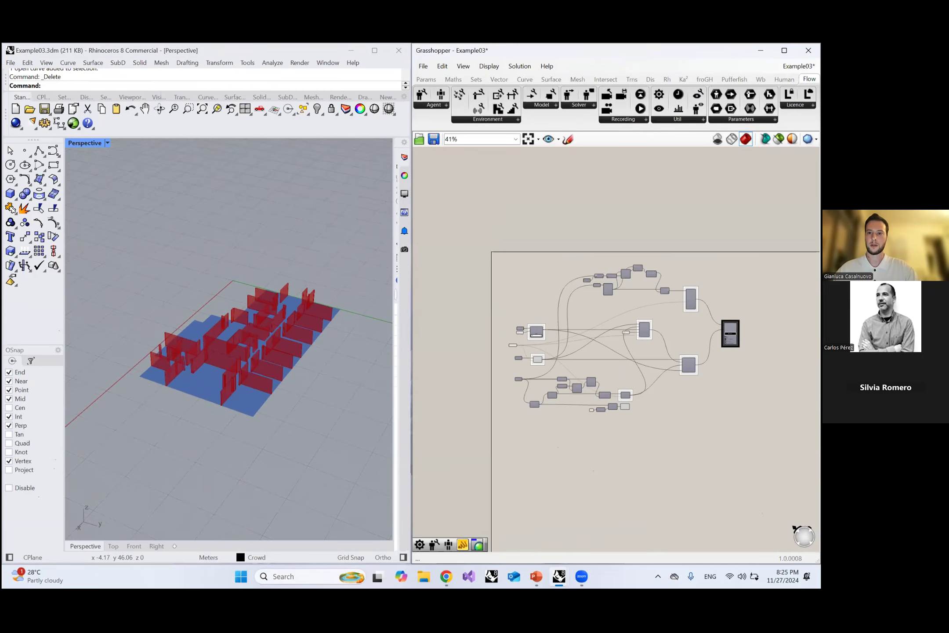
# Step: Review the Flow components available in the Agent, Environment, Model, Solver, Recording and Util groups
pyautogui.click(433, 106)
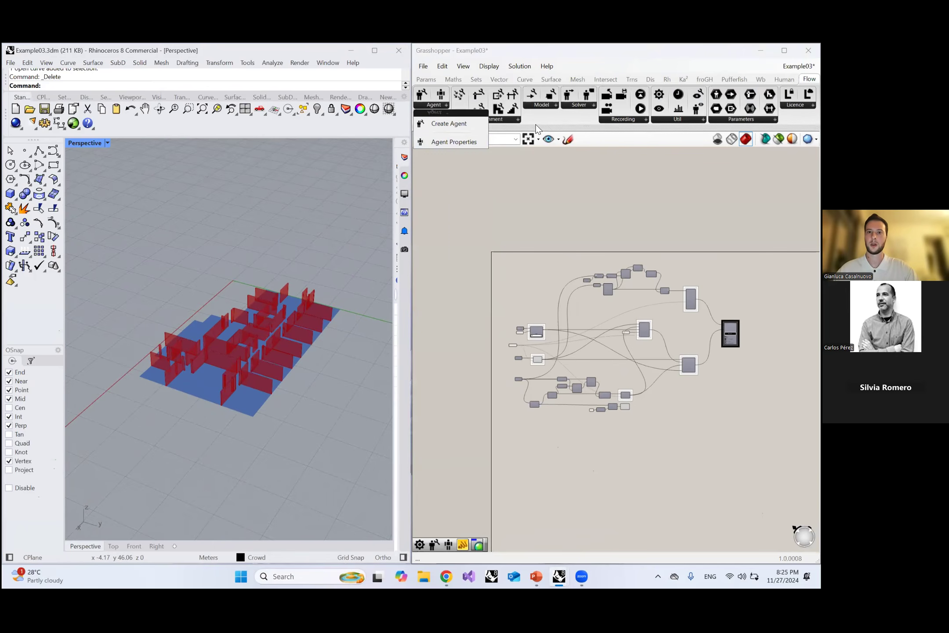
pyautogui.click(494, 119)
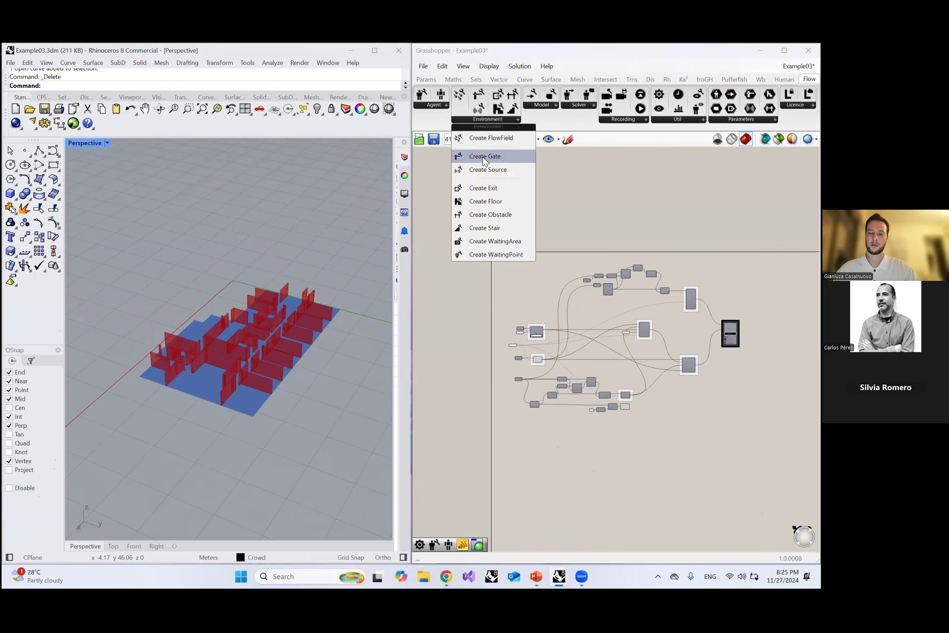
pyautogui.click(534, 109)
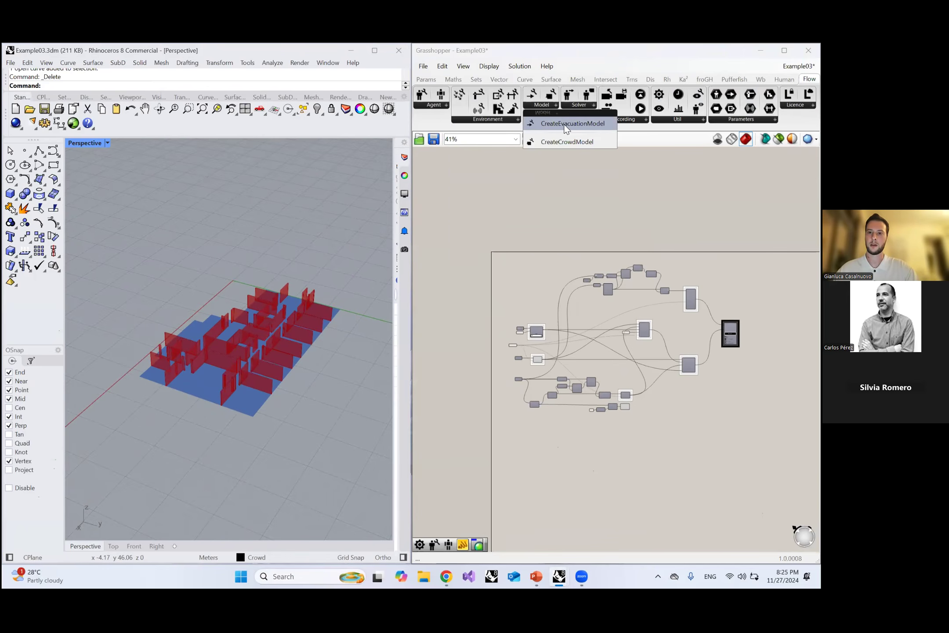
pyautogui.click(581, 105)
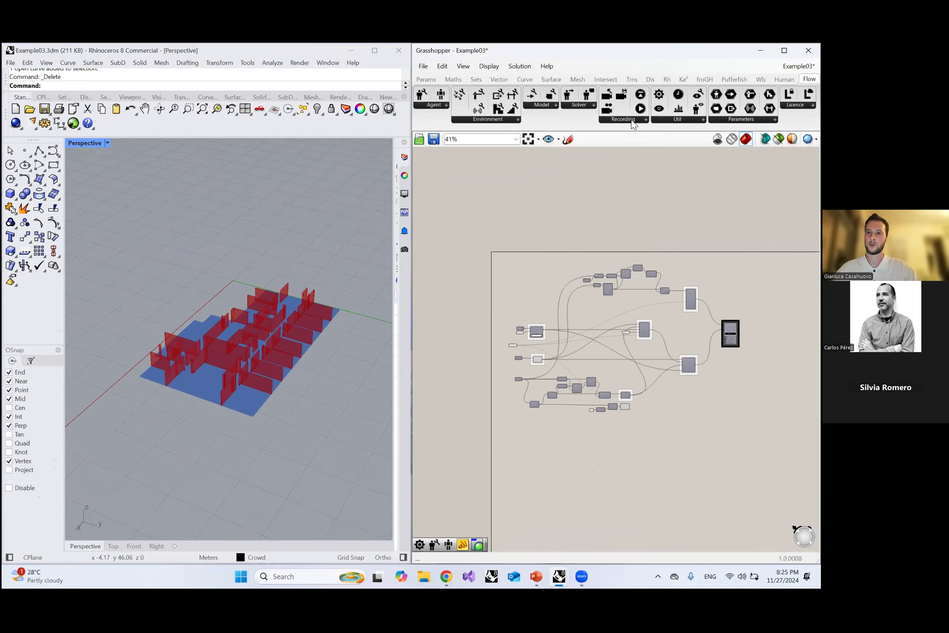
pyautogui.click(679, 119)
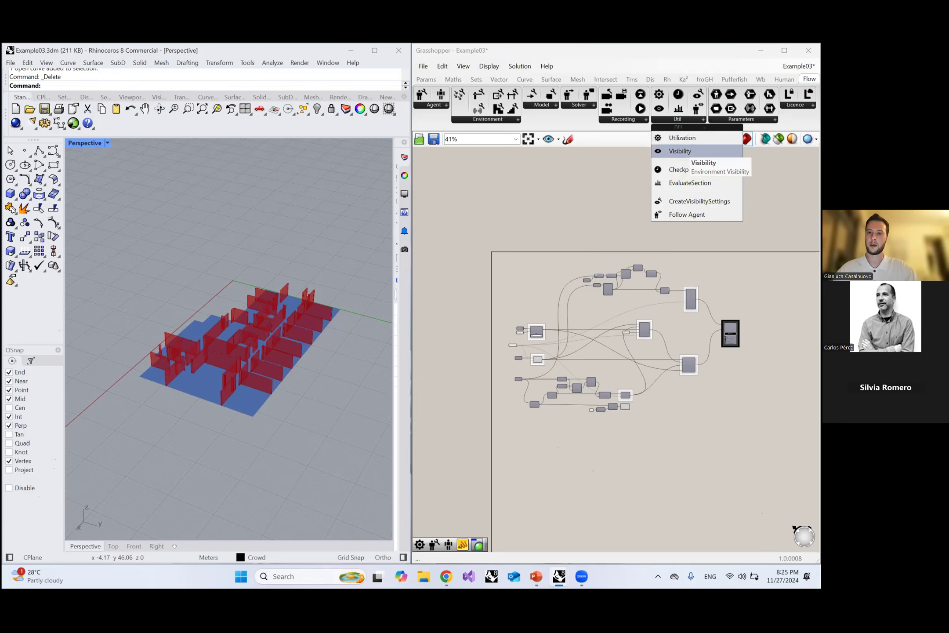
pyautogui.click(627, 201)
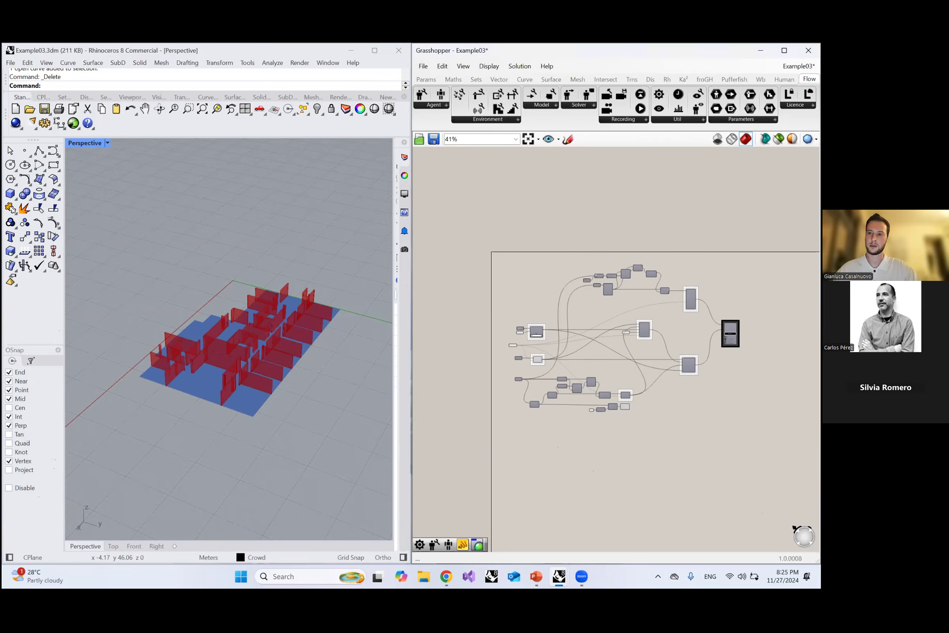
# Step: Inspect the Create Model, Solver and Create Agents components and the connections between them
pyautogui.scroll(4, 556, 362)
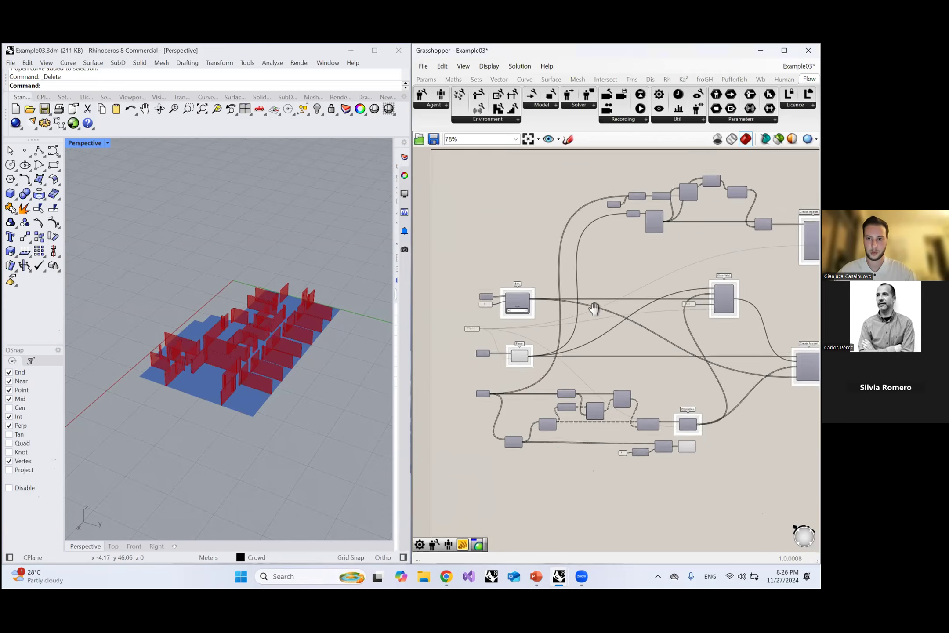
pyautogui.scroll(4, 673, 279)
pyautogui.moveTo(640, 275); pyautogui.dragTo(514, 268, button='right')
pyautogui.moveTo(648, 386)
pyautogui.mouseDown()
pyautogui.moveTo(652, 351)
pyautogui.moveTo(650, 377)
pyautogui.mouseUp()
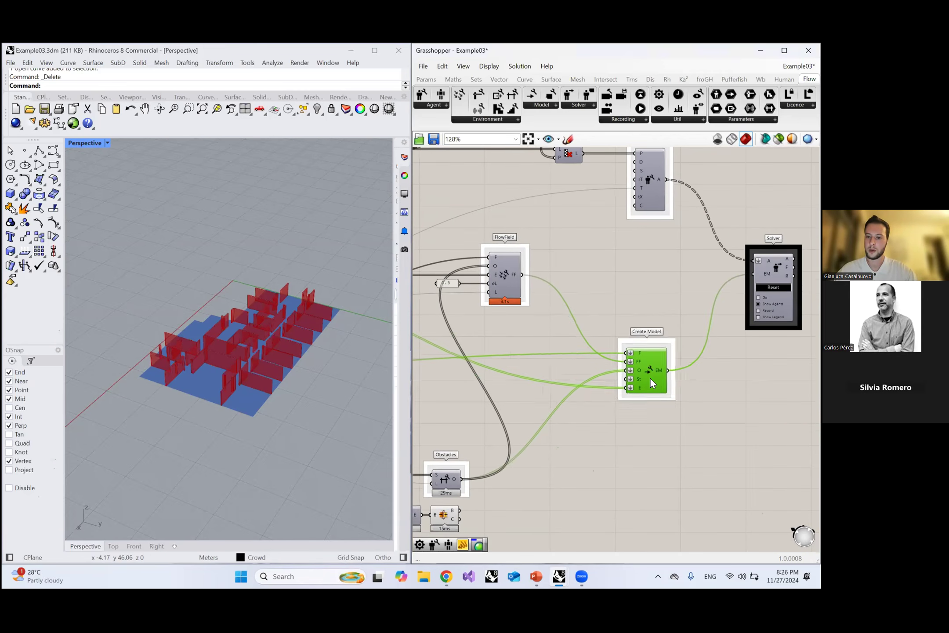
pyautogui.moveTo(650, 376); pyautogui.dragTo(574, 377, button='right')
pyautogui.click(695, 268)
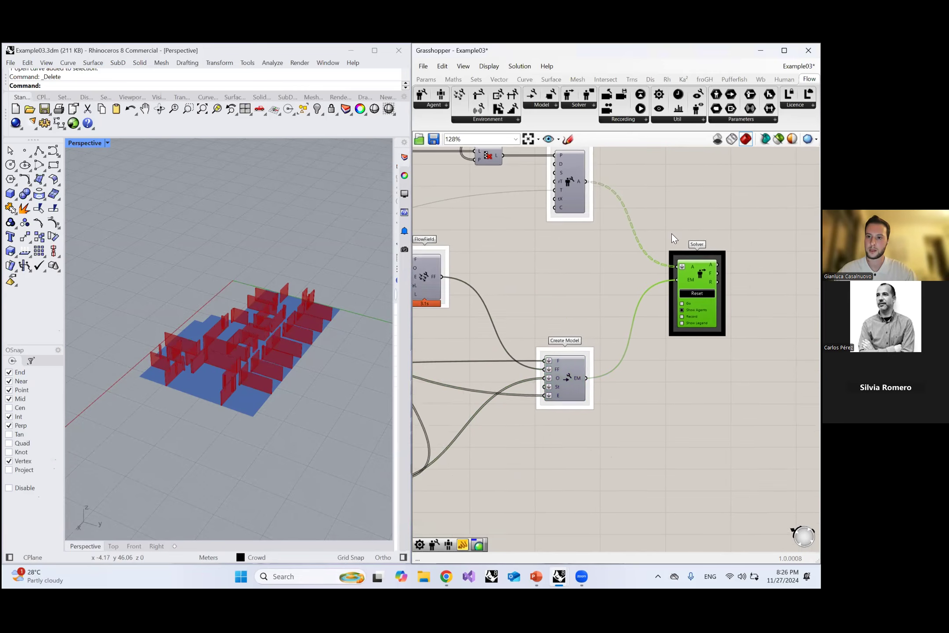
pyautogui.moveTo(671, 234); pyautogui.dragTo(678, 282, button='right')
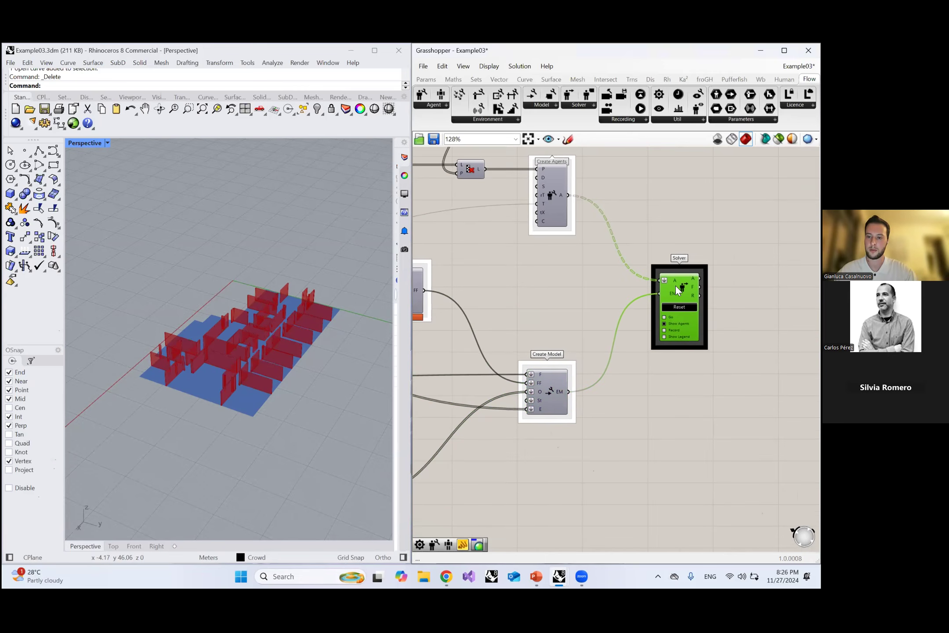
pyautogui.click(553, 201)
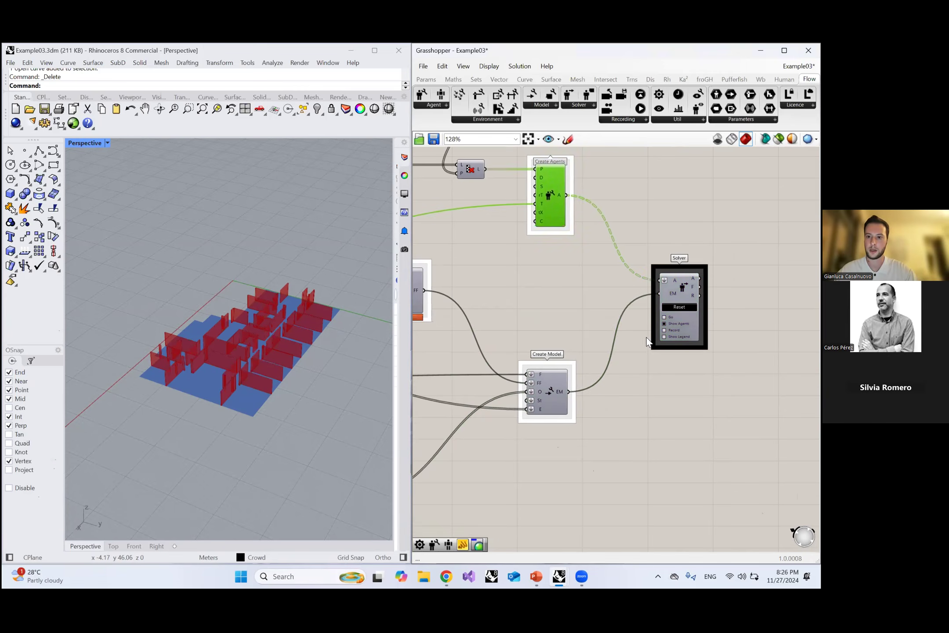
pyautogui.click(554, 393)
# Step: Examine the F, FF, O, St and E inputs of the Create Model component and what feeds them
pyautogui.moveTo(568, 365); pyautogui.dragTo(619, 343, button='right')
pyautogui.moveTo(558, 301); pyautogui.dragTo(648, 420)
pyautogui.moveTo(537, 340); pyautogui.dragTo(670, 300, button='right')
pyautogui.scroll(-1, 670, 300)
pyautogui.click(670, 300)
pyautogui.scroll(-2, 670, 300)
pyautogui.scroll(5, 661, 318)
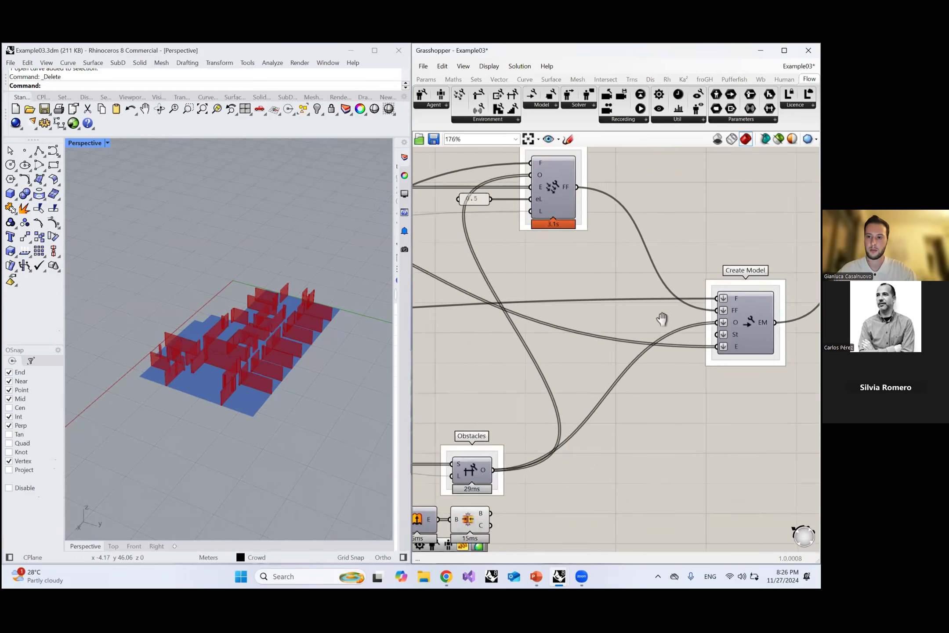
pyautogui.scroll(1, 667, 321)
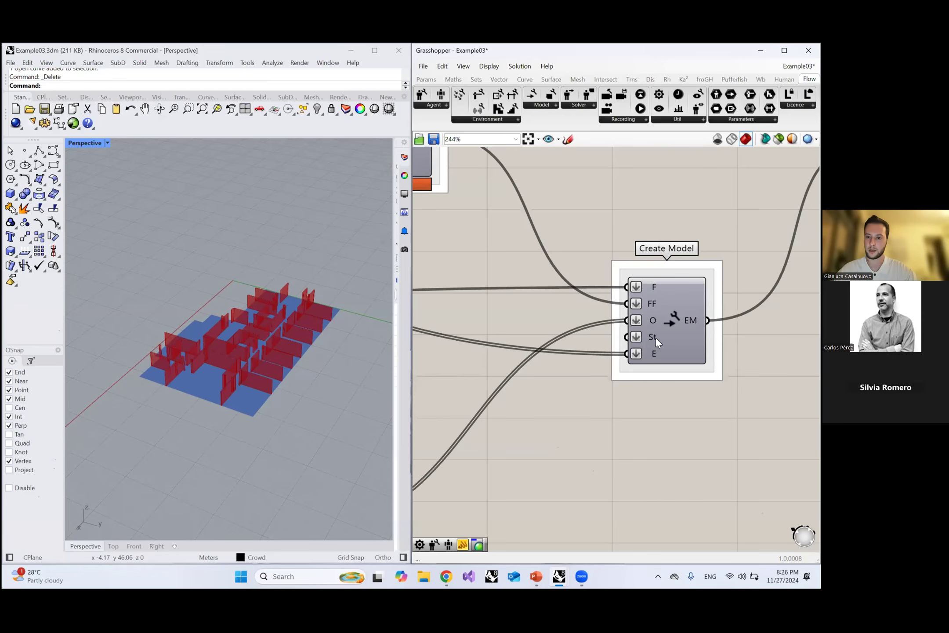
pyautogui.scroll(-5, 659, 331)
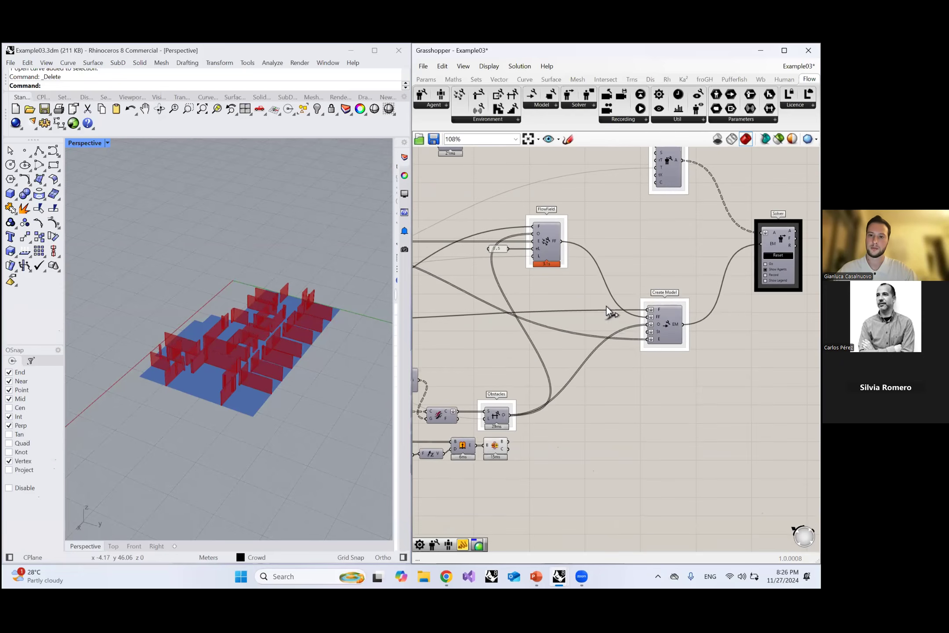
# Step: Turn on the preview of the FlowField component
pyautogui.moveTo(607, 307); pyautogui.dragTo(679, 306, button='right')
pyautogui.moveTo(609, 289); pyautogui.dragTo(660, 298, button='right')
pyautogui.moveTo(276, 303); pyautogui.dragTo(272, 312, button='right')
pyautogui.moveTo(602, 285); pyautogui.dragTo(632, 276, button='right')
pyautogui.scroll(-1, 656, 294)
pyautogui.scroll(4, 689, 276)
pyautogui.click(611, 266)
pyautogui.scroll(-1, 595, 268)
pyautogui.scroll(2, 621, 243)
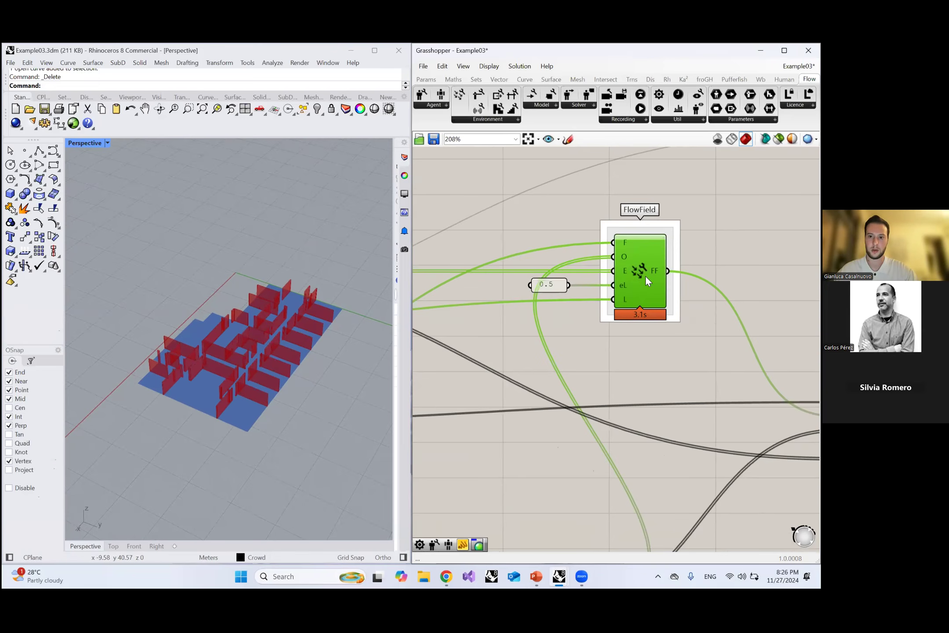
pyautogui.click(645, 347)
# Step: Examine the flow-field arrows around the walls and along the floor edge in the Perspective viewport
pyautogui.scroll(5, 262, 358)
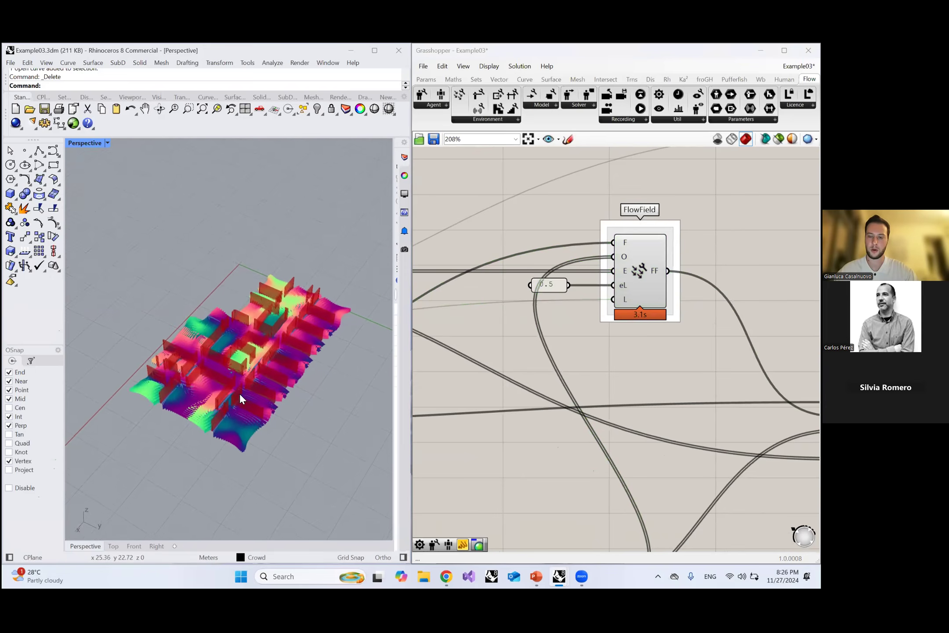
pyautogui.scroll(5, 263, 318)
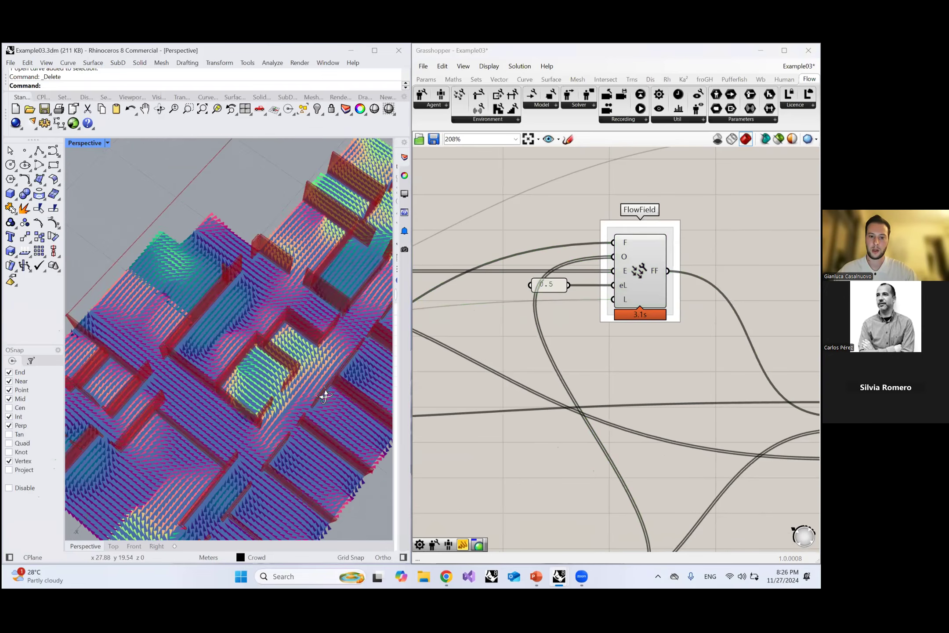
pyautogui.scroll(4, 317, 373)
pyautogui.scroll(-5, 306, 369)
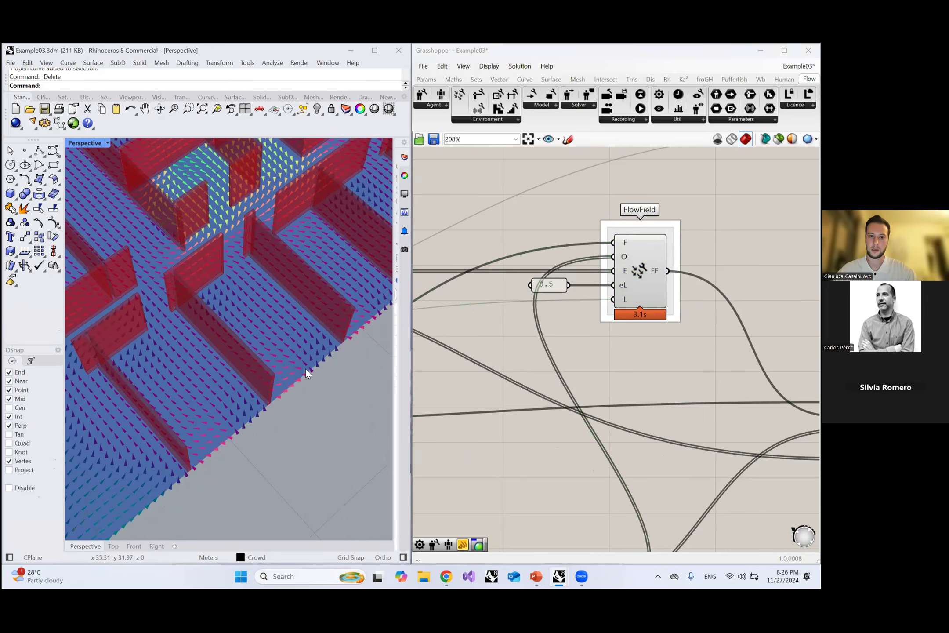
pyautogui.scroll(7, 321, 353)
pyautogui.scroll(-4, 615, 347)
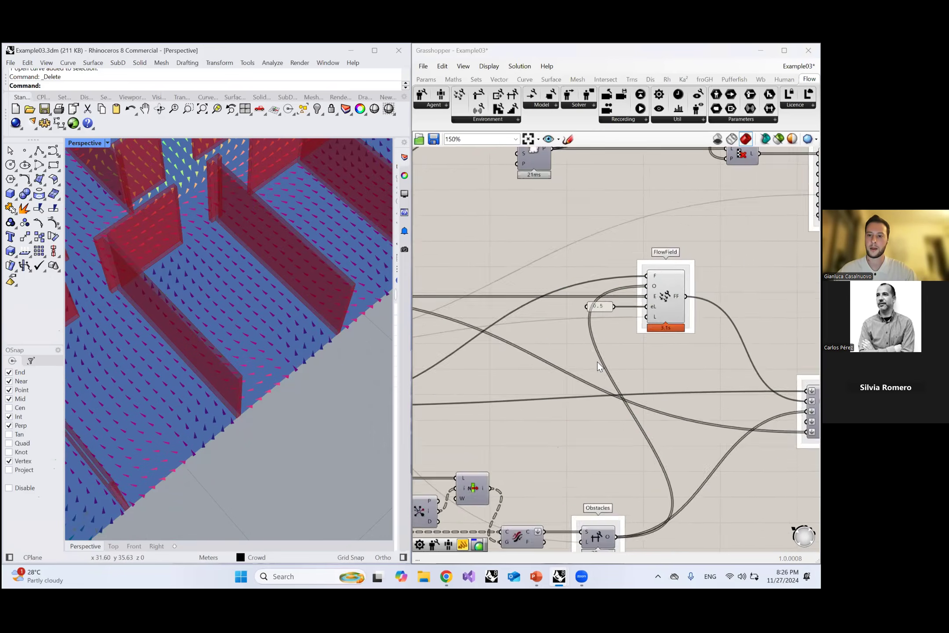
# Step: Disconnect the Obstacles component's output from the O input of the FlowField component
pyautogui.scroll(3, 576, 356)
pyautogui.click(585, 353)
pyautogui.moveTo(556, 306); pyautogui.dragTo(534, 300, button='right')
pyautogui.scroll(-4, 533, 300)
pyautogui.scroll(4, 692, 356)
pyautogui.click(643, 389)
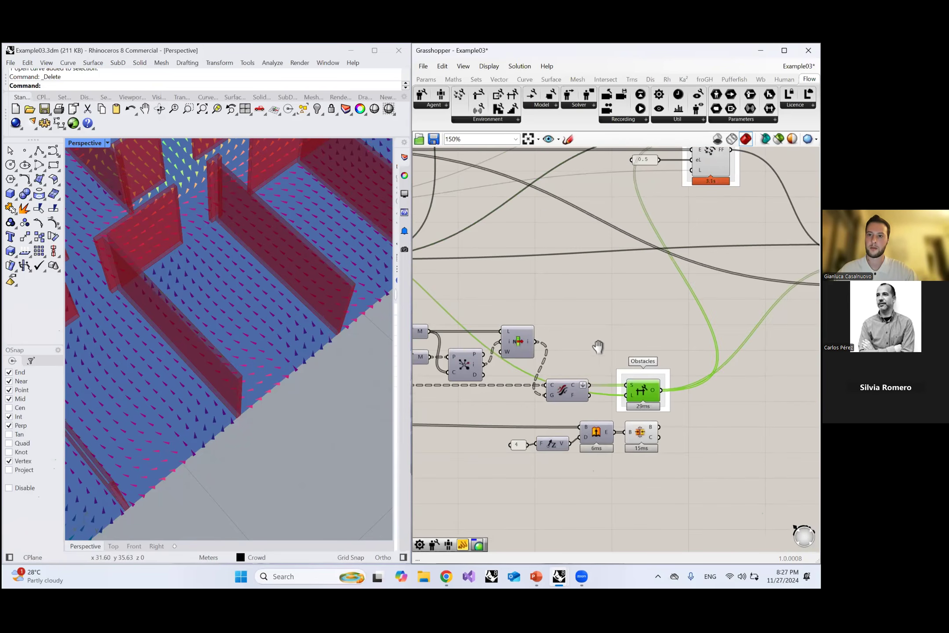
pyautogui.scroll(-2, 598, 345)
pyautogui.moveTo(646, 407); pyautogui.dragTo(629, 424, button='right')
pyautogui.scroll(1, 629, 422)
pyautogui.keyDown('ctrl'); pyautogui.moveTo(628, 422); pyautogui.dragTo(658, 173); pyautogui.keyUp('ctrl')
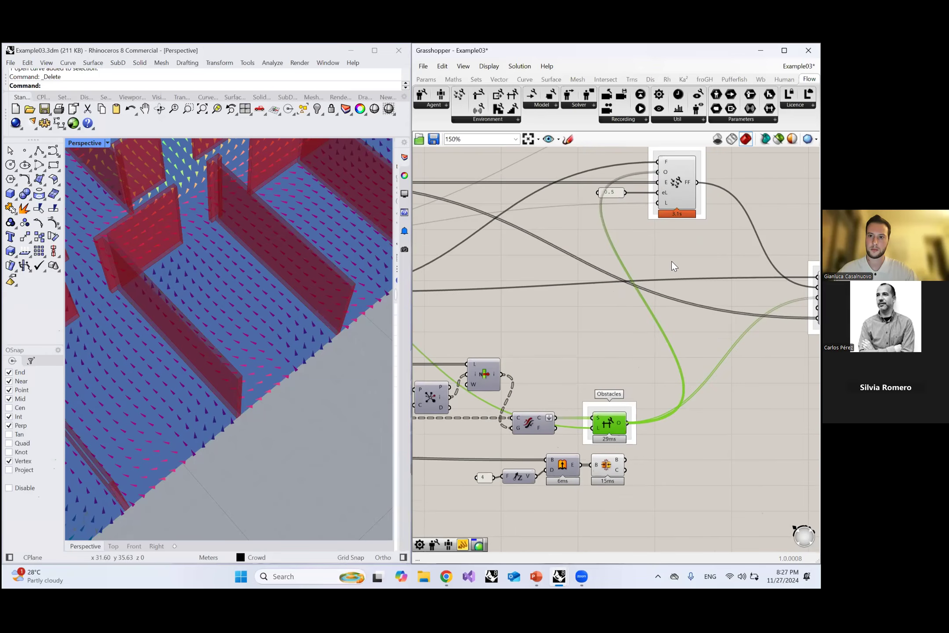
# Step: Examine the flow field computed without obstacles, and restore the Obstacles connection to FlowField's O input
pyautogui.scroll(-4, 250, 342)
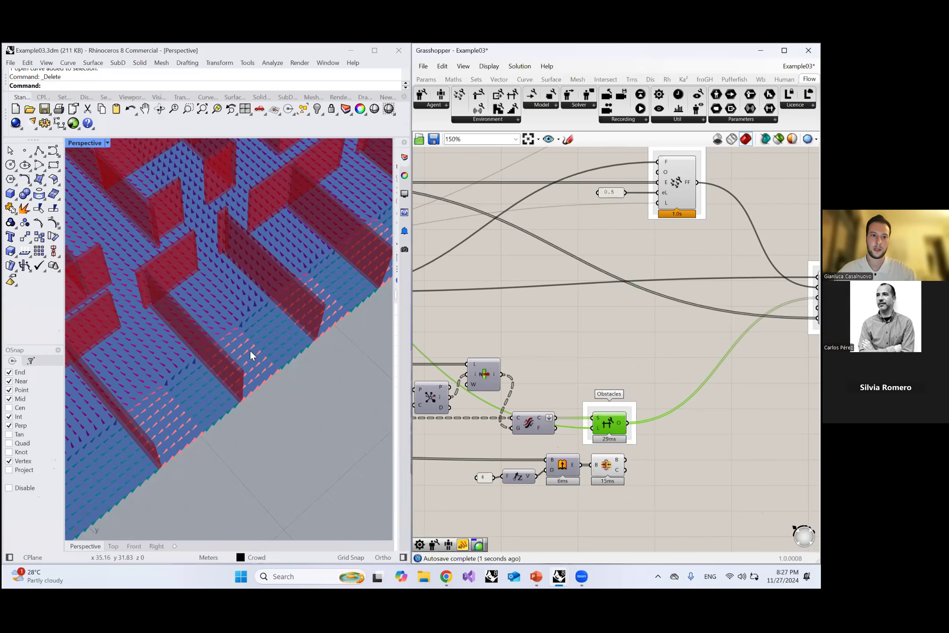
pyautogui.scroll(-6, 270, 350)
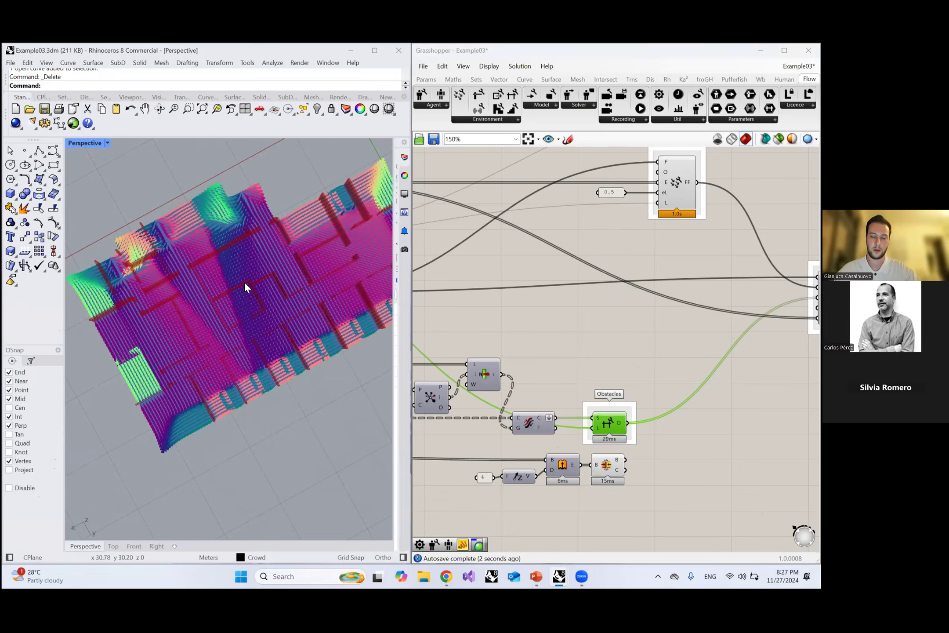
pyautogui.scroll(5, 244, 282)
pyautogui.moveTo(245, 329); pyautogui.dragTo(256, 333, button='right')
pyautogui.scroll(-5, 318, 333)
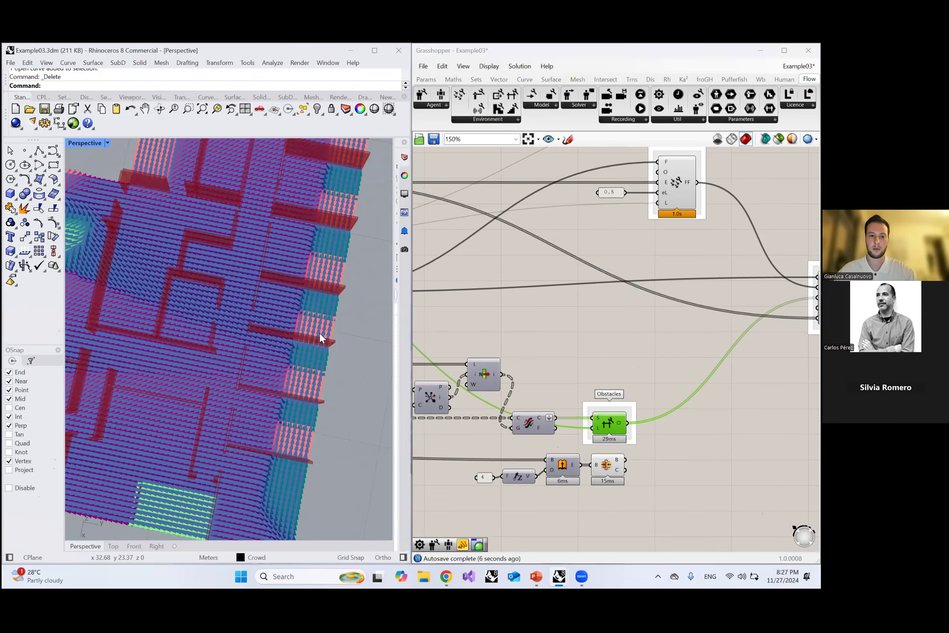
pyautogui.moveTo(324, 358); pyautogui.dragTo(112, 417, button='right')
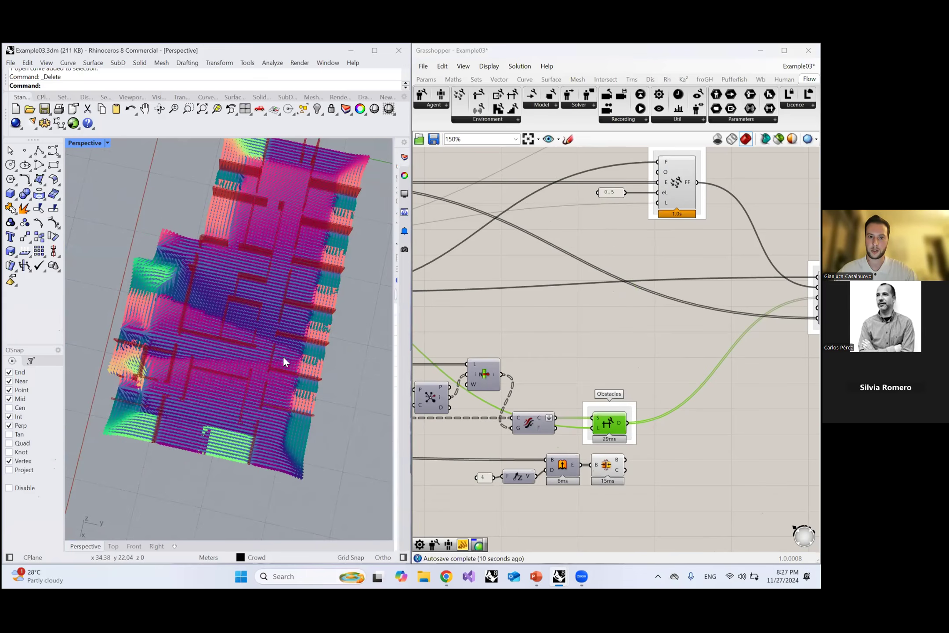
pyautogui.scroll(4, 284, 358)
pyautogui.moveTo(657, 189); pyautogui.dragTo(658, 192)
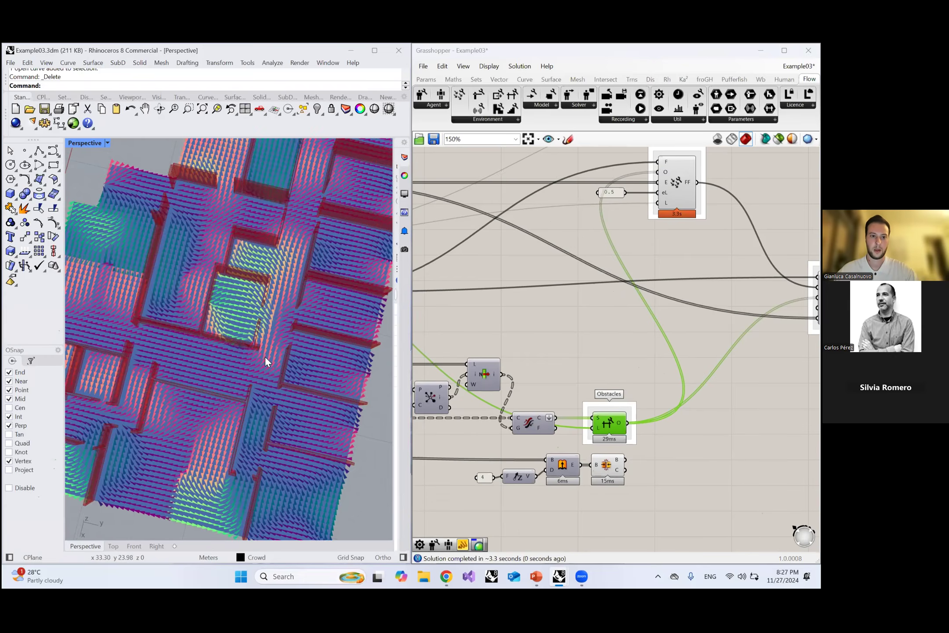
pyautogui.moveTo(265, 357); pyautogui.dragTo(275, 346, button='right')
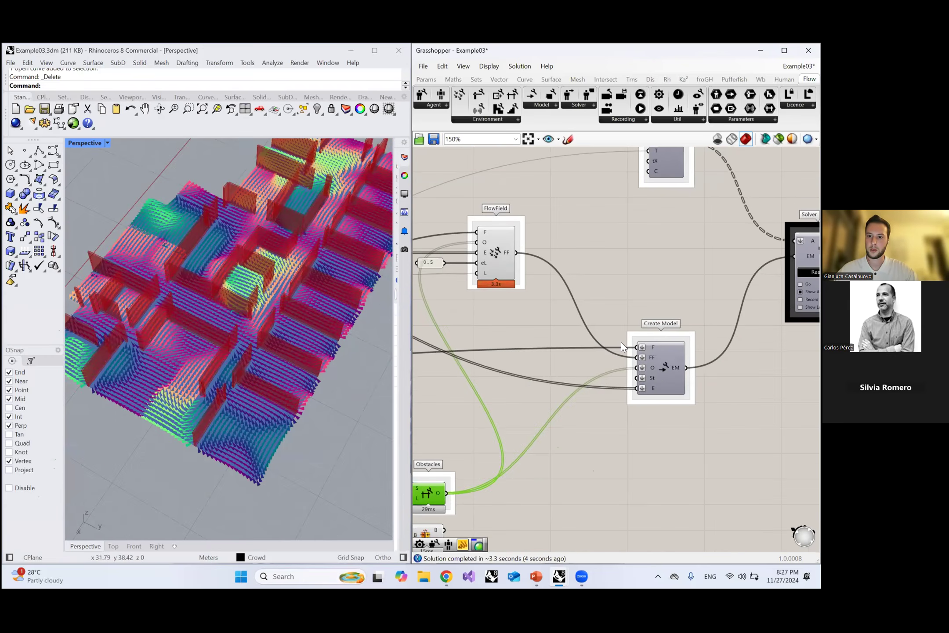
# Step: Hide the FlowField preview and turn on the preview of the Create Agents component
pyautogui.scroll(-2, 602, 343)
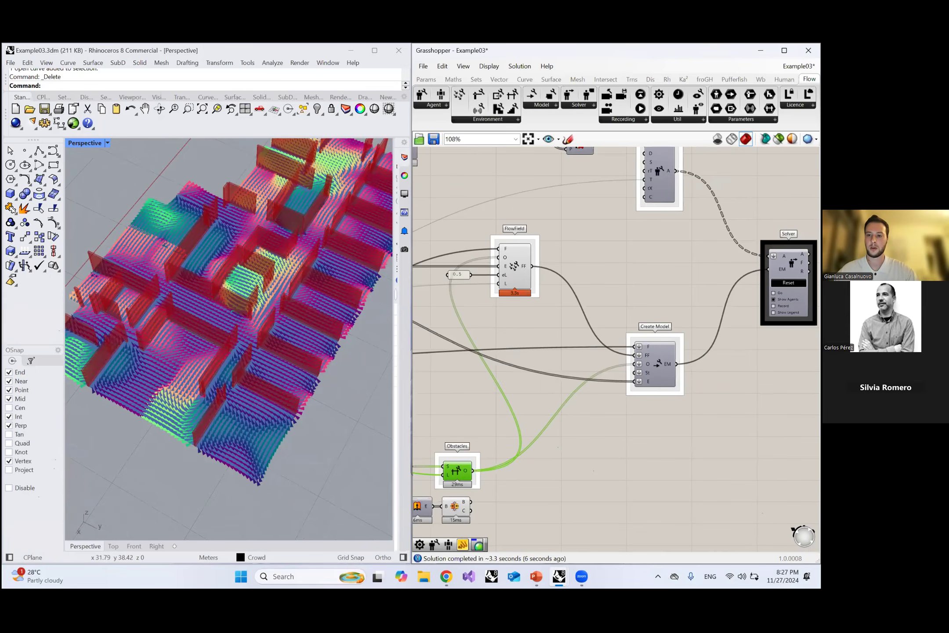
pyautogui.scroll(-3, 468, 381)
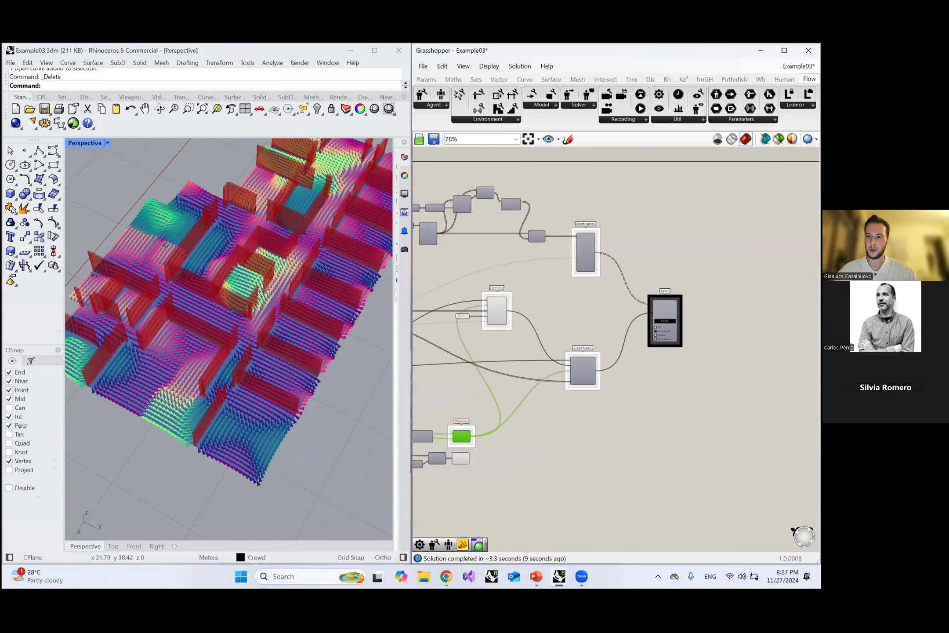
pyautogui.scroll(3, 569, 312)
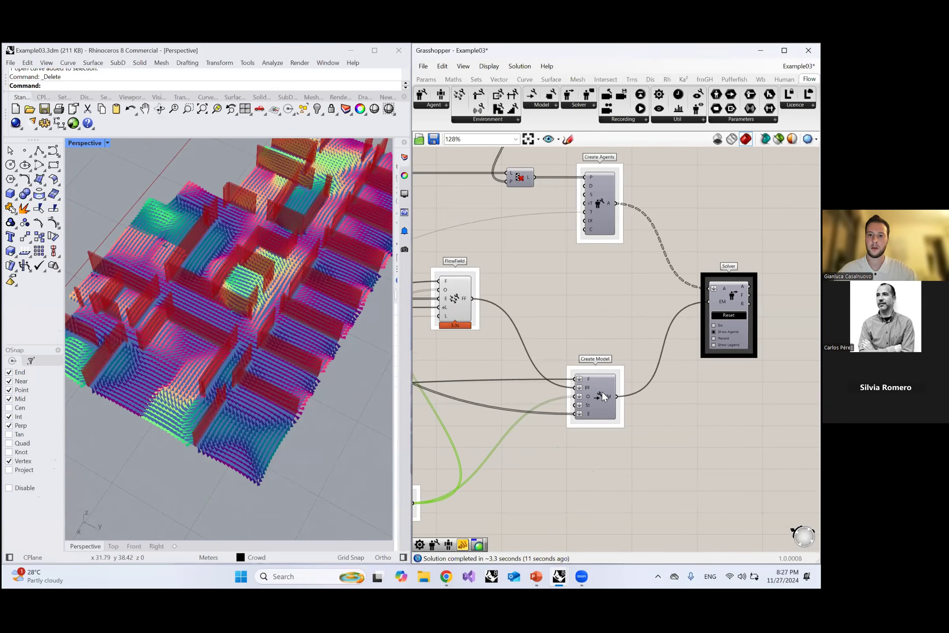
pyautogui.moveTo(603, 396); pyautogui.dragTo(604, 394)
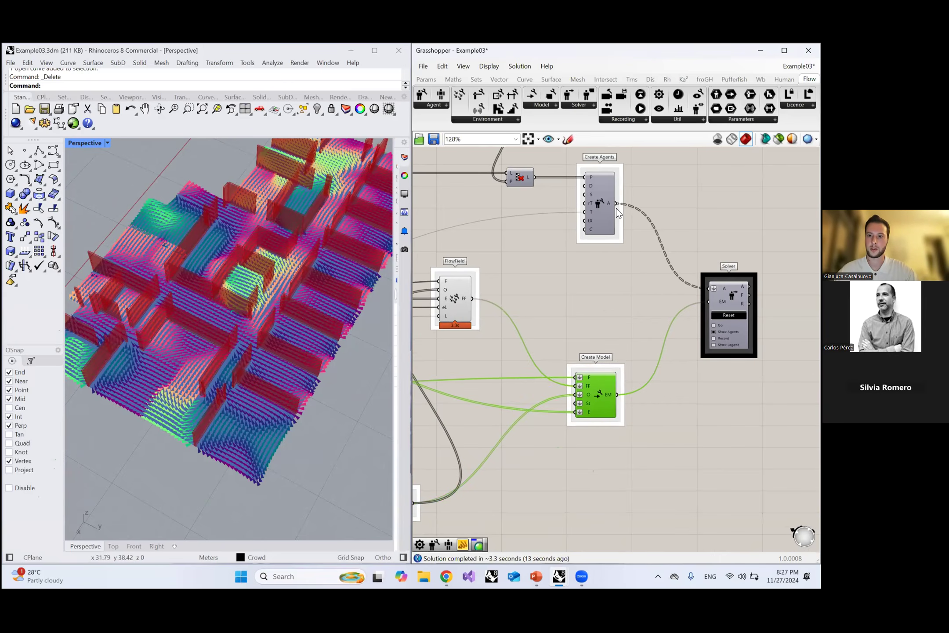
pyautogui.click(454, 303)
pyautogui.moveTo(609, 211); pyautogui.dragTo(610, 213)
pyautogui.click(573, 273)
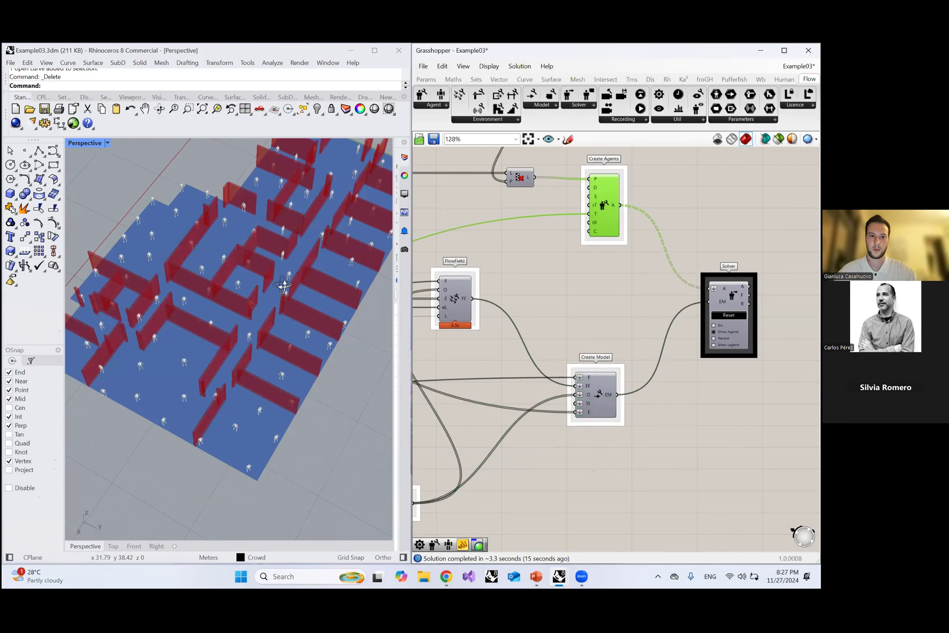
# Step: View the agents distributed over the floor plan, and turn off the Create Agents preview
pyautogui.moveTo(282, 284); pyautogui.dragTo(328, 276, button='right')
pyautogui.moveTo(553, 280); pyautogui.dragTo(496, 293, button='right')
pyautogui.moveTo(638, 307); pyautogui.dragTo(614, 314, button='right')
pyautogui.click(652, 314)
pyautogui.click(572, 247)
pyautogui.moveTo(586, 251); pyautogui.dragTo(542, 251, button='right')
pyautogui.click(483, 244)
# Step: Turn on the Solver component's preview to display its agents in the floor plan
pyautogui.scroll(4, 647, 345)
pyautogui.click(670, 280)
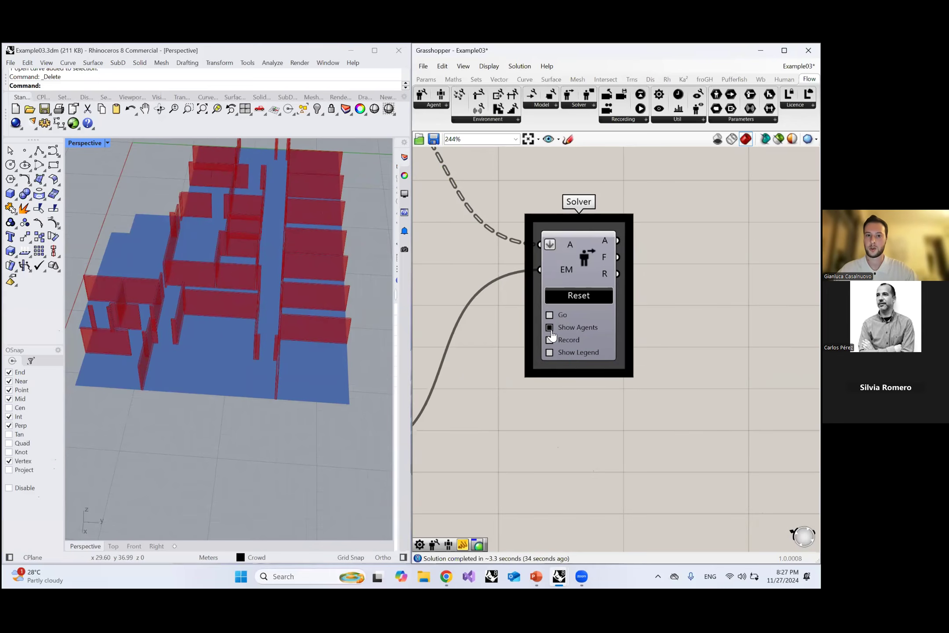
pyautogui.click(579, 295)
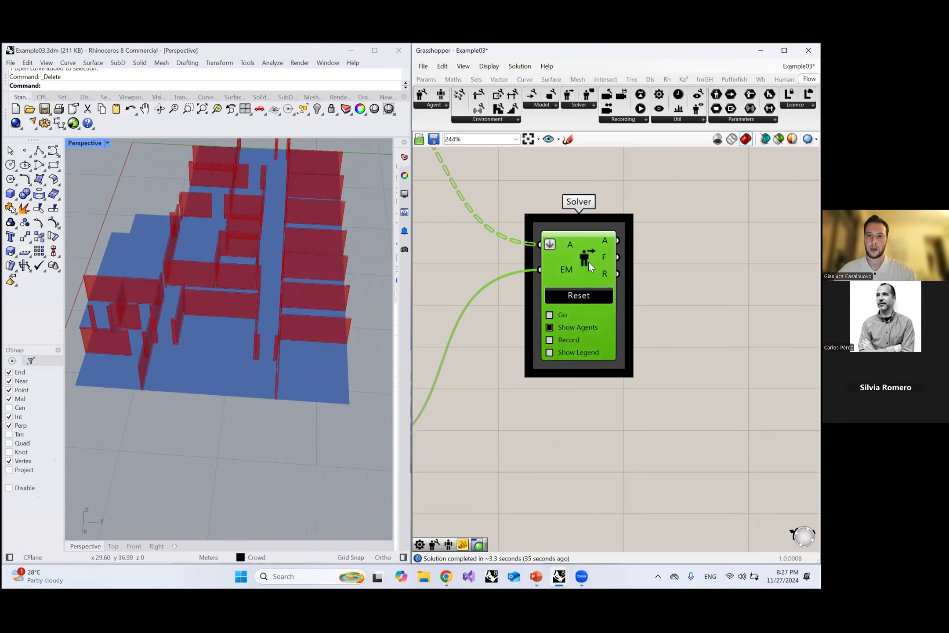
pyautogui.click(684, 338)
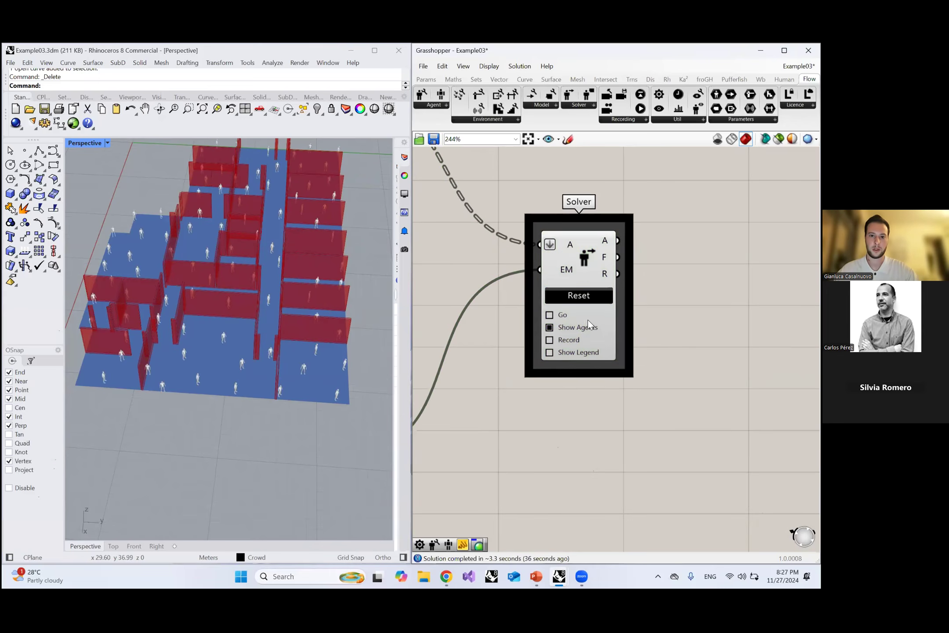
# Step: Show the Solver's legend in the viewport to view the Flow Info read-outs, and hide the legend
pyautogui.click(553, 354)
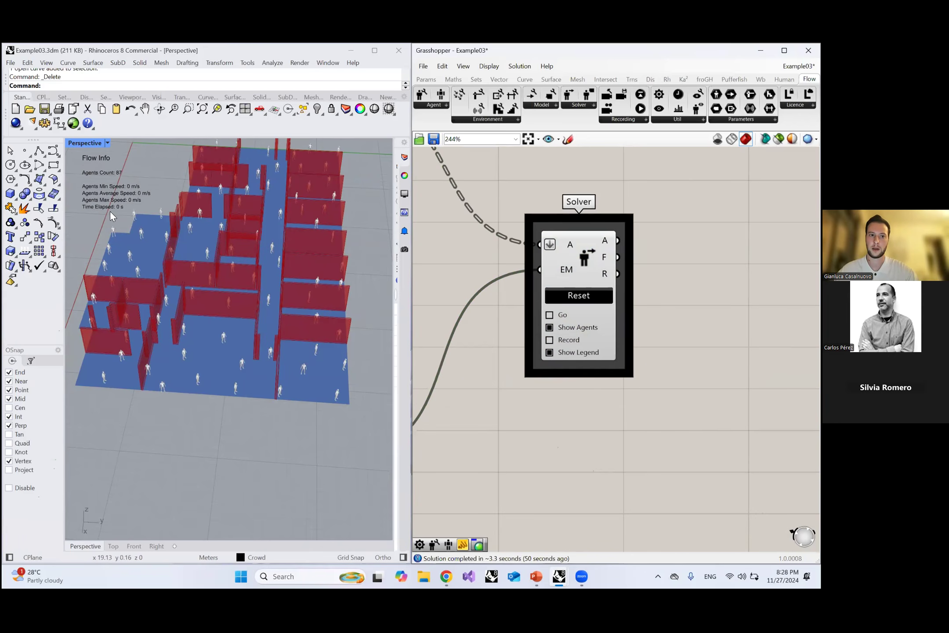
pyautogui.moveTo(299, 411); pyautogui.dragTo(304, 332, button='right')
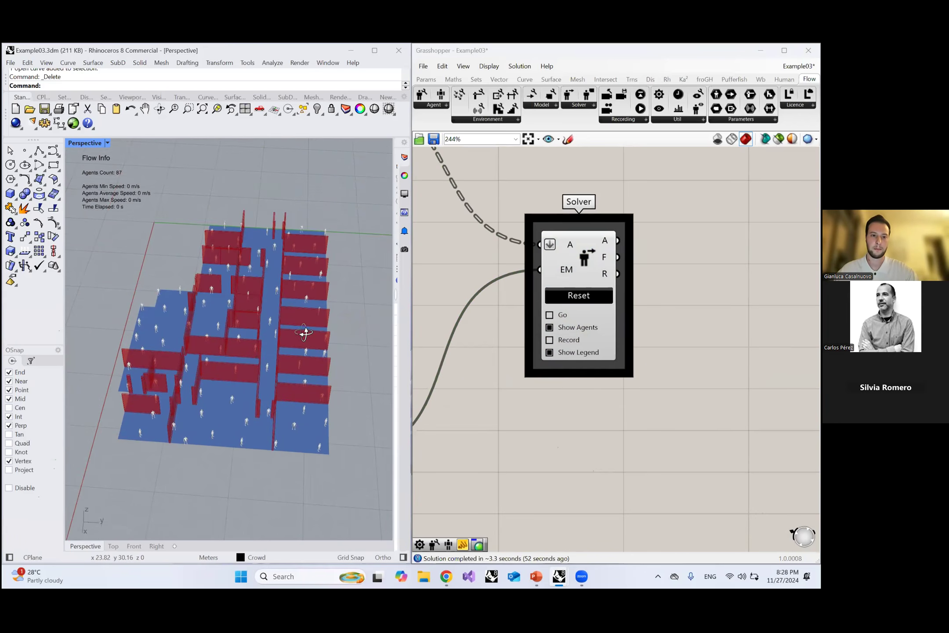
pyautogui.click(565, 354)
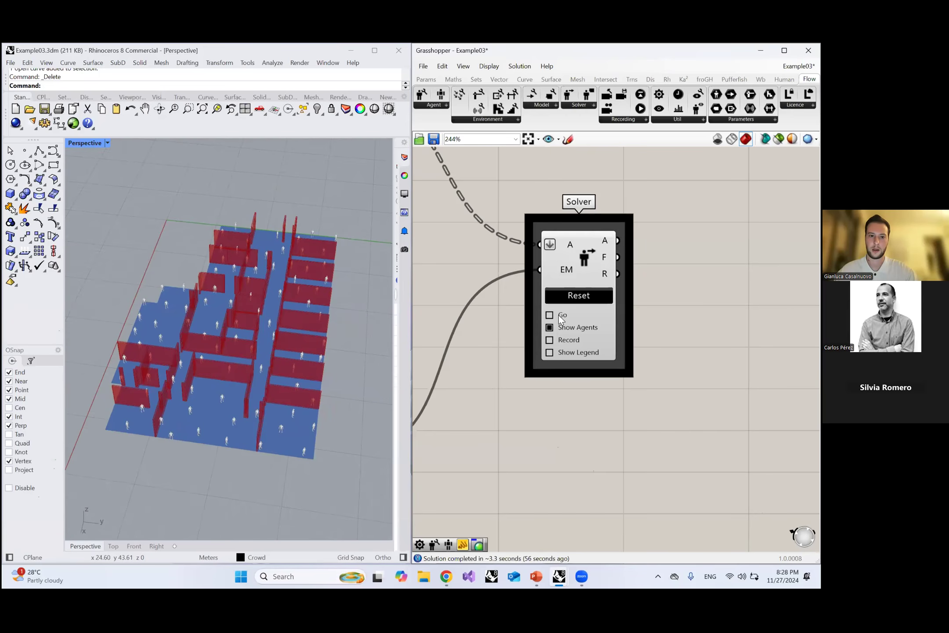
# Step: Start the Solver's evacuation simulation, watch the agents move through the floor plan, and stop it partway
pyautogui.moveTo(661, 311); pyautogui.dragTo(631, 315, button='right')
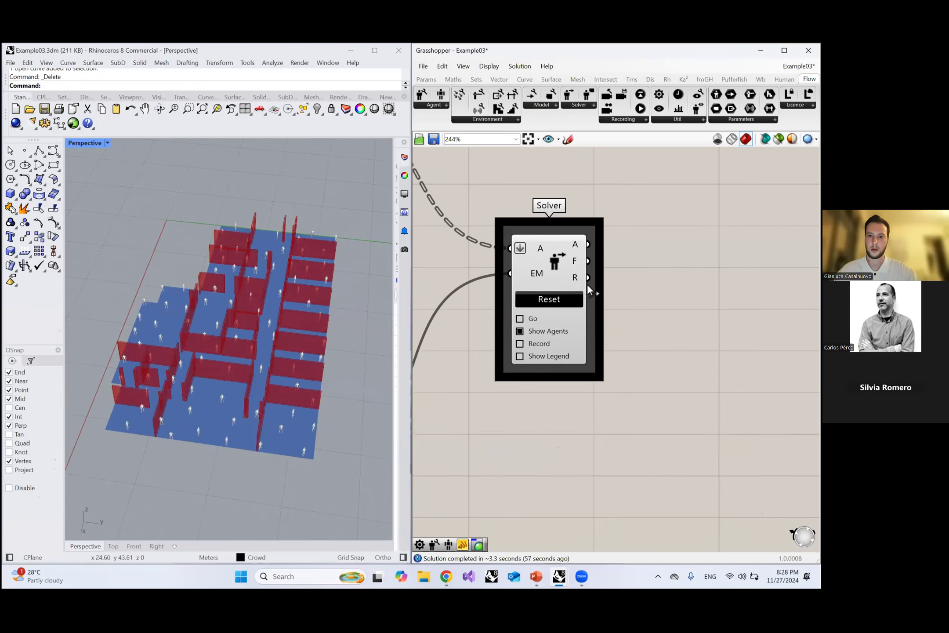
pyautogui.click(519, 319)
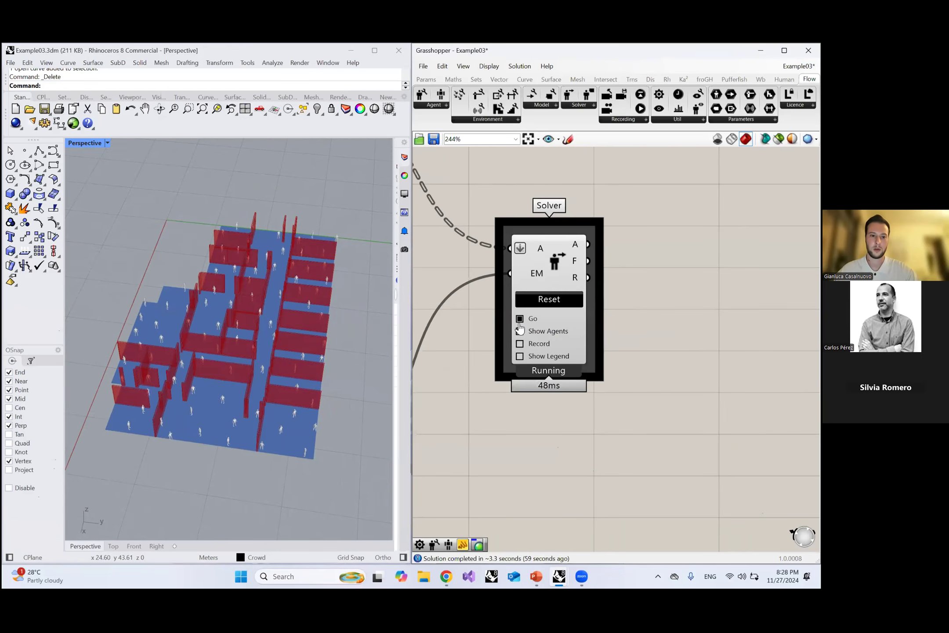
pyautogui.scroll(2, 277, 417)
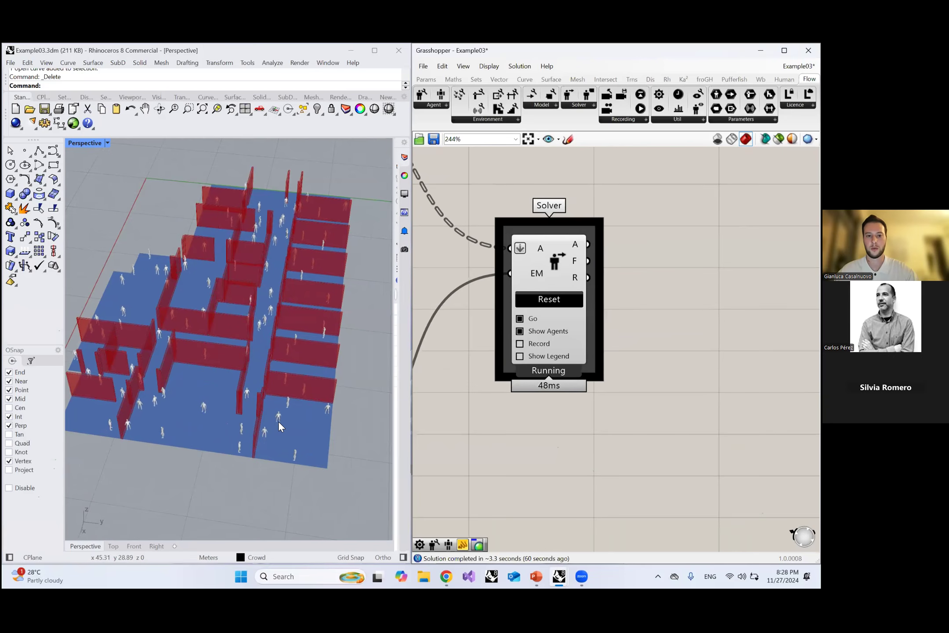
pyautogui.click(521, 320)
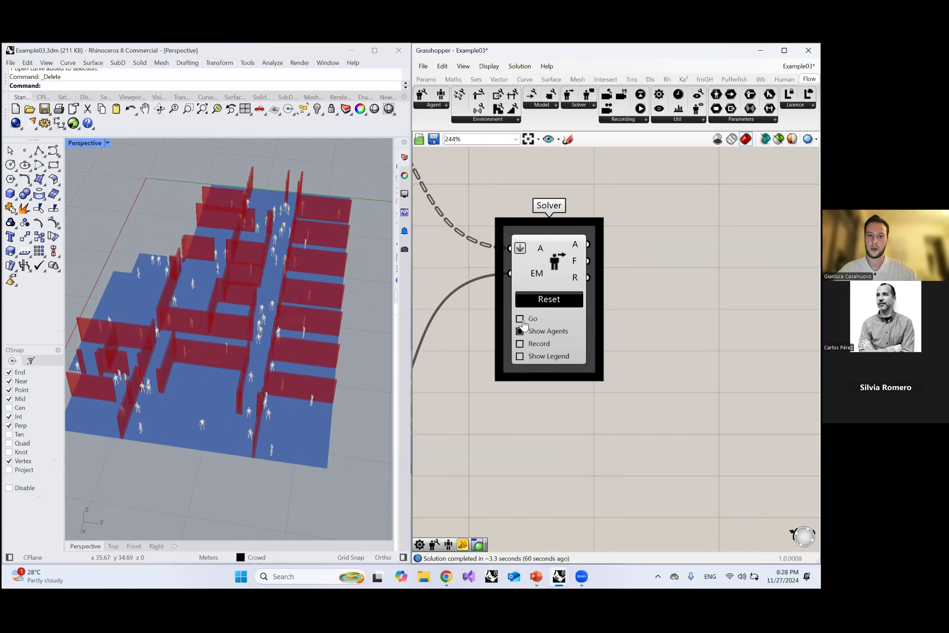
# Step: Add a panel beside the Solver, connect the A output to it, and enlarge it to list more agents
pyautogui.doubleClick(680, 251)
pyautogui.write('//')
pyautogui.moveTo(589, 245); pyautogui.dragTo(625, 251)
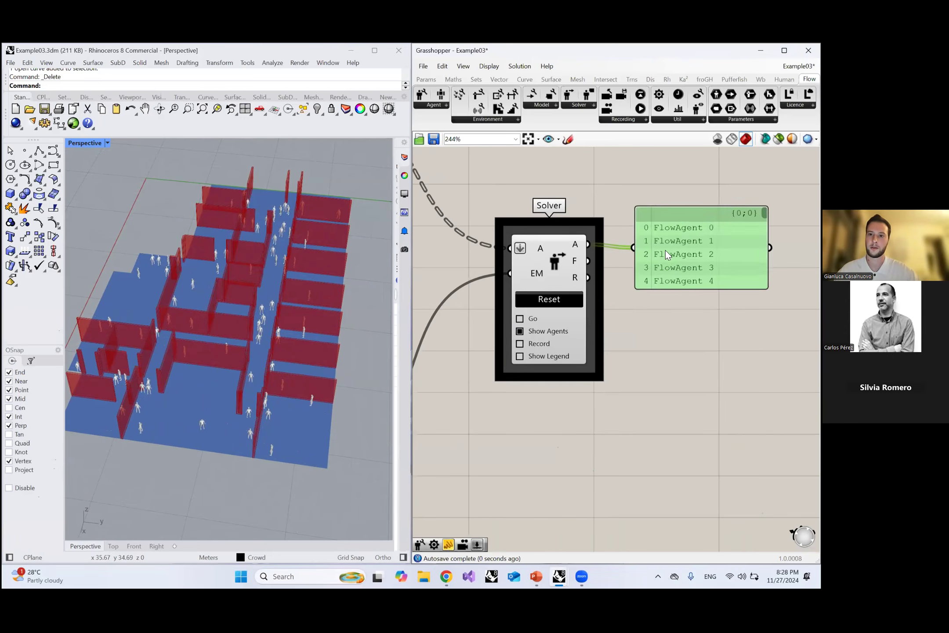
pyautogui.moveTo(671, 415); pyautogui.dragTo(672, 439)
pyautogui.moveTo(677, 375); pyautogui.dragTo(632, 397, button='right')
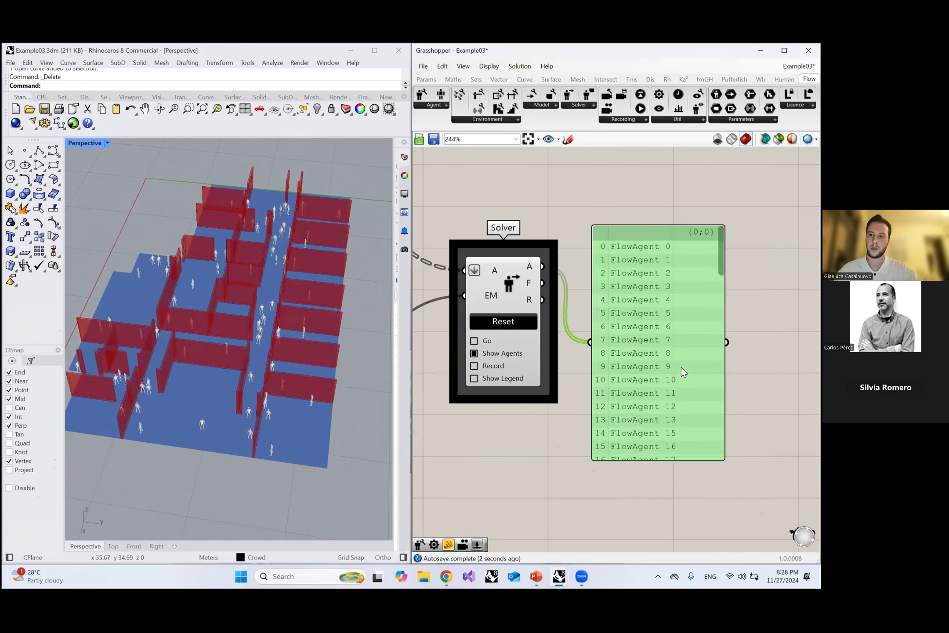
# Step: Read through the agent list in the panel and examine the stopped agents in the floor plan up close
pyautogui.scroll(-13, 659, 342)
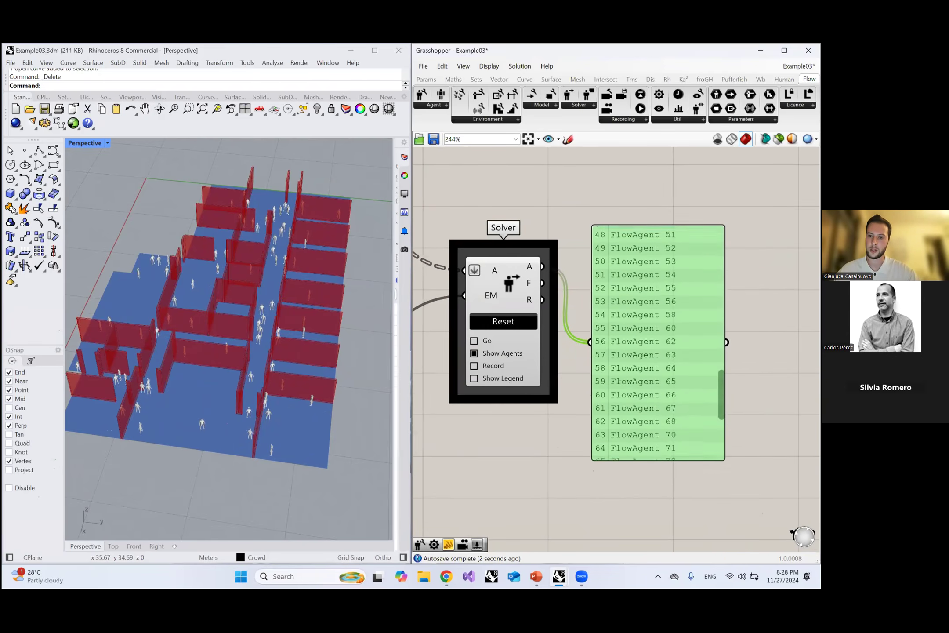
pyautogui.scroll(13, 652, 258)
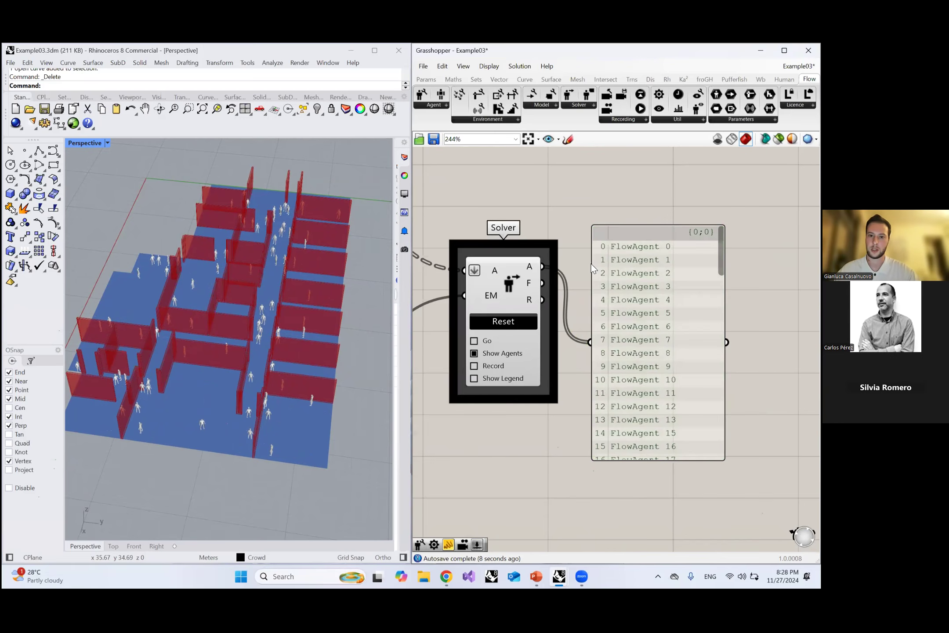
pyautogui.scroll(5, 247, 375)
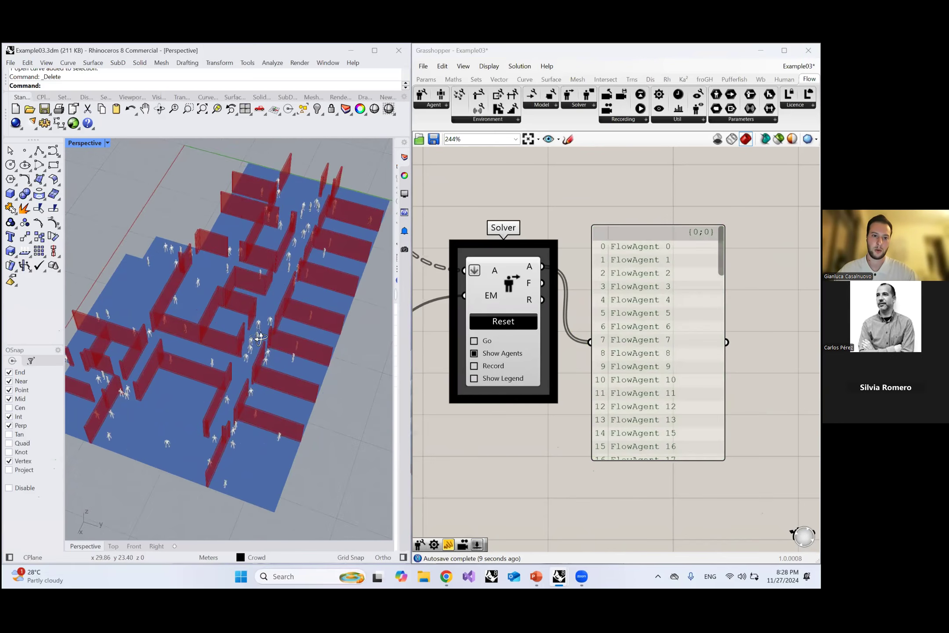
pyautogui.scroll(2, 238, 382)
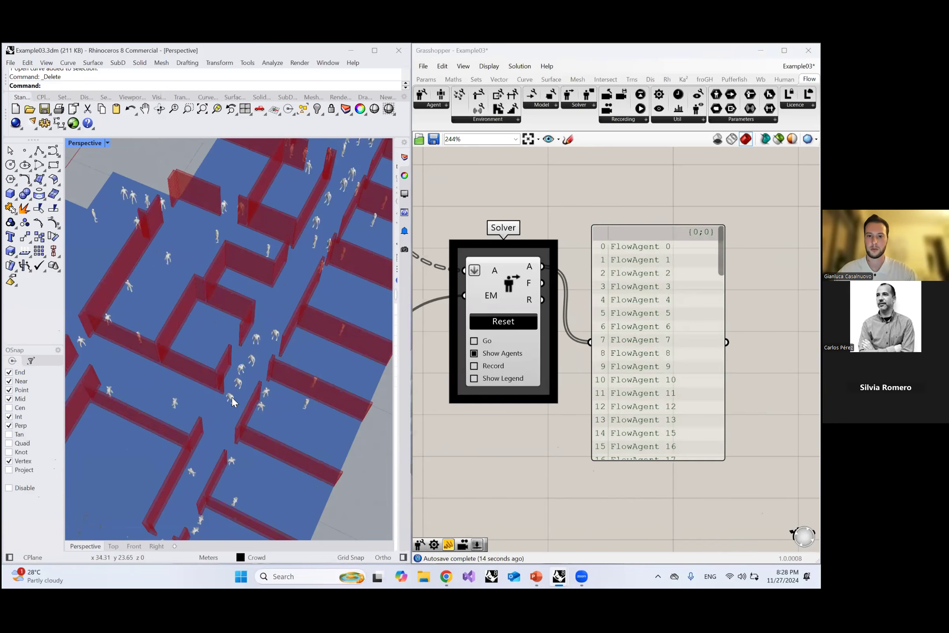
pyautogui.scroll(-2, 248, 369)
pyautogui.moveTo(248, 369); pyautogui.dragTo(288, 328, button='right')
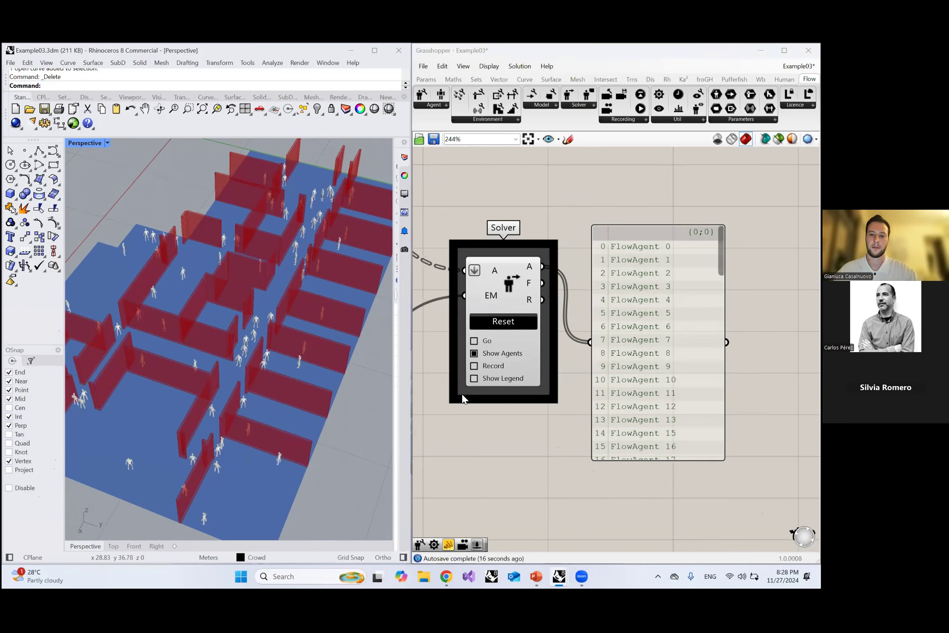
# Step: Connect the Solver's R output to the panel in place of the agents list, and align the panel
pyautogui.moveTo(536, 417); pyautogui.dragTo(546, 414, button='right')
pyautogui.moveTo(552, 281); pyautogui.dragTo(620, 303)
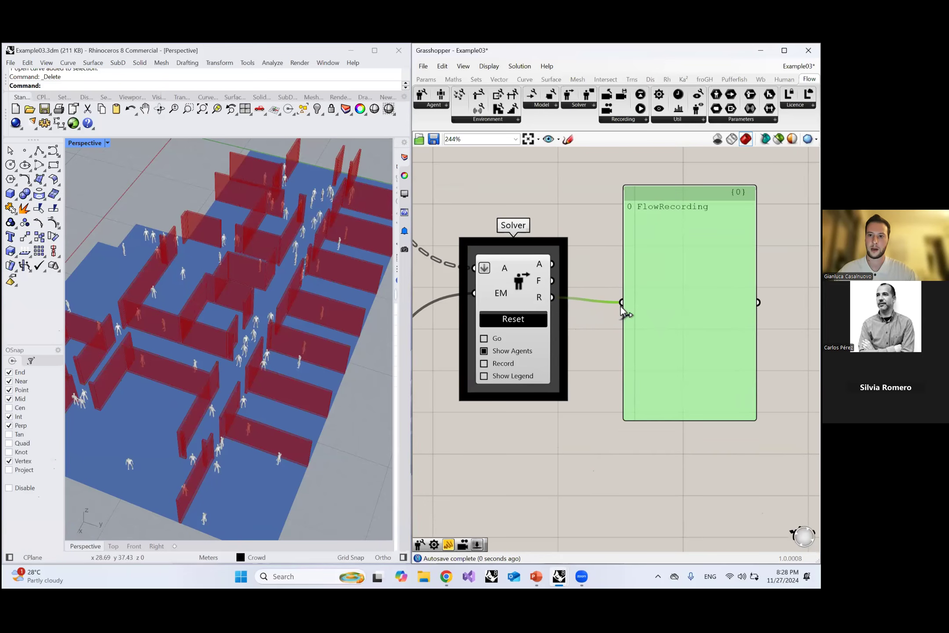
pyautogui.moveTo(666, 257); pyautogui.dragTo(671, 252)
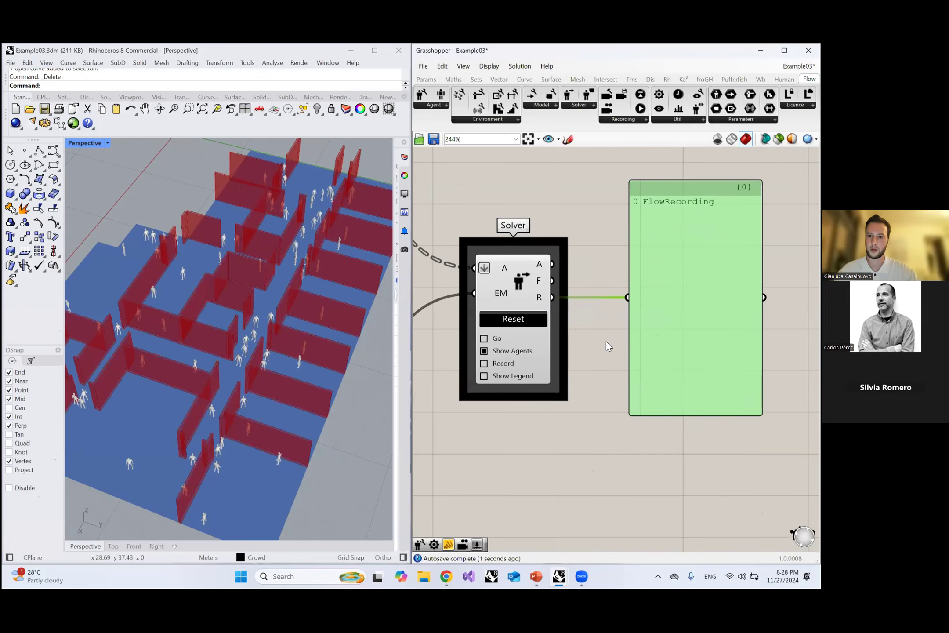
# Step: Add a Deconstruct Recording component to the canvas below the Solver's outputs
pyautogui.doubleClick(587, 376)
pyautogui.write('decons')
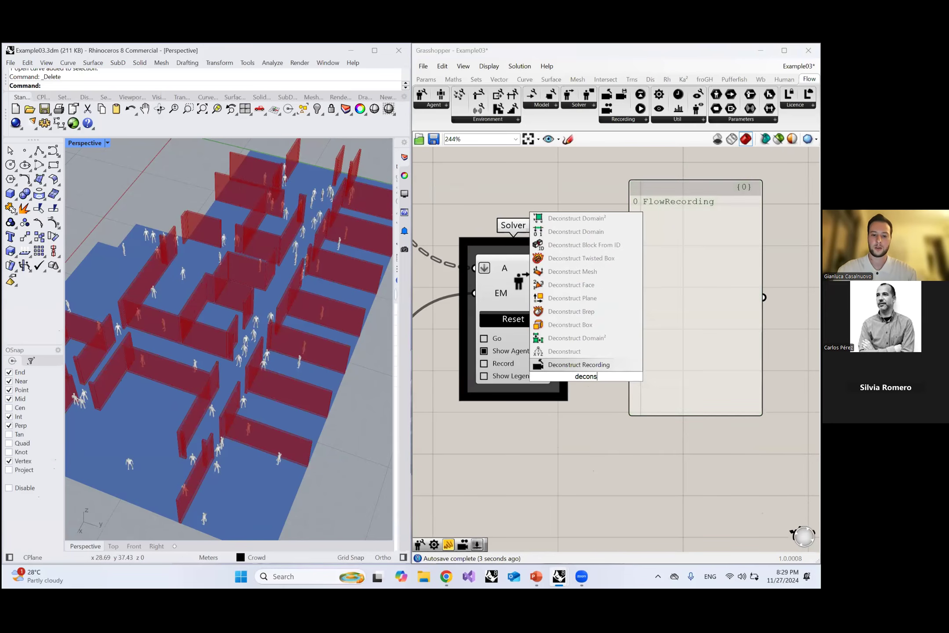
pyautogui.write('truct')
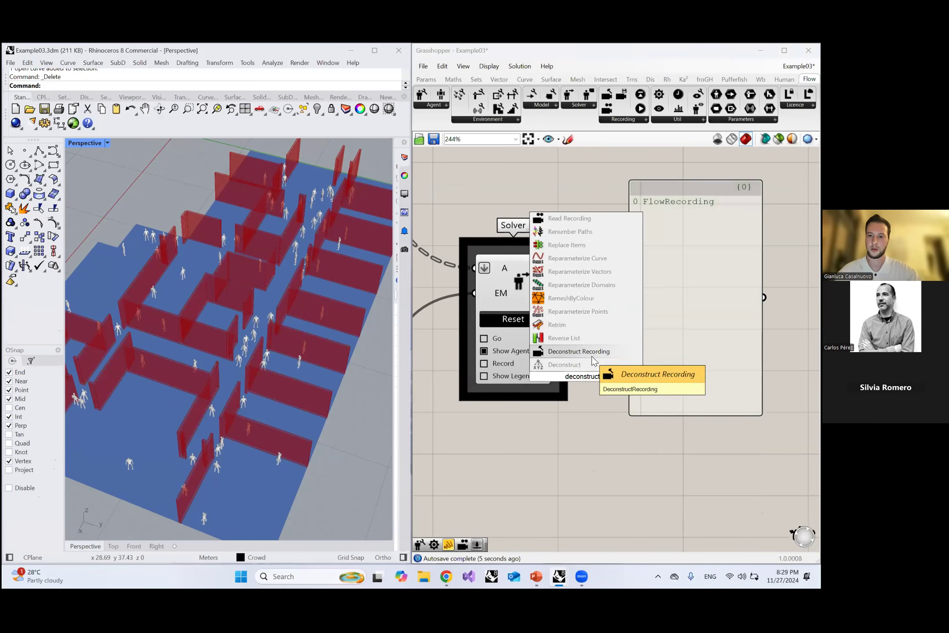
pyautogui.press('Return')
pyautogui.moveTo(596, 387); pyautogui.dragTo(613, 396)
# Step: Connect the Solver's R output to Deconstruct Recording and its P output to the panel
pyautogui.moveTo(554, 298); pyautogui.dragTo(591, 398)
pyautogui.moveTo(650, 348); pyautogui.dragTo(704, 348)
pyautogui.moveTo(681, 303); pyautogui.dragTo(680, 304)
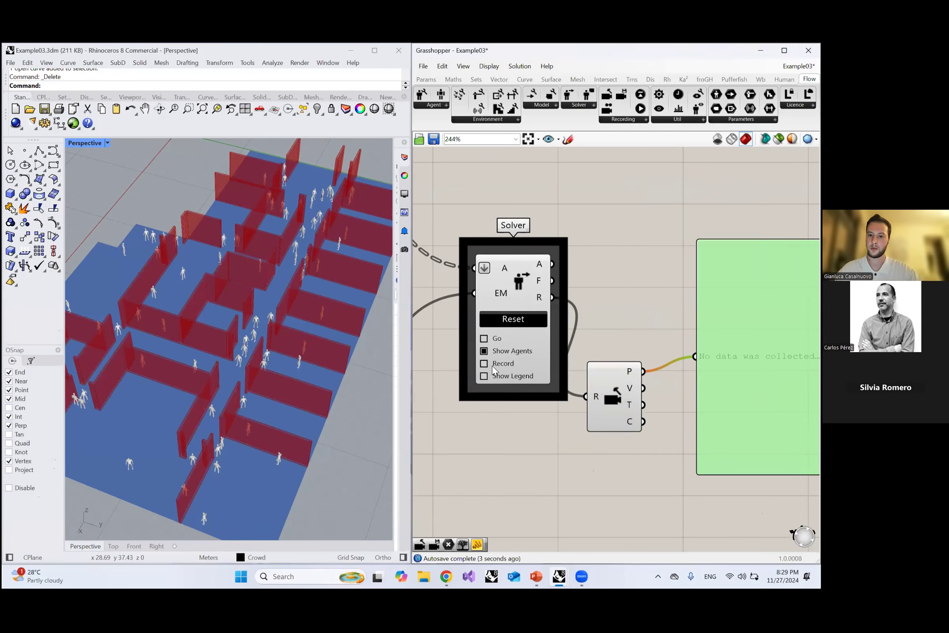
# Step: Reset the Solver's agents and start the simulation with Record turned on
pyautogui.moveTo(613, 327); pyautogui.dragTo(624, 324, button='right')
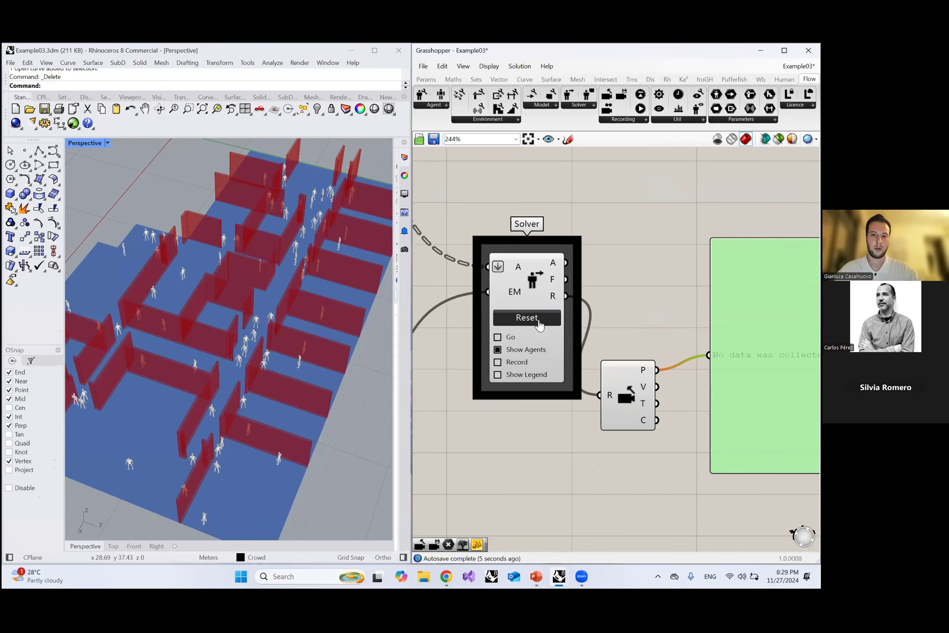
pyautogui.click(557, 322)
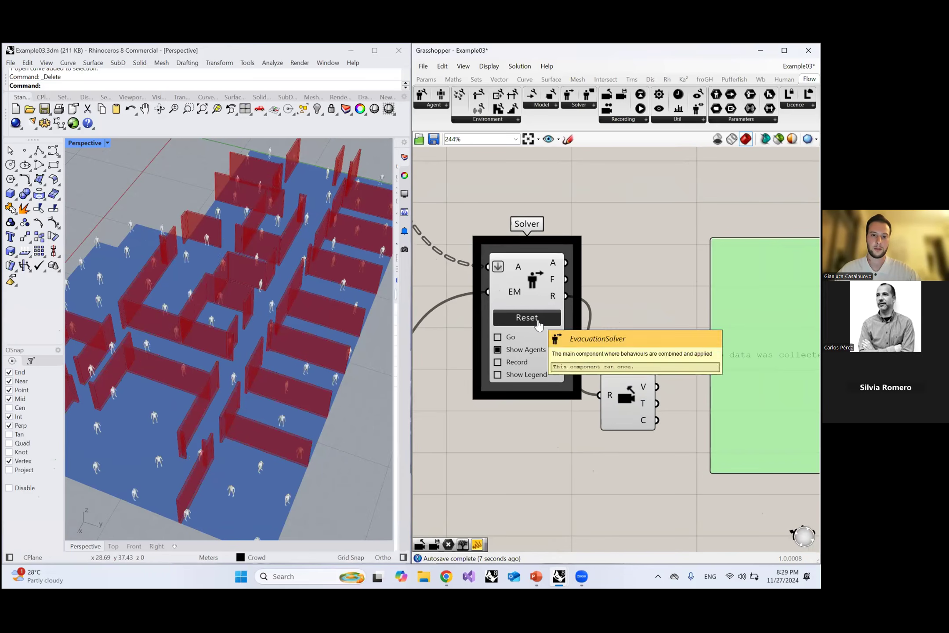
pyautogui.click(498, 363)
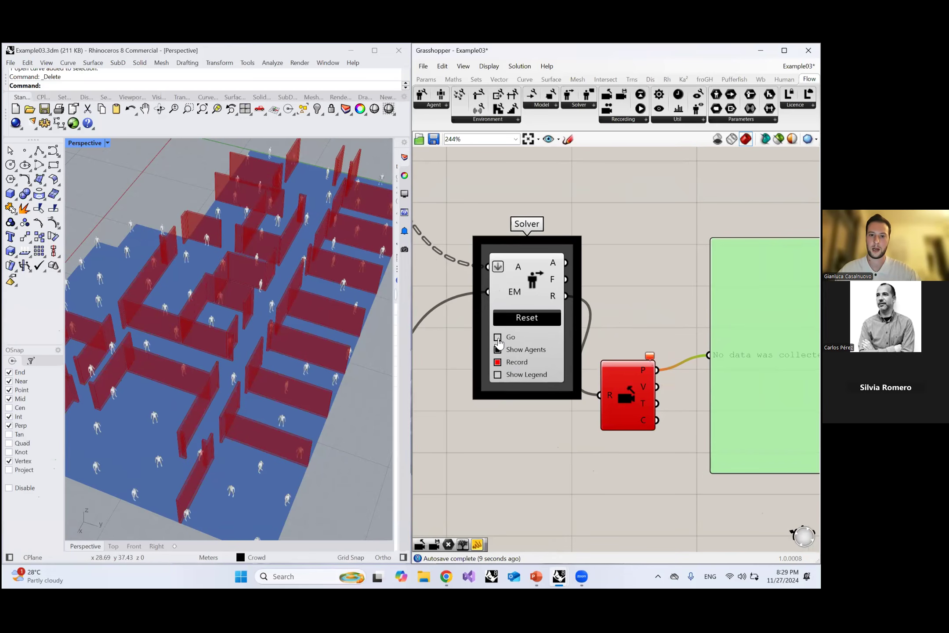
pyautogui.click(498, 337)
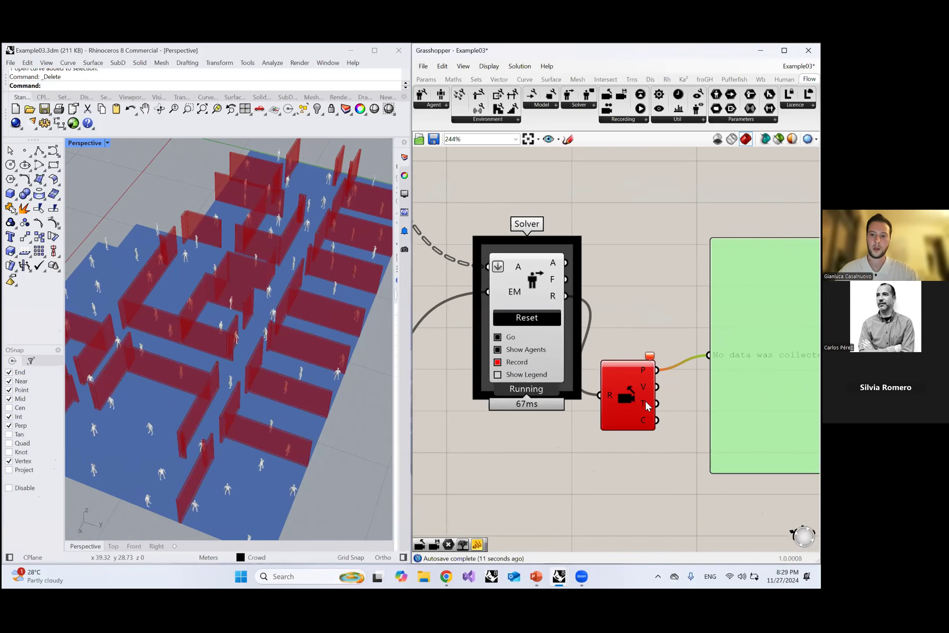
# Step: Reconnect the panel to the Solver's R output, and stop the running simulation
pyautogui.moveTo(647, 402); pyautogui.dragTo(667, 387)
pyautogui.moveTo(570, 299); pyautogui.dragTo(708, 356)
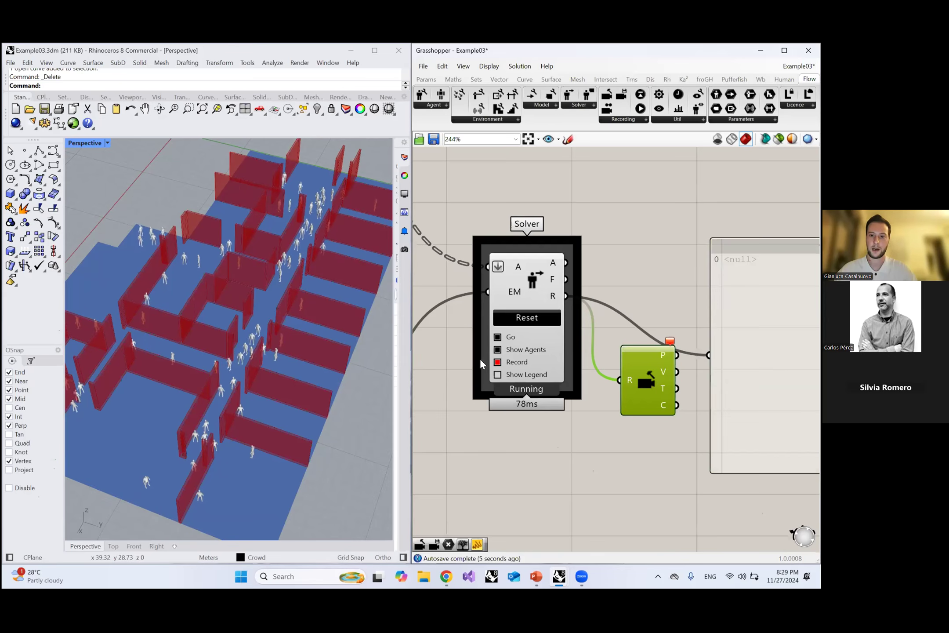
pyautogui.click(498, 337)
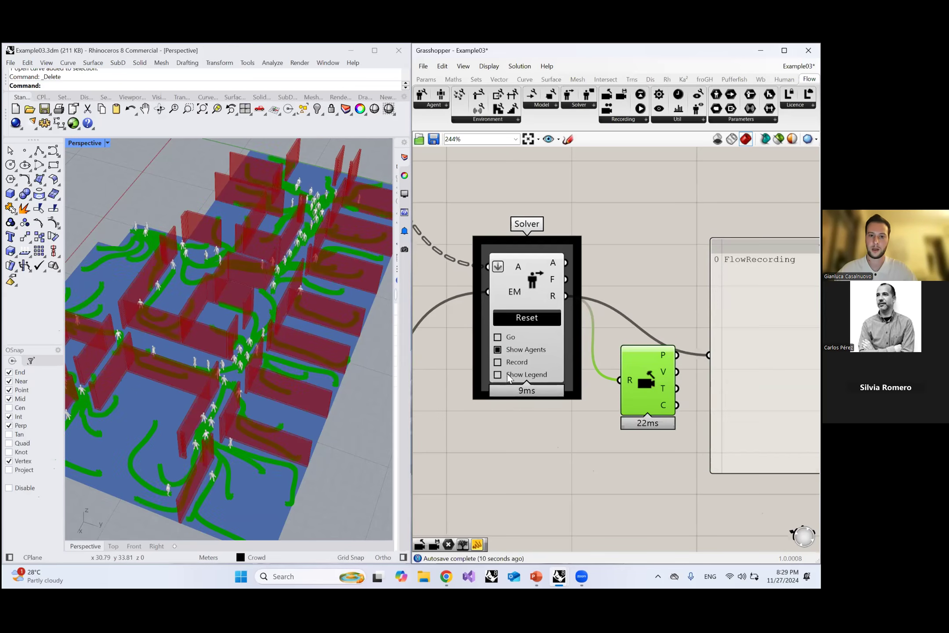
# Step: Rearrange the panel and the Deconstruct Recording component to space them out from the Solver
pyautogui.moveTo(776, 319); pyautogui.dragTo(681, 320, button='right')
pyautogui.moveTo(681, 320); pyautogui.dragTo(697, 287)
pyautogui.moveTo(556, 405); pyautogui.dragTo(572, 427)
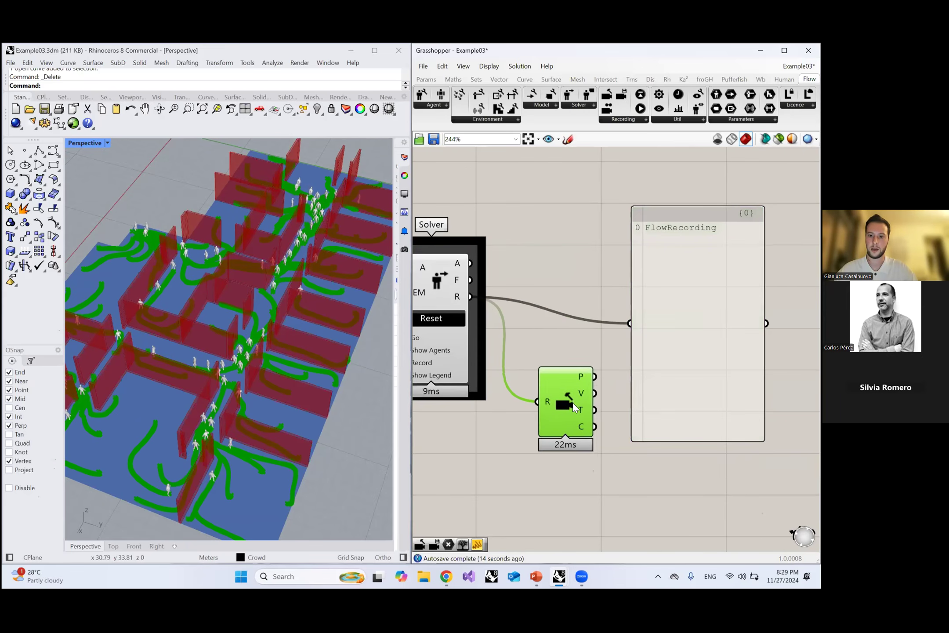
# Step: Examine the recorded agent paths across the floor plan, and deselect the Deconstruct Recording component
pyautogui.scroll(-3, 198, 359)
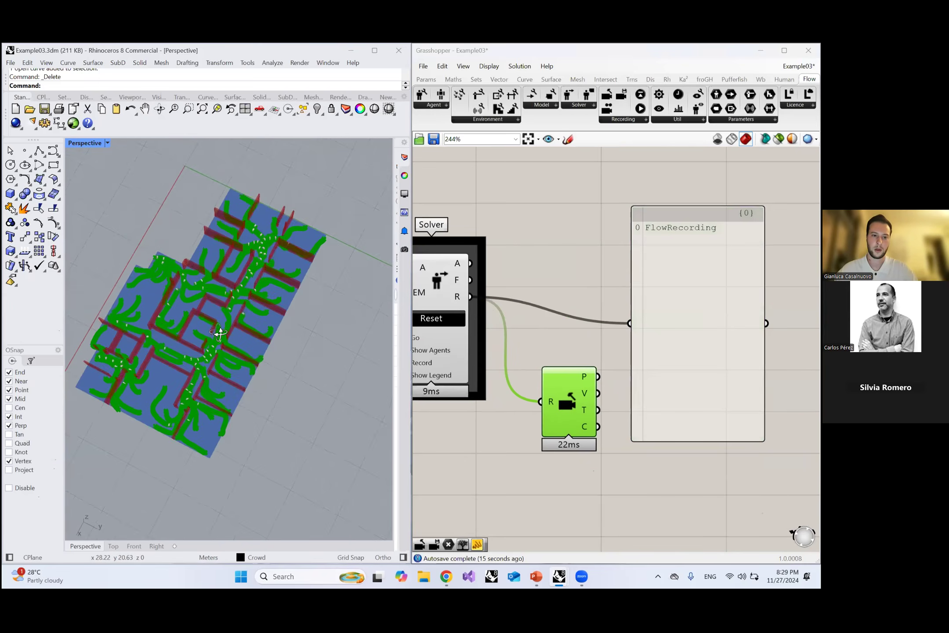
pyautogui.scroll(4, 287, 328)
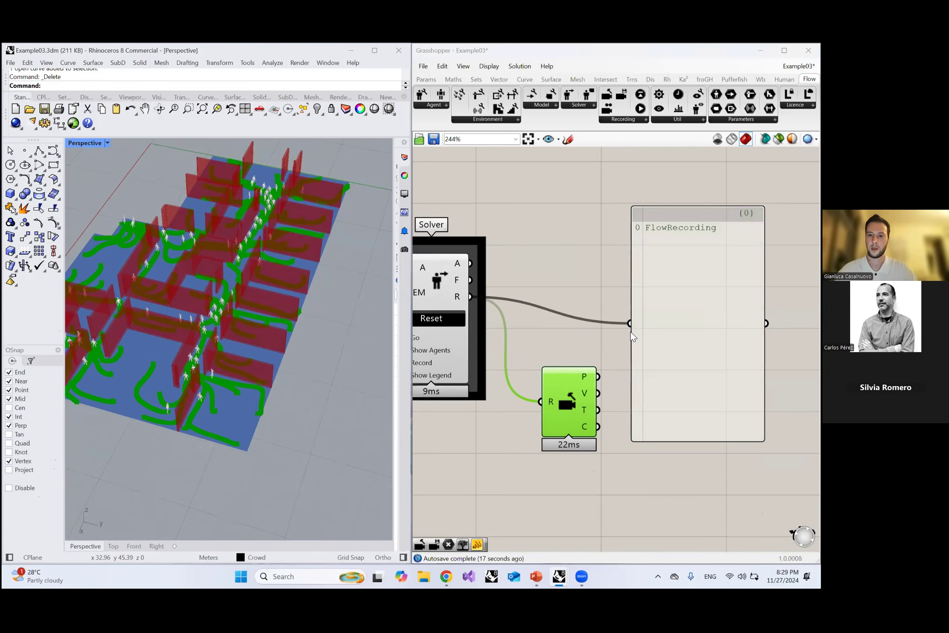
pyautogui.moveTo(581, 278); pyautogui.dragTo(640, 272, button='right')
pyautogui.click(640, 272)
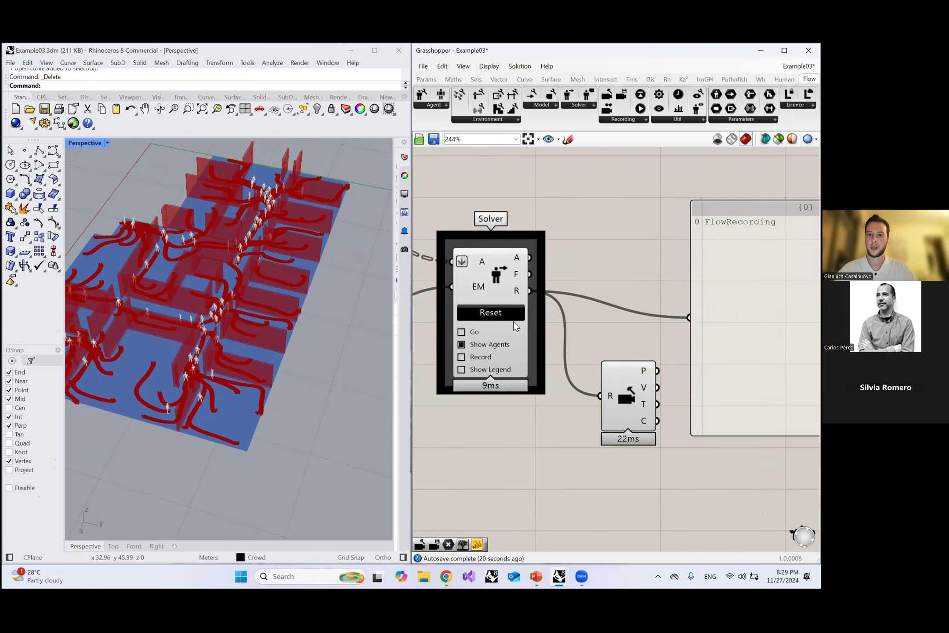
pyautogui.click(649, 387)
pyautogui.click(552, 272)
pyautogui.scroll(-2, 552, 272)
pyautogui.moveTo(717, 308); pyautogui.dragTo(674, 319, button='right')
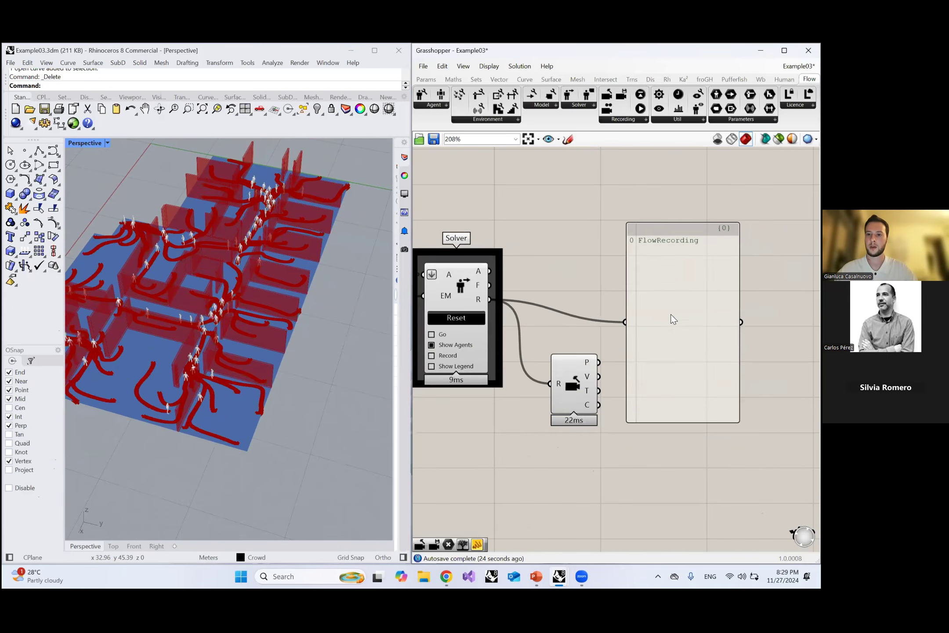
# Step: Move the panel aside and add a Save Recording component near Deconstruct Recording
pyautogui.moveTo(674, 319); pyautogui.dragTo(702, 305)
pyautogui.doubleClick(640, 433)
pyautogui.write('s')
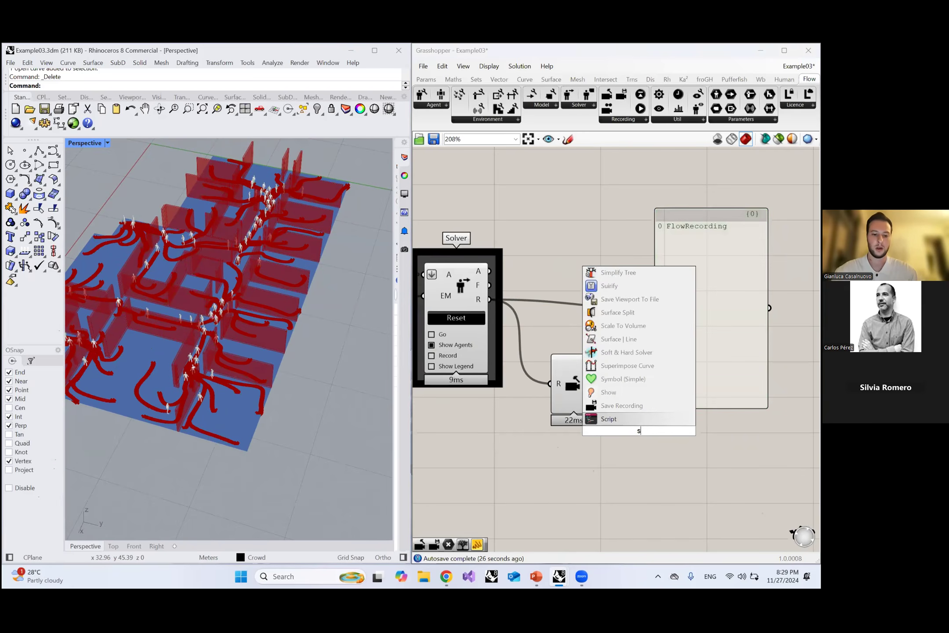
pyautogui.write('ave record')
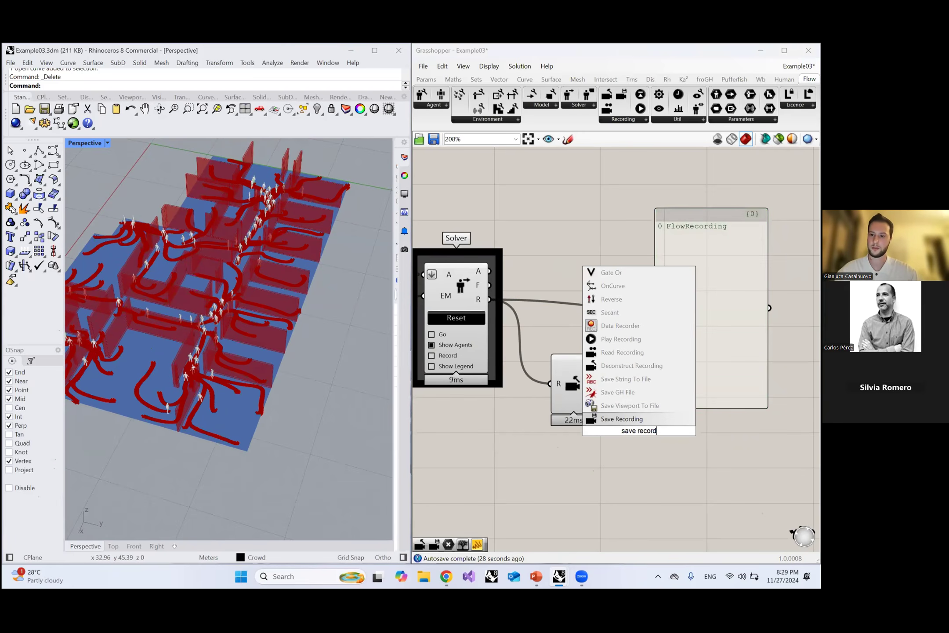
pyautogui.click(646, 418)
pyautogui.scroll(2, 669, 412)
pyautogui.moveTo(695, 378); pyautogui.dragTo(716, 355)
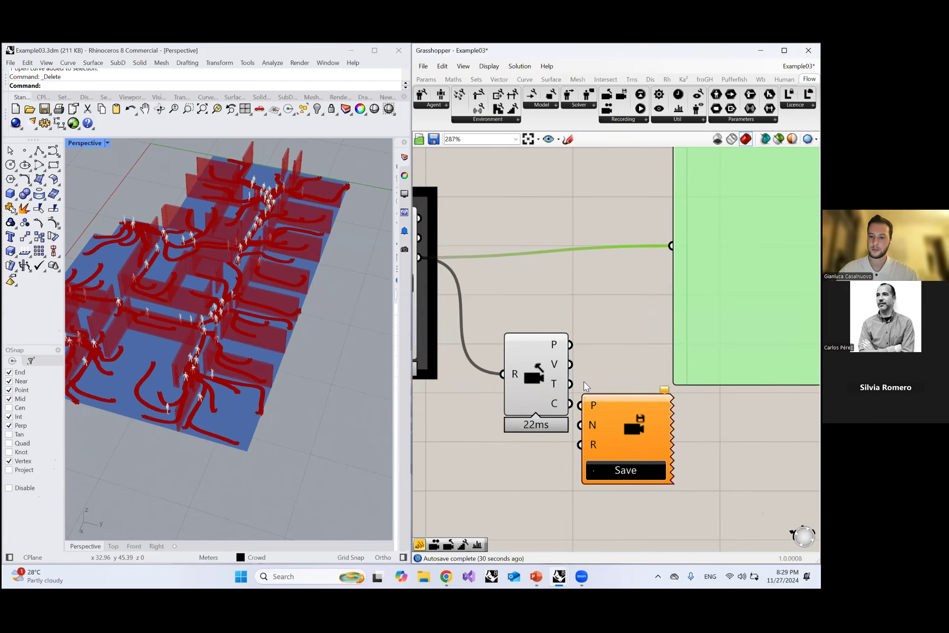
# Step: Move the panel above the recording components and place Save Recording beside Deconstruct Recording with space for its inputs
pyautogui.scroll(-3, 741, 220)
pyautogui.moveTo(739, 220); pyautogui.dragTo(614, 290, button='right')
pyautogui.scroll(-1, 613, 296)
pyautogui.moveTo(614, 296); pyautogui.dragTo(624, 212)
pyautogui.moveTo(540, 420); pyautogui.dragTo(595, 389)
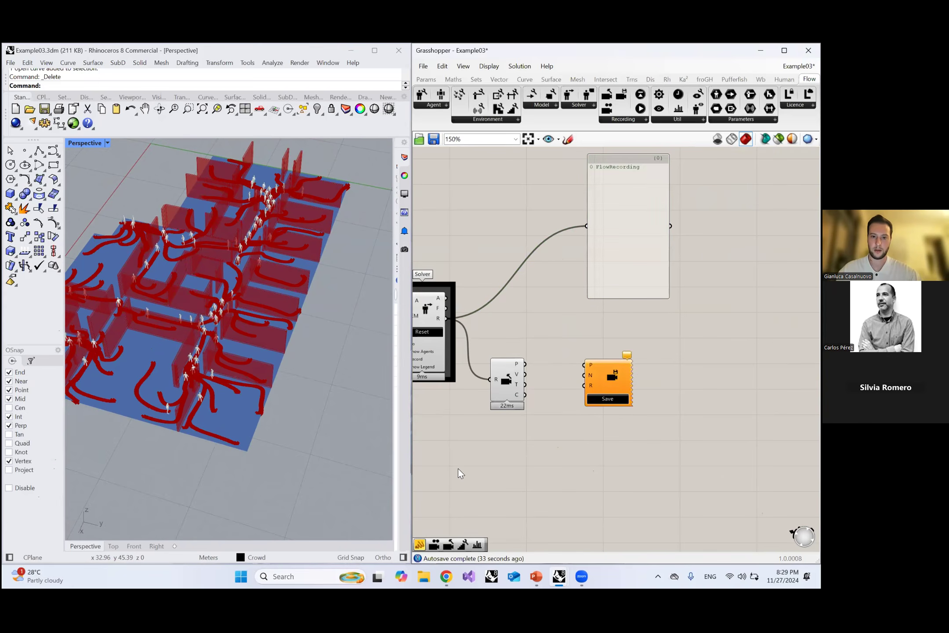
# Step: Switch to File Explorer, create a folder named Test on the Desktop, and open it
pyautogui.press('super+e')
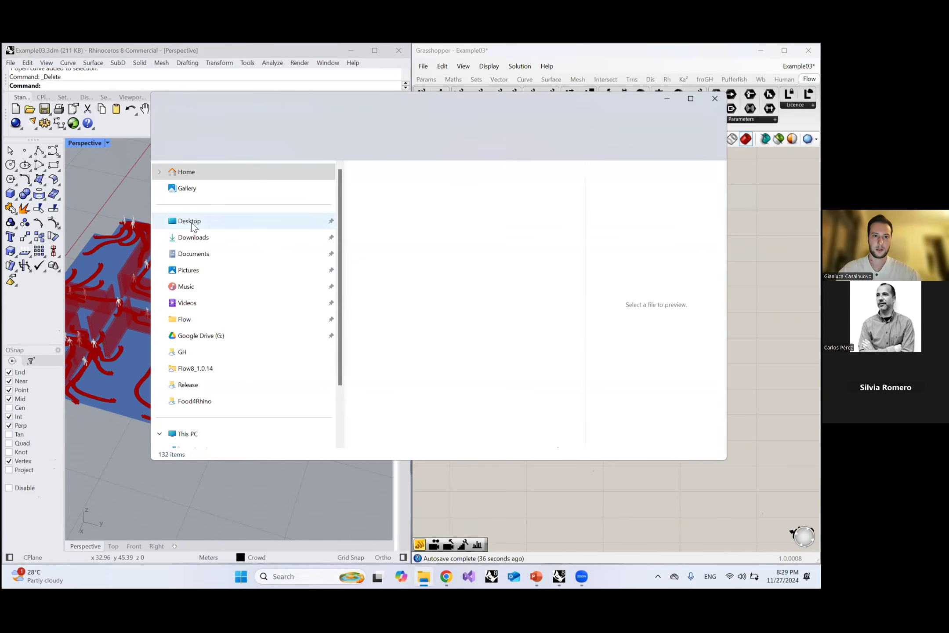
pyautogui.click(192, 222)
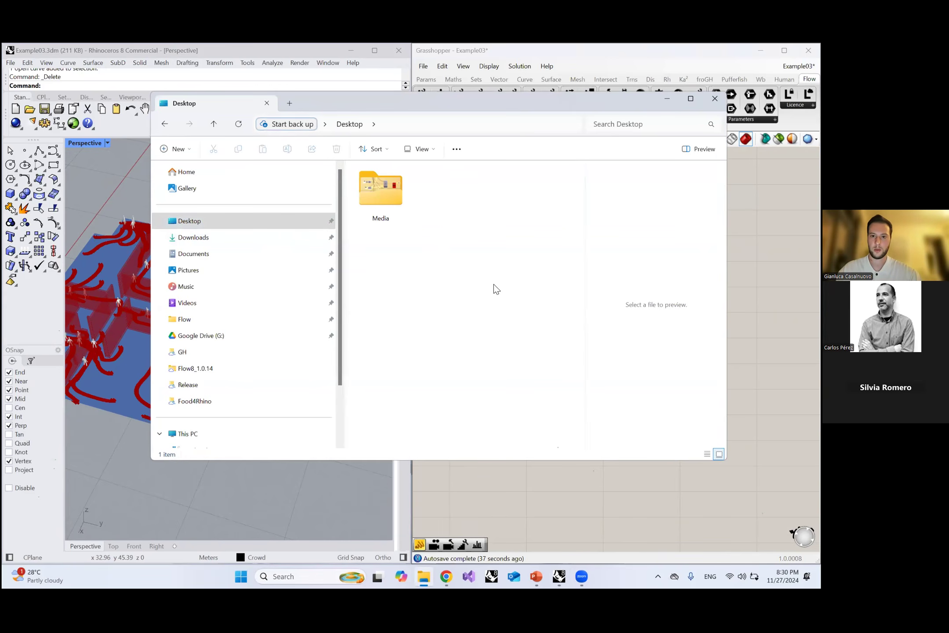
pyautogui.rightClick(443, 252)
pyautogui.moveTo(506, 330)
pyautogui.click(605, 330)
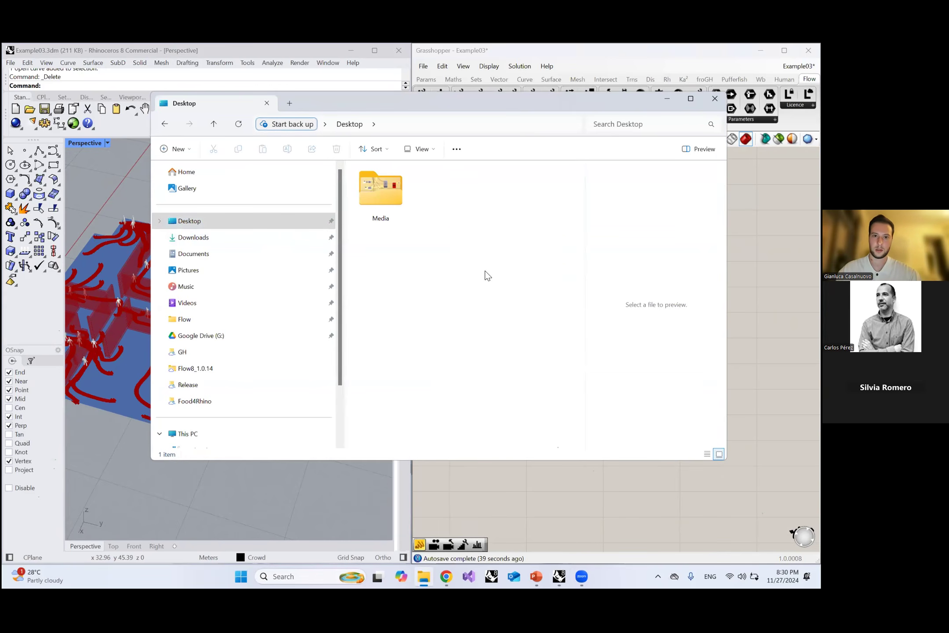
pyautogui.write('Test')
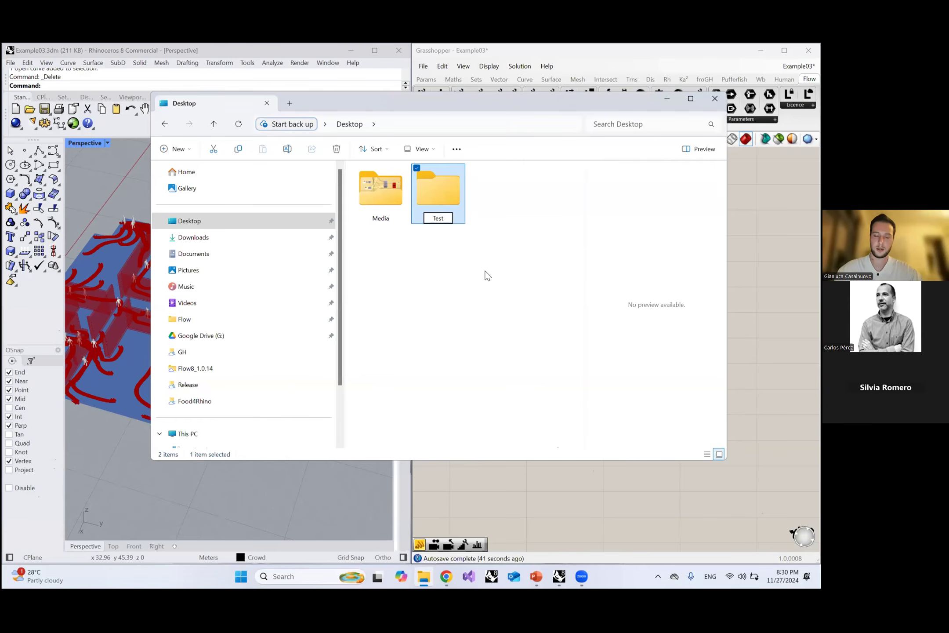
pyautogui.press('Return')
pyautogui.doubleClick(446, 201)
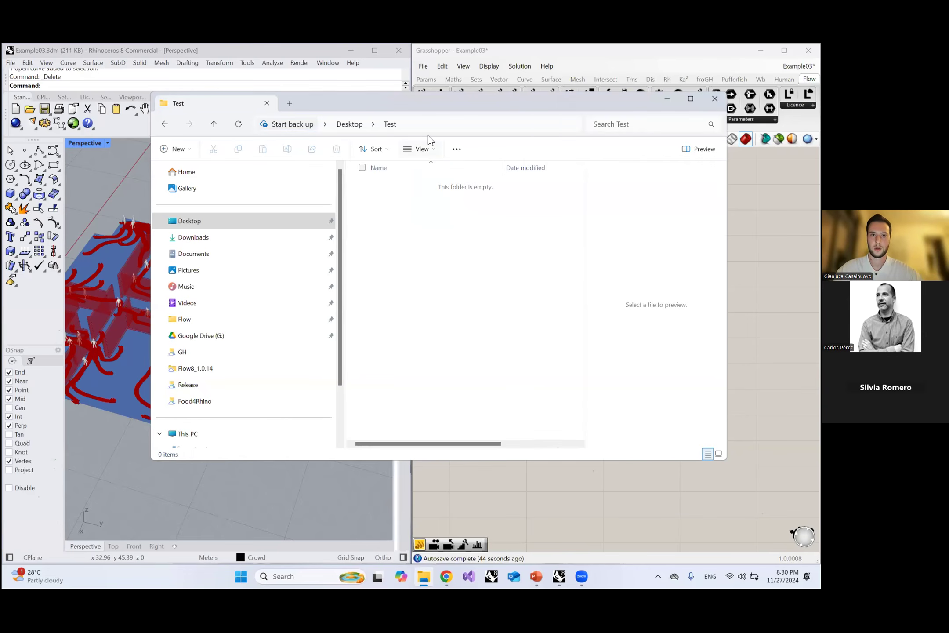
# Step: Copy the Test folder's path into a new Grasshopper panel and wire it to the P input of Save Recording
pyautogui.click(444, 125)
pyautogui.hotkey('ctrl', 'c')
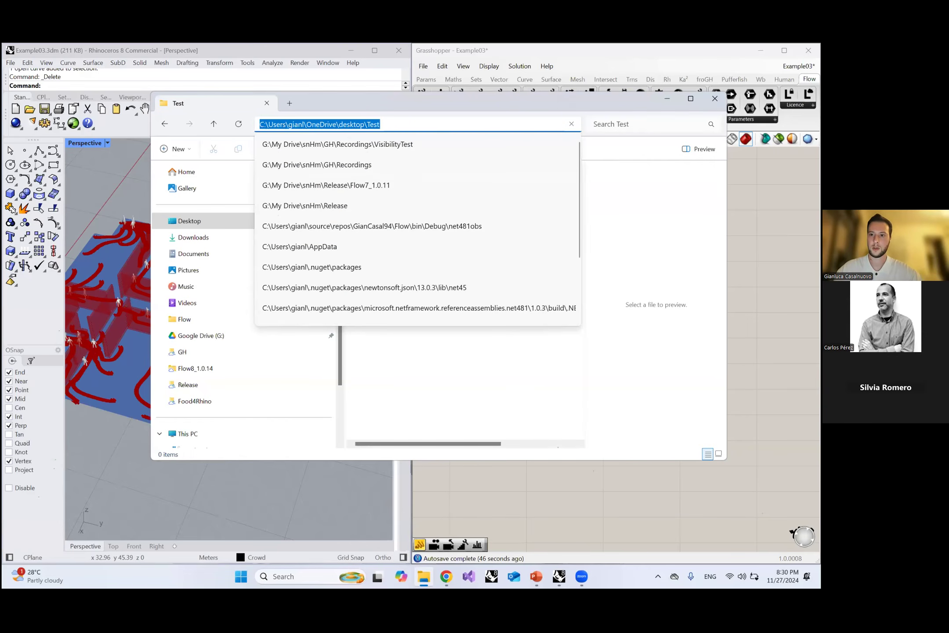
pyautogui.hotkey('alt', 'Tab')
pyautogui.doubleClick(559, 332)
pyautogui.hotkey('ctrl', 'v')
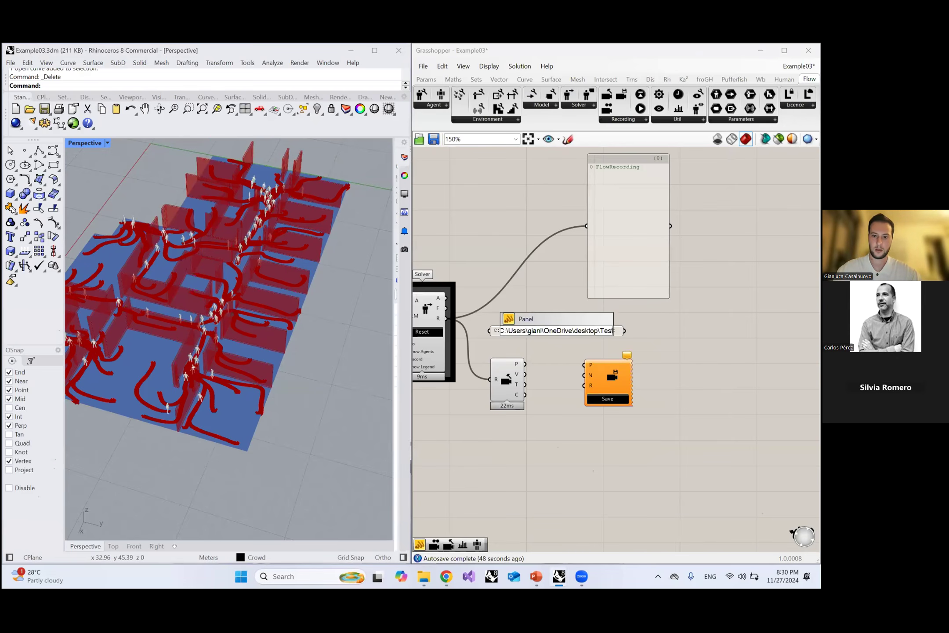
pyautogui.press('Return')
pyautogui.scroll(2, 628, 333)
pyautogui.moveTo(577, 380); pyautogui.dragTo(674, 342)
# Step: Add a panel containing Webinar and wire it to the N input of Save Recording
pyautogui.doubleClick(571, 374)
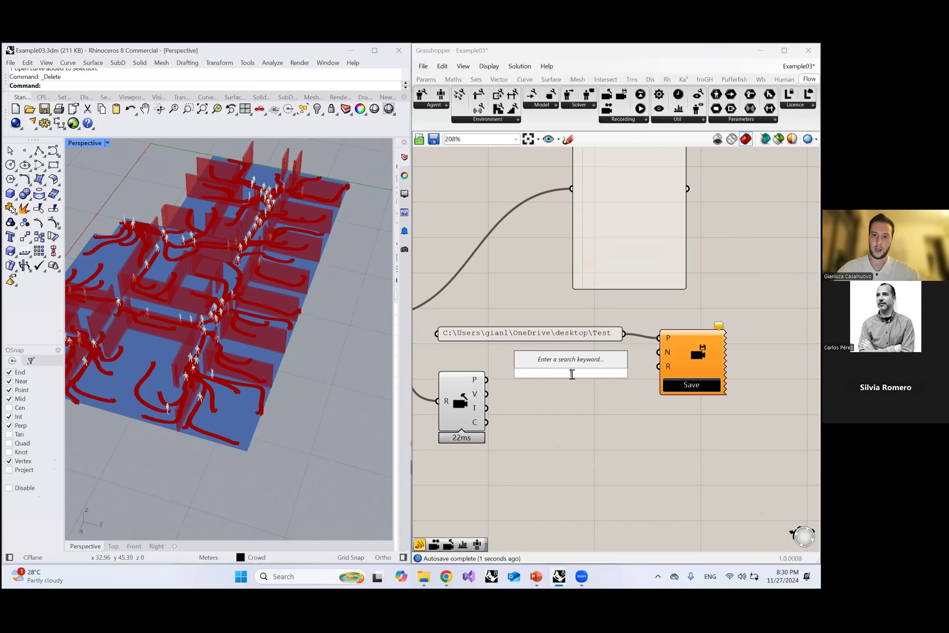
pyautogui.write('//We')
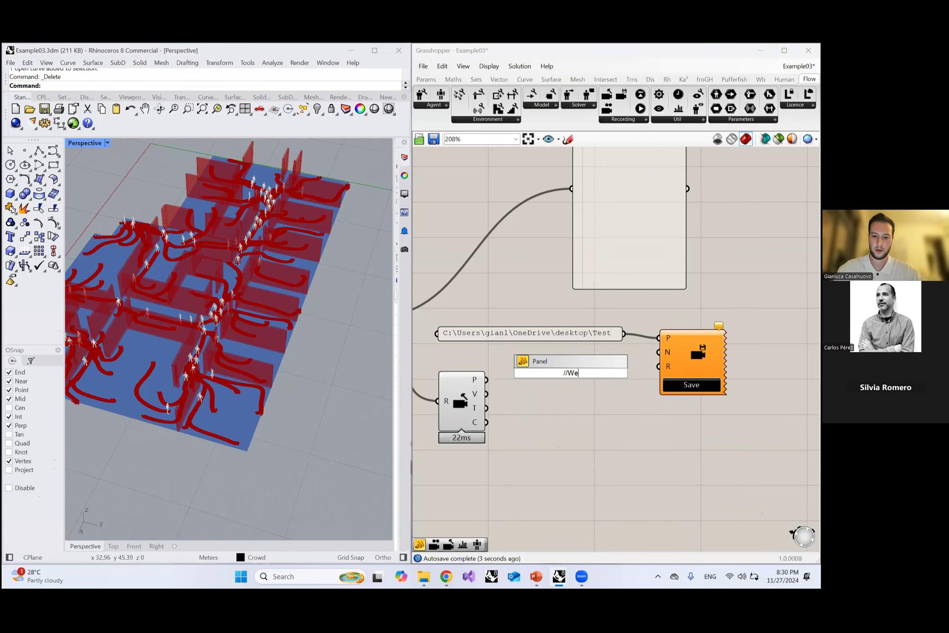
pyautogui.write('binar')
pyautogui.press('Return')
pyautogui.moveTo(596, 372); pyautogui.dragTo(635, 357)
pyautogui.moveTo(576, 374); pyautogui.dragTo(598, 352)
# Step: Wire the Solver's recording output to the R input of Save Recording and save the recording
pyautogui.scroll(-3, 563, 360)
pyautogui.scroll(3, 447, 334)
pyautogui.moveTo(448, 333); pyautogui.dragTo(730, 383)
pyautogui.moveTo(776, 387); pyautogui.dragTo(638, 387, button='right')
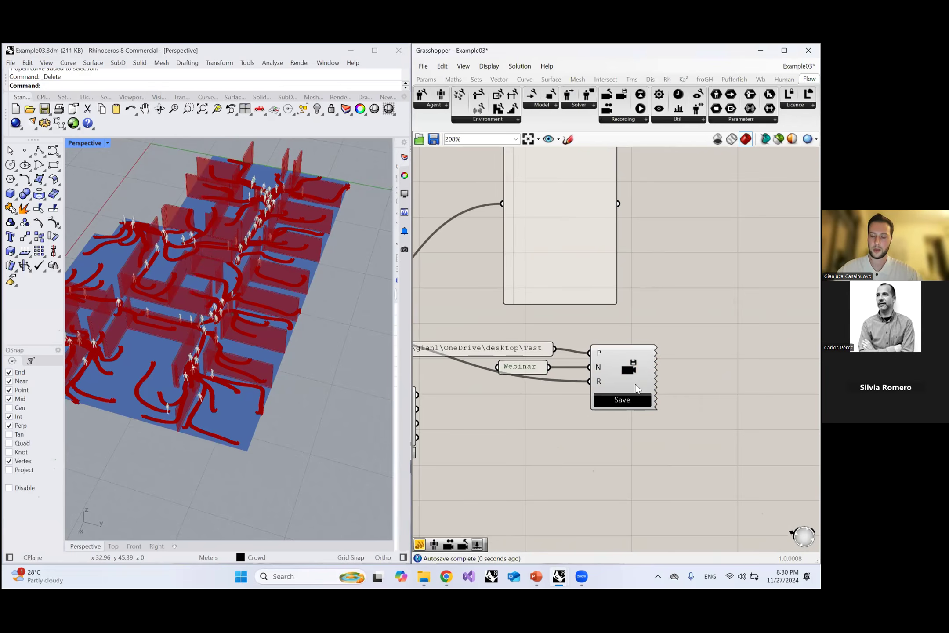
pyautogui.click(628, 406)
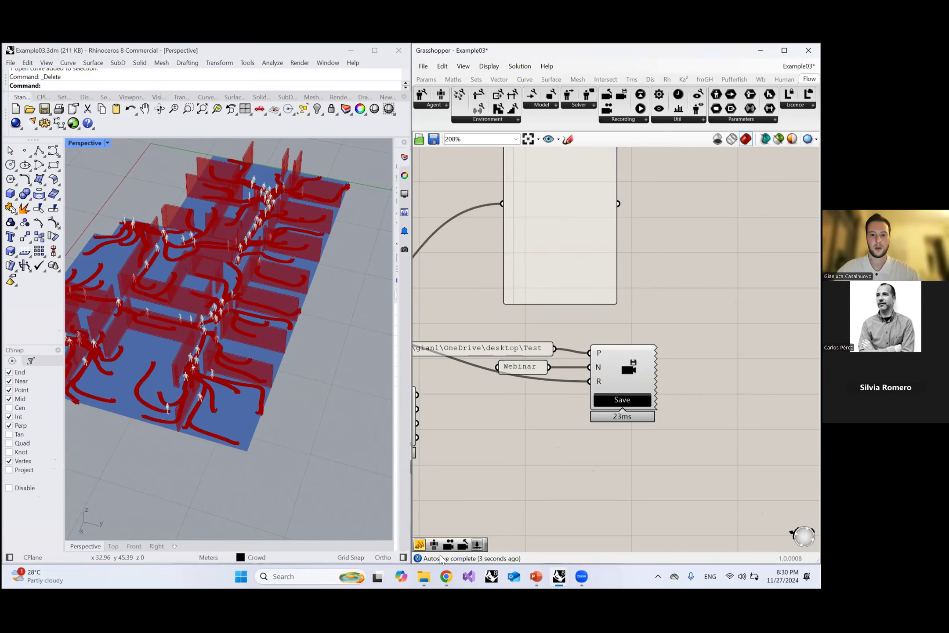
# Step: Switch to File Explorer and open Webinar_agentdata01.csv from the Webinar folder inside Test in Excel
pyautogui.click(424, 576)
pyautogui.click(334, 124)
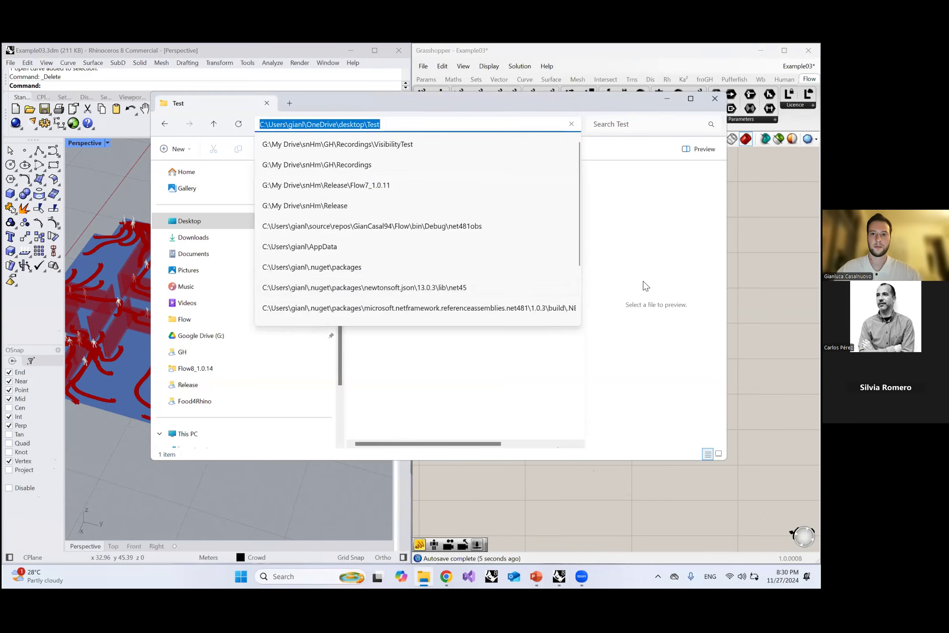
pyautogui.press('Escape')
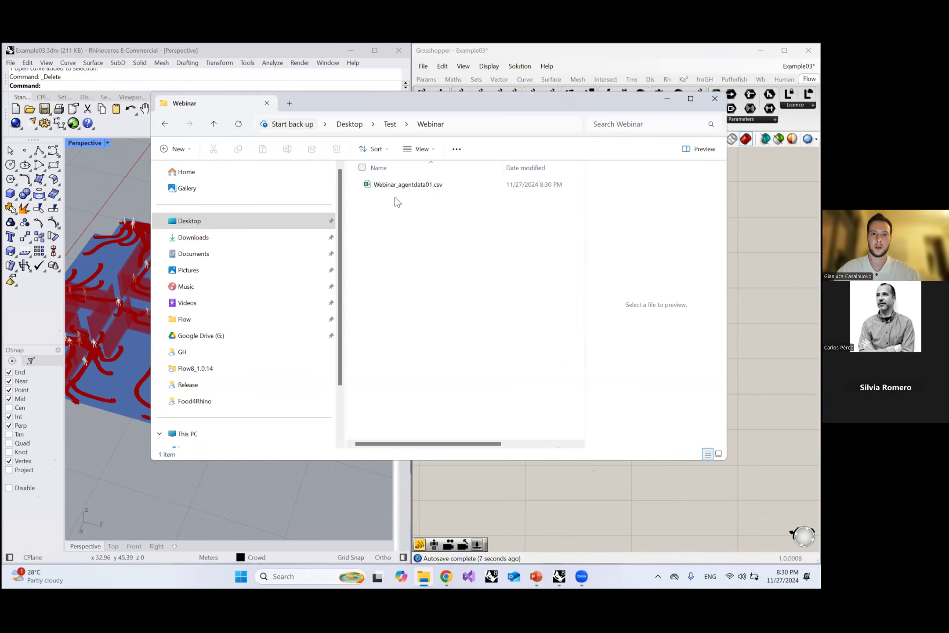
pyautogui.click(417, 187)
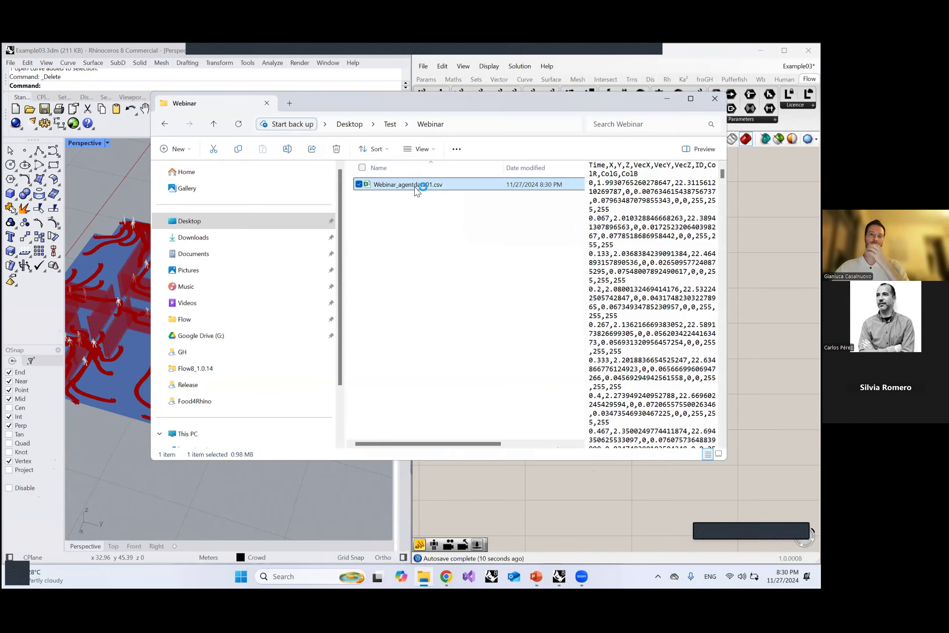
pyautogui.doubleClick(415, 188)
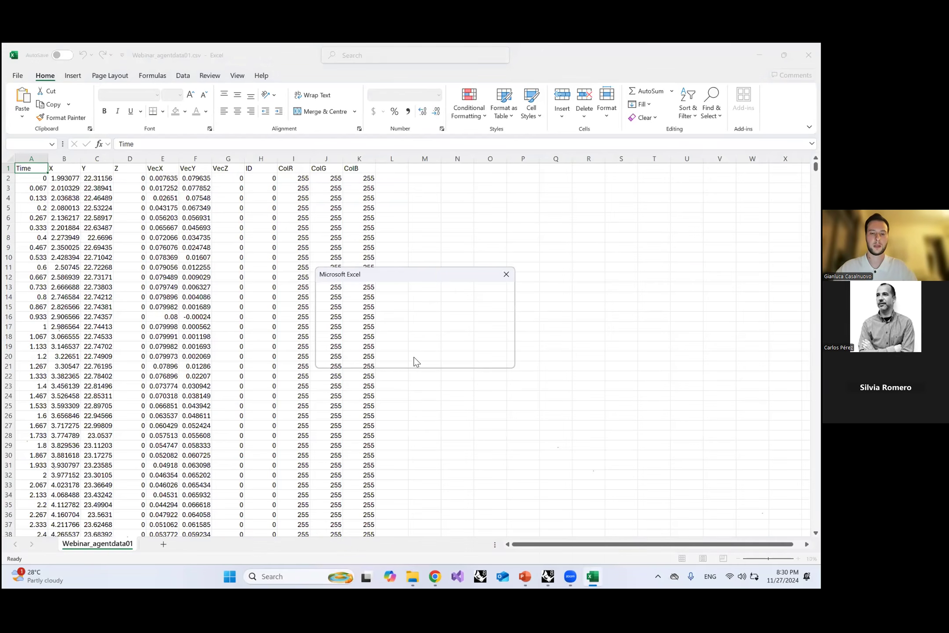
pyautogui.click(415, 356)
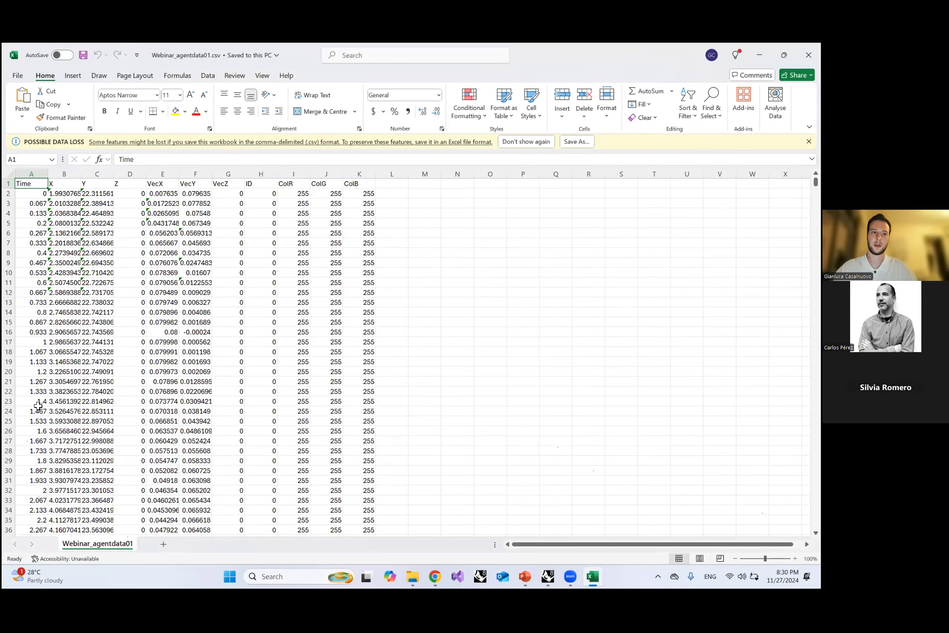
# Step: Examine the position, vector, ID and colour columns of the saved agent data, and close the spreadsheet
pyautogui.click(74, 195)
pyautogui.click(100, 202)
pyautogui.click(131, 194)
pyautogui.click(173, 196)
pyautogui.click(198, 197)
pyautogui.click(225, 197)
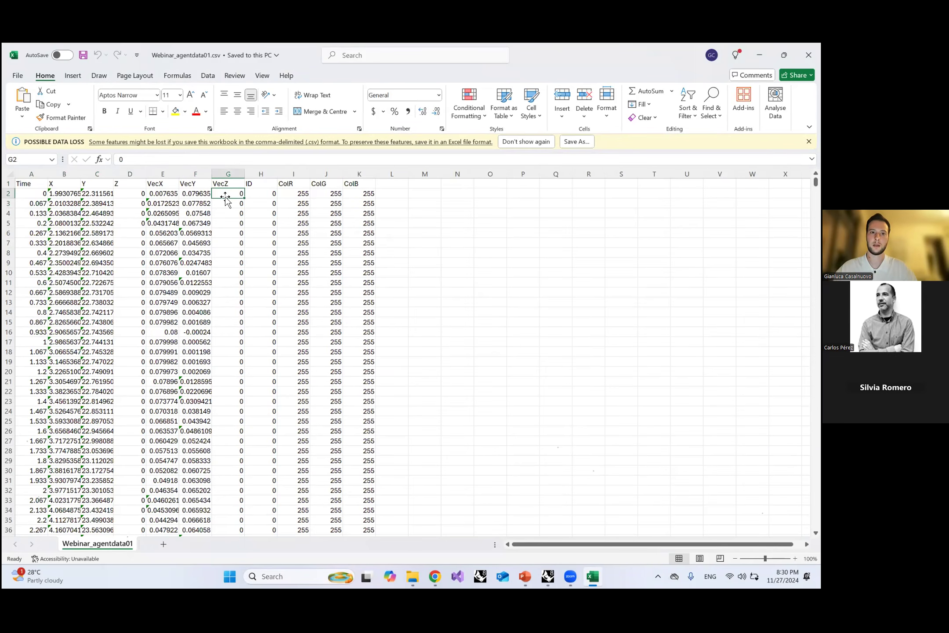
pyautogui.click(266, 198)
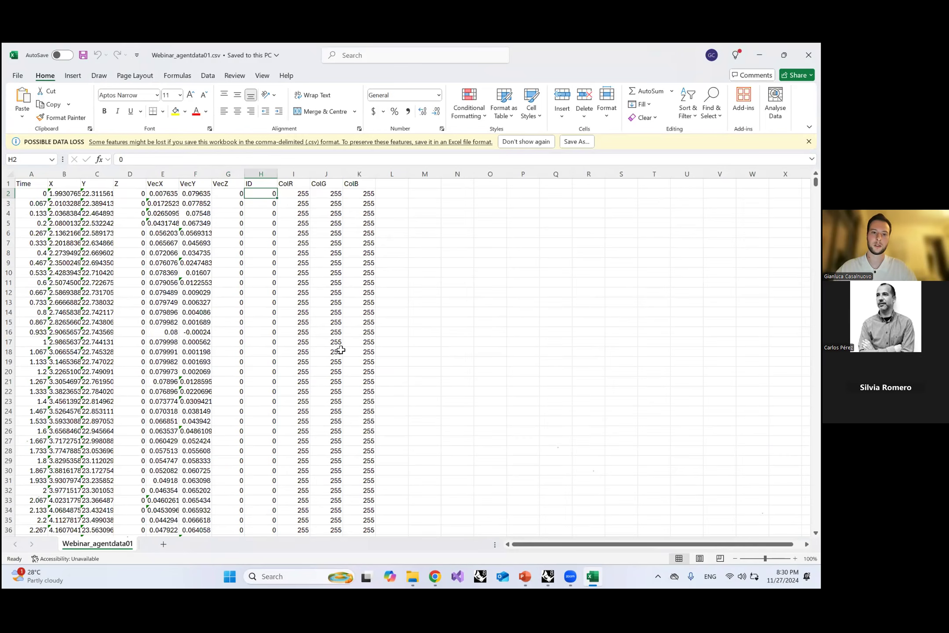
pyautogui.scroll(-1, 352, 336)
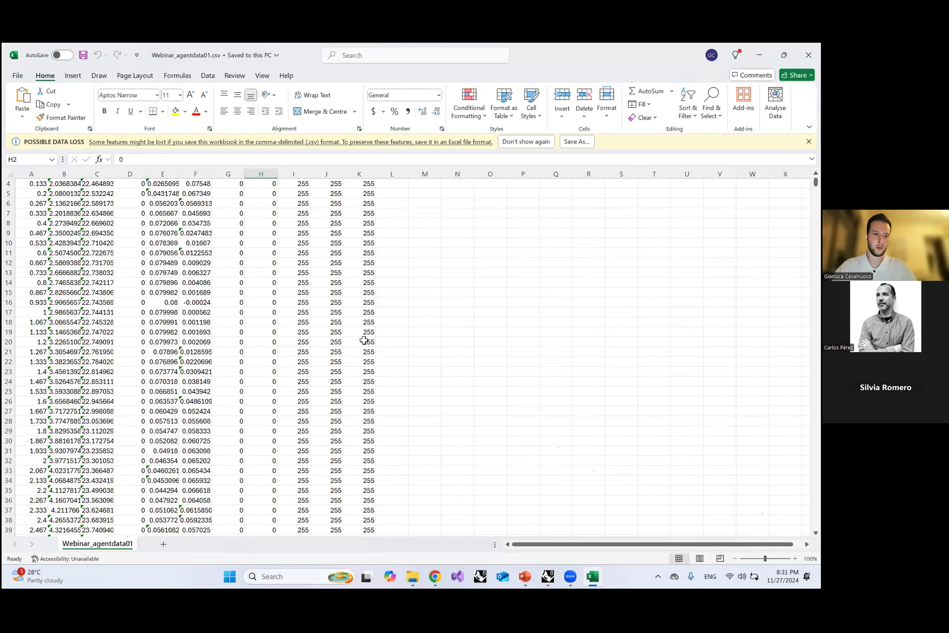
pyautogui.scroll(-2, 231, 379)
pyautogui.scroll(2, 343, 303)
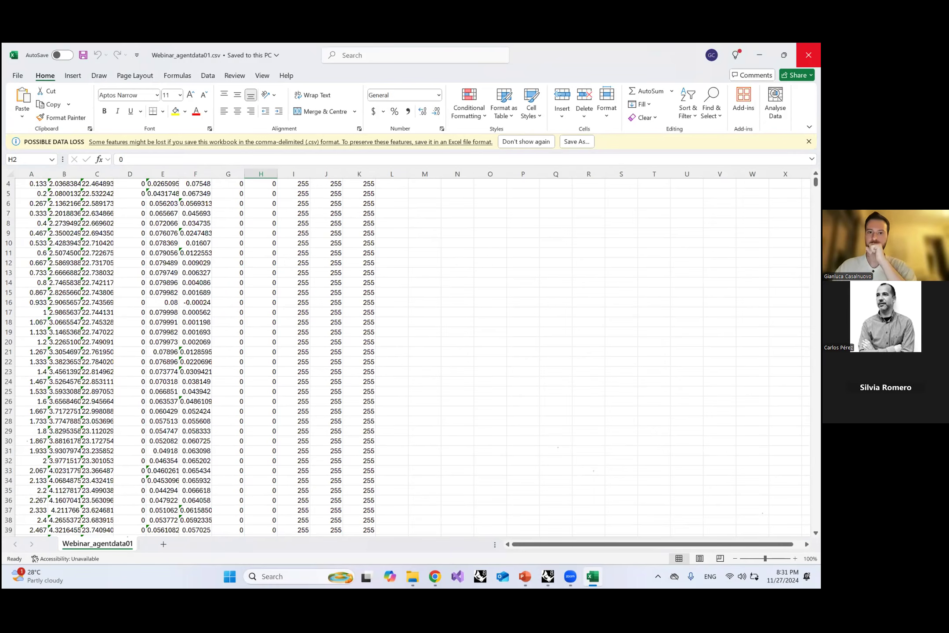
pyautogui.click(809, 55)
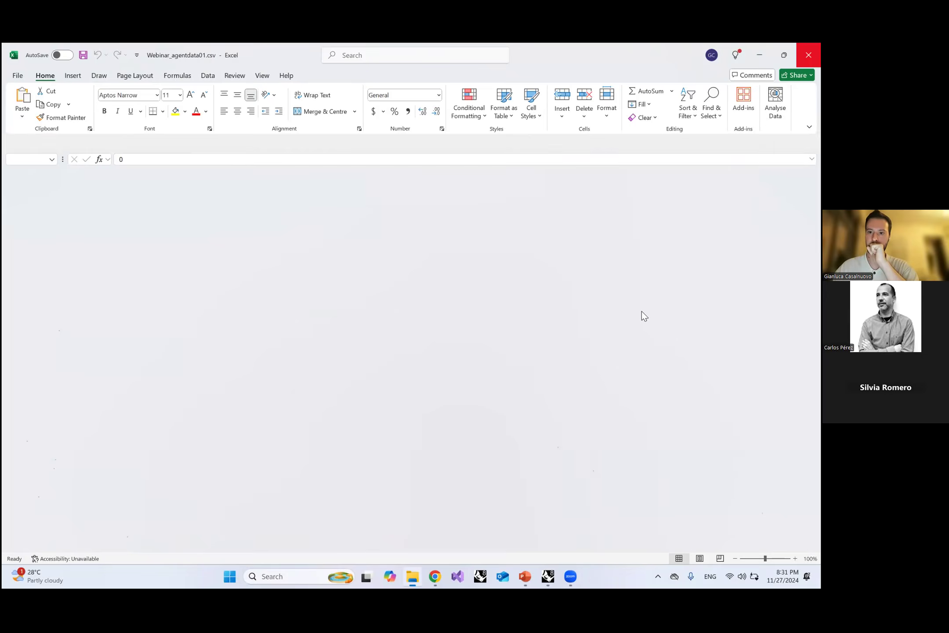
# Step: Switch back to Grasshopper and reset the Solver simulation
pyautogui.click(753, 257)
pyautogui.scroll(-3, 695, 220)
pyautogui.scroll(2, 599, 338)
pyautogui.scroll(-3, 574, 284)
pyautogui.scroll(2, 502, 280)
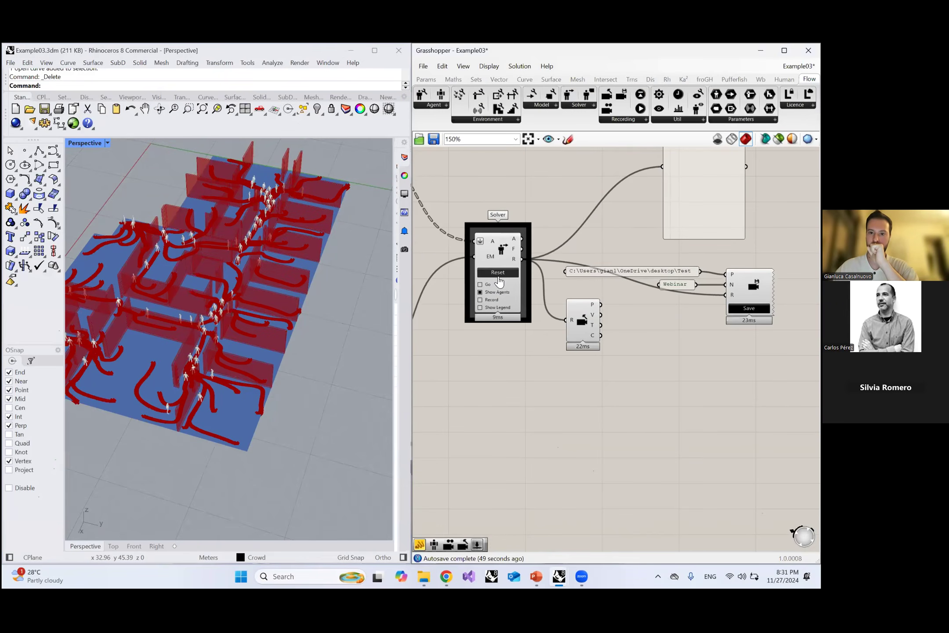
pyautogui.click(500, 274)
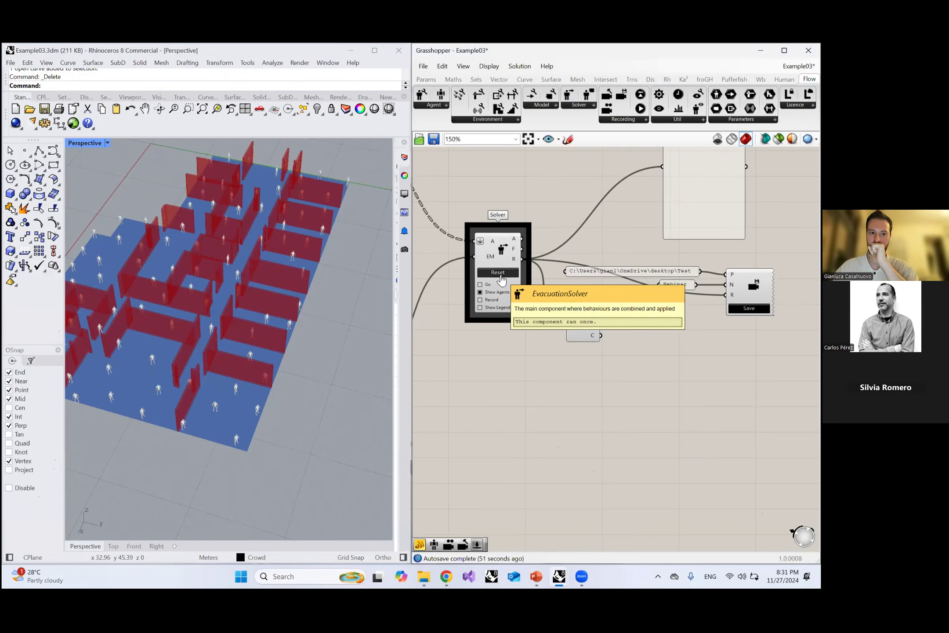
# Step: Add a Read Recording component below Save Recording
pyautogui.moveTo(655, 326); pyautogui.dragTo(549, 335, button='right')
pyautogui.doubleClick(629, 346)
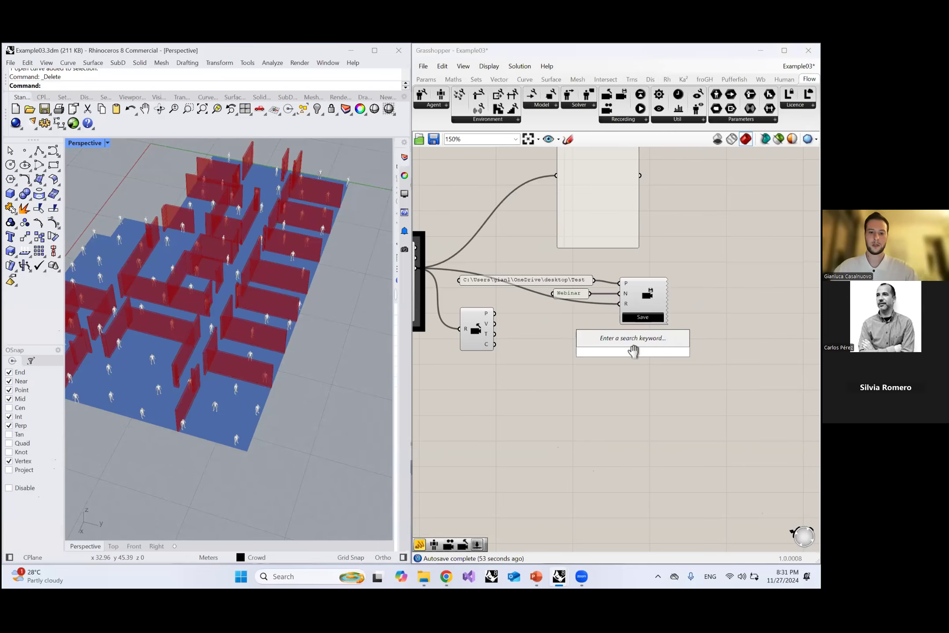
pyautogui.write('read rec')
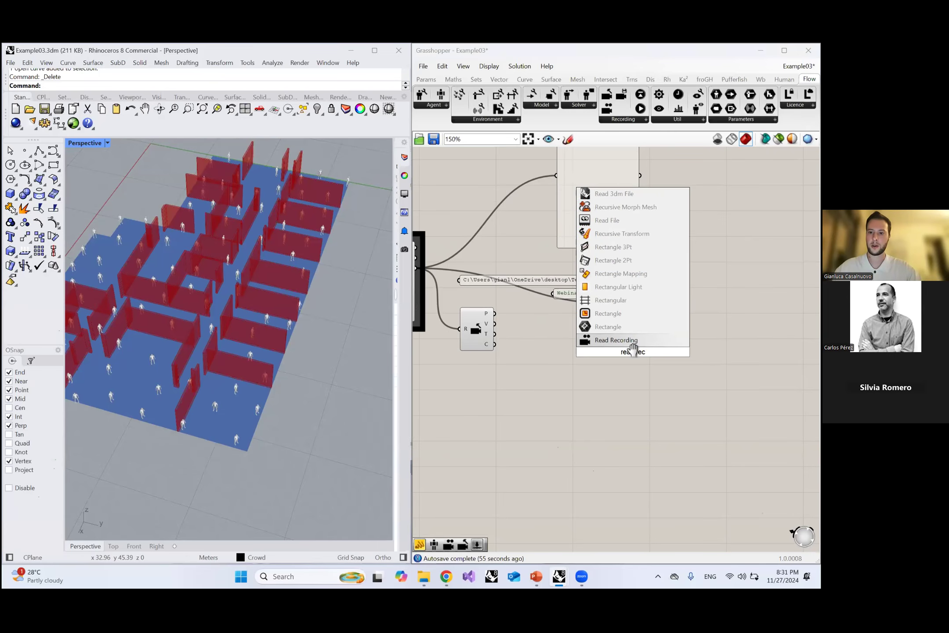
pyautogui.click(593, 340)
# Step: Add a Concatenate component and wire the folder path panel to A and the Webinar panel to B
pyautogui.doubleClick(594, 341)
pyautogui.write('conta')
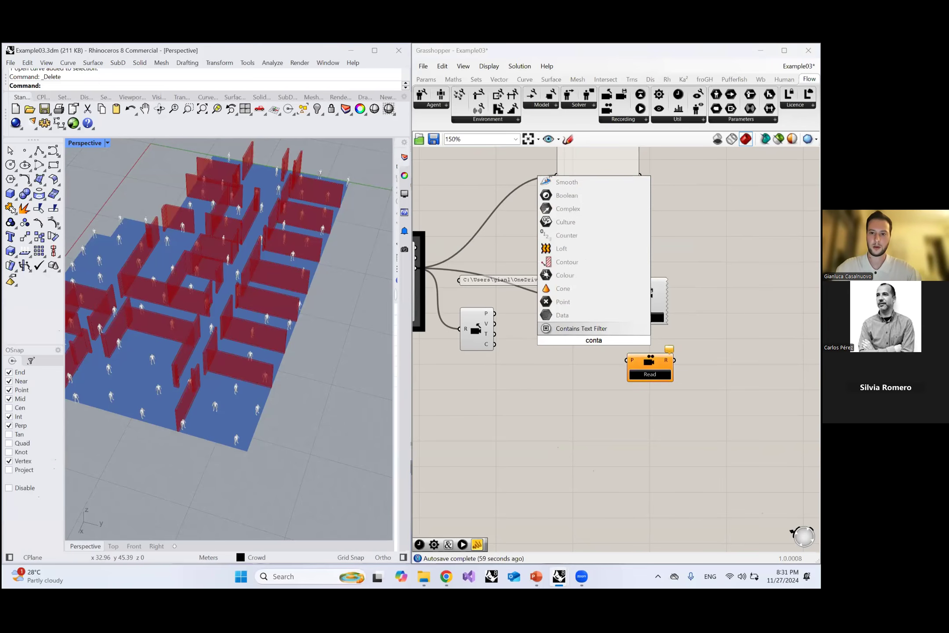
pyautogui.press('Return')
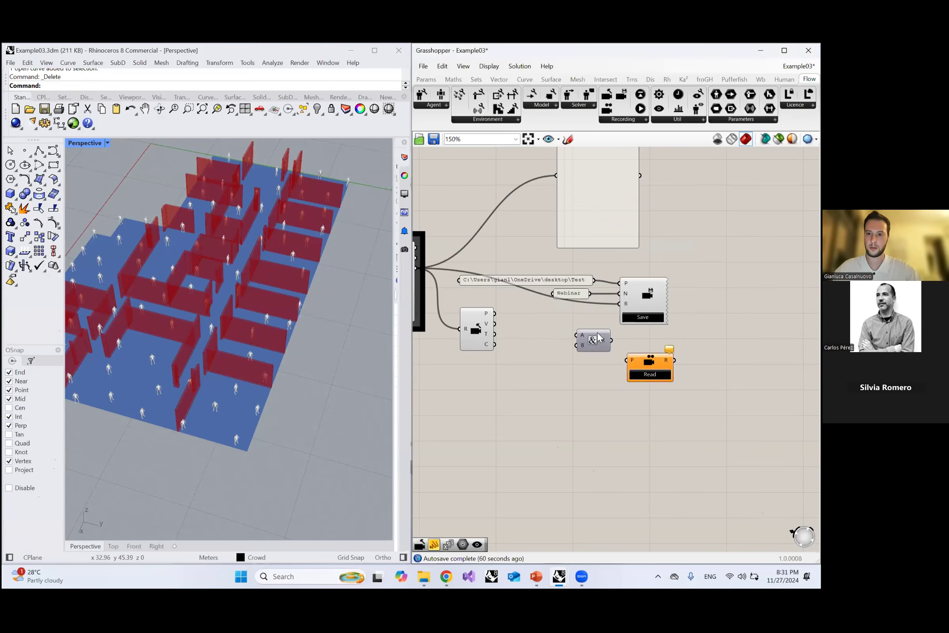
pyautogui.scroll(4, 599, 337)
pyautogui.moveTo(563, 337)
pyautogui.mouseDown()
pyautogui.moveTo(586, 277)
pyautogui.moveTo(561, 356)
pyautogui.mouseUp()
pyautogui.scroll(1, 596, 356)
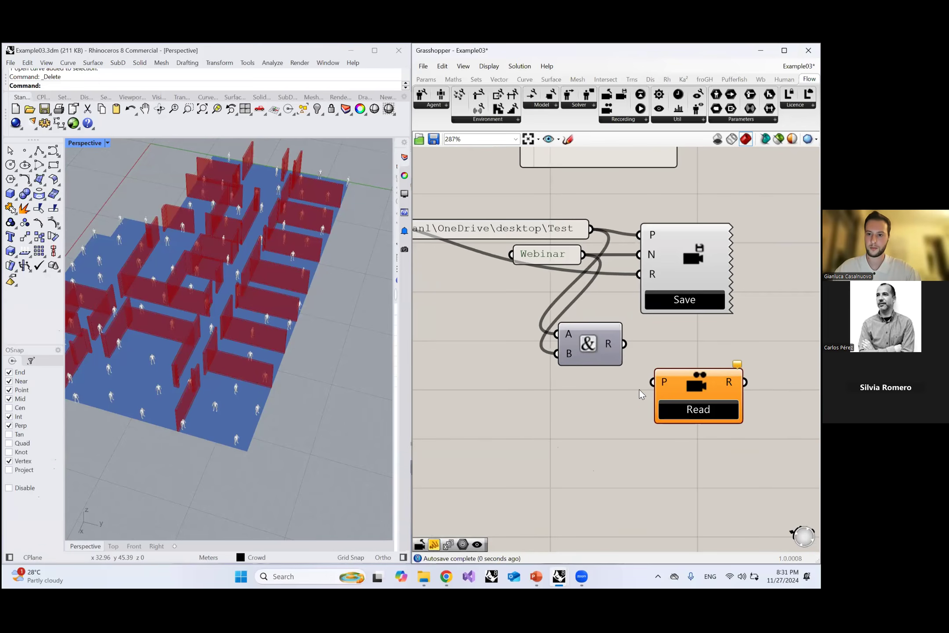
# Step: Set the Concatenate separator to "\" and wire its result to Read Recording's P input, moving Read Recording aside
pyautogui.rightClick(590, 349)
pyautogui.moveTo(639, 390)
pyautogui.click(559, 397)
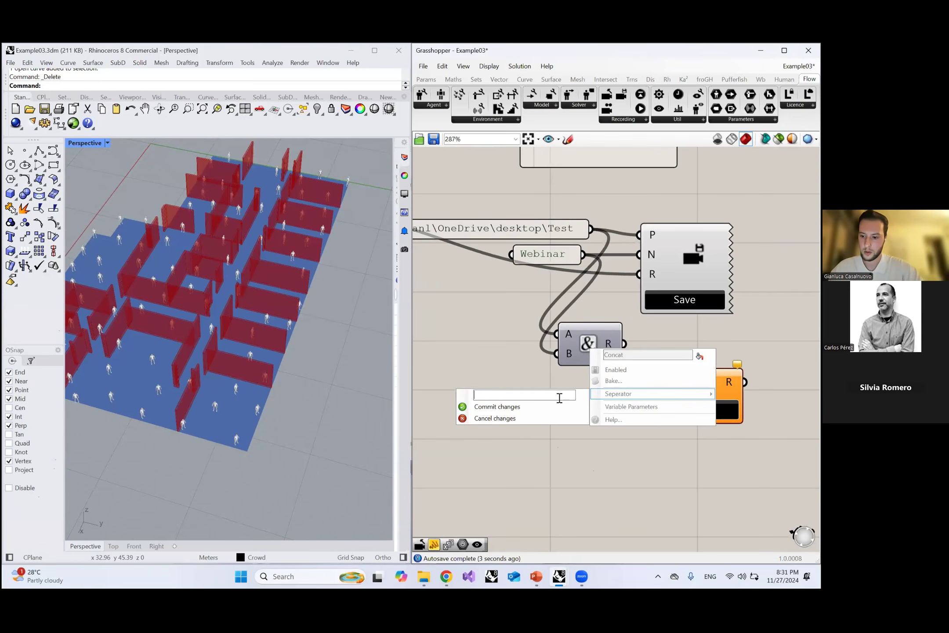
pyautogui.write('\\')
pyautogui.click(497, 407)
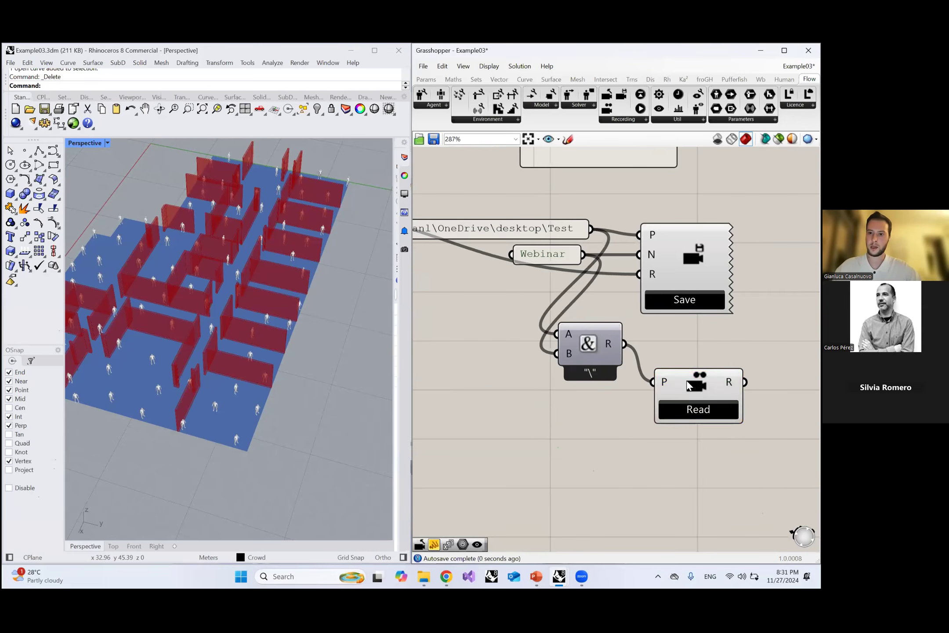
pyautogui.scroll(-4, 688, 385)
pyautogui.click(657, 374)
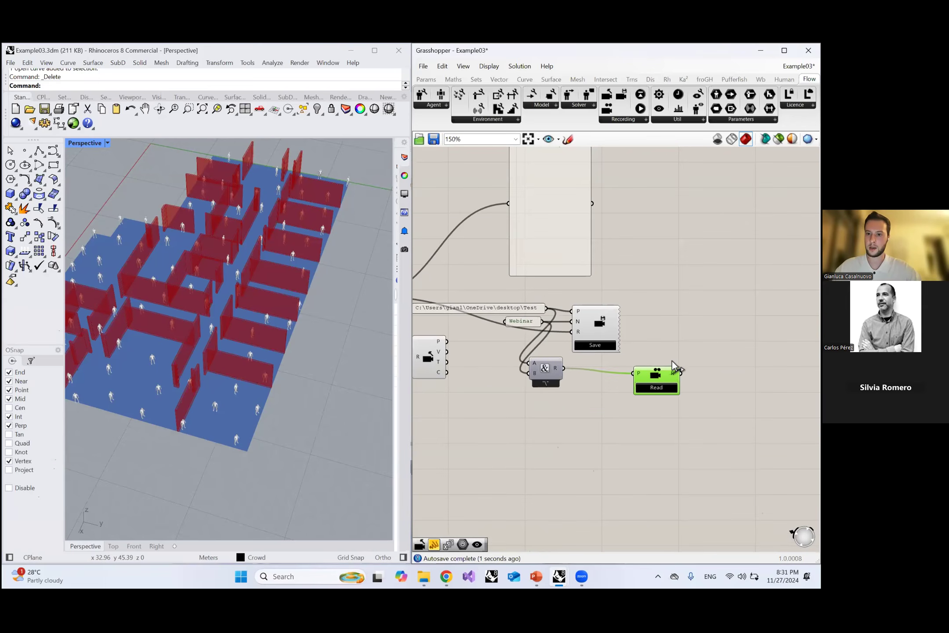
# Step: Read the saved recording and wire Read Recording's output to a new panel above and beside it
pyautogui.moveTo(737, 362); pyautogui.dragTo(570, 346, button='right')
pyautogui.scroll(1, 573, 339)
pyautogui.doubleClick(575, 335)
pyautogui.write('//')
pyautogui.press('Return')
pyautogui.moveTo(504, 360); pyautogui.dragTo(571, 313)
pyautogui.scroll(2, 571, 312)
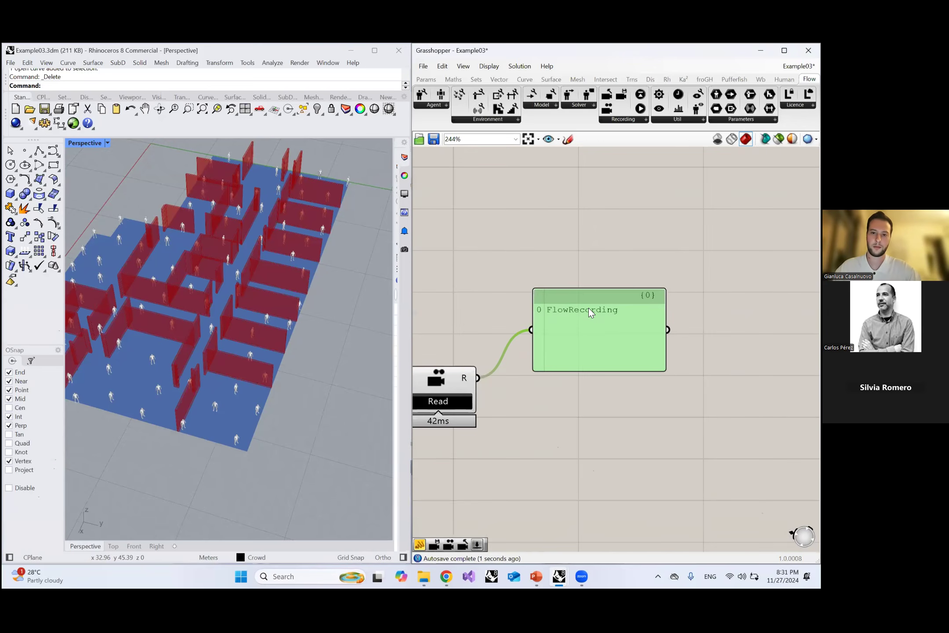
# Step: Add a Deconstruct Recording component below the new panel and wire Read Recording's output to its R input
pyautogui.doubleClick(604, 374)
pyautogui.write('deconstr')
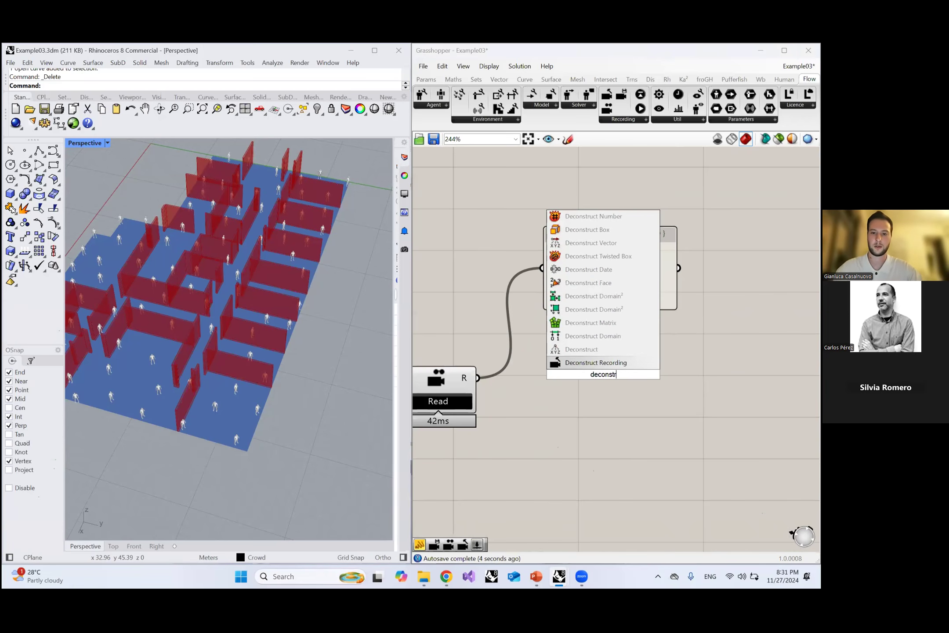
pyautogui.click(603, 363)
pyautogui.moveTo(477, 378); pyautogui.dragTo(597, 377)
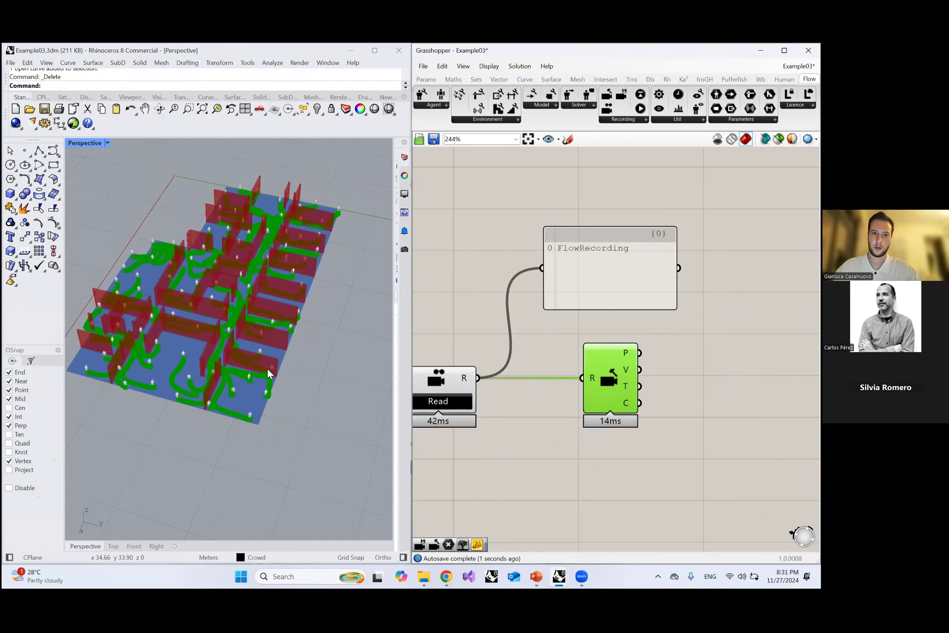
pyautogui.moveTo(694, 368); pyautogui.dragTo(650, 368, button='right')
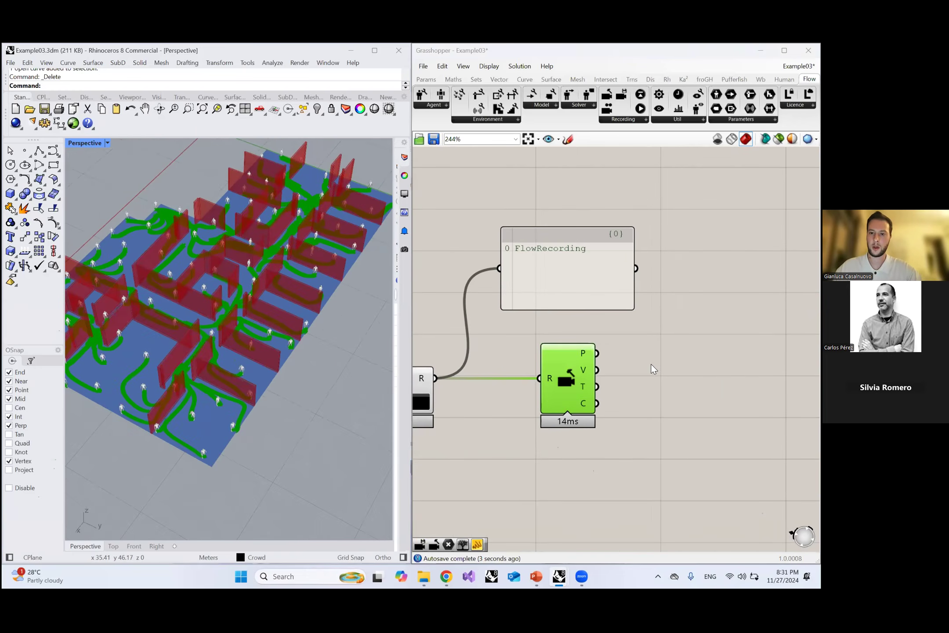
# Step: Add a Param Viewer beside Deconstruct Recording and wire the P (positions) output to it
pyautogui.doubleClick(651, 365)
pyautogui.write('param ')
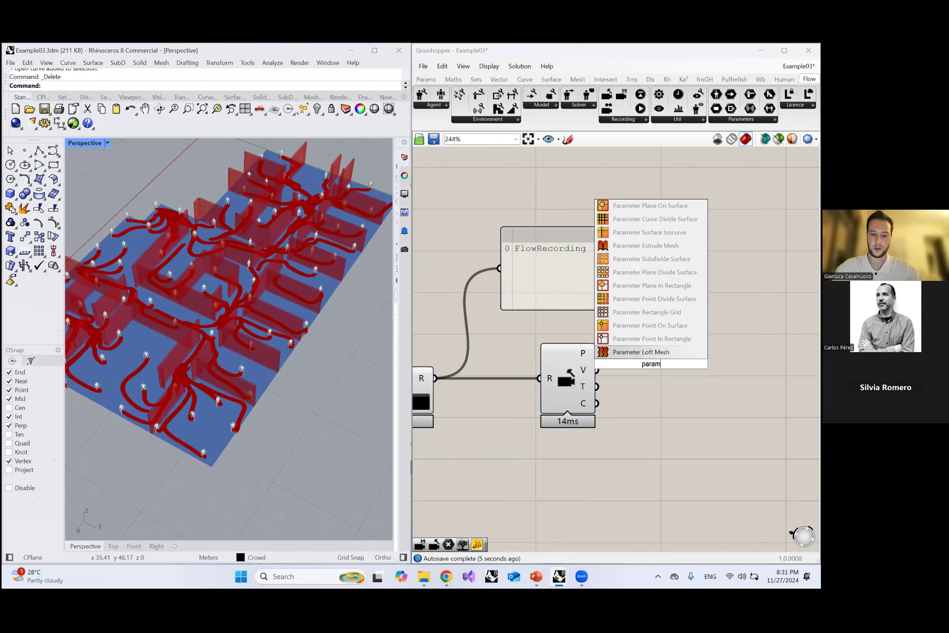
pyautogui.write('view')
pyautogui.click(660, 339)
pyautogui.moveTo(661, 341); pyautogui.dragTo(715, 338)
pyautogui.moveTo(615, 337); pyautogui.dragTo(554, 313, button='right')
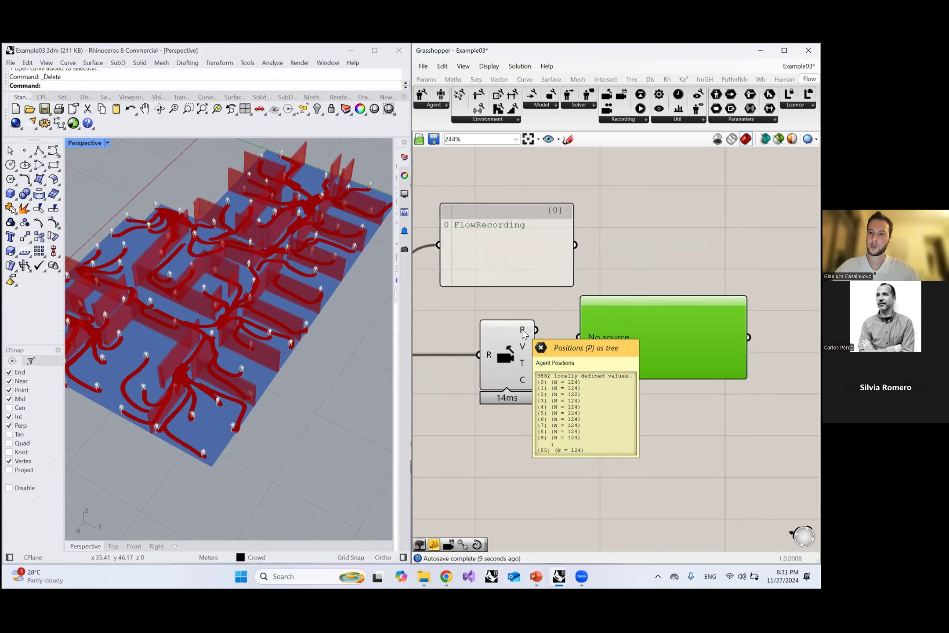
pyautogui.moveTo(536, 329); pyautogui.dragTo(562, 333)
pyautogui.moveTo(592, 344); pyautogui.dragTo(579, 315, button='right')
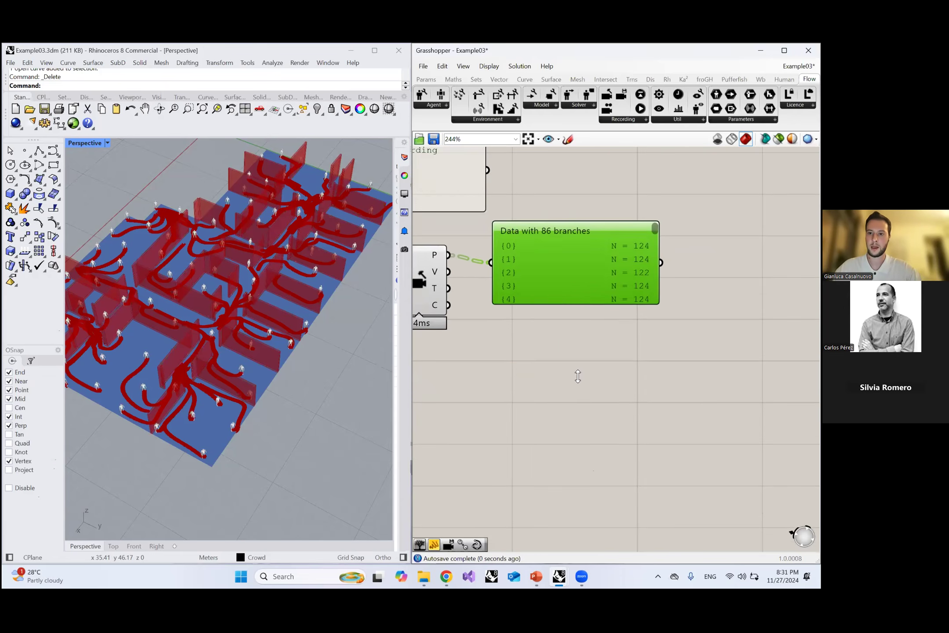
# Step: Enlarge the Param Viewer vertically and examine the branch paths and item counts of the agent positions
pyautogui.moveTo(578, 377); pyautogui.dragTo(584, 500)
pyautogui.moveTo(607, 386); pyautogui.dragTo(658, 339)
pyautogui.click(524, 257)
pyautogui.moveTo(521, 255); pyautogui.dragTo(487, 347, button='right')
pyautogui.moveTo(559, 337); pyautogui.dragTo(576, 273)
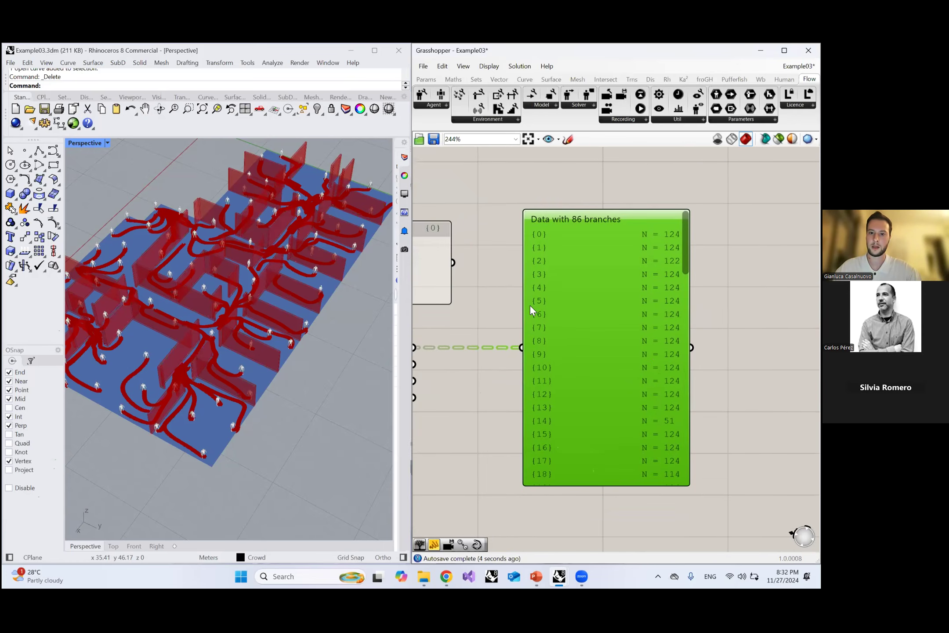
pyautogui.moveTo(414, 352); pyautogui.dragTo(446, 346, button='right')
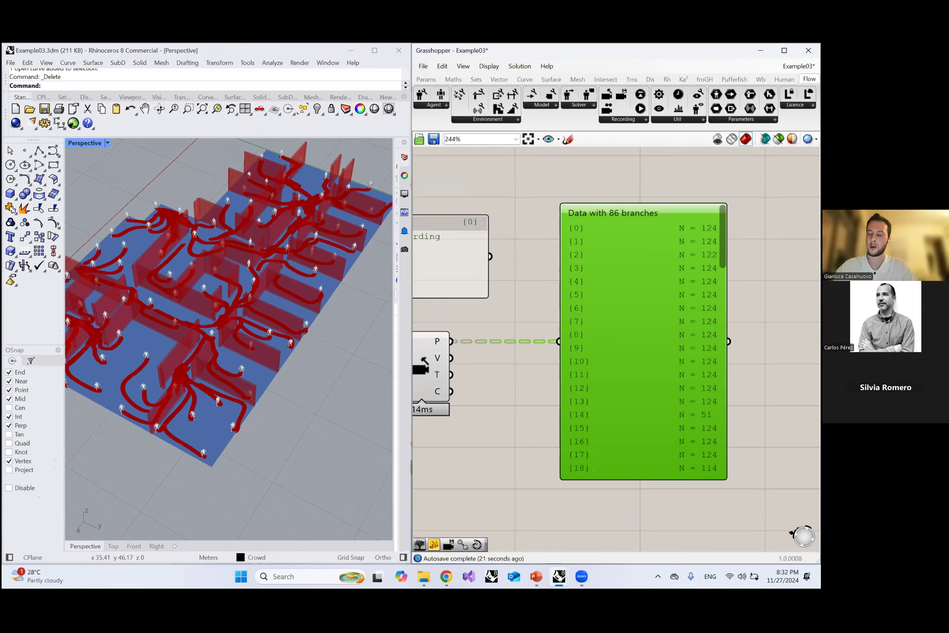
pyautogui.click(684, 176)
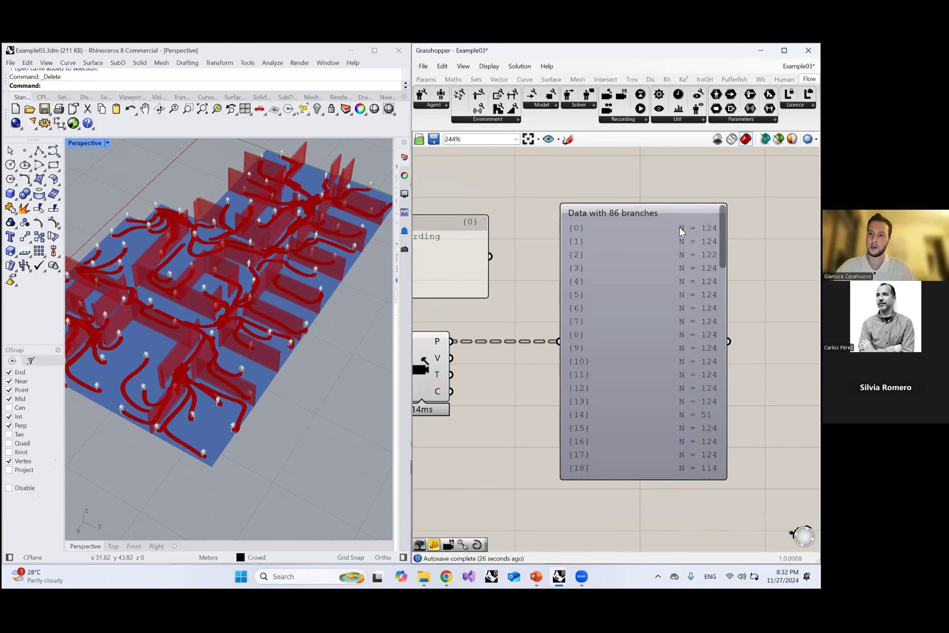
pyautogui.scroll(-1, 644, 338)
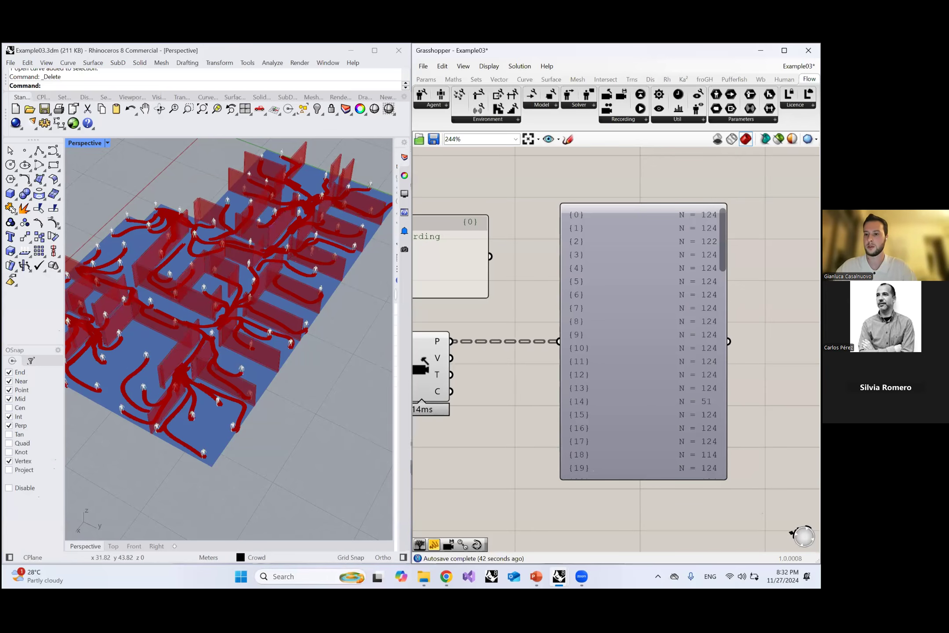
pyautogui.scroll(-3, 630, 357)
pyautogui.moveTo(569, 389); pyautogui.dragTo(568, 360, button='right')
pyautogui.scroll(2, 630, 357)
# Step: Feed Deconstruct Recording's V output and C output in turn into the Param Viewer, and delete the viewer
pyautogui.moveTo(572, 344); pyautogui.dragTo(702, 353)
pyautogui.click(633, 370)
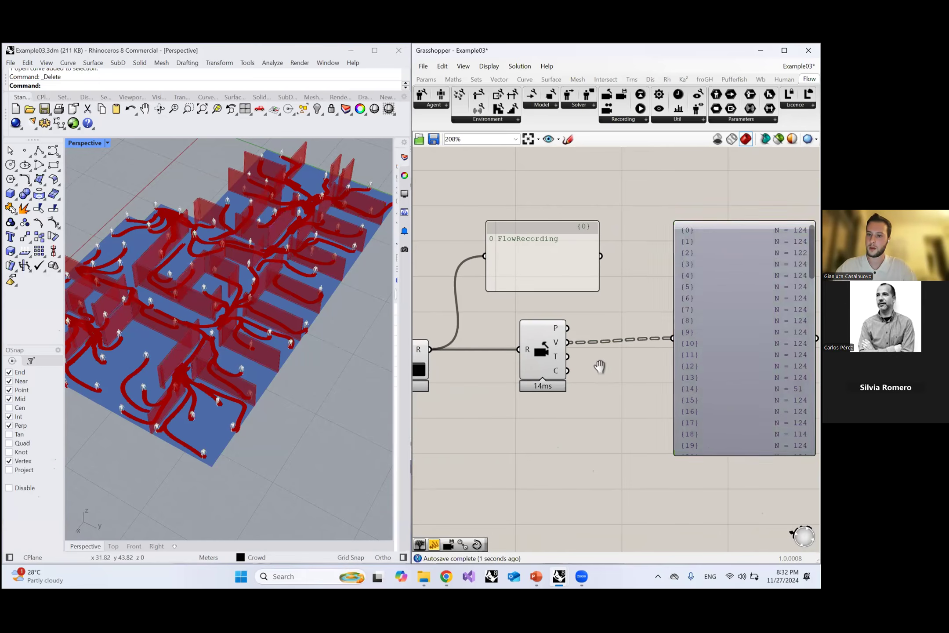
pyautogui.moveTo(600, 367); pyautogui.dragTo(544, 359, button='right')
pyautogui.moveTo(627, 331); pyautogui.dragTo(630, 329)
pyautogui.moveTo(525, 362); pyautogui.dragTo(622, 338)
pyautogui.moveTo(518, 366); pyautogui.dragTo(518, 366)
pyautogui.click(666, 345)
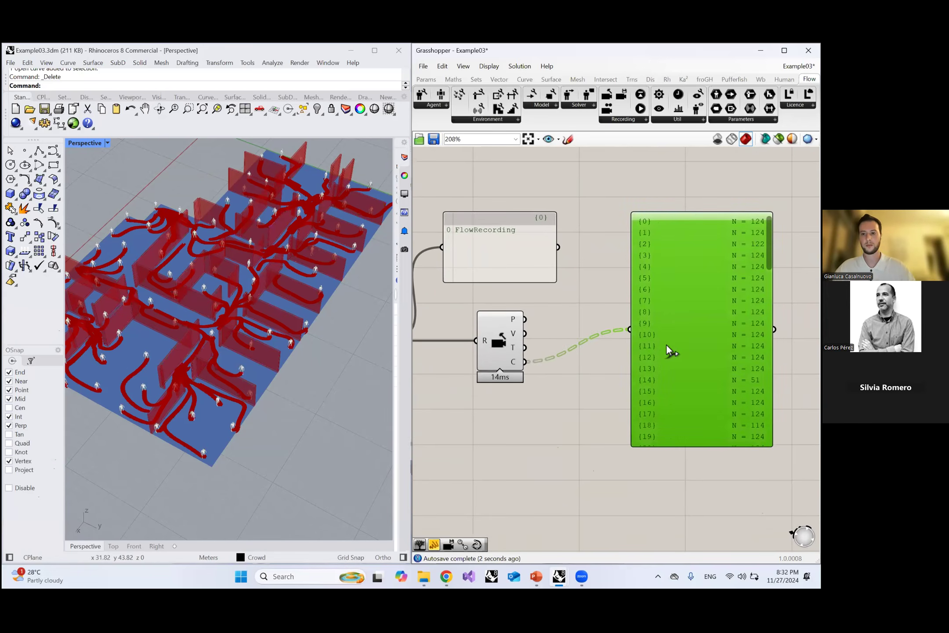
pyautogui.press('Delete')
# Step: Move the VisibilityTest path panel and its Read Recording component beneath the Webinar save and read chain
pyautogui.scroll(-3, 651, 339)
pyautogui.scroll(2, 584, 334)
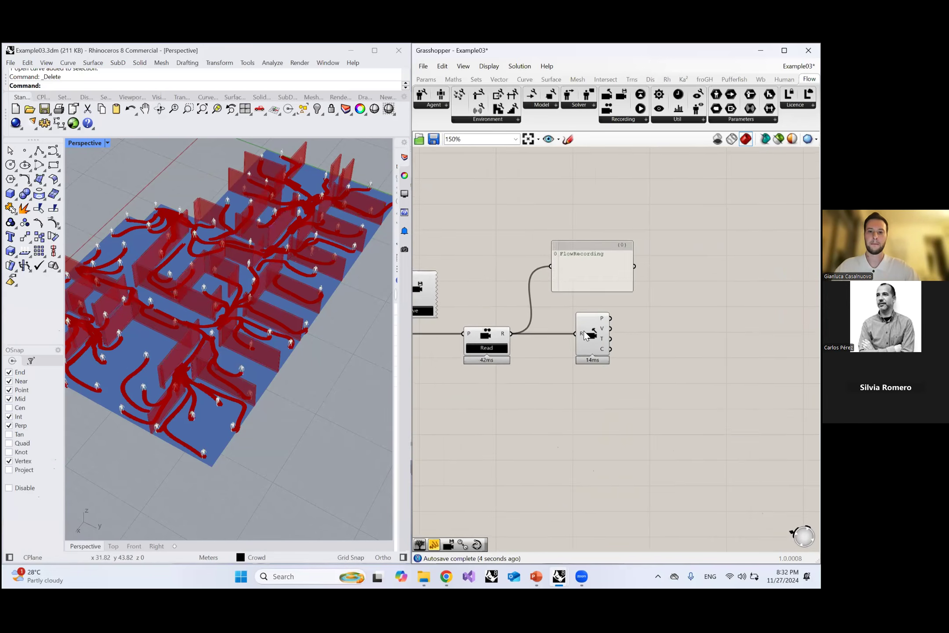
pyautogui.moveTo(586, 336); pyautogui.dragTo(667, 336, button='right')
pyautogui.scroll(-4, 650, 361)
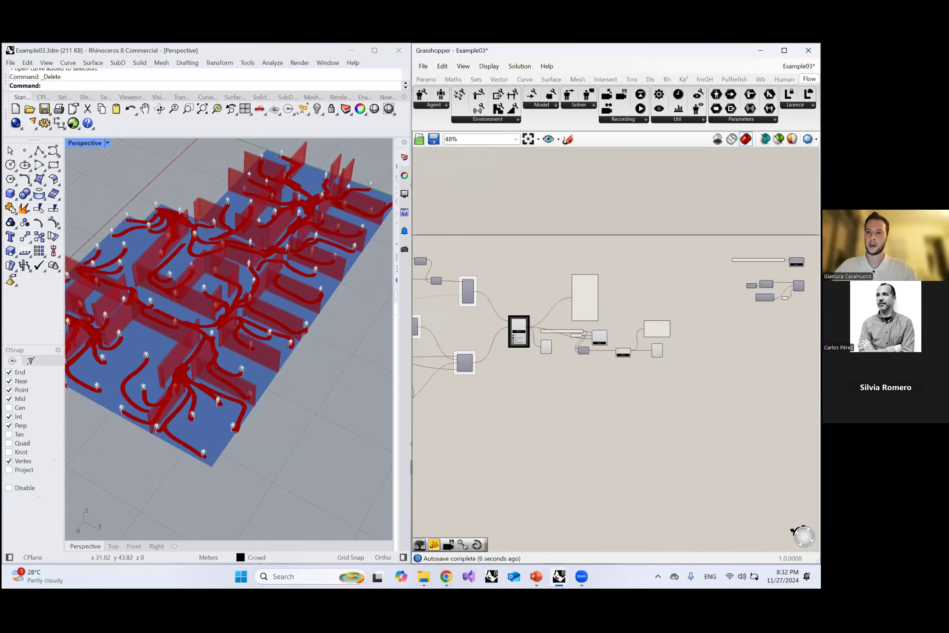
pyautogui.moveTo(804, 278); pyautogui.dragTo(729, 290, button='right')
pyautogui.scroll(5, 728, 290)
pyautogui.moveTo(734, 274); pyautogui.dragTo(549, 369)
# Step: Disable the whole Webinar chain: path panels, Save Recording, Concatenate, Read Recording, output panel and Deconstruct Recording
pyautogui.scroll(-3, 734, 222)
pyautogui.scroll(-2, 735, 223)
pyautogui.moveTo(549, 369); pyautogui.dragTo(620, 336, button='right')
pyautogui.scroll(4, 619, 337)
pyautogui.moveTo(542, 274); pyautogui.dragTo(583, 327, button='right')
pyautogui.moveTo(749, 336); pyautogui.dragTo(468, 201)
pyautogui.scroll(-2, 638, 215)
pyautogui.middleClick(540, 242)
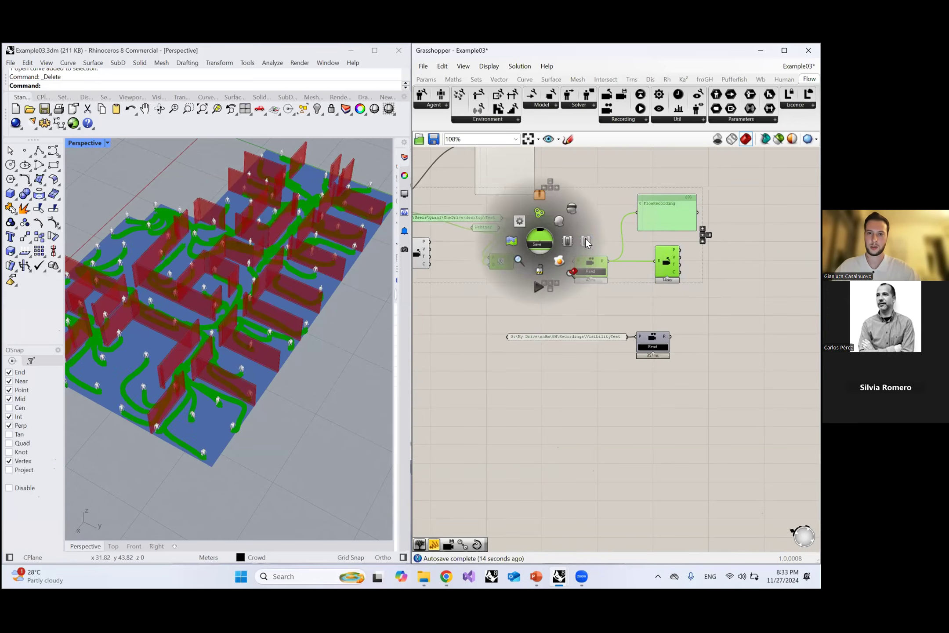
pyautogui.click(586, 240)
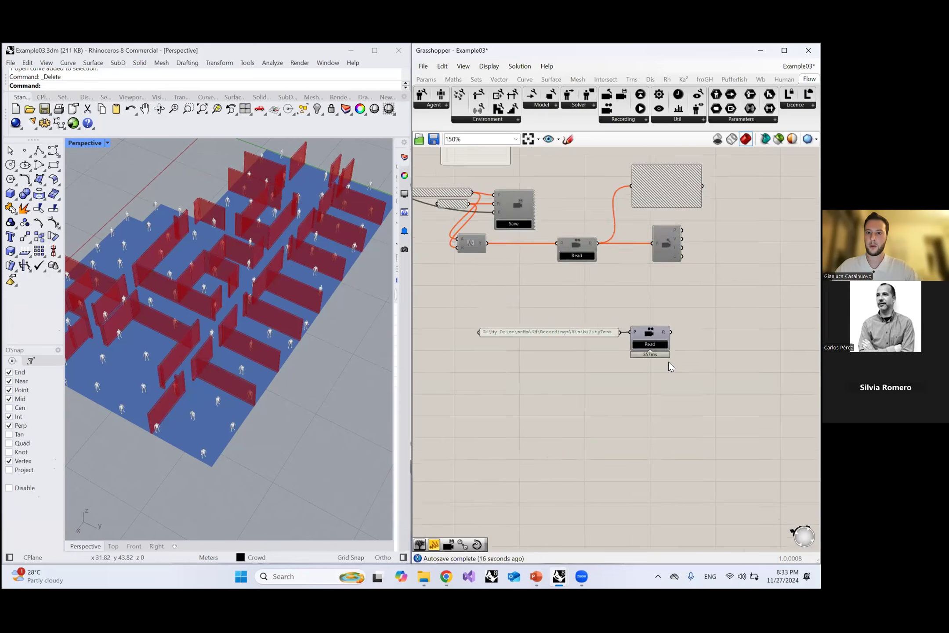
# Step: Read the VisibilityTest recording, wire it into a new Deconstruct Recording component, and inspect the agent paths in the Rhino viewport
pyautogui.scroll(4, 668, 362)
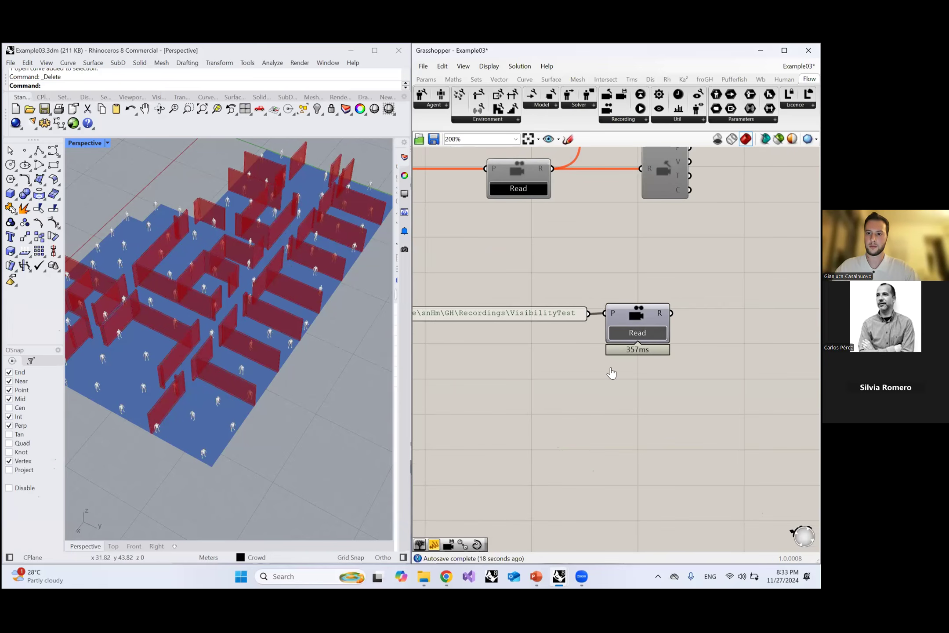
pyautogui.scroll(-2, 631, 356)
pyautogui.doubleClick(630, 348)
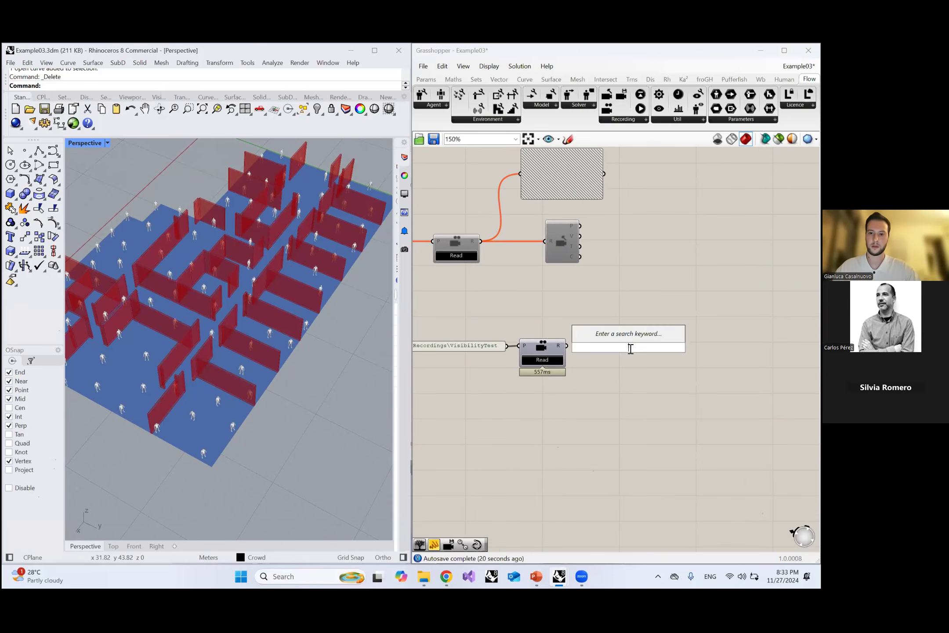
pyautogui.write('deconstruct re')
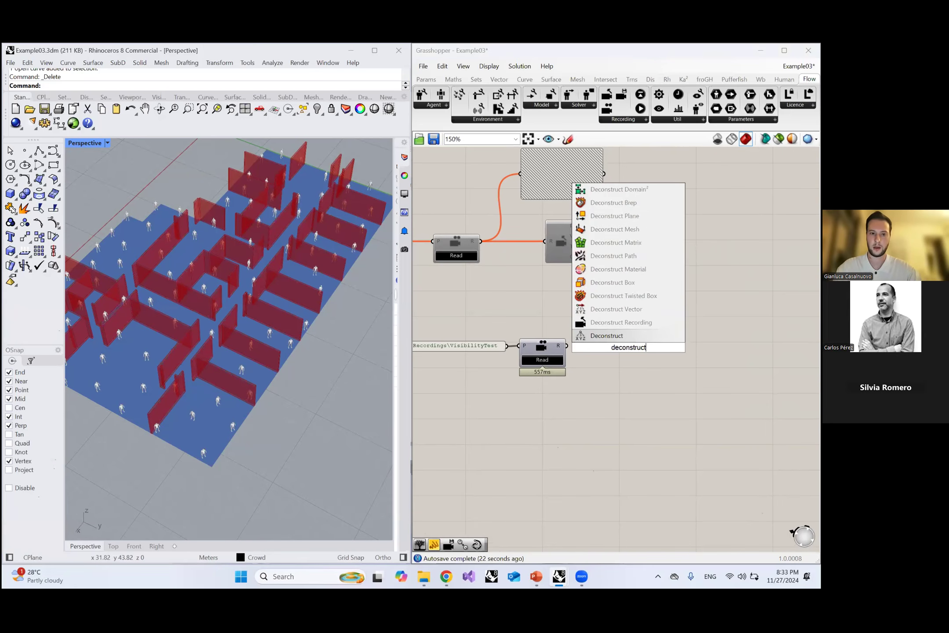
pyautogui.click(622, 322)
pyautogui.scroll(2, 631, 352)
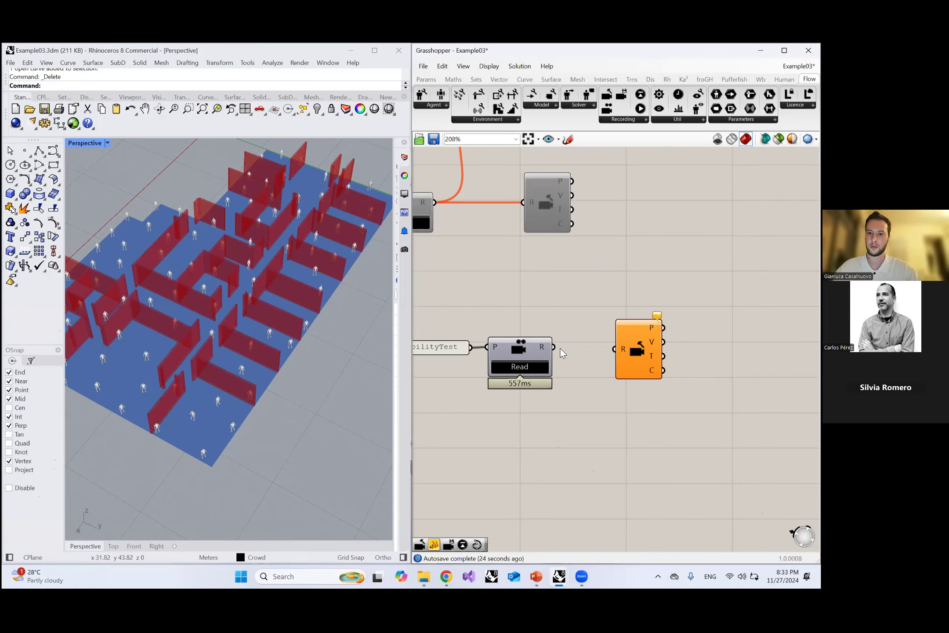
pyautogui.click(631, 351)
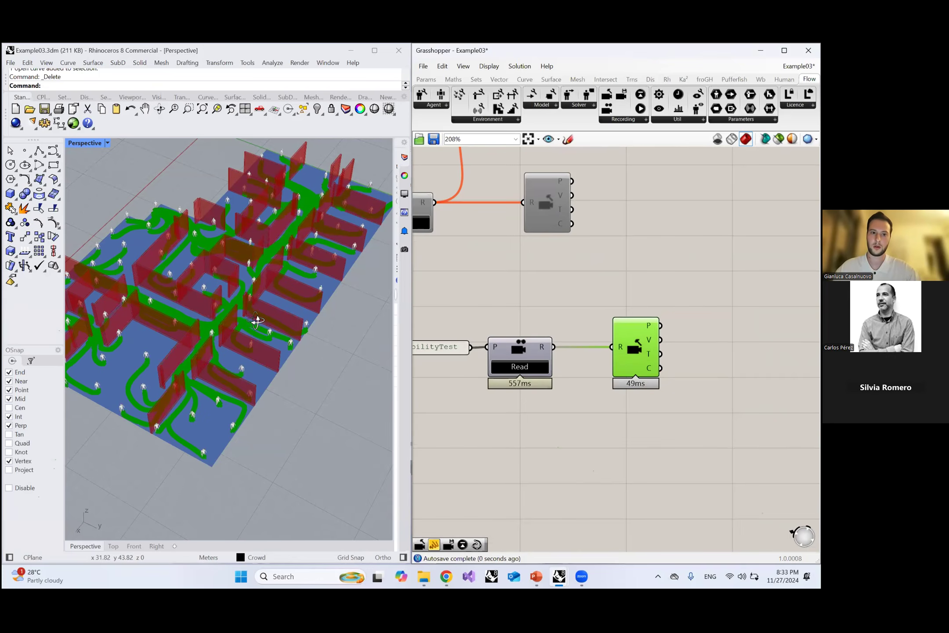
pyautogui.moveTo(252, 329); pyautogui.dragTo(108, 317, button='right')
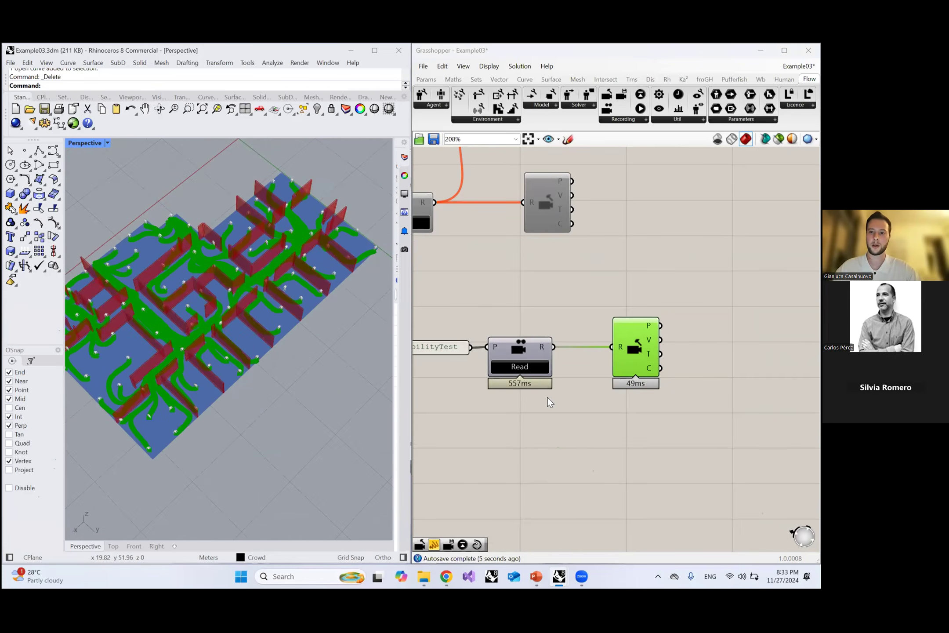
pyautogui.scroll(-3, 650, 375)
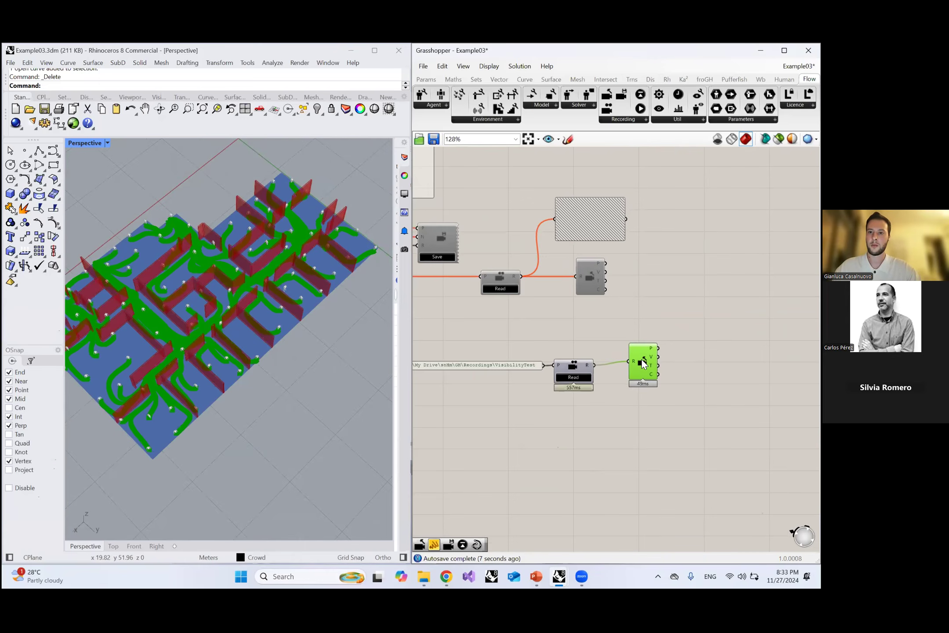
# Step: Add an Extract Simulation Frame component and a Play Recording component near the VisibilityTest reader
pyautogui.click(630, 120)
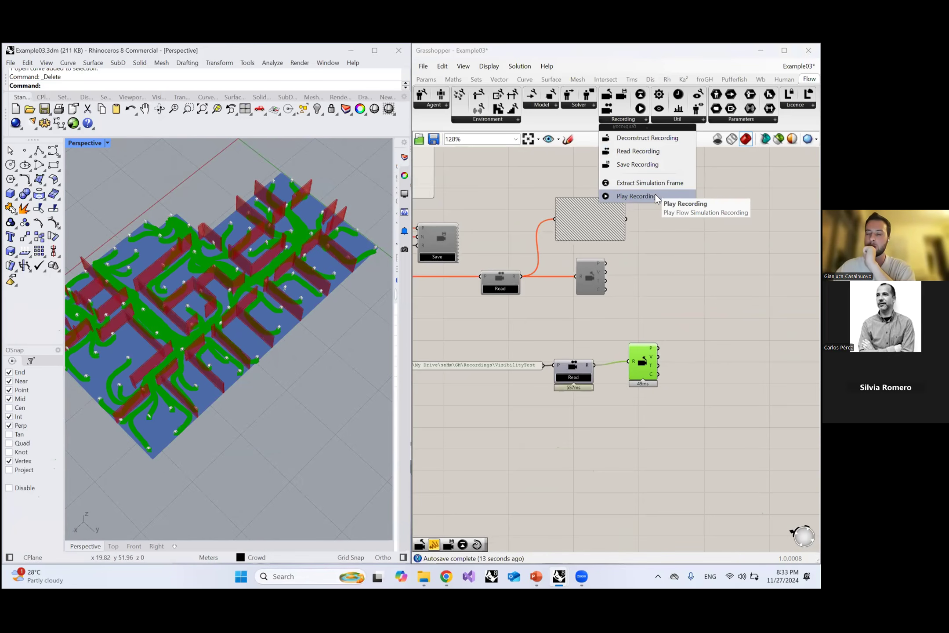
pyautogui.moveTo(656, 199); pyautogui.dragTo(697, 303)
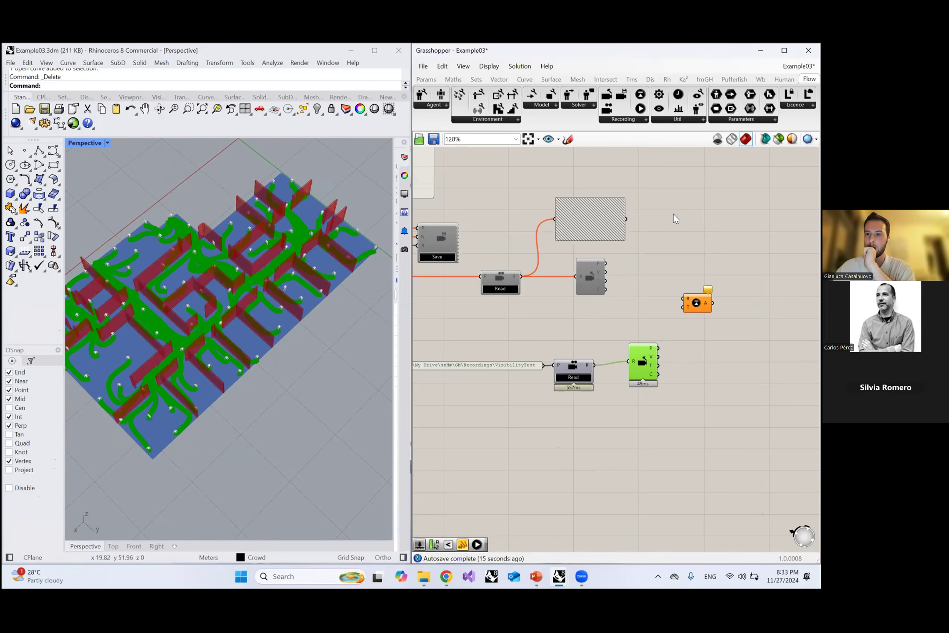
pyautogui.click(628, 119)
pyautogui.moveTo(651, 197); pyautogui.dragTo(742, 344)
pyautogui.moveTo(743, 336); pyautogui.dragTo(669, 243, button='right')
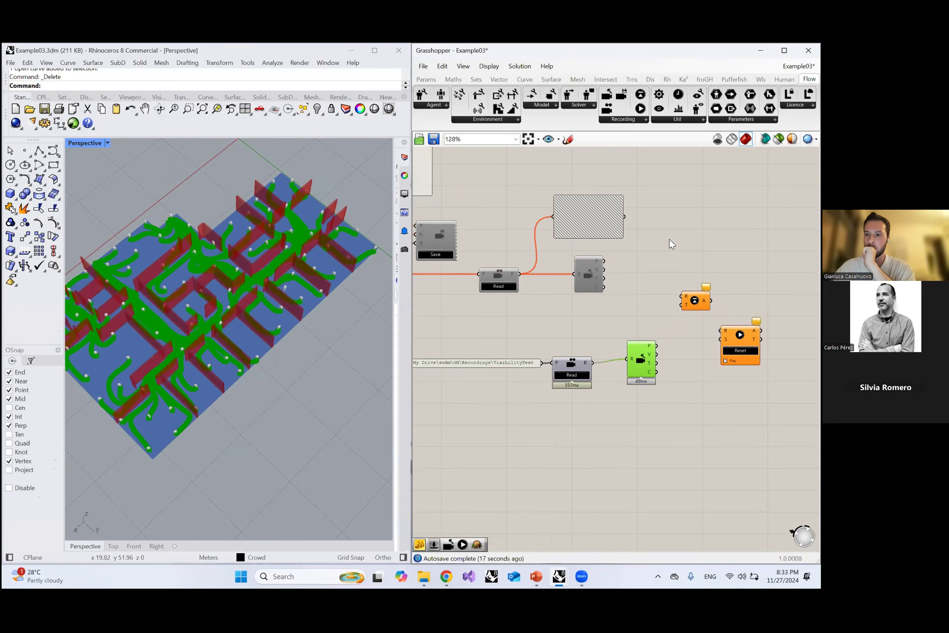
# Step: Move Extract Simulation Frame beside the VisibilityTest Deconstruct Recording component
pyautogui.click(670, 240)
pyautogui.moveTo(669, 242); pyautogui.dragTo(618, 323)
pyautogui.scroll(3, 634, 209)
pyautogui.moveTo(604, 317); pyautogui.dragTo(726, 269, button='right')
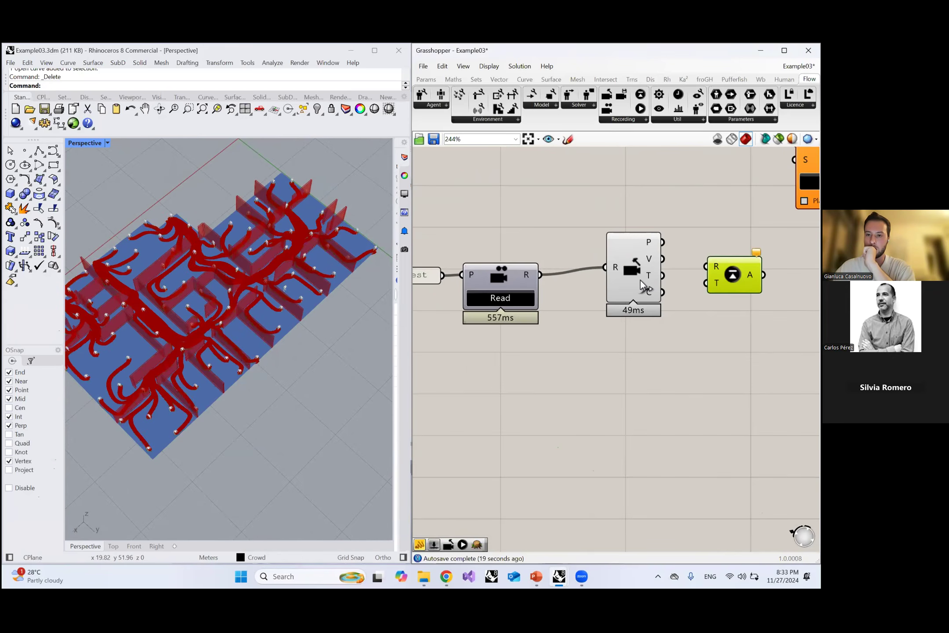
# Step: Move Deconstruct Recording out of the way and wire Read Recording's output to Extract Simulation Frame's R input
pyautogui.moveTo(640, 280); pyautogui.dragTo(624, 223)
pyautogui.moveTo(540, 274); pyautogui.dragTo(652, 270)
pyautogui.moveTo(656, 249); pyautogui.dragTo(635, 267, button='right')
pyautogui.moveTo(601, 252); pyautogui.dragTo(602, 238)
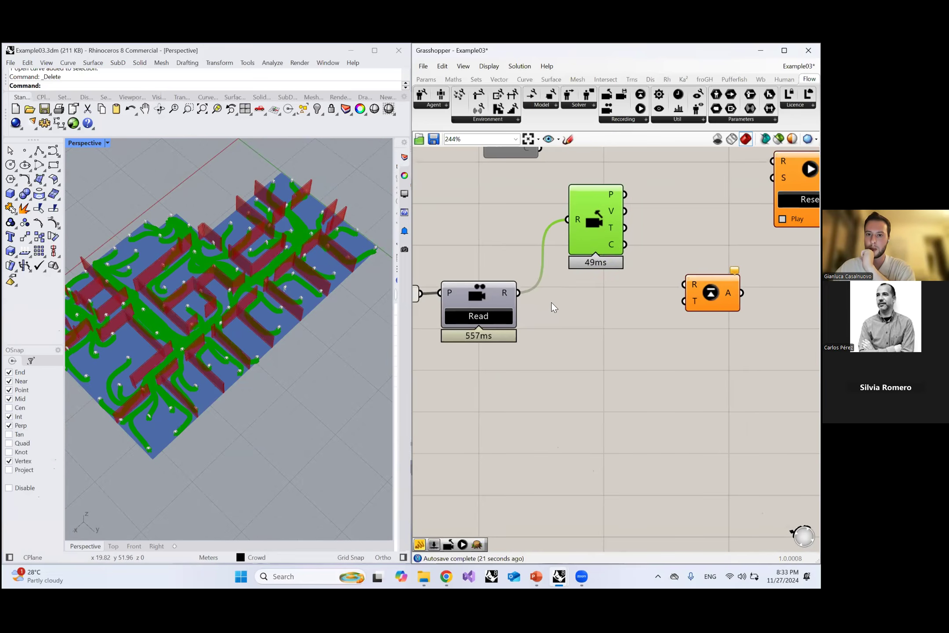
pyautogui.click(552, 302)
pyautogui.moveTo(683, 310); pyautogui.dragTo(753, 312)
pyautogui.moveTo(687, 296); pyautogui.dragTo(603, 276, button='right')
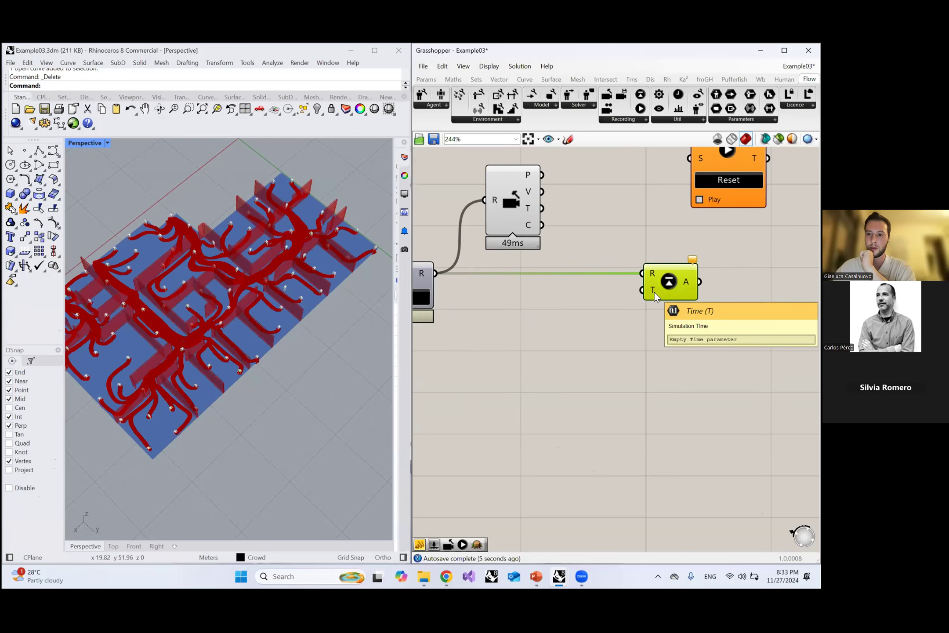
# Step: Move Deconstruct Recording below the wire, connect its T output to a new Bounds component and flatten the N input
pyautogui.moveTo(561, 223); pyautogui.dragTo(578, 202, button='right')
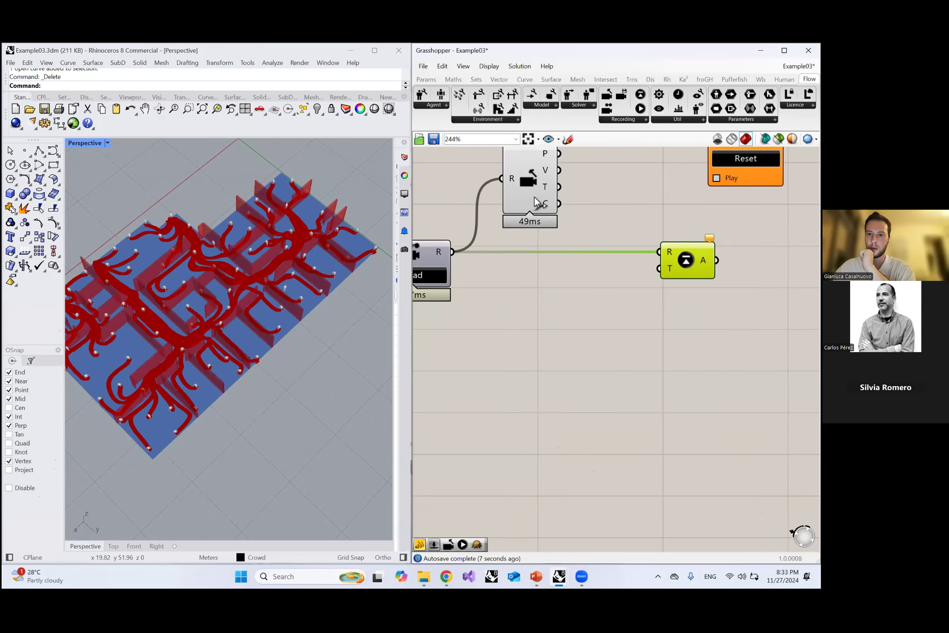
pyautogui.moveTo(535, 196); pyautogui.dragTo(539, 344)
pyautogui.click(614, 341)
pyautogui.doubleClick(614, 341)
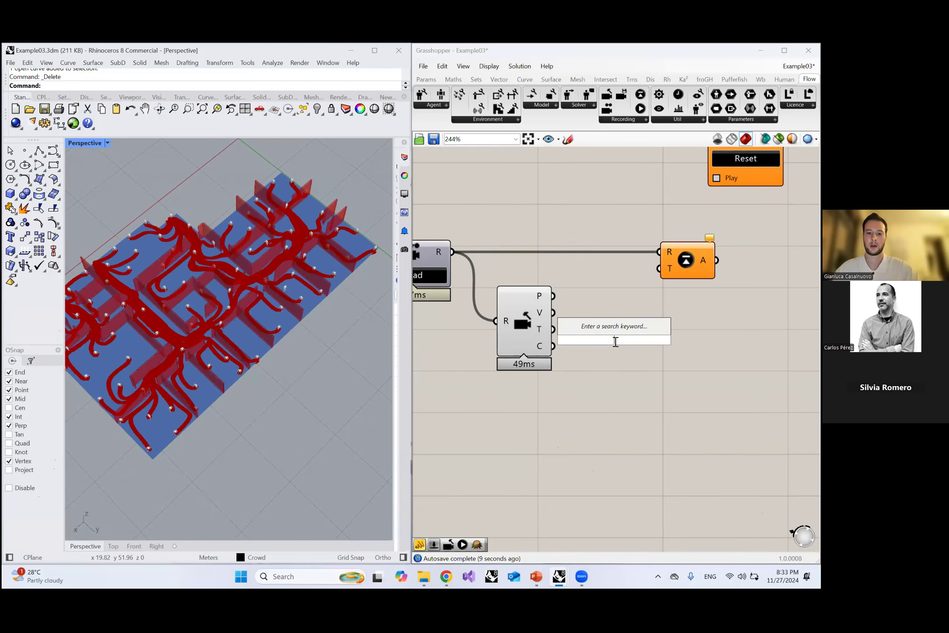
pyautogui.write('bounds')
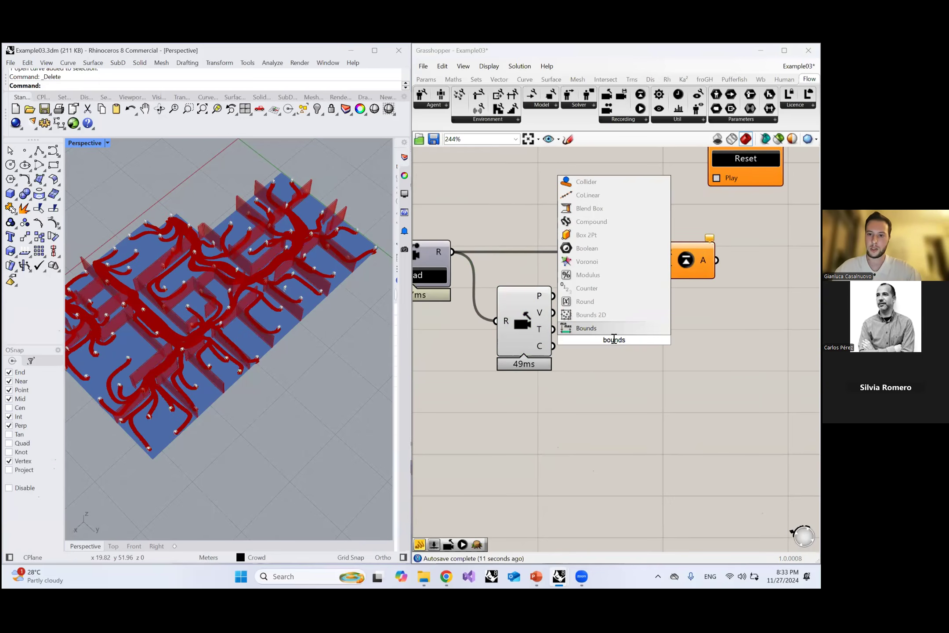
pyautogui.press('Return')
pyautogui.scroll(3, 602, 336)
pyautogui.moveTo(523, 325); pyautogui.dragTo(605, 328)
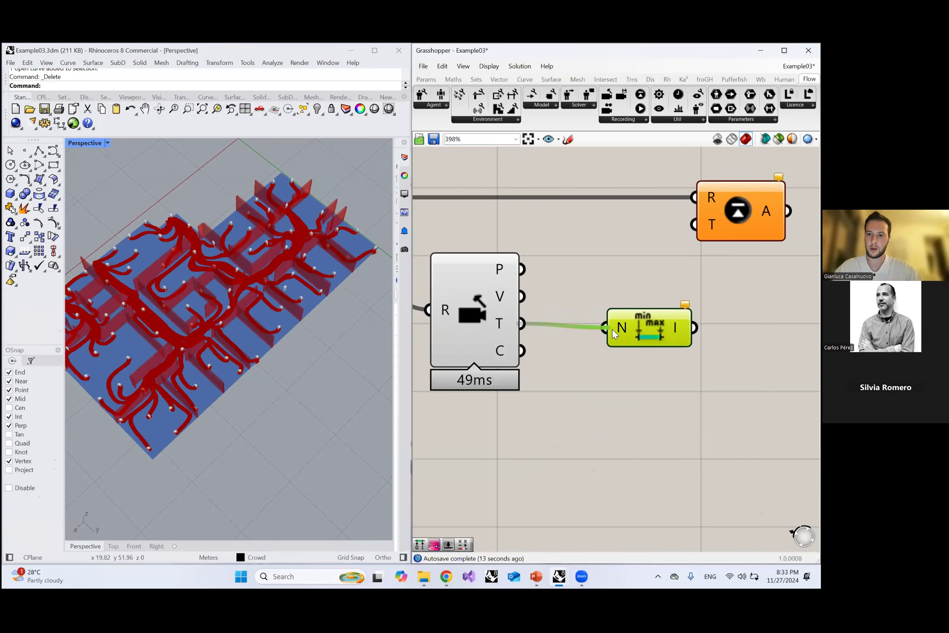
pyautogui.rightClick(619, 328)
pyautogui.click(648, 392)
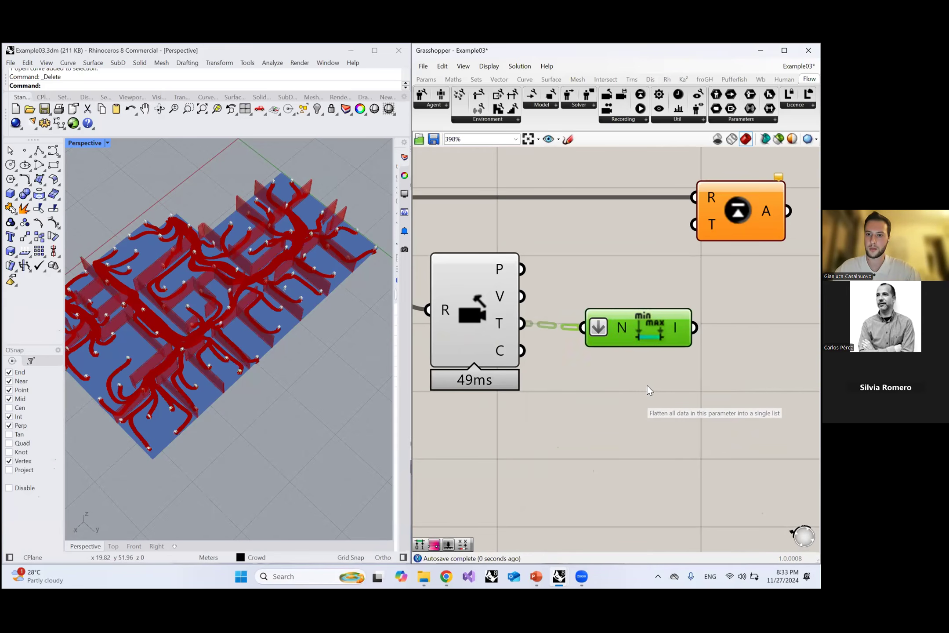
# Step: Check the recording's time domain on the Bounds output, and delete Bounds and Deconstruct Recording
pyautogui.moveTo(680, 327)
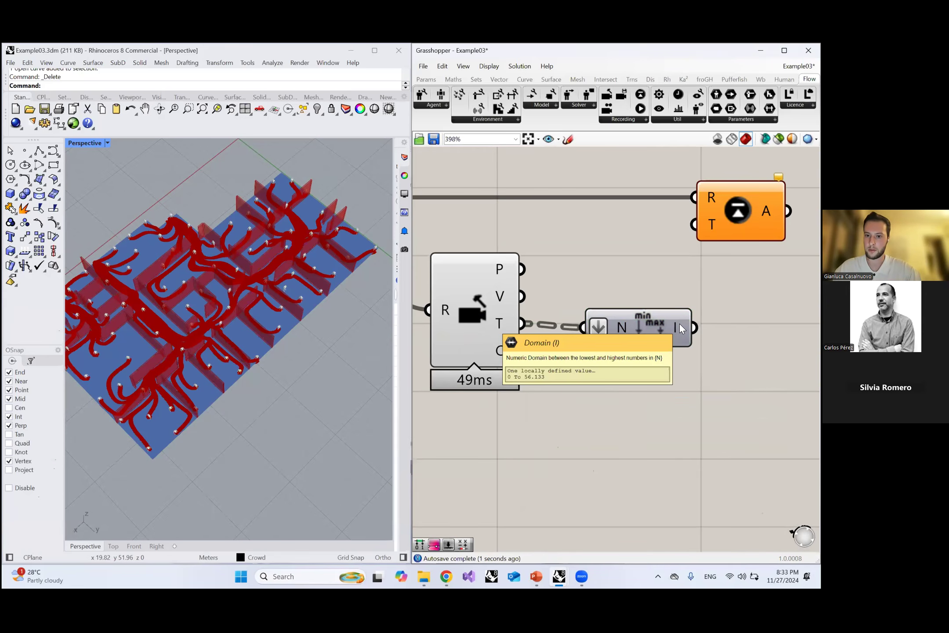
pyautogui.scroll(-3, 680, 327)
pyautogui.moveTo(679, 361); pyautogui.dragTo(556, 300)
pyautogui.press('Delete')
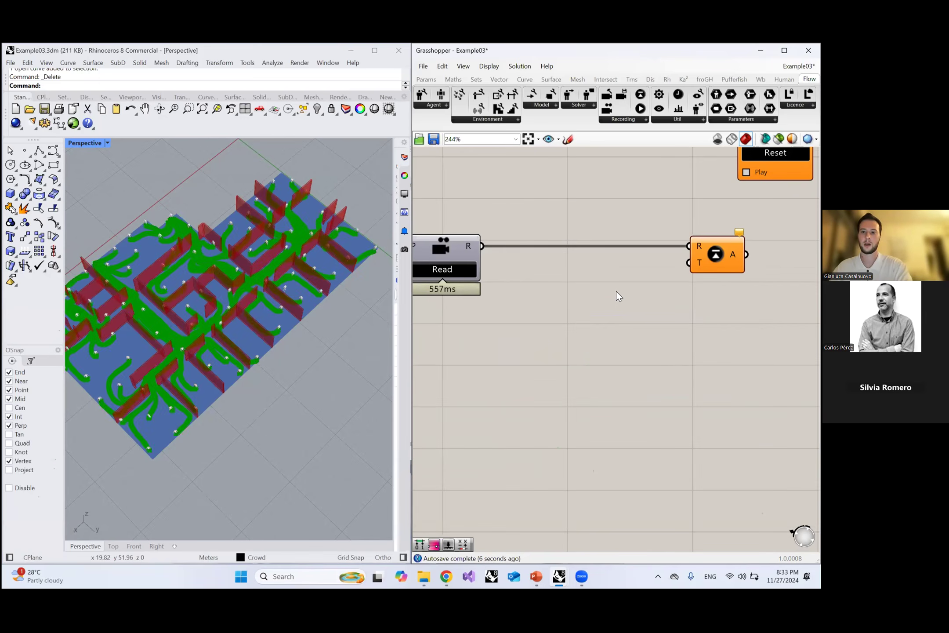
# Step: Add a number slider with minimum 0 and wire it to Extract Simulation Frame's T (time) input
pyautogui.doubleClick(610, 293)
pyautogui.write('0<<5')
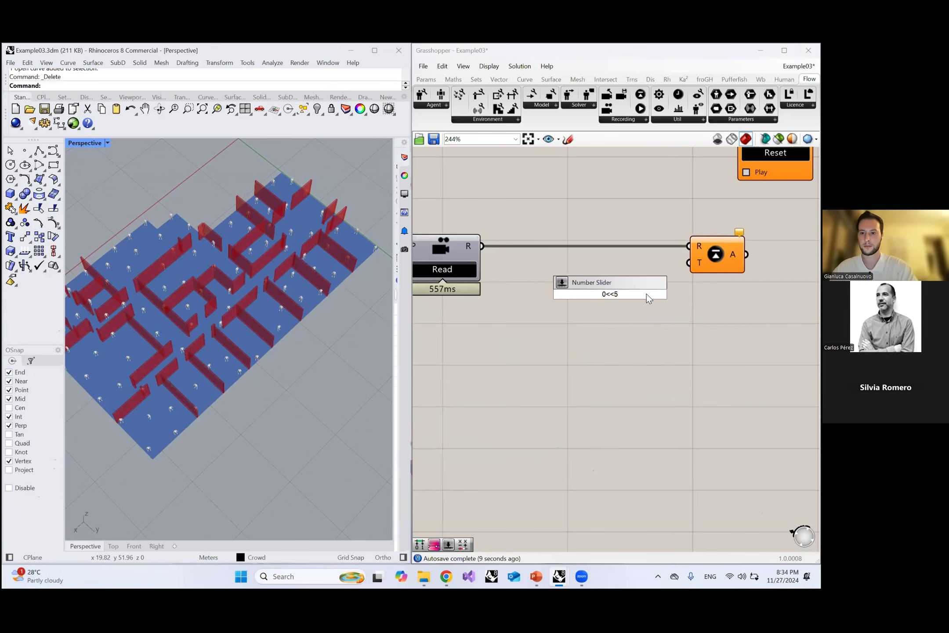
pyautogui.press('Return')
pyautogui.moveTo(679, 293); pyautogui.dragTo(689, 263)
pyautogui.scroll(-5, 704, 282)
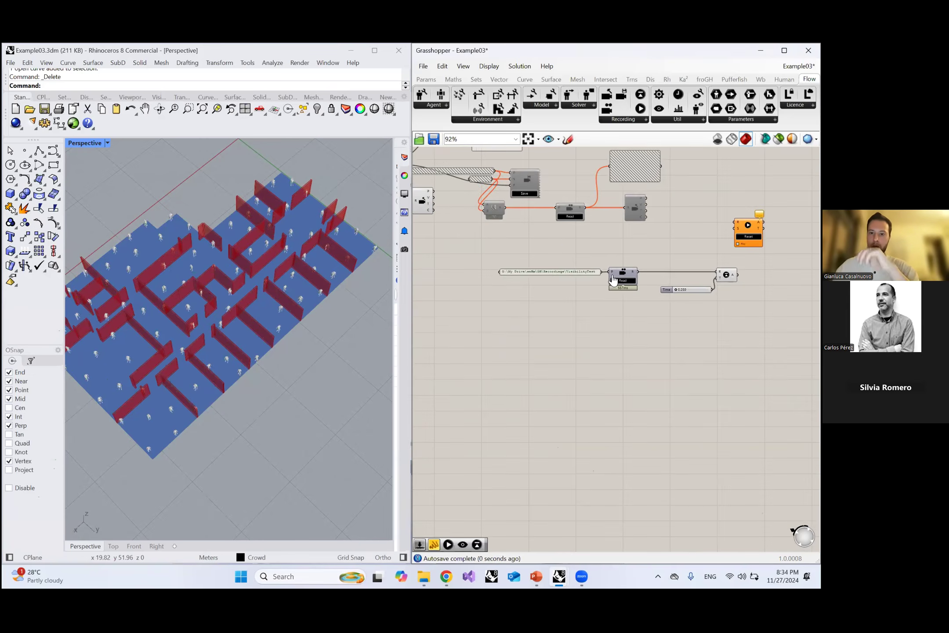
# Step: Turn off the preview of the component wired to the Solver's output, just beside the Solver
pyautogui.moveTo(668, 266); pyautogui.dragTo(792, 308, button='right')
pyautogui.click(499, 202)
pyautogui.hotkey('ctrl', 'q')
pyautogui.moveTo(512, 286); pyautogui.dragTo(553, 290, button='right')
pyautogui.click(587, 245)
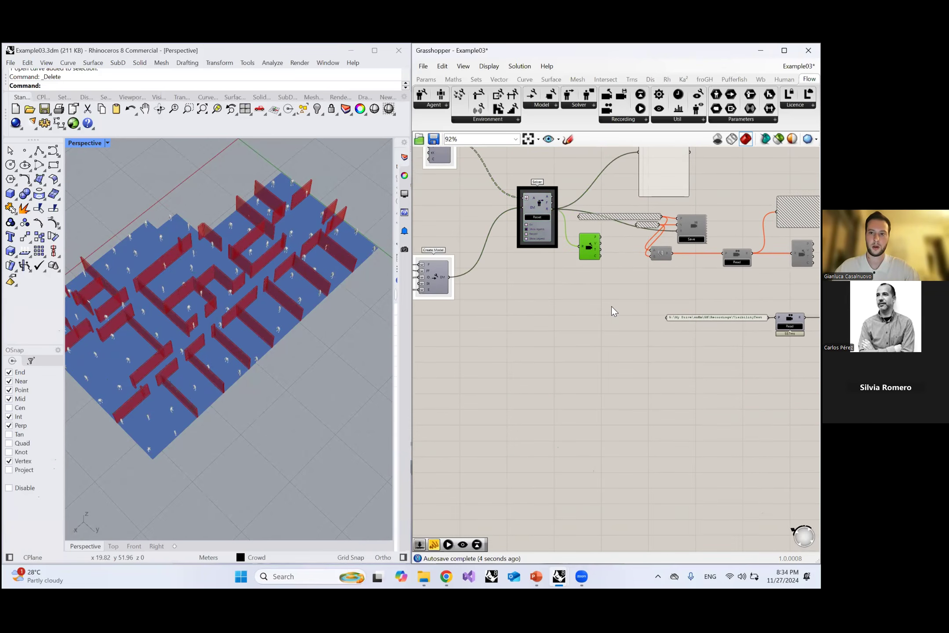
# Step: Scrub the Time slider up to 49.221 and back to 8.931 to extract different moments of the recording
pyautogui.scroll(-3, 612, 310)
pyautogui.moveTo(605, 320); pyautogui.dragTo(550, 317, button='right')
pyautogui.moveTo(510, 355); pyautogui.dragTo(616, 349, button='right')
pyautogui.scroll(7, 805, 303)
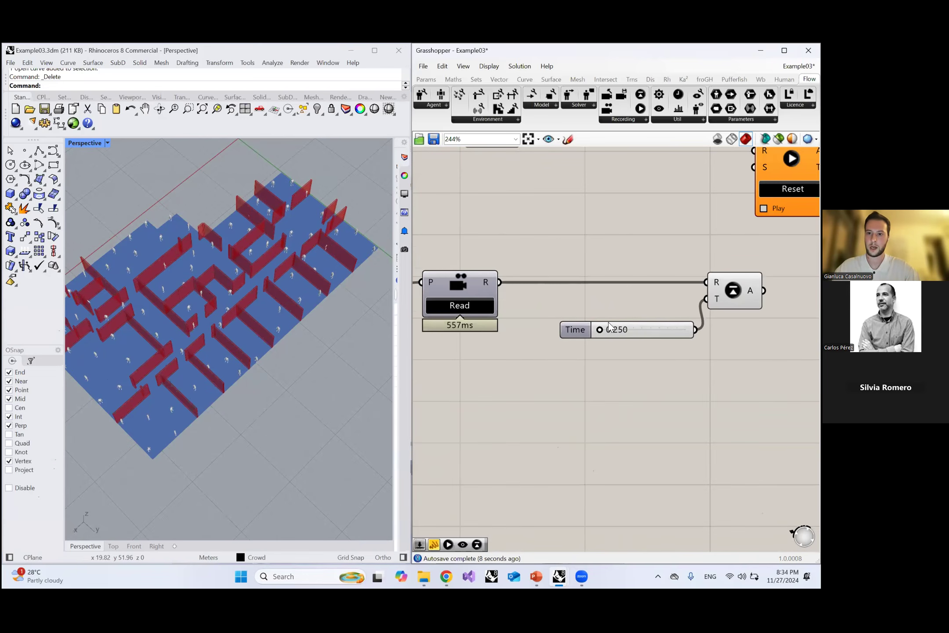
pyautogui.moveTo(602, 331); pyautogui.dragTo(673, 331)
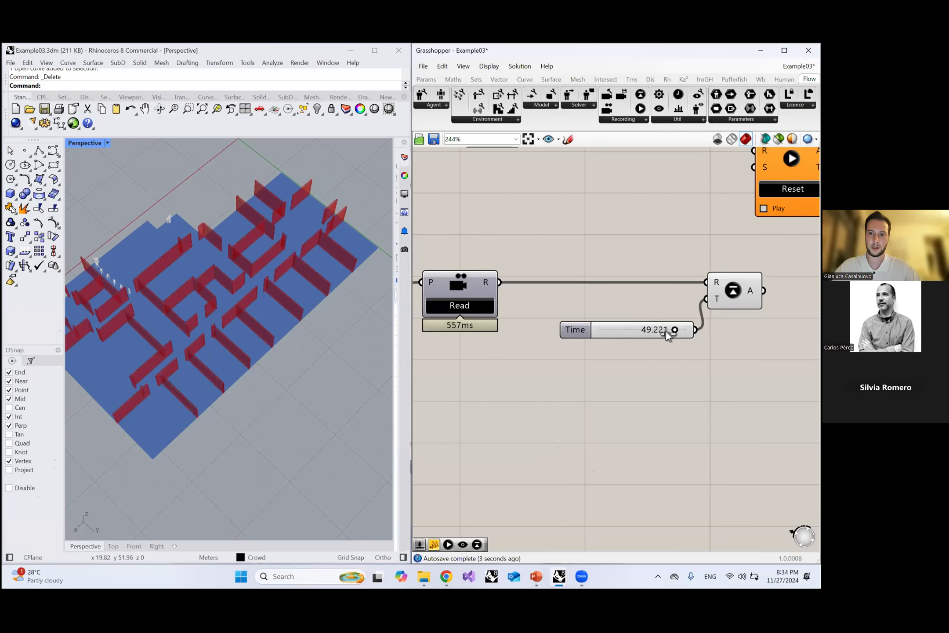
pyautogui.moveTo(621, 334)
pyautogui.mouseDown()
pyautogui.moveTo(600, 337)
pyautogui.moveTo(653, 333)
pyautogui.moveTo(616, 335)
pyautogui.mouseUp()
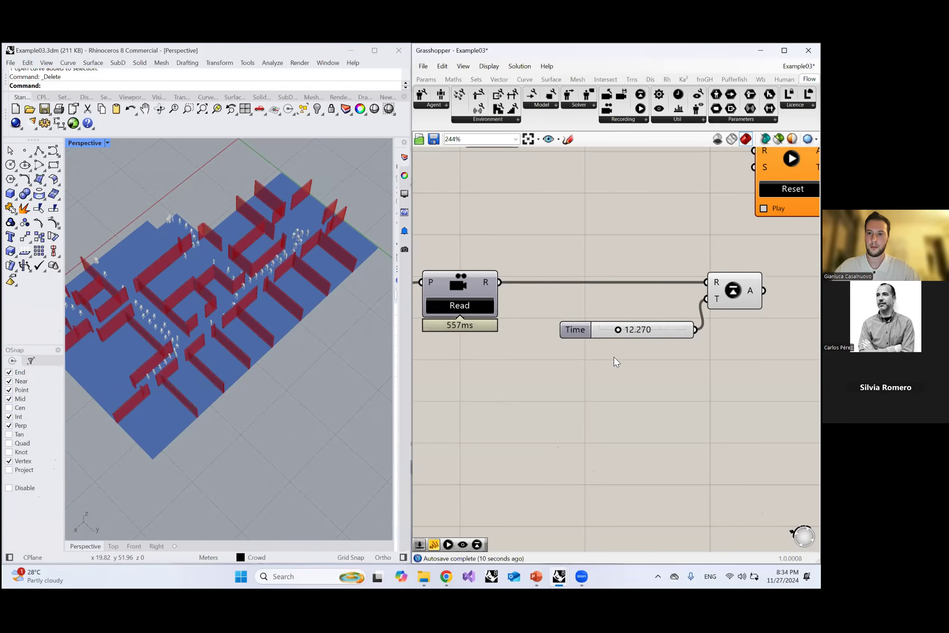
pyautogui.moveTo(740, 374); pyautogui.dragTo(671, 352, button='right')
pyautogui.doubleClick(671, 352)
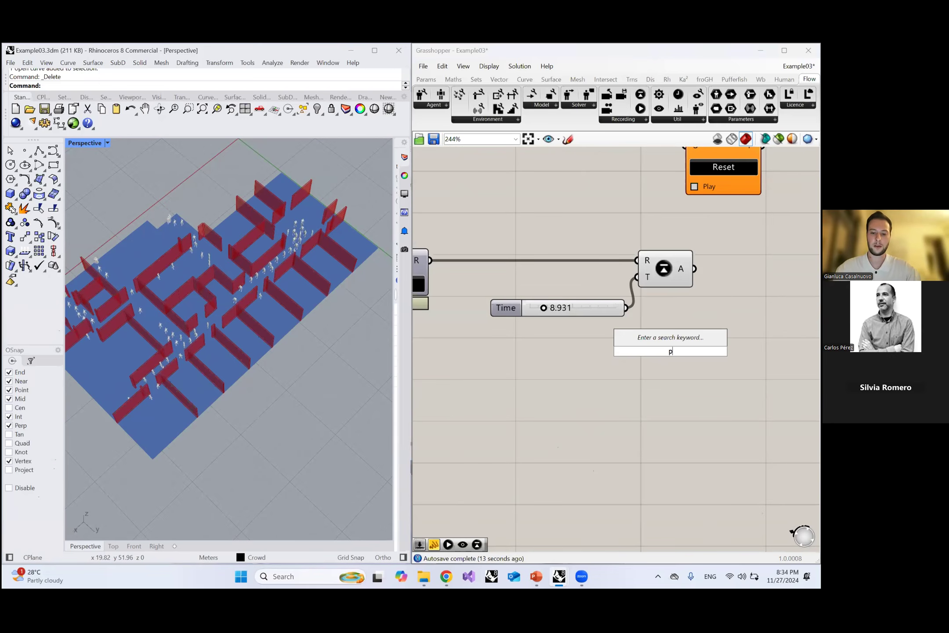
pyautogui.write('play')
pyautogui.press('Return')
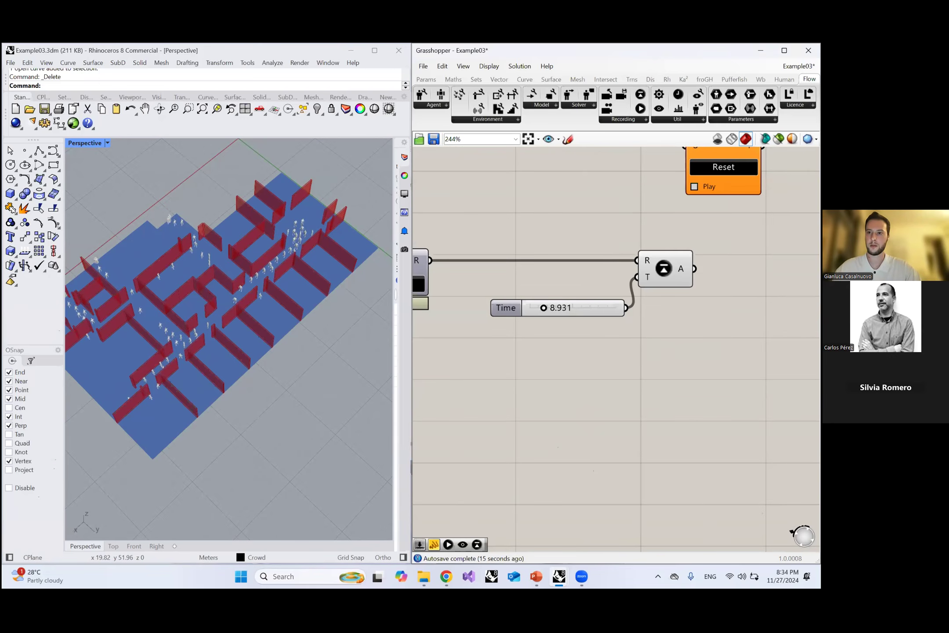
# Step: Move the unconnected playback component below Extract Simulation Frame and wire Read's R output to its R input
pyautogui.moveTo(730, 185); pyautogui.dragTo(666, 422)
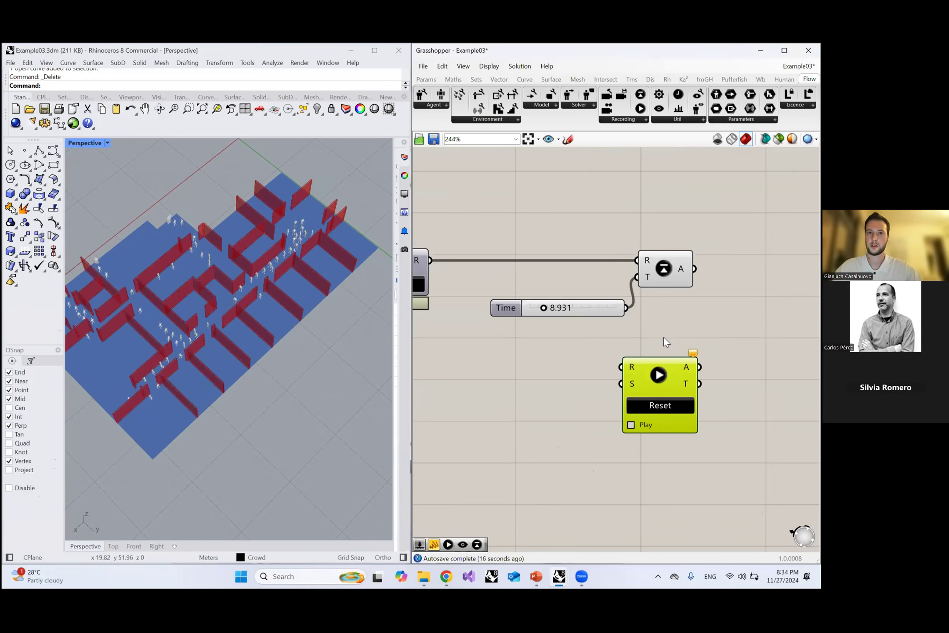
pyautogui.moveTo(640, 302); pyautogui.dragTo(668, 279, button='right')
pyautogui.moveTo(459, 238); pyautogui.dragTo(650, 345)
pyautogui.moveTo(673, 335); pyautogui.dragTo(622, 305, button='right')
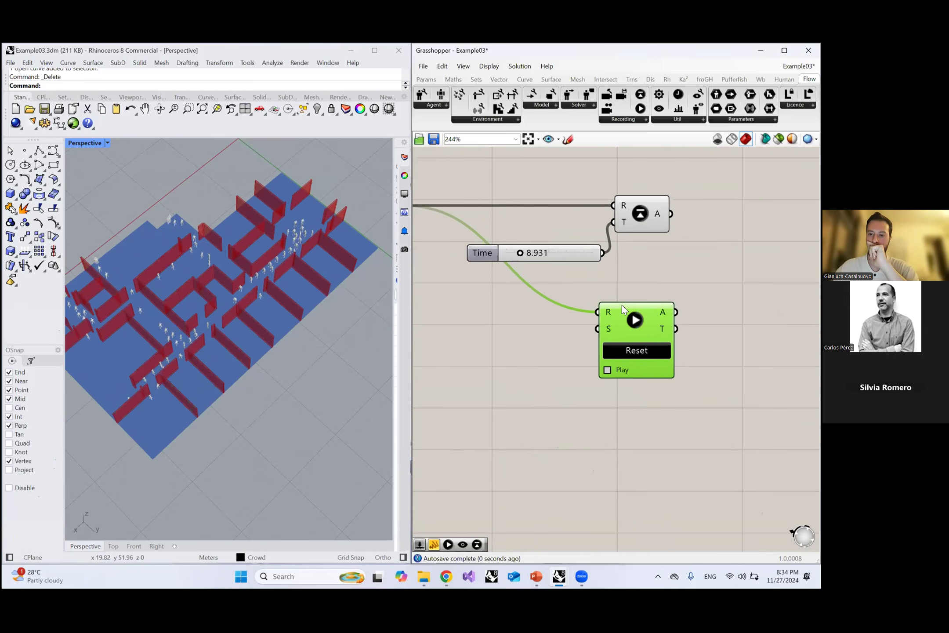
pyautogui.moveTo(613, 323); pyautogui.dragTo(614, 335)
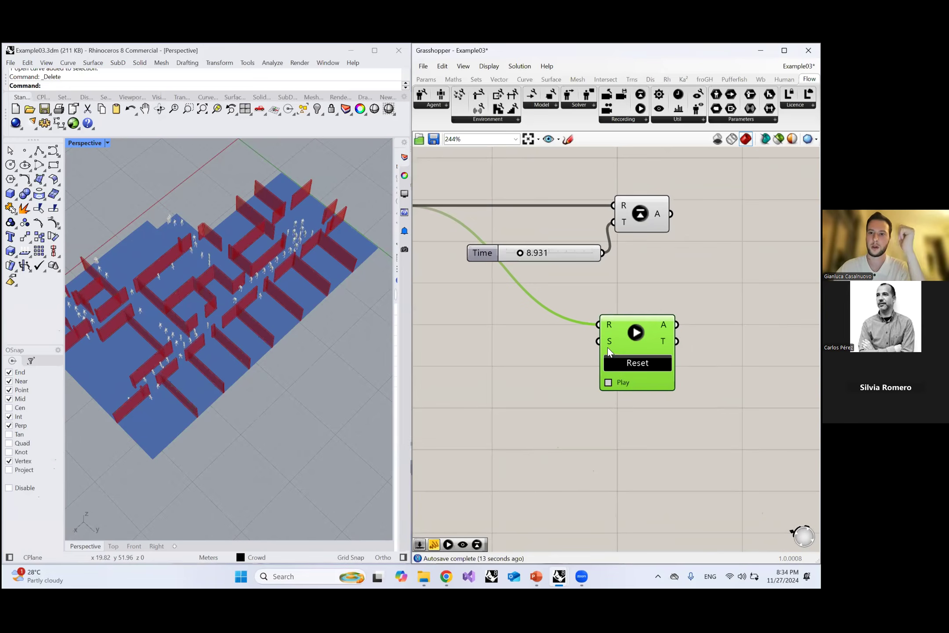
# Step: Turn off Extract Simulation Frame's preview, start the recording's playback and nudge the playback component downward
pyautogui.click(642, 217)
pyautogui.click(665, 276)
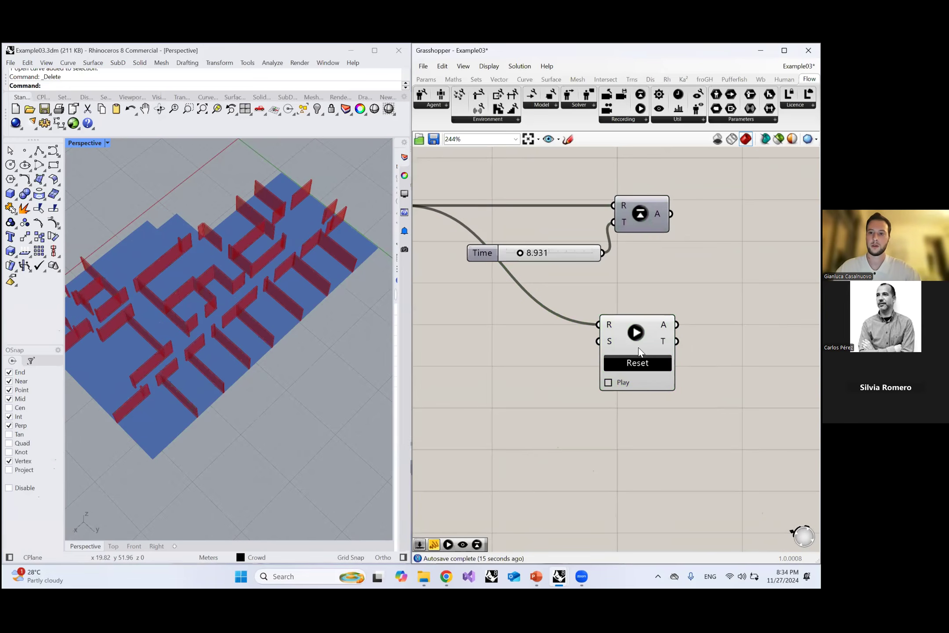
pyautogui.click(609, 382)
pyautogui.moveTo(637, 337); pyautogui.dragTo(644, 359)
pyautogui.scroll(-5, 644, 358)
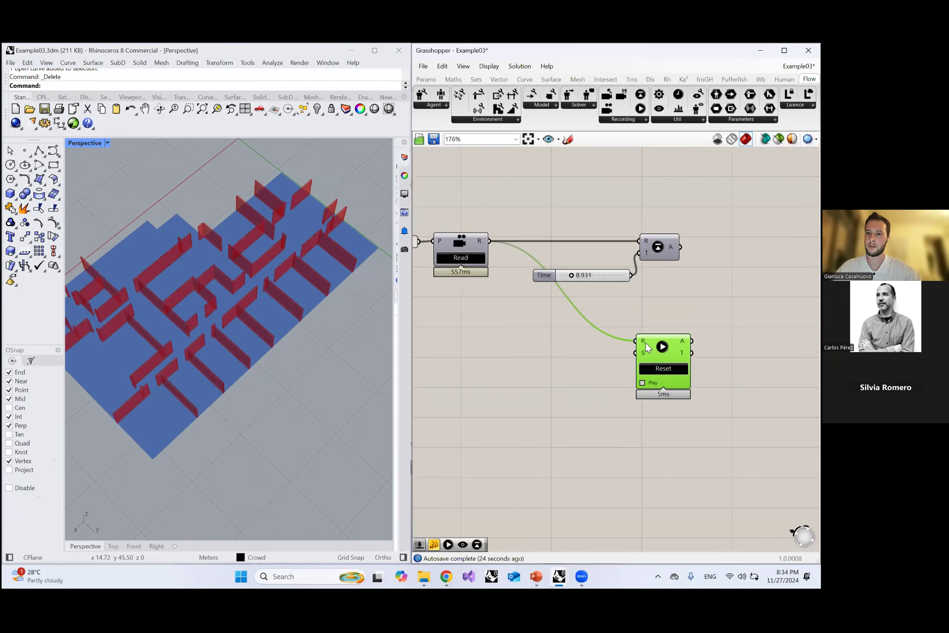
pyautogui.scroll(-4, 687, 345)
pyautogui.scroll(5, 488, 244)
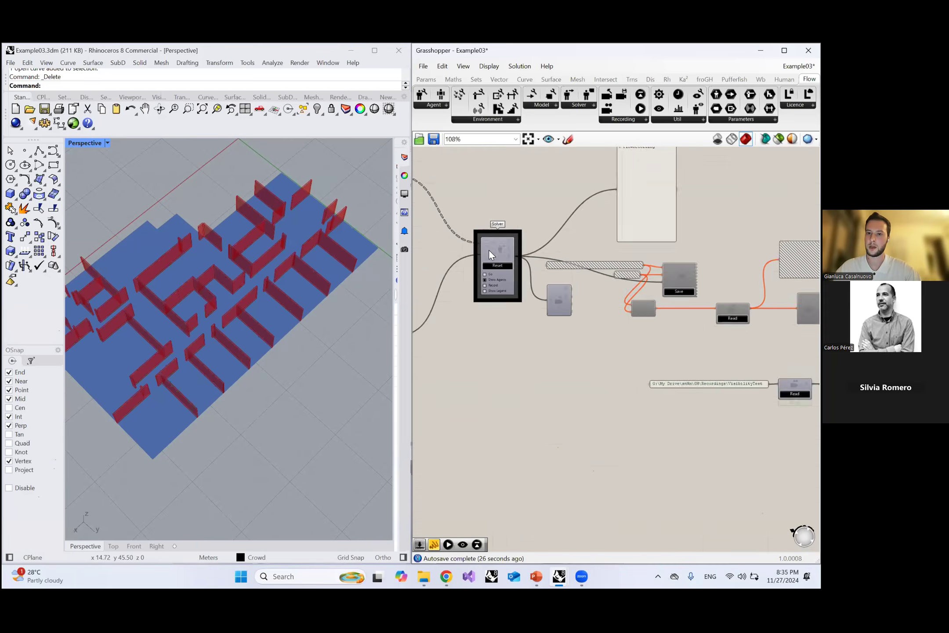
pyautogui.click(493, 240)
pyautogui.scroll(-6, 527, 261)
pyautogui.scroll(10, 662, 331)
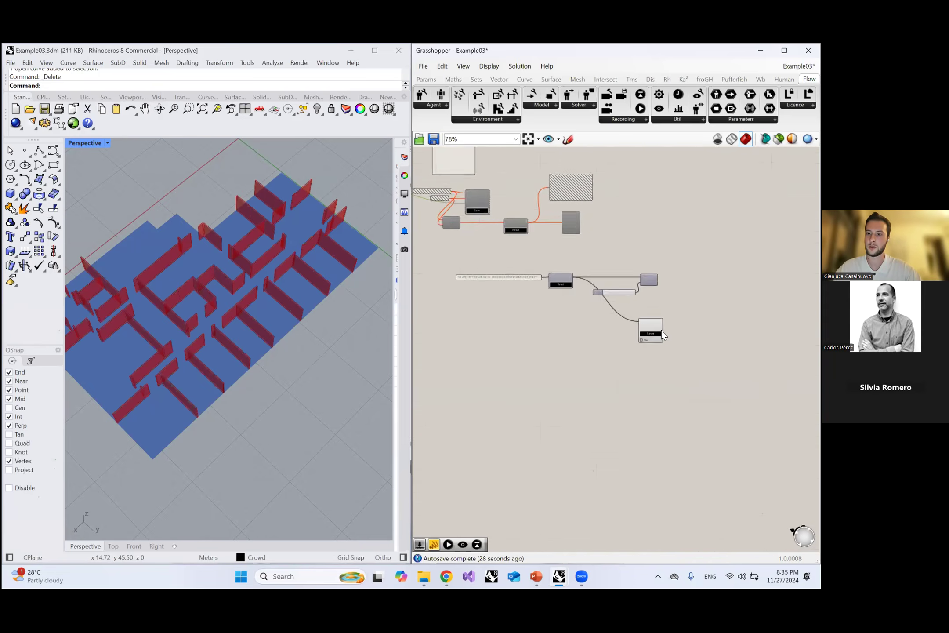
# Step: Add a number slider ranging from 0 to 1.0 and wire it to the playback component's S (speed) input
pyautogui.click(630, 317)
pyautogui.moveTo(630, 316); pyautogui.dragTo(627, 317)
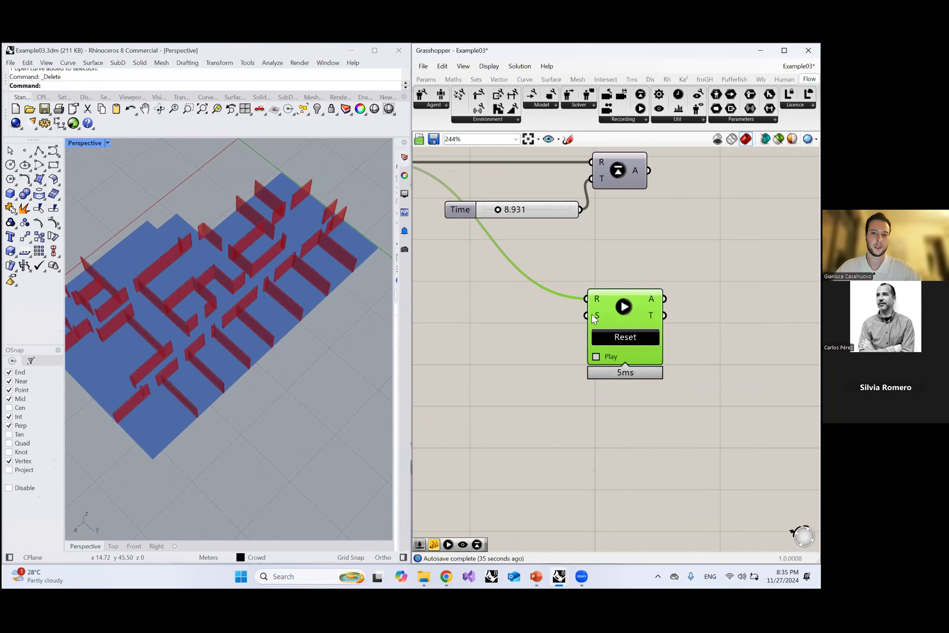
pyautogui.doubleClick(500, 334)
pyautogui.write('0<1.0')
pyautogui.click(532, 323)
pyautogui.moveTo(567, 332); pyautogui.dragTo(548, 321)
# Step: Play the recording, restart it from the beginning and set the playback speed to 0.151
pyautogui.click(596, 357)
pyautogui.moveTo(488, 321)
pyautogui.mouseDown()
pyautogui.moveTo(472, 320)
pyautogui.moveTo(537, 322)
pyautogui.moveTo(480, 321)
pyautogui.mouseUp()
pyautogui.click(633, 337)
pyautogui.moveTo(539, 321); pyautogui.dragTo(545, 315)
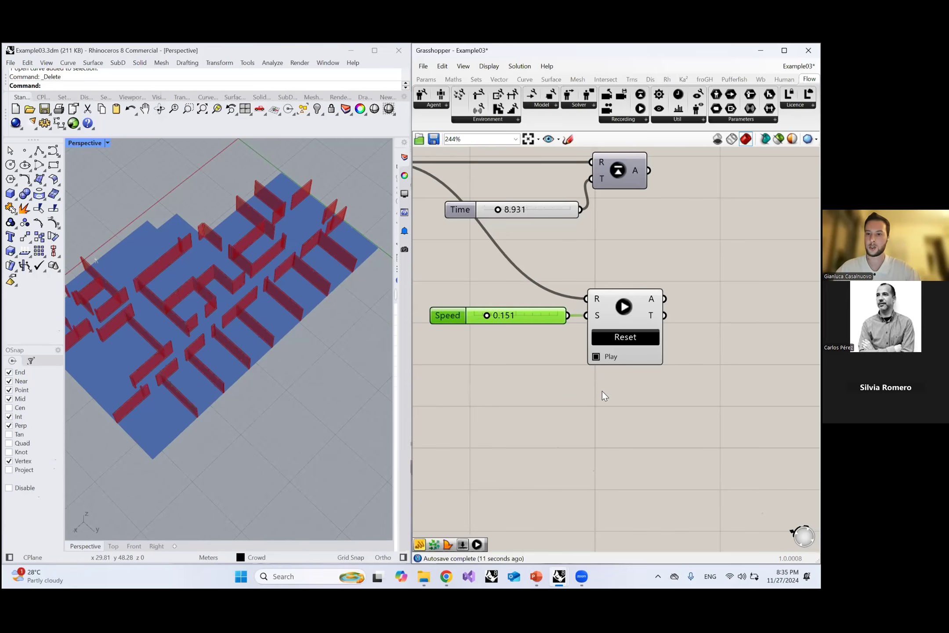
# Step: Place a Flow Checkpoints component below the playback component and wire Read's R output to its R input
pyautogui.scroll(-5, 591, 391)
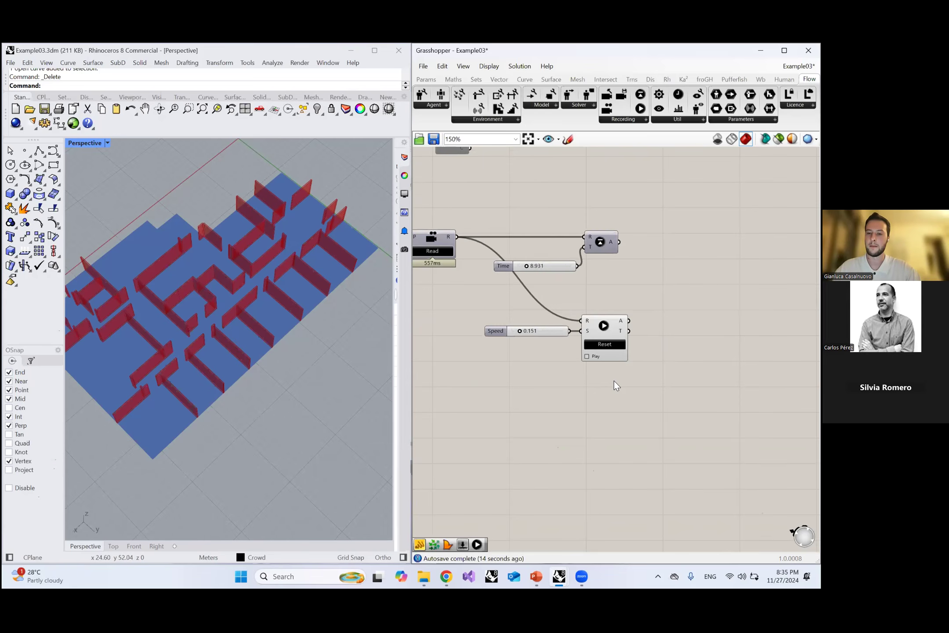
pyautogui.moveTo(667, 229); pyautogui.dragTo(675, 240, button='right')
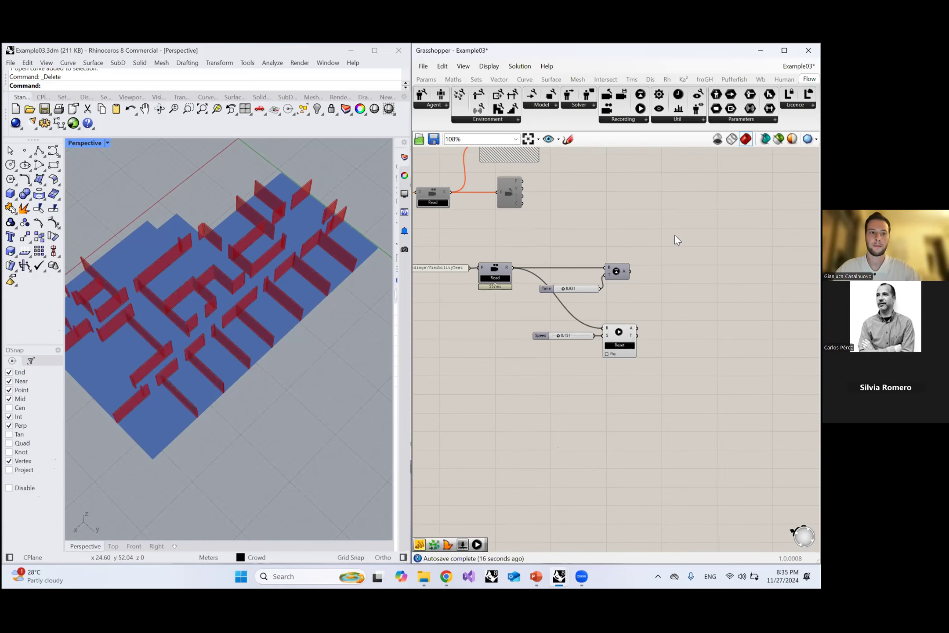
pyautogui.click(684, 123)
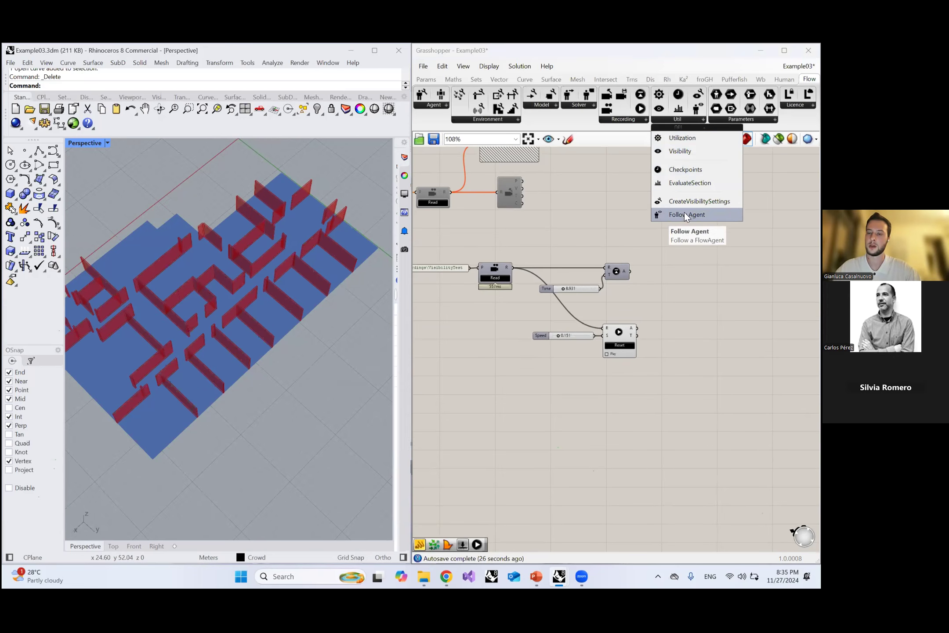
pyautogui.moveTo(686, 170); pyautogui.dragTo(626, 403)
pyautogui.scroll(4, 628, 397)
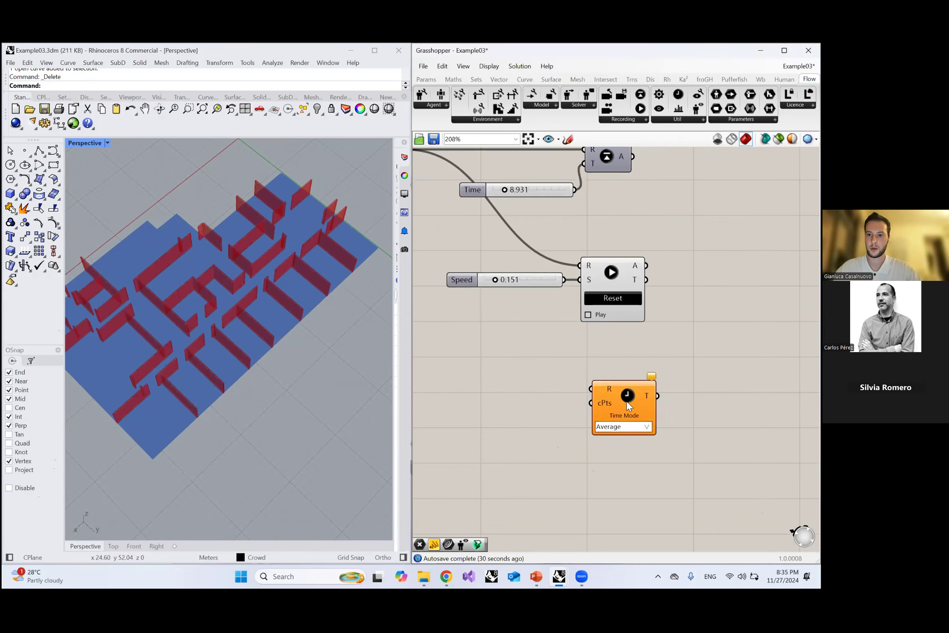
pyautogui.scroll(-2, 666, 365)
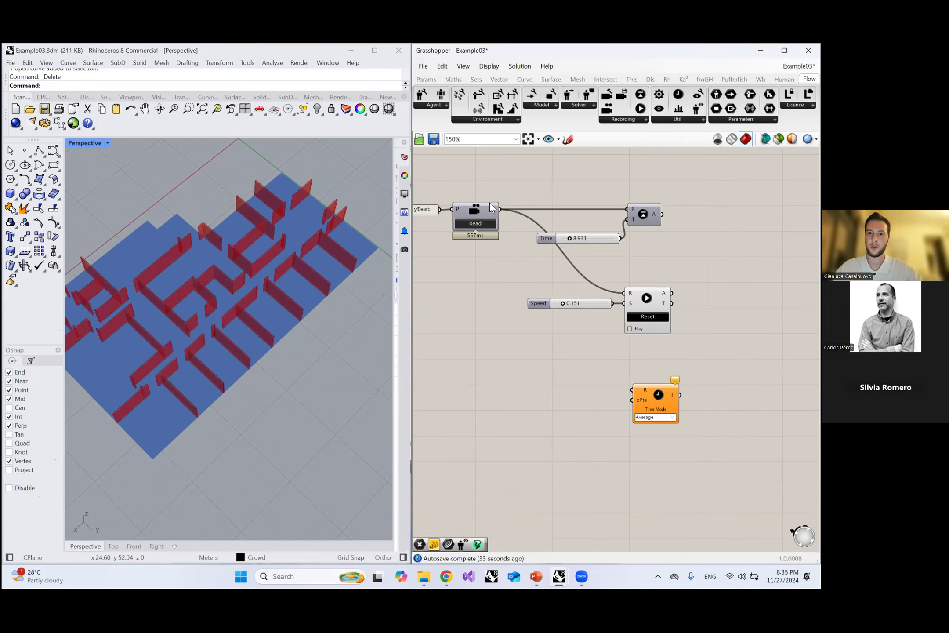
pyautogui.moveTo(500, 209); pyautogui.dragTo(639, 388)
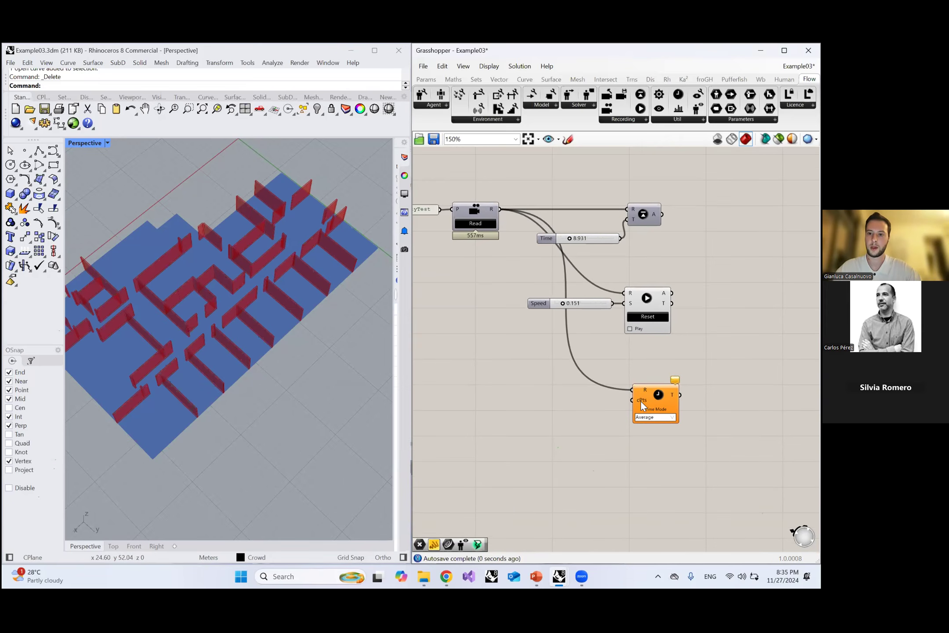
# Step: Add a Point parameter and position it beside the Checkpoints component's cPts input
pyautogui.doubleClick(569, 409)
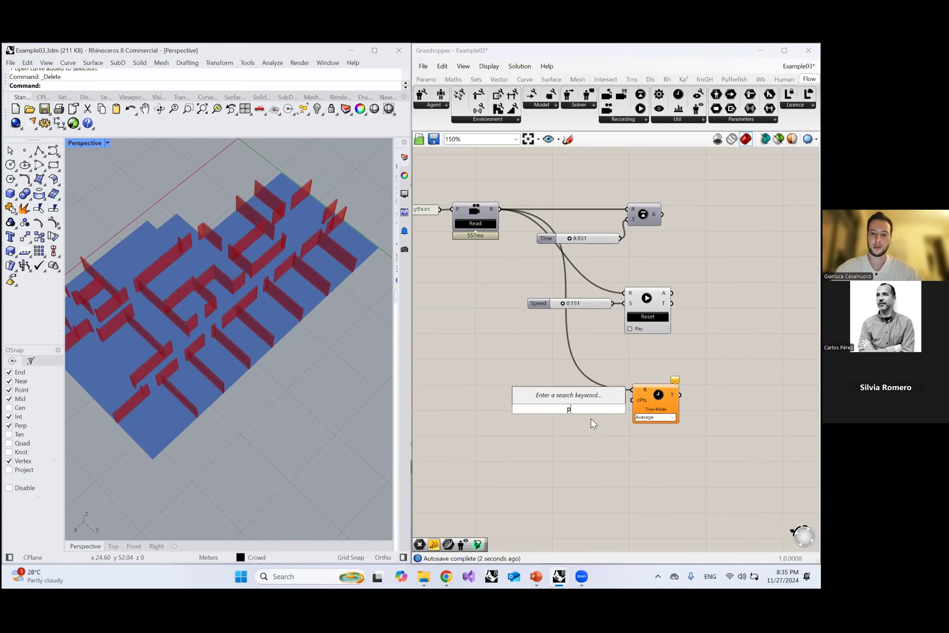
pyautogui.write('point')
pyautogui.click(596, 401)
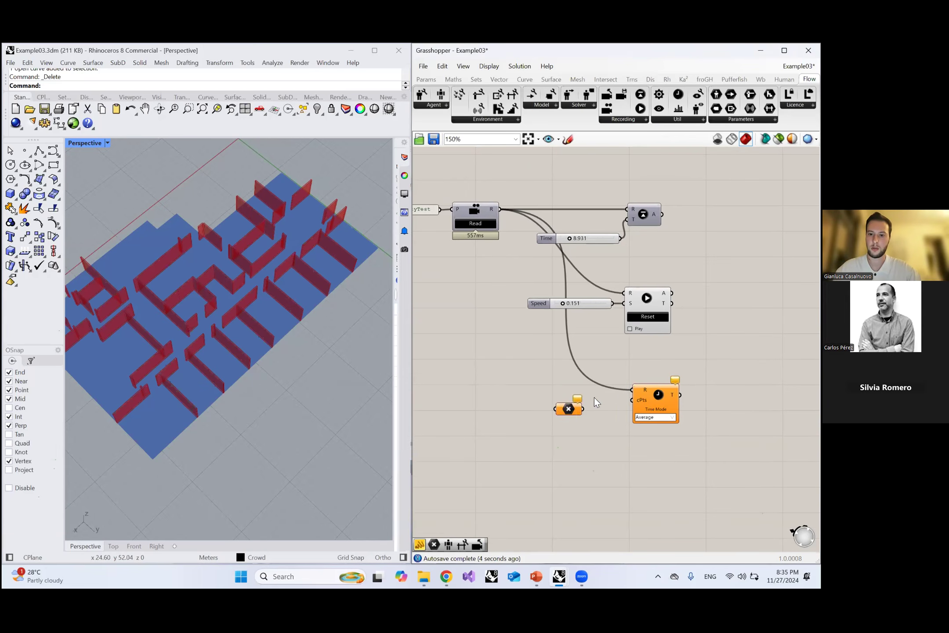
pyautogui.moveTo(569, 413); pyautogui.dragTo(586, 407)
# Step: Assign multiple points to the Point parameter by picking two passage locations on the floor plan in Rhino
pyautogui.rightClick(590, 403)
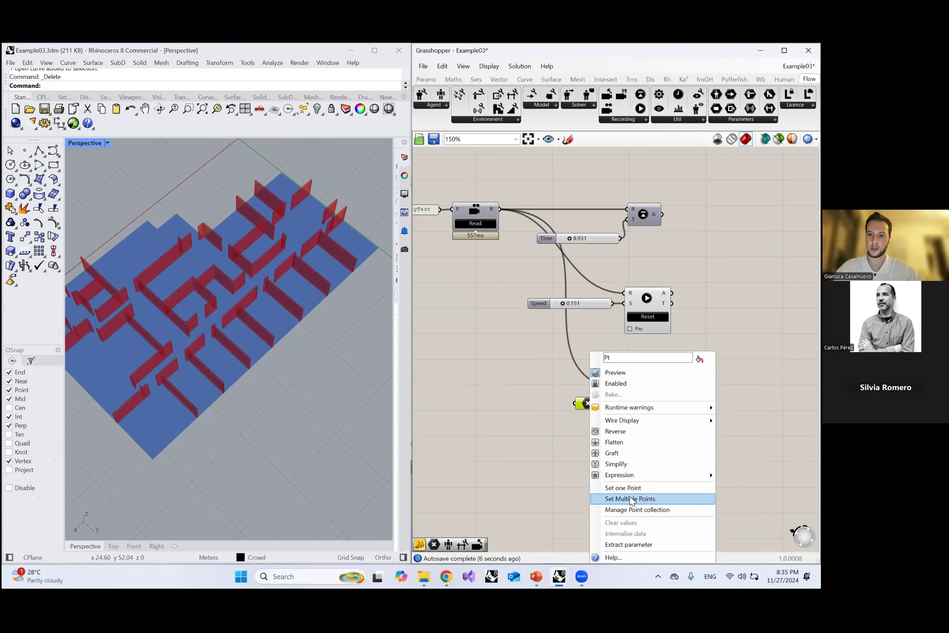
pyautogui.moveTo(159, 308); pyautogui.dragTo(252, 321, button='right')
pyautogui.scroll(6, 251, 320)
pyautogui.click(211, 333)
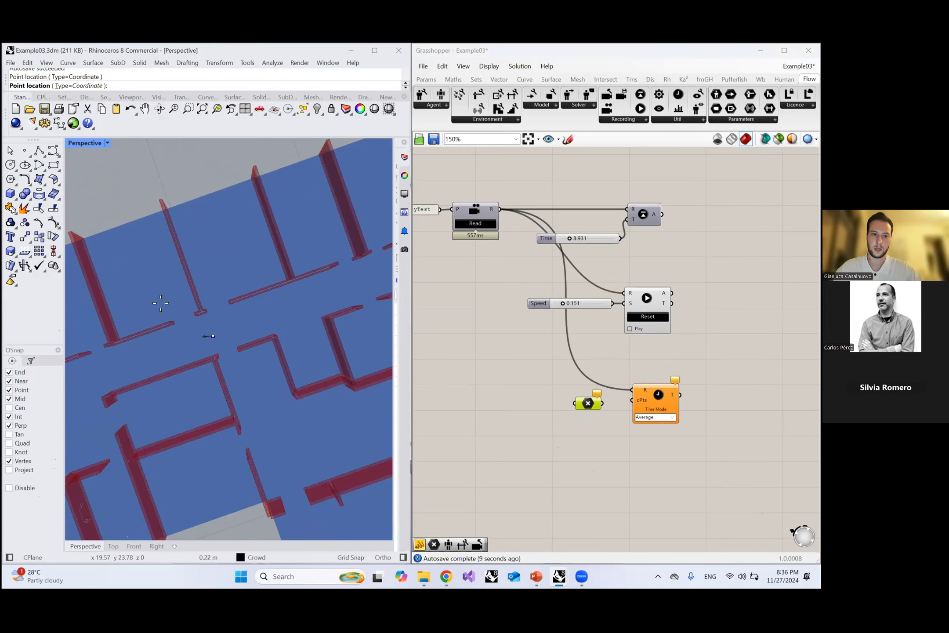
pyautogui.scroll(-2, 295, 339)
pyautogui.scroll(-1, 295, 340)
pyautogui.scroll(8, 247, 336)
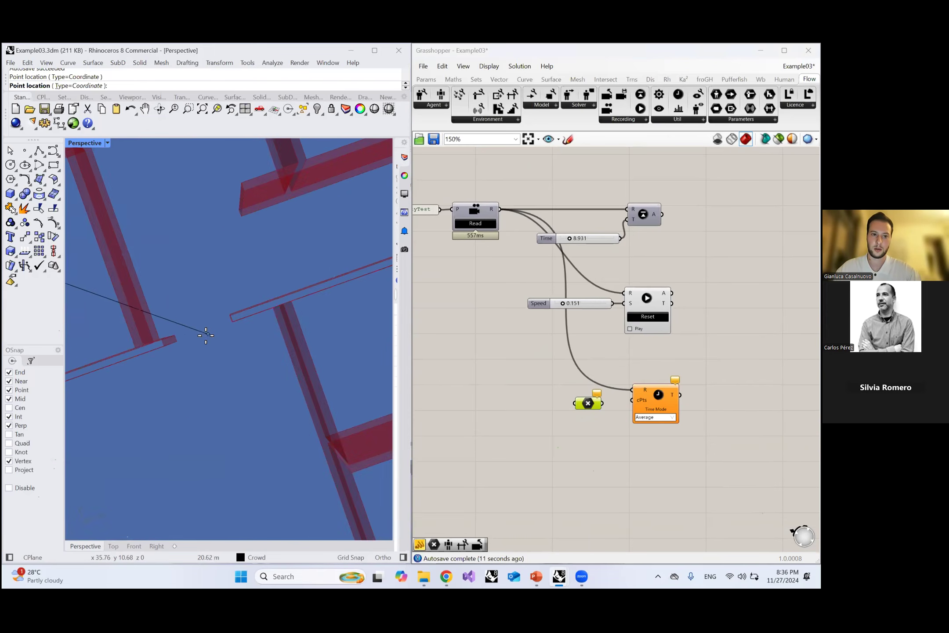
pyautogui.scroll(-12, 205, 332)
pyautogui.press('Return')
pyautogui.moveTo(254, 263)
pyautogui.mouseDown(button='right')
pyautogui.moveTo(265, 252)
pyautogui.moveTo(269, 262)
pyautogui.mouseUp(button='right')
pyautogui.scroll(2, 245, 261)
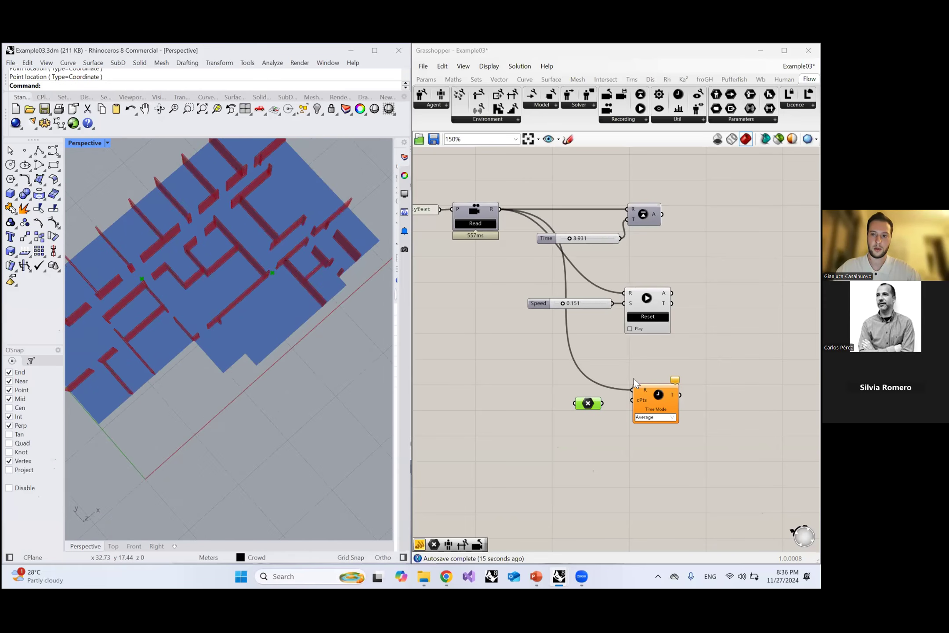
# Step: Wire the Point parameter to Checkpoints' cPts input and show the T output in a new Panel
pyautogui.moveTo(606, 402); pyautogui.dragTo(632, 400)
pyautogui.moveTo(607, 381); pyautogui.dragTo(546, 370, button='right')
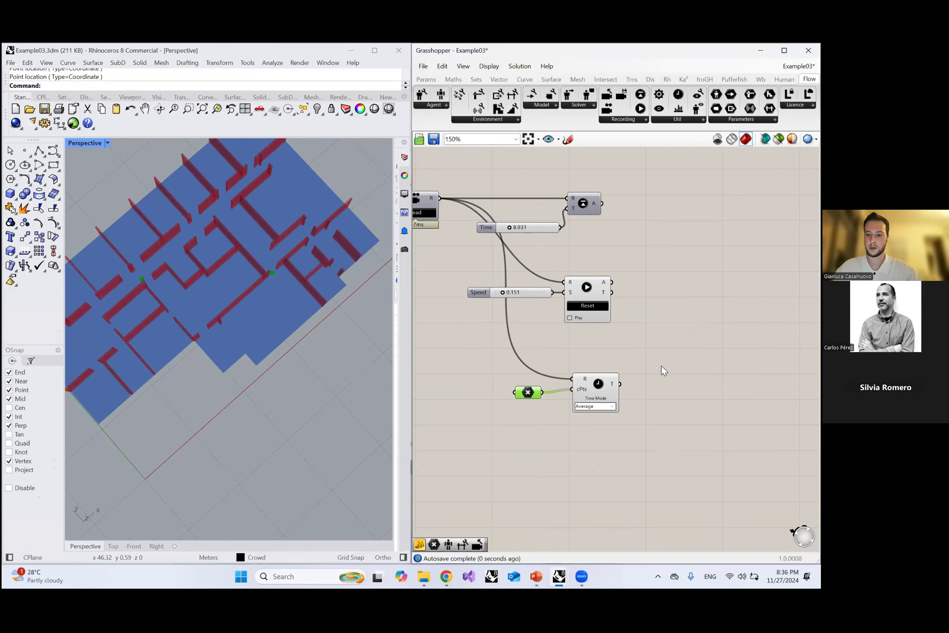
pyautogui.doubleClick(661, 366)
pyautogui.write('panel')
pyautogui.press('Return')
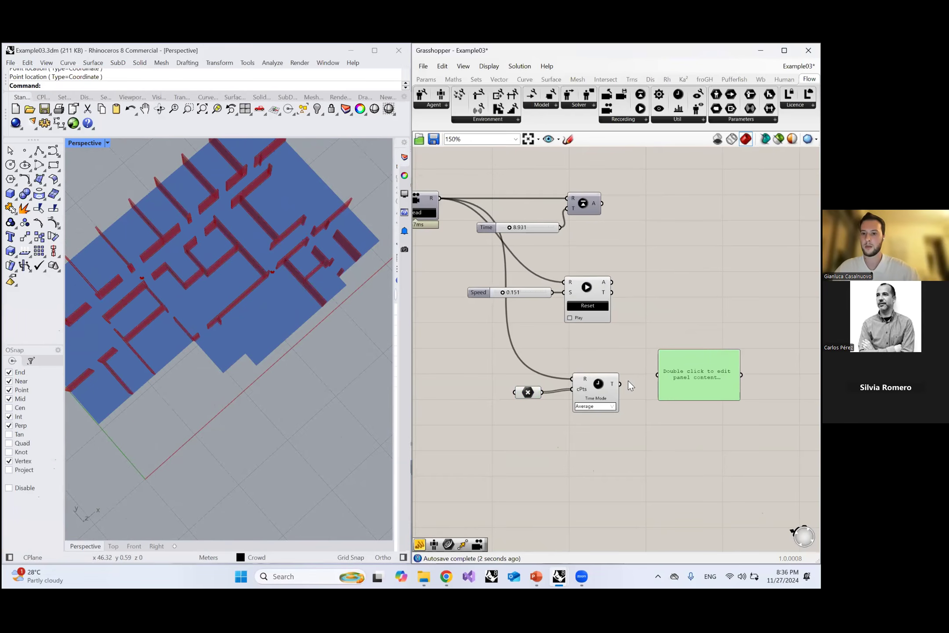
pyautogui.moveTo(640, 387); pyautogui.dragTo(668, 390)
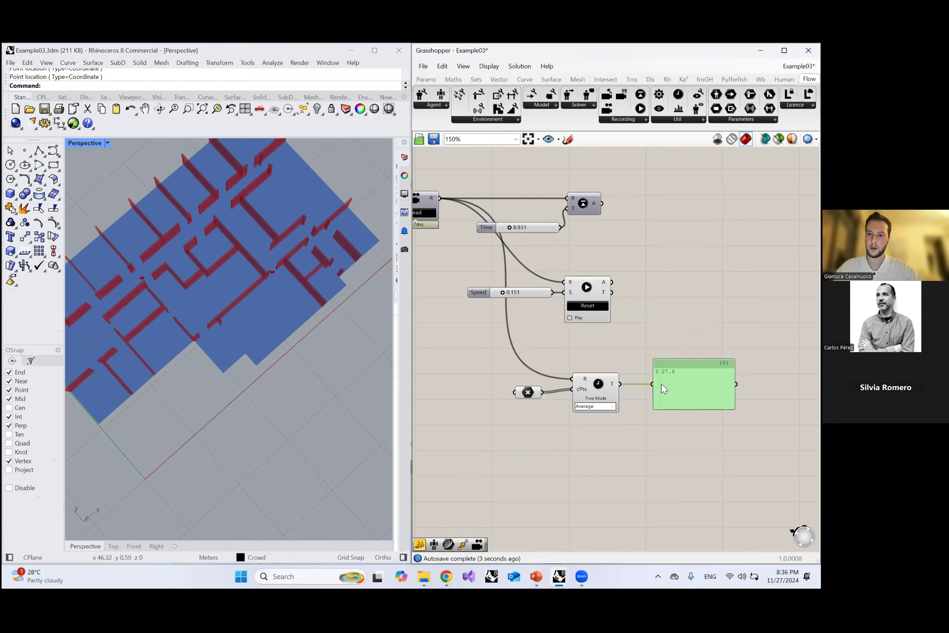
# Step: Reassign the Point parameter with three points, repeating the two passage locations and adding one near the plan's outer edge
pyautogui.moveTo(295, 325); pyautogui.dragTo(173, 288, button='right')
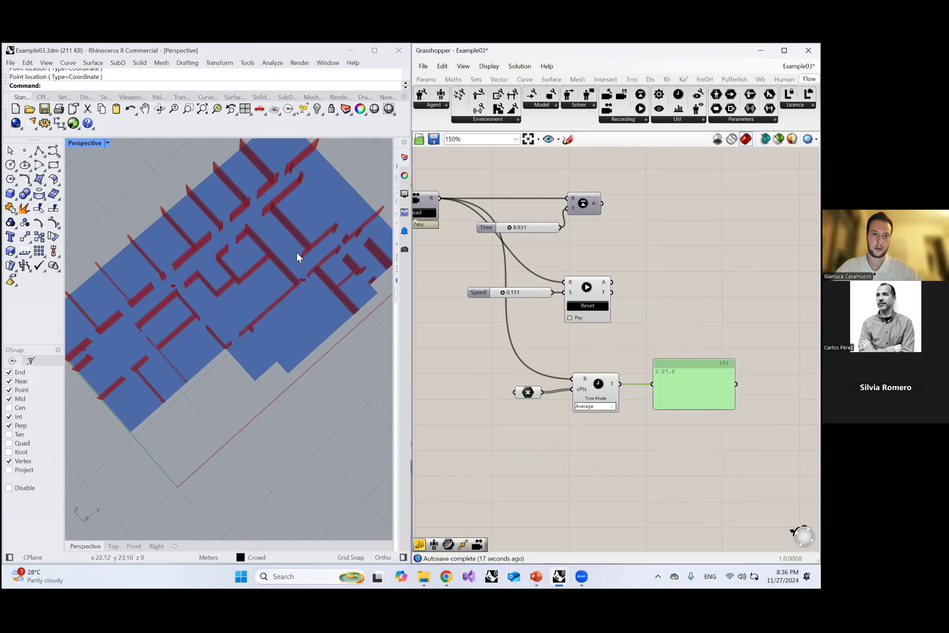
pyautogui.rightClick(529, 393)
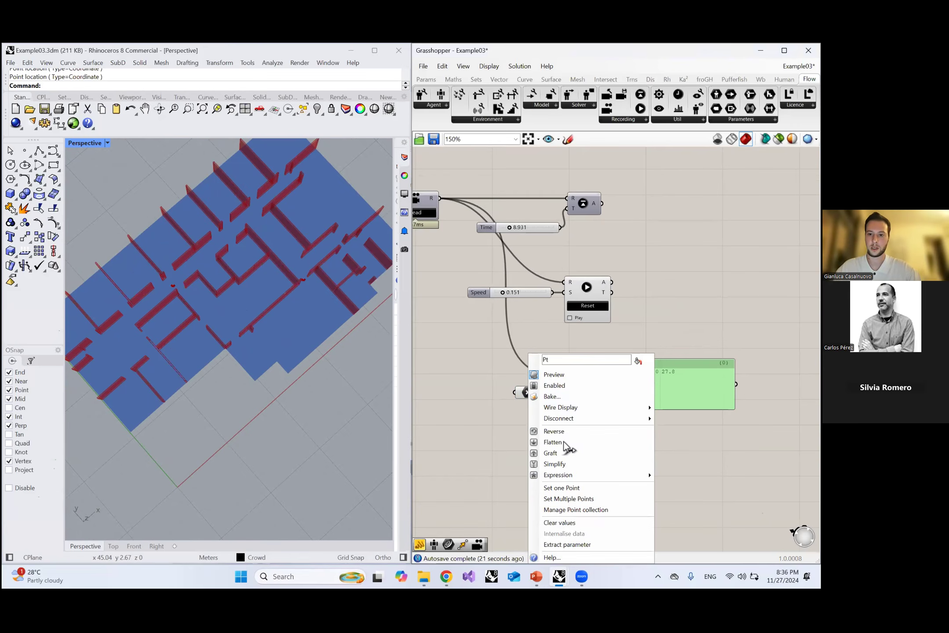
pyautogui.click(571, 499)
pyautogui.click(171, 286)
pyautogui.click(303, 280)
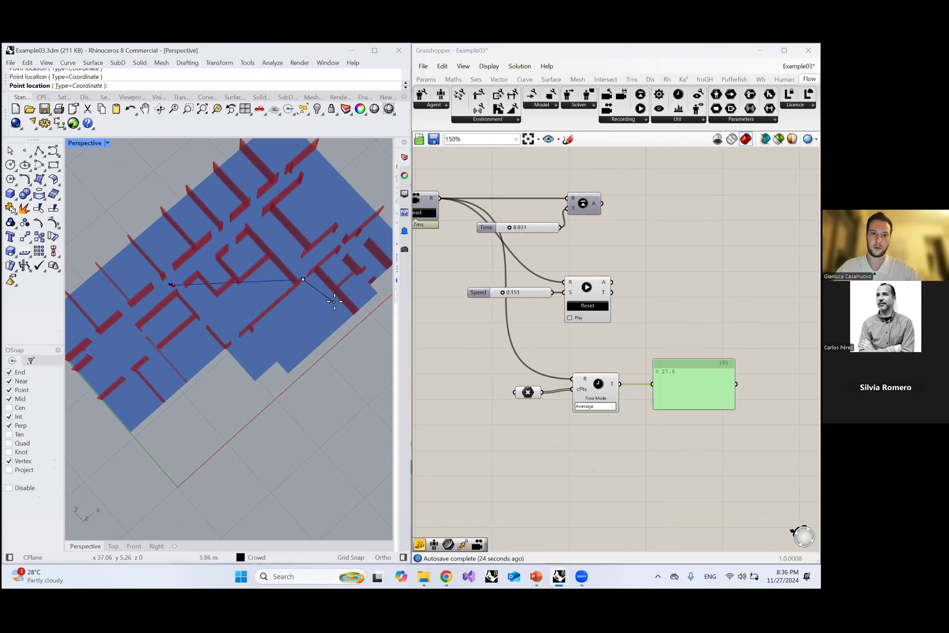
pyautogui.click(342, 317)
pyautogui.rightClick(341, 321)
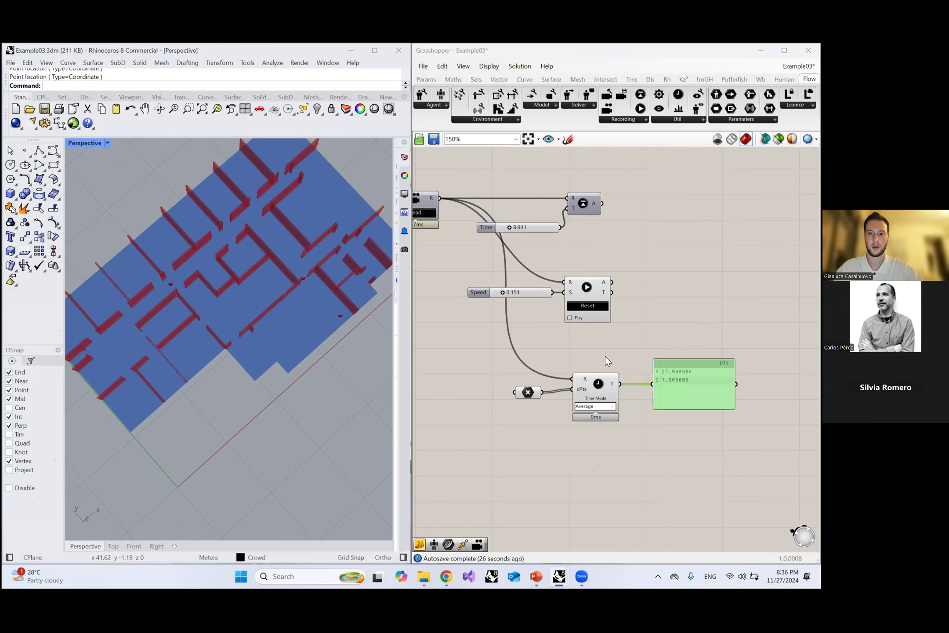
pyautogui.scroll(3, 680, 376)
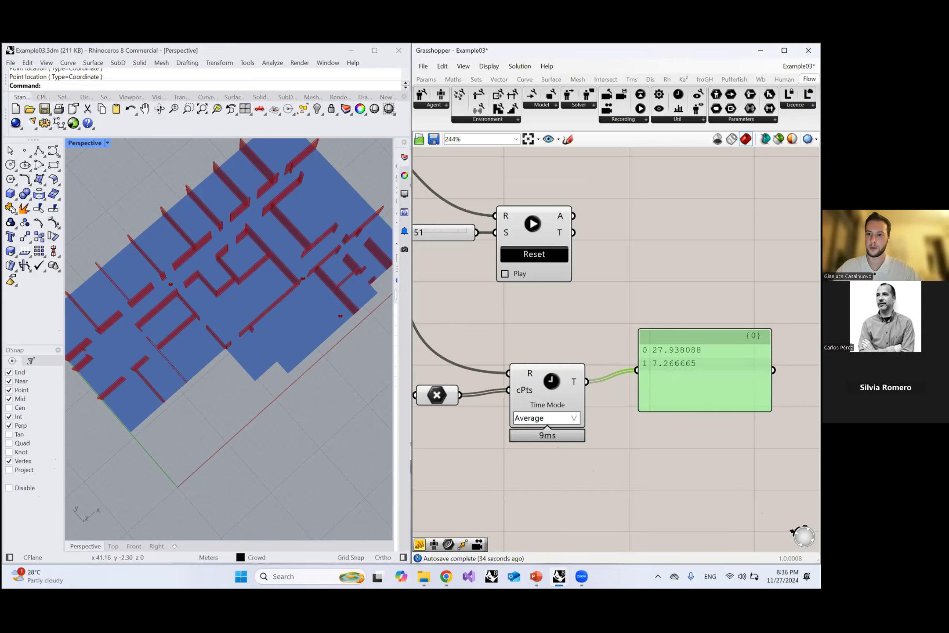
# Step: Reassign the Point parameter with only two points, picked at the two passage locations on the floor plan in Rhino
pyautogui.scroll(-2, 705, 357)
pyautogui.moveTo(614, 347); pyautogui.dragTo(647, 339, button='right')
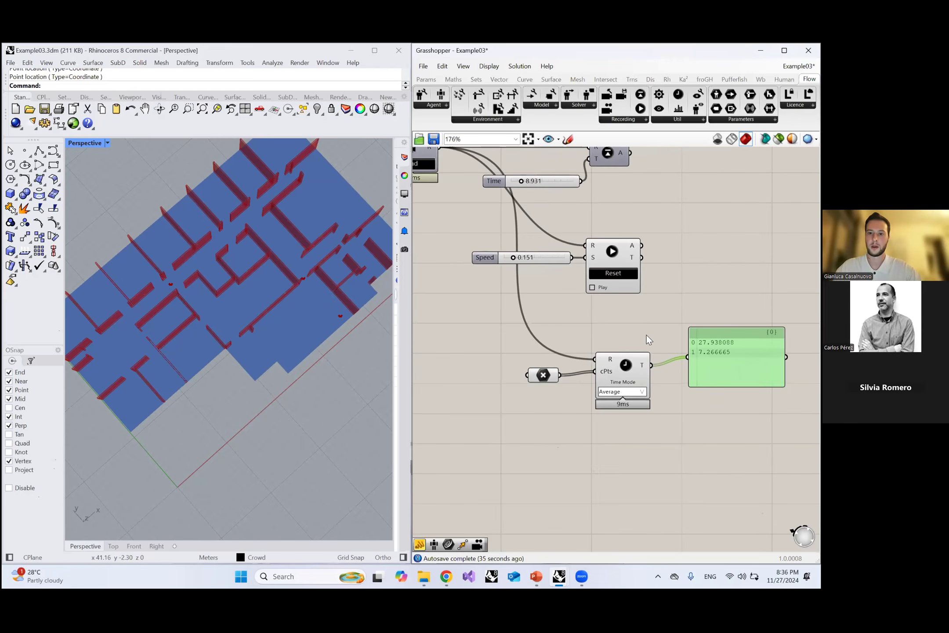
pyautogui.rightClick(550, 379)
pyautogui.click(585, 495)
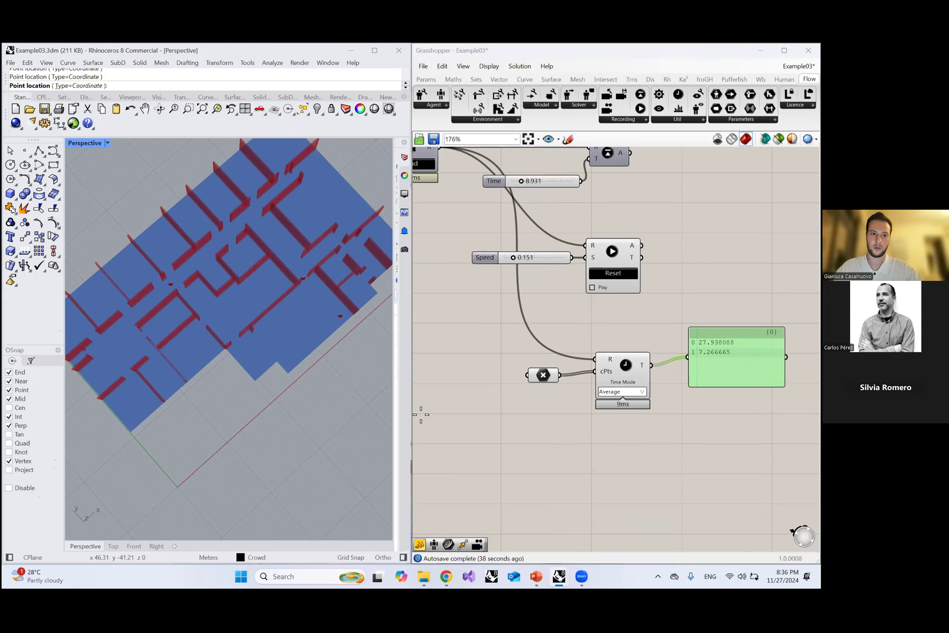
pyautogui.click(180, 278)
pyautogui.click(304, 281)
pyautogui.press('Return')
# Step: Set Checkpoints' Time Mode to All Agents and move the travel-time Panel farther from the component
pyautogui.click(644, 392)
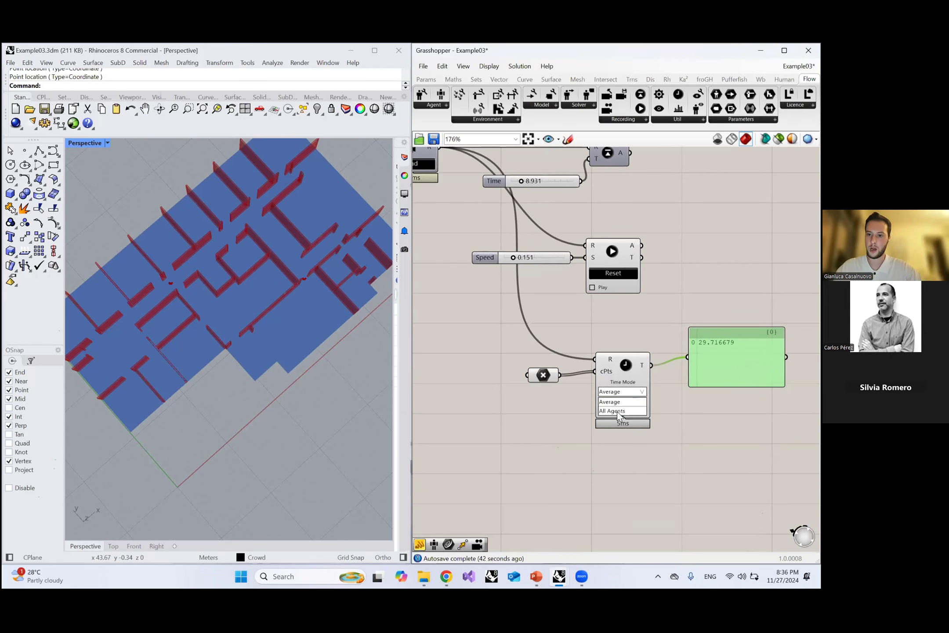
pyautogui.click(617, 411)
pyautogui.moveTo(674, 396); pyautogui.dragTo(577, 291, button='right')
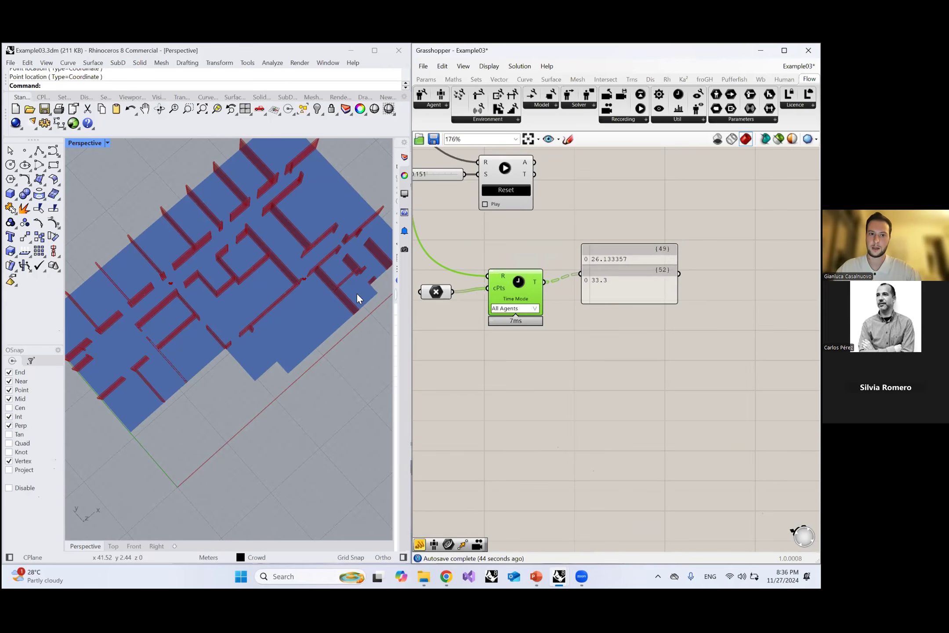
pyautogui.moveTo(275, 295); pyautogui.dragTo(255, 294, button='right')
pyautogui.click(644, 286)
pyautogui.scroll(3, 629, 249)
pyautogui.click(649, 225)
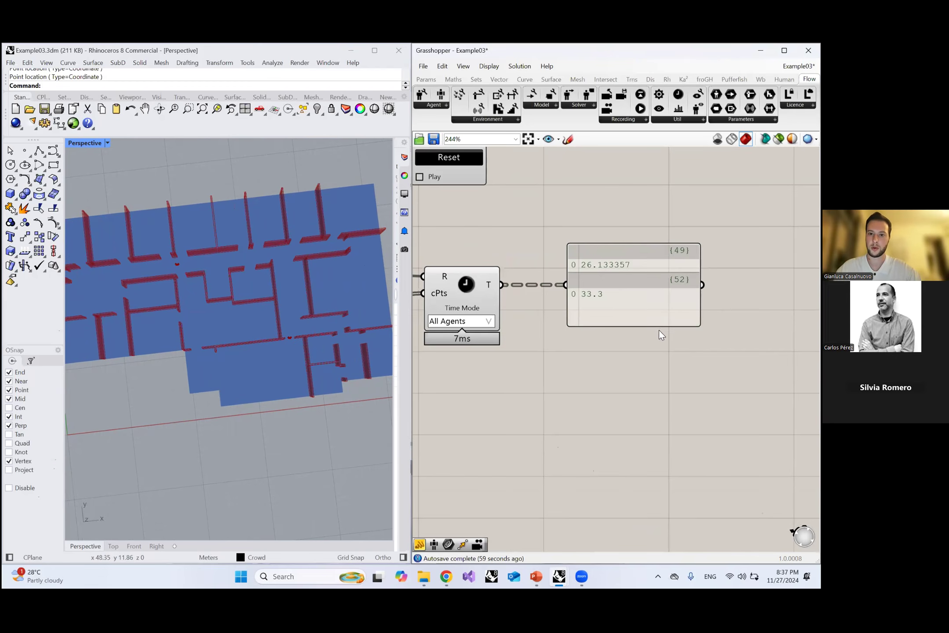
pyautogui.moveTo(636, 308); pyautogui.dragTo(743, 308)
pyautogui.scroll(-2, 687, 315)
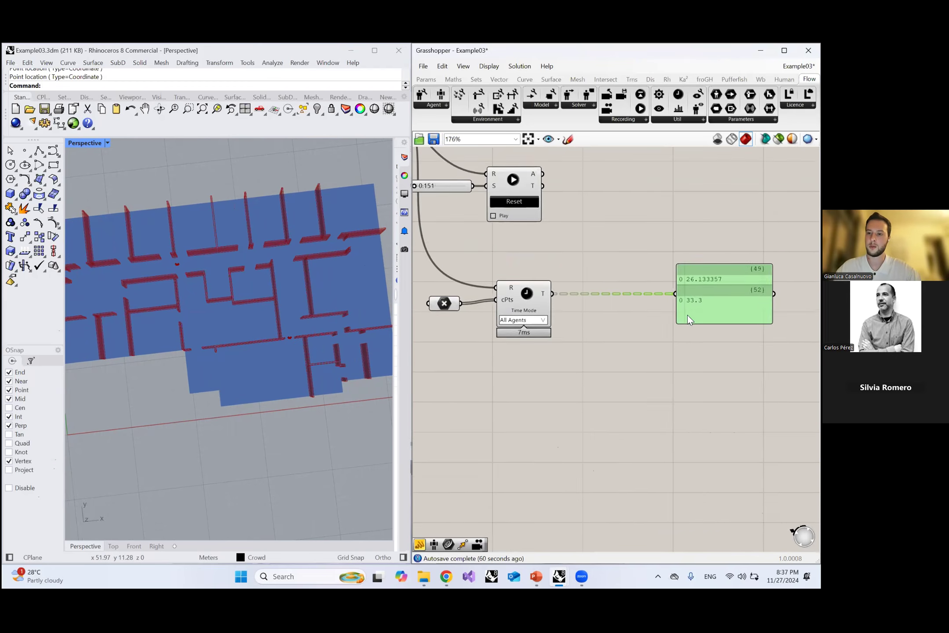
# Step: Add a Deconstruct Recording component below Checkpoints and feed it the recording from the Read component's R output
pyautogui.moveTo(572, 239); pyautogui.dragTo(646, 333, button='right')
pyautogui.scroll(-3, 642, 332)
pyautogui.moveTo(533, 264); pyautogui.dragTo(620, 340, button='right')
pyautogui.scroll(-3, 591, 292)
pyautogui.moveTo(515, 285); pyautogui.dragTo(531, 268, button='right')
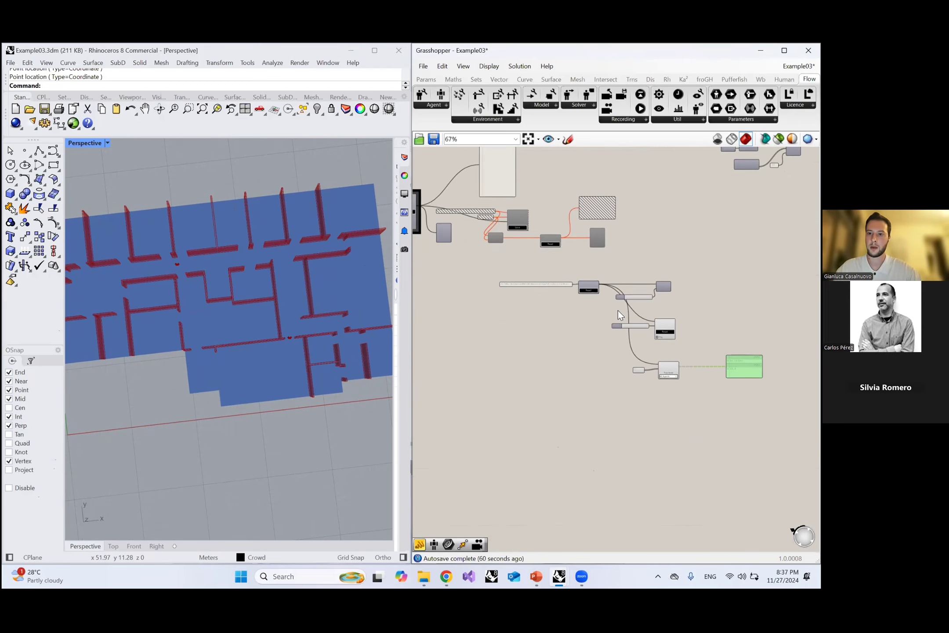
pyautogui.scroll(4, 597, 321)
pyautogui.doubleClick(597, 319)
pyautogui.write('deconstr')
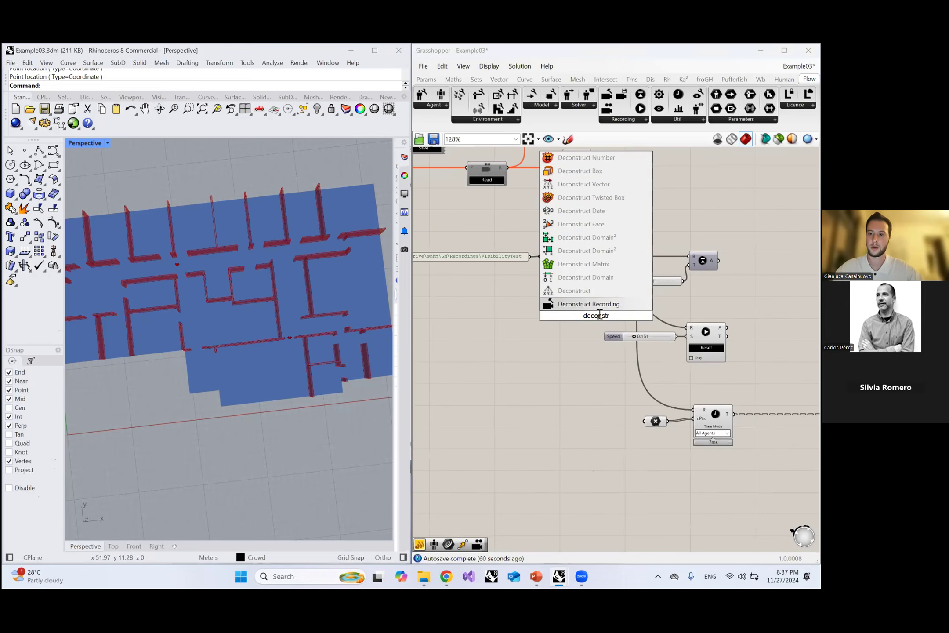
pyautogui.click(607, 304)
pyautogui.scroll(-1, 582, 259)
pyautogui.moveTo(583, 259)
pyautogui.mouseDown()
pyautogui.moveTo(577, 289)
pyautogui.moveTo(657, 391)
pyautogui.mouseUp()
pyautogui.scroll(4, 650, 395)
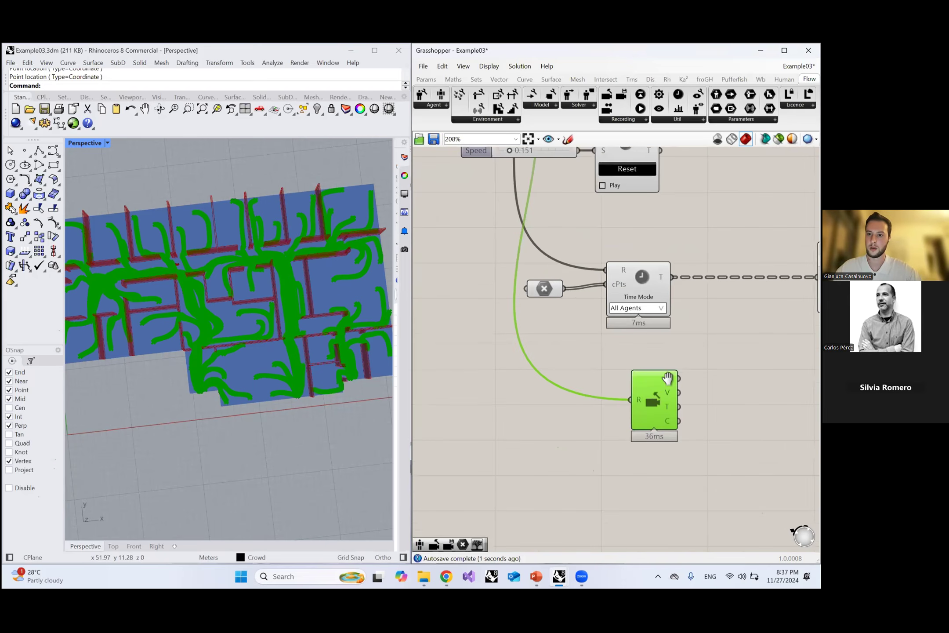
# Step: Add Tree Branch and Tree Statistics components beside Deconstruct Recording
pyautogui.doubleClick(612, 377)
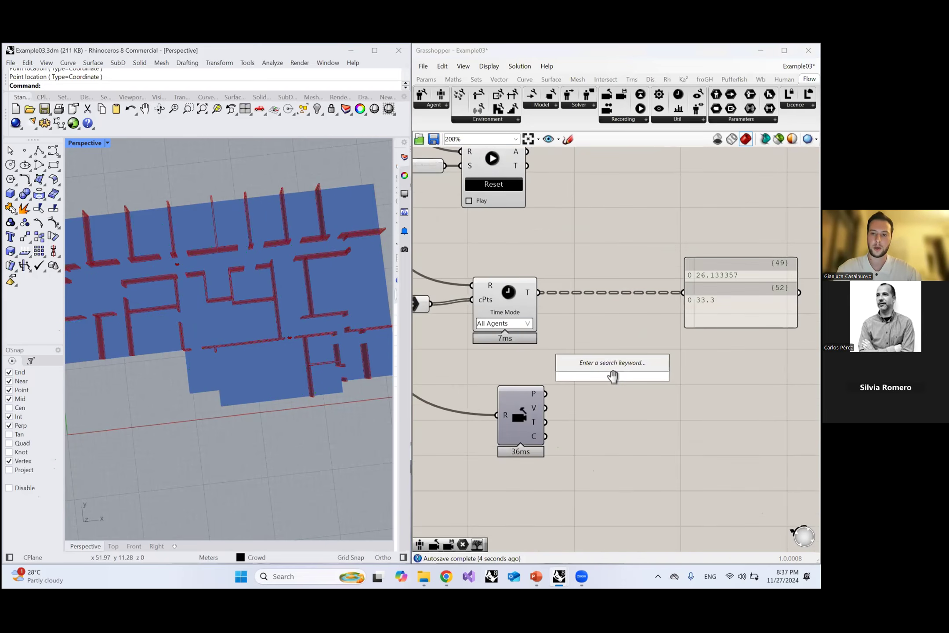
pyautogui.write('tree b')
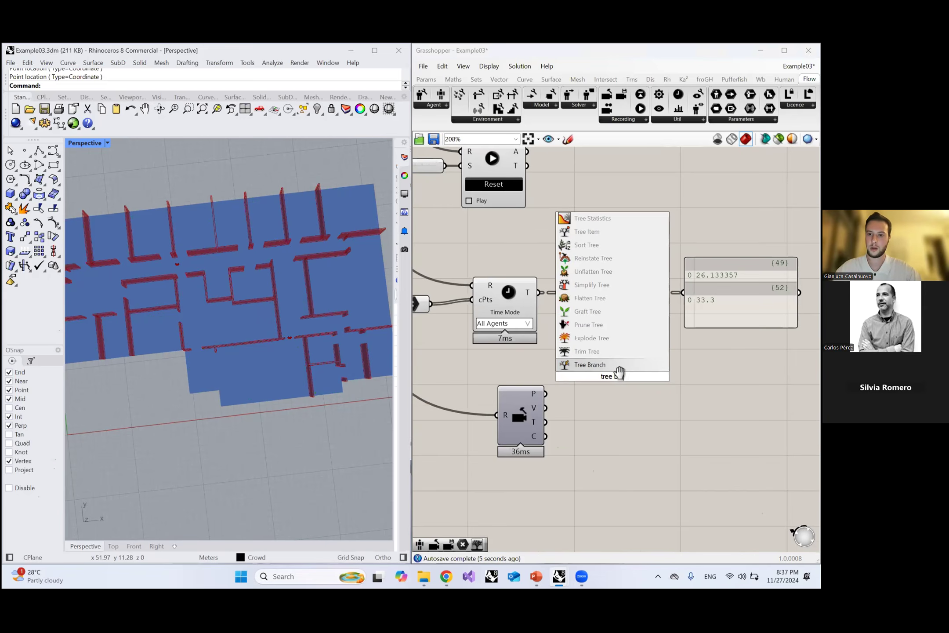
pyautogui.press('Return')
pyautogui.moveTo(612, 378); pyautogui.dragTo(668, 395)
pyautogui.doubleClick(638, 350)
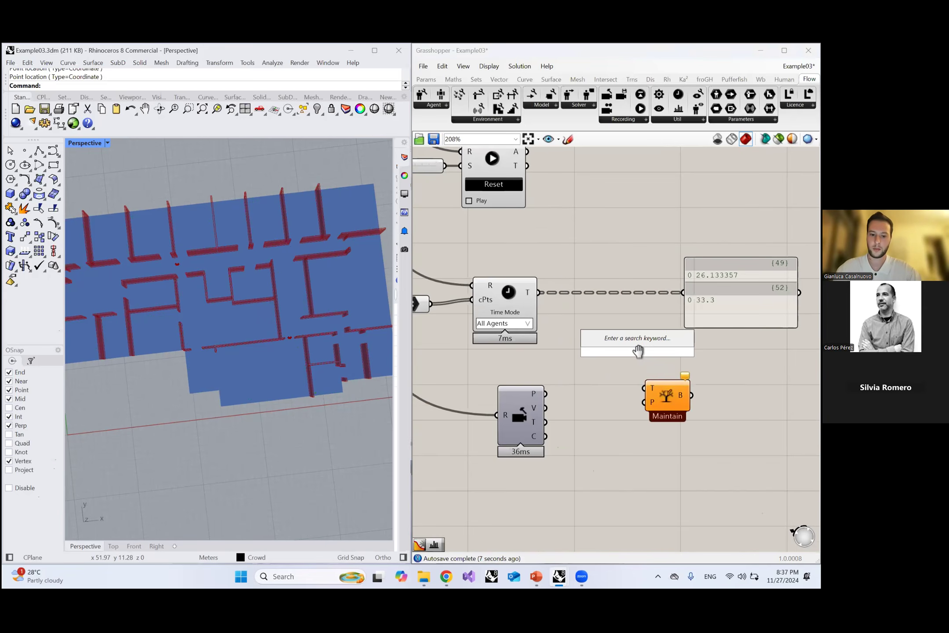
pyautogui.write('tree stat')
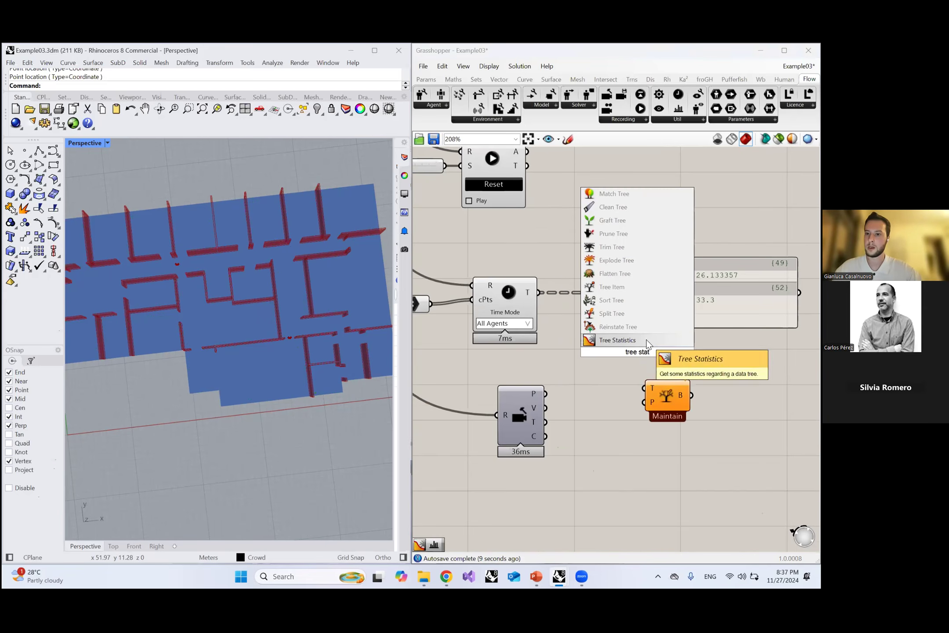
pyautogui.click(647, 343)
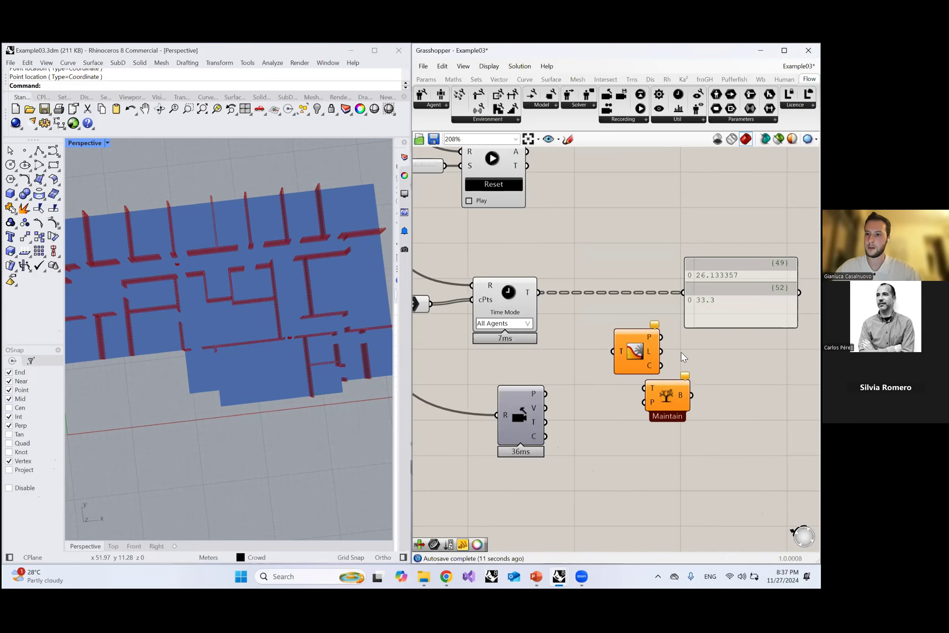
# Step: Wire Checkpoints' T through Tree Statistics' paths into Tree Branch's P, with Deconstruct Recording's P output as the branch tree
pyautogui.moveTo(682, 352); pyautogui.dragTo(654, 321, button='right')
pyautogui.moveTo(639, 360); pyautogui.dragTo(678, 362)
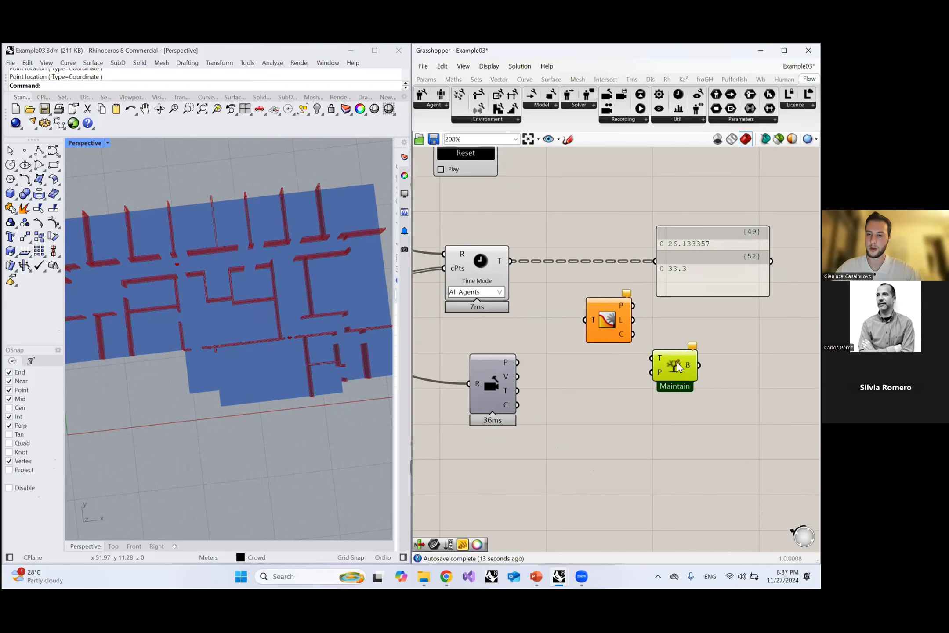
pyautogui.click(596, 322)
pyautogui.moveTo(511, 261); pyautogui.dragTo(657, 358)
# Step: Select the Point parameter and move its first checkpoint in Rhino along the corridor until it lines up with the second checkpoint
pyautogui.moveTo(263, 334); pyautogui.dragTo(259, 299, button='right')
pyautogui.scroll(-2, 248, 299)
pyautogui.scroll(-5, 699, 328)
pyautogui.scroll(4, 561, 301)
pyautogui.click(560, 313)
pyautogui.scroll(3, 215, 272)
pyautogui.scroll(-2, 193, 276)
pyautogui.moveTo(195, 276); pyautogui.dragTo(301, 276)
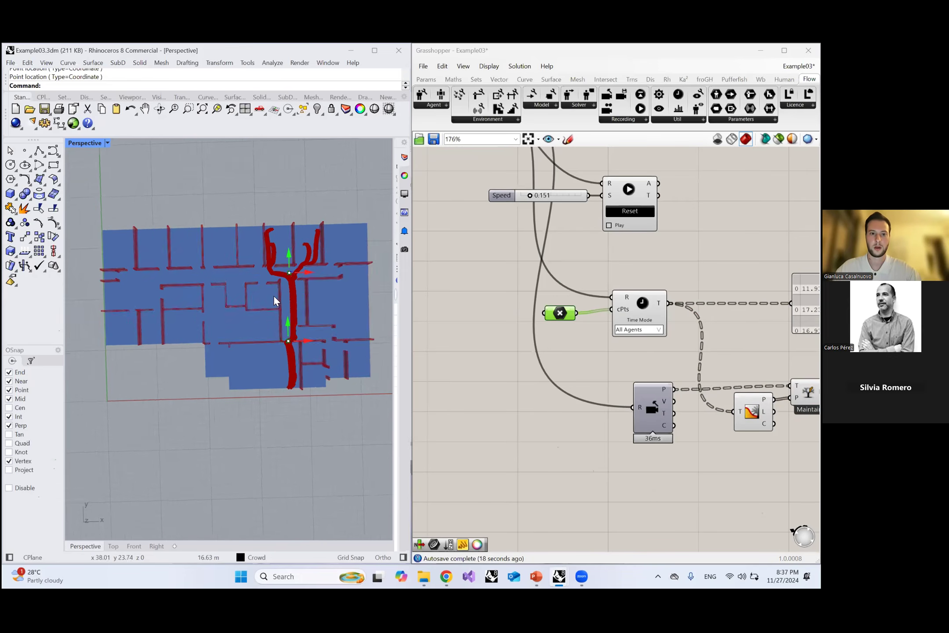
pyautogui.moveTo(273, 295); pyautogui.dragTo(466, 286, button='right')
# Step: Enlarge the travel-time Panel so it has room for every agent's entry
pyautogui.scroll(-3, 466, 286)
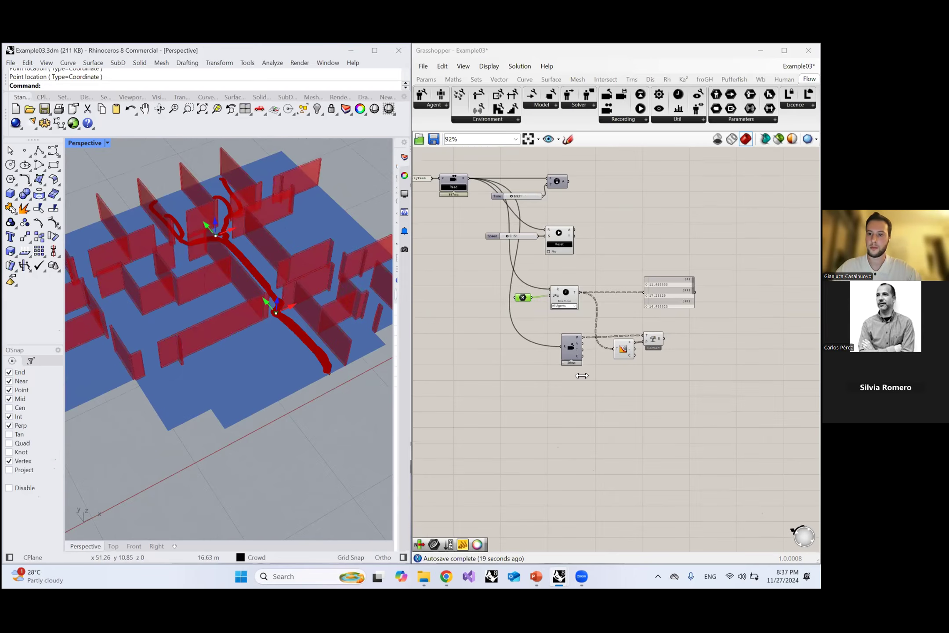
pyautogui.scroll(3, 641, 307)
pyautogui.moveTo(690, 339); pyautogui.dragTo(752, 386)
pyautogui.scroll(-1, 596, 250)
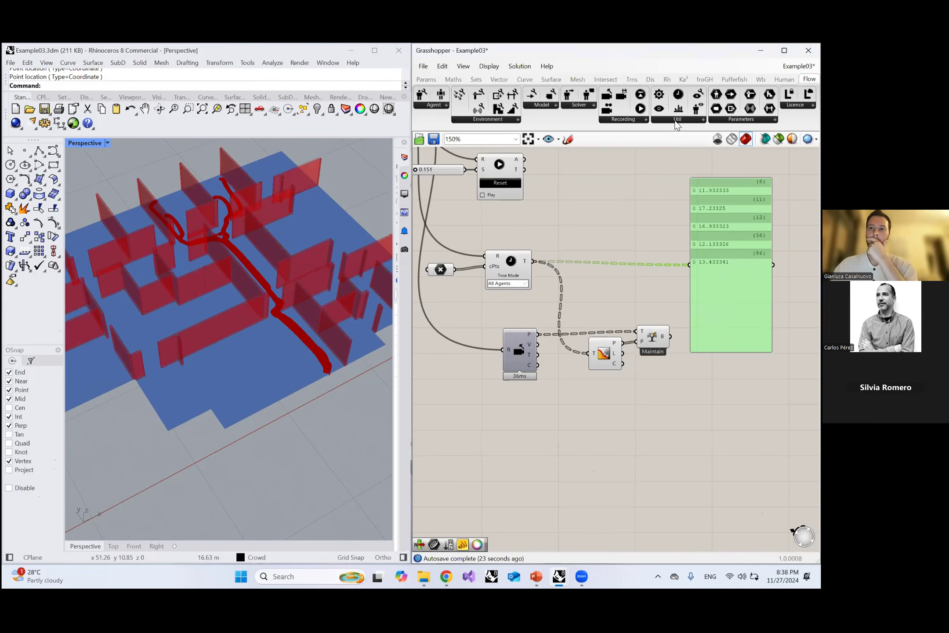
# Step: Add an EvaluateSection component below Deconstruct Recording
pyautogui.click(679, 119)
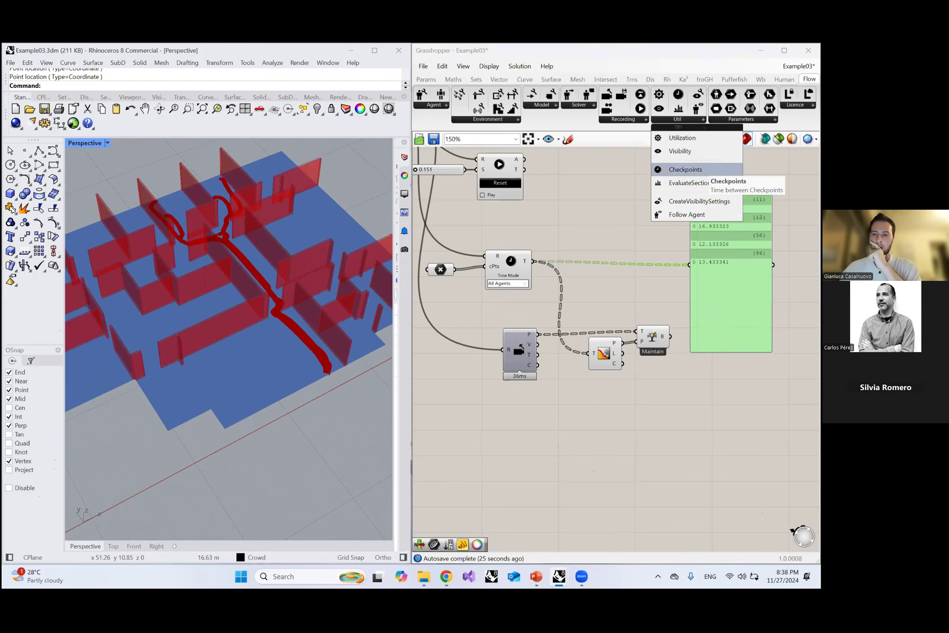
pyautogui.moveTo(686, 170); pyautogui.dragTo(510, 422)
pyautogui.moveTo(540, 408); pyautogui.dragTo(707, 366, button='right')
pyautogui.moveTo(689, 373); pyautogui.dragTo(696, 378)
pyautogui.moveTo(654, 321); pyautogui.dragTo(636, 358, button='right')
pyautogui.scroll(-4, 615, 330)
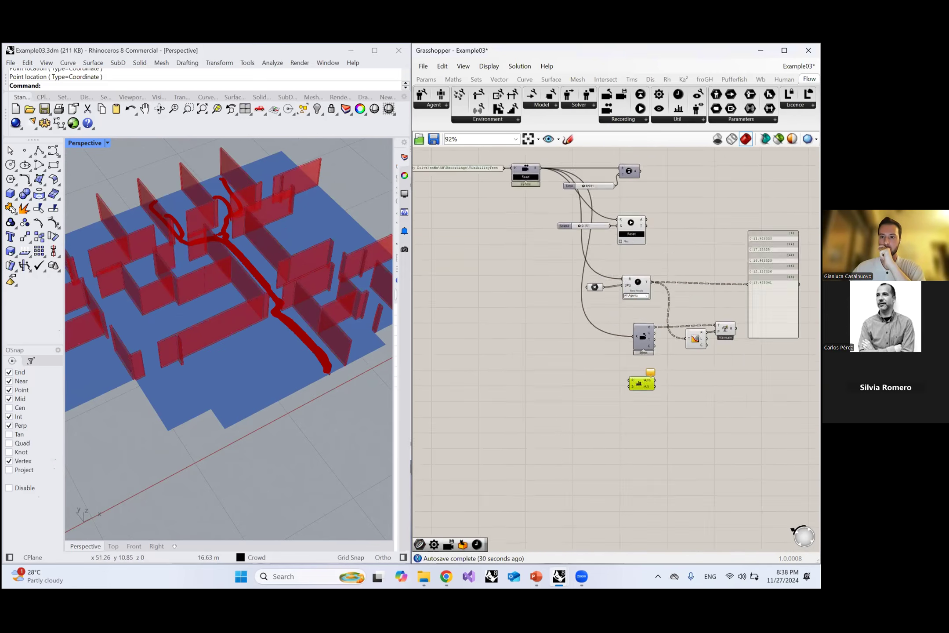
# Step: Turn off the preview of the Checkpoints, Deconstruct Recording and tree components, as well as the recording player
pyautogui.moveTo(760, 348); pyautogui.dragTo(582, 277)
pyautogui.middleClick(620, 279)
pyautogui.click(648, 258)
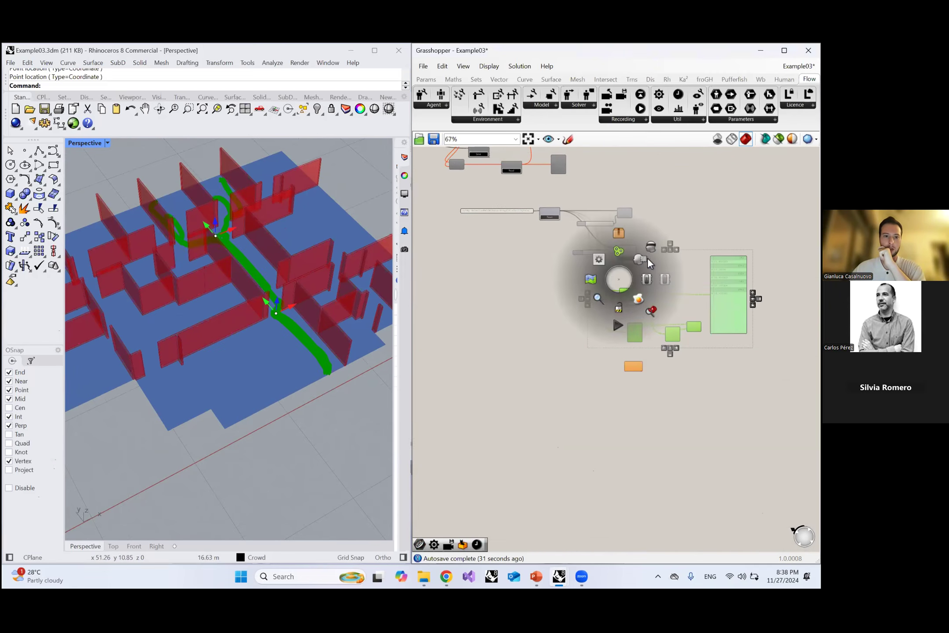
pyautogui.scroll(3, 640, 255)
pyautogui.click(627, 256)
pyautogui.middleClick(628, 260)
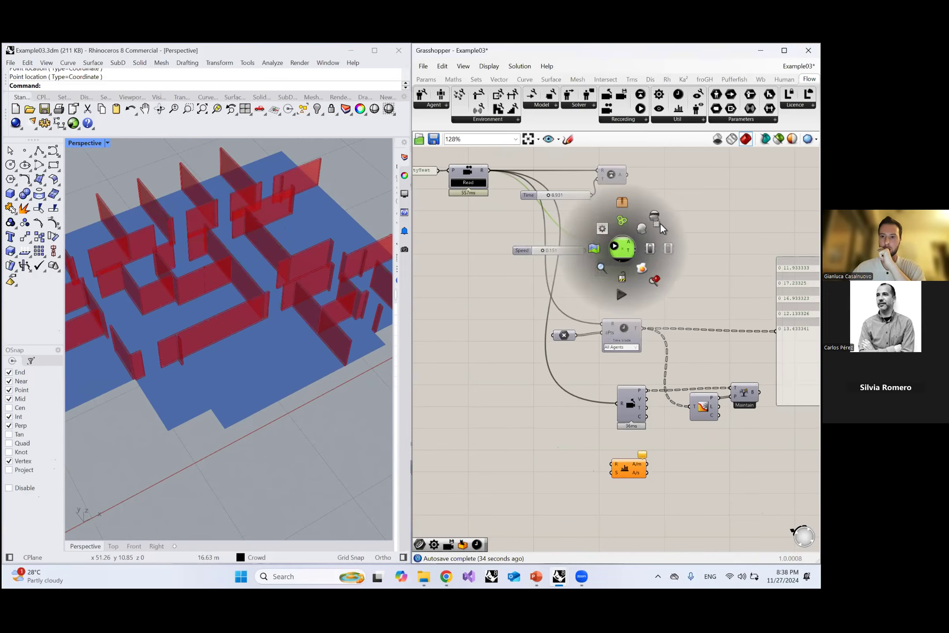
pyautogui.click(650, 224)
# Step: Wire the Read component's R output to EvaluateSection's R input
pyautogui.scroll(-2, 598, 216)
pyautogui.scroll(2, 551, 191)
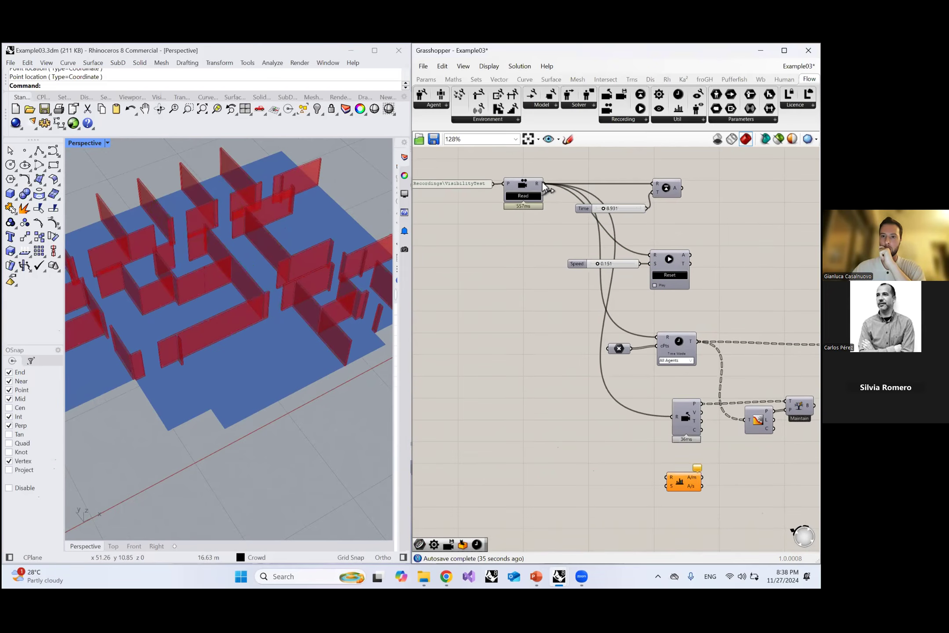
pyautogui.scroll(-1, 552, 191)
pyautogui.moveTo(544, 183); pyautogui.dragTo(635, 397)
pyautogui.scroll(3, 635, 403)
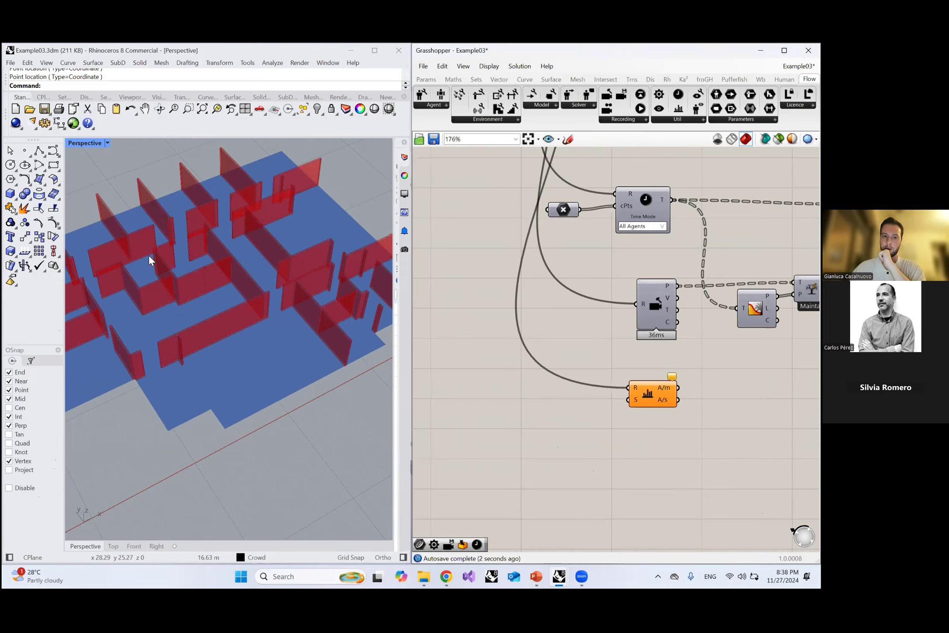
# Step: Draw a section line in Rhino across the passage between two wall ends on the floor plan
pyautogui.scroll(-5, 149, 256)
pyautogui.moveTo(236, 292); pyautogui.dragTo(231, 321, button='right')
pyautogui.scroll(5, 231, 321)
pyautogui.press('Return')
pyautogui.click(170, 325)
pyautogui.moveTo(227, 320); pyautogui.dragTo(263, 281, button='right')
# Step: Add a Curve parameter referencing the drawn section line and connect it to EvaluateSection's S input
pyautogui.doubleClick(602, 423)
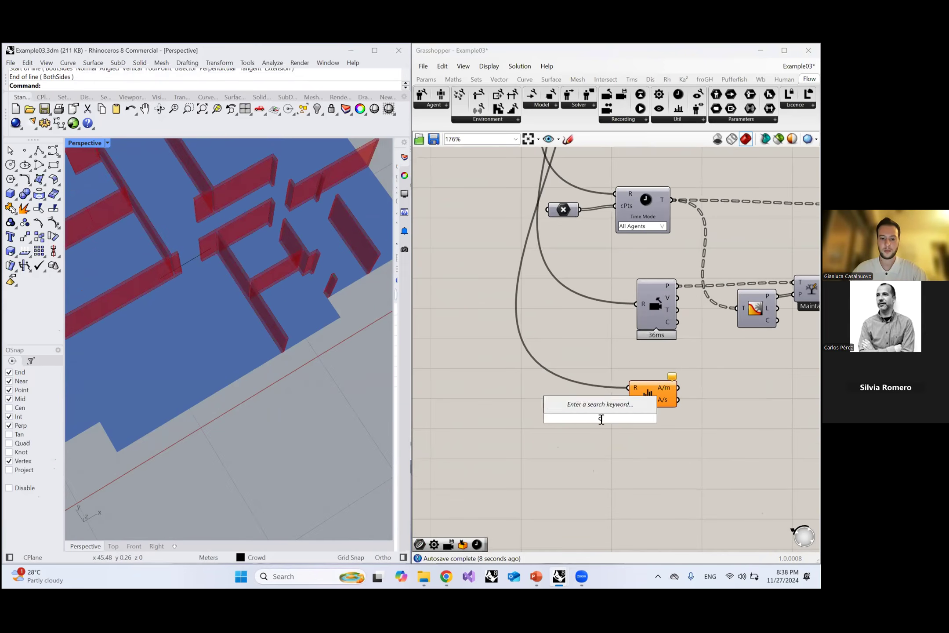
pyautogui.click(600, 421)
pyautogui.rightClick(599, 420)
pyautogui.click(628, 488)
pyautogui.click(188, 264)
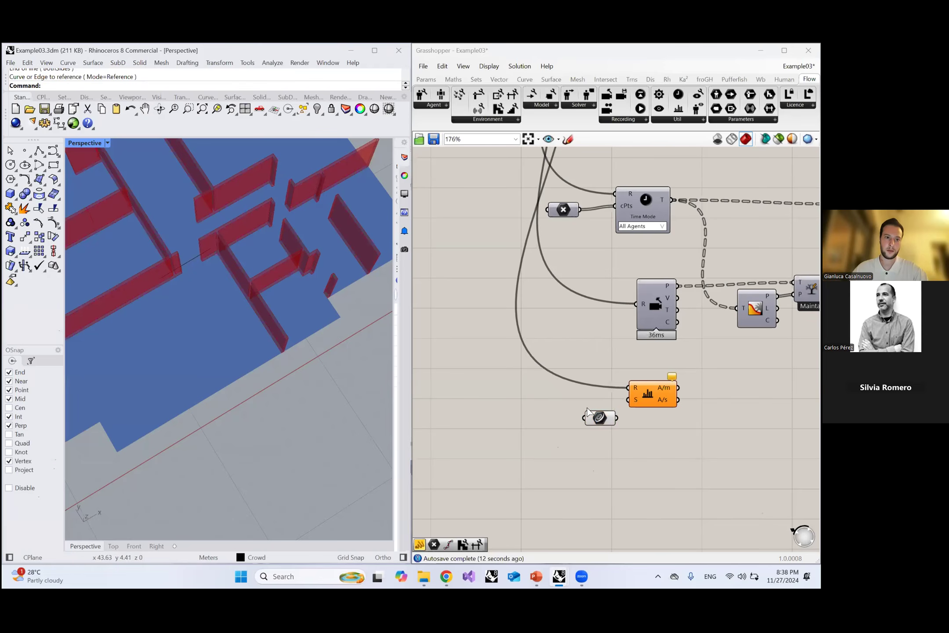
pyautogui.moveTo(617, 417); pyautogui.dragTo(649, 407)
# Step: Add a Panel and show EvaluateSection's A/s output in it
pyautogui.moveTo(758, 395); pyautogui.dragTo(621, 381, button='right')
pyautogui.doubleClick(620, 381)
pyautogui.write('panel')
pyautogui.press('Return')
pyautogui.moveTo(541, 389); pyautogui.dragTo(613, 393)
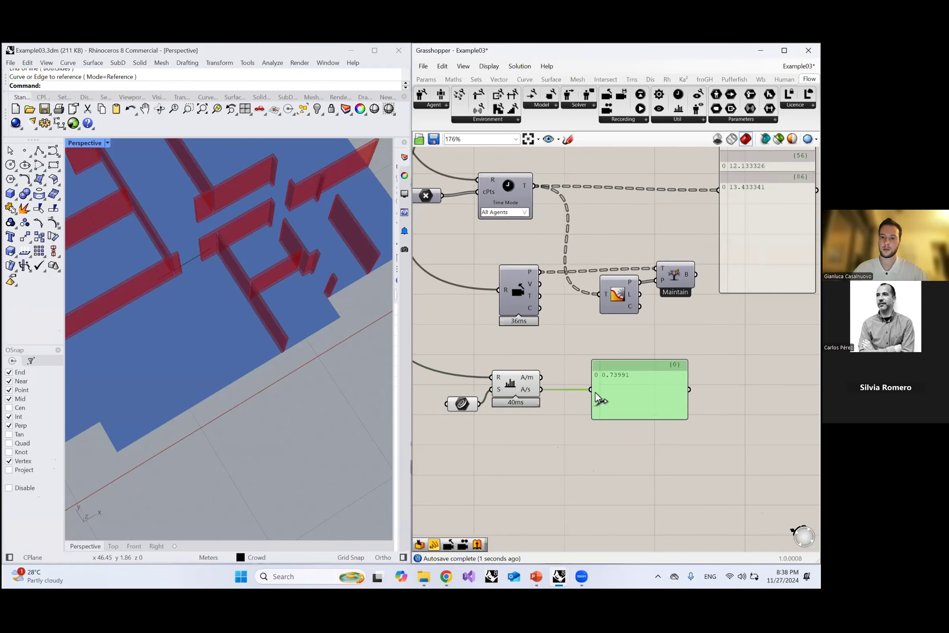
# Step: Switch the Panel to EvaluateSection's A/m output, inspect the section line in Rhino, and return the Panel to A/s
pyautogui.scroll(3, 553, 378)
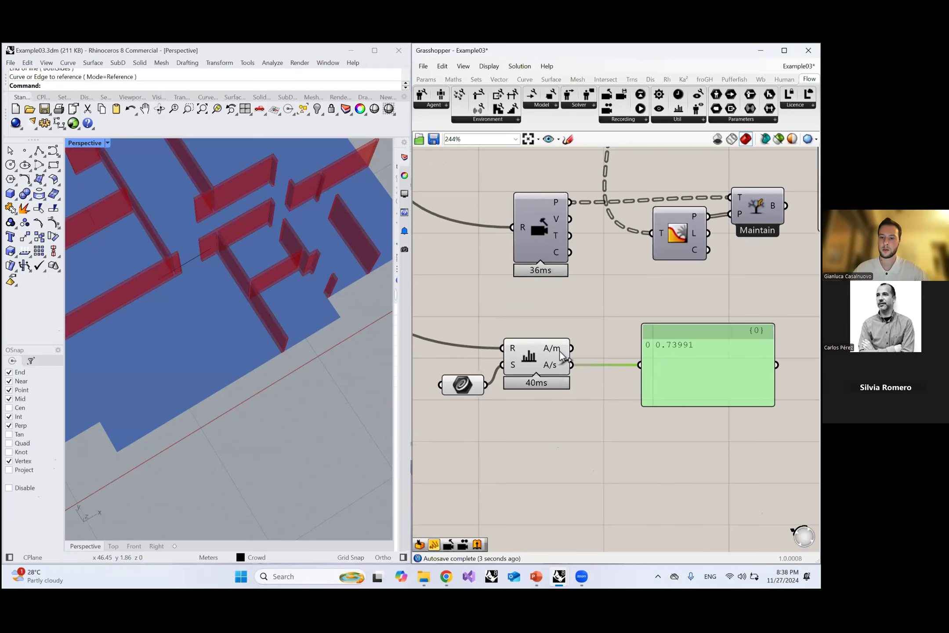
pyautogui.moveTo(640, 369); pyautogui.dragTo(641, 370)
pyautogui.click(190, 260)
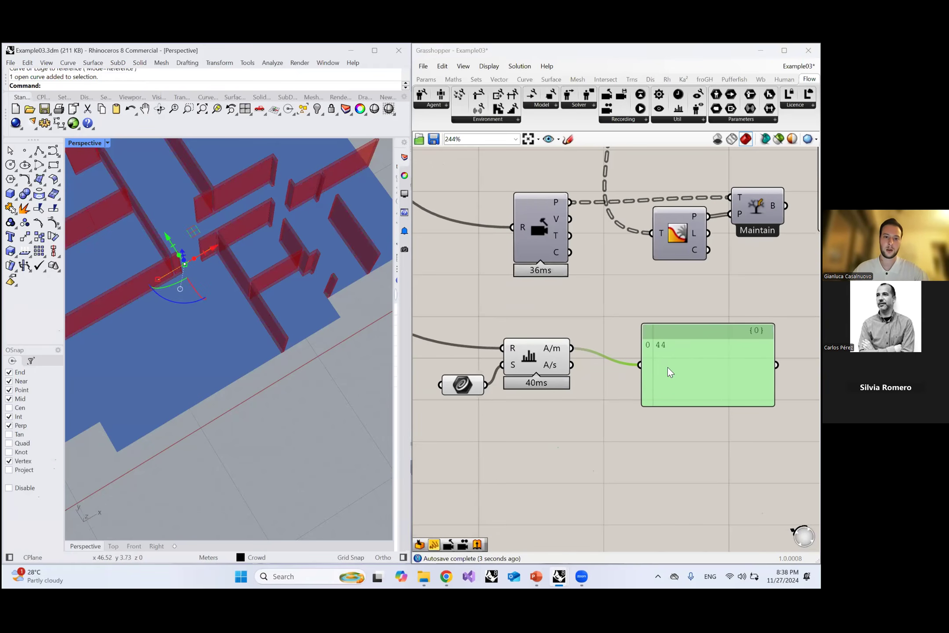
pyautogui.click(310, 389)
pyautogui.moveTo(574, 365); pyautogui.dragTo(654, 365)
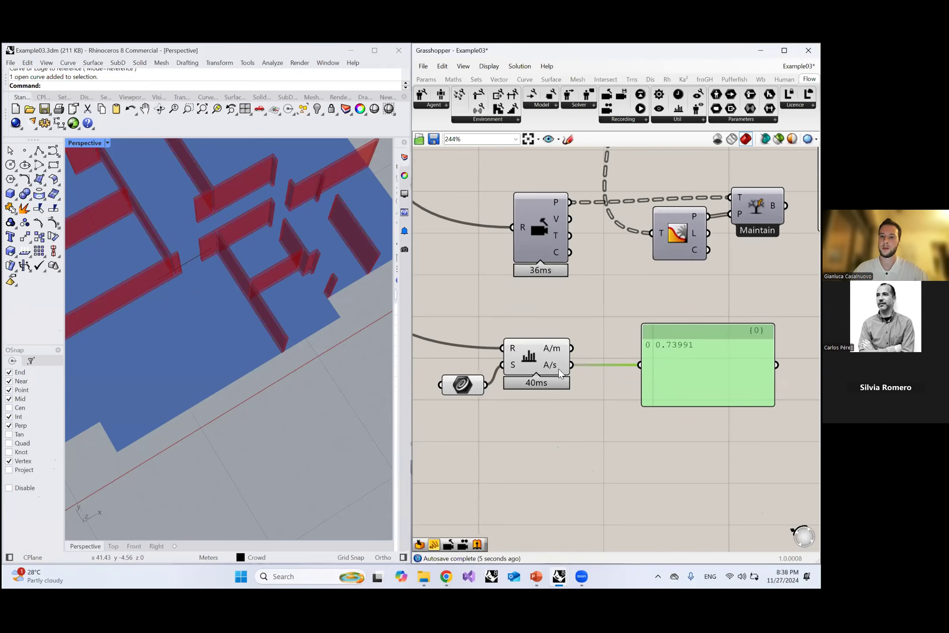
pyautogui.scroll(-2, 611, 358)
pyautogui.scroll(2, 570, 361)
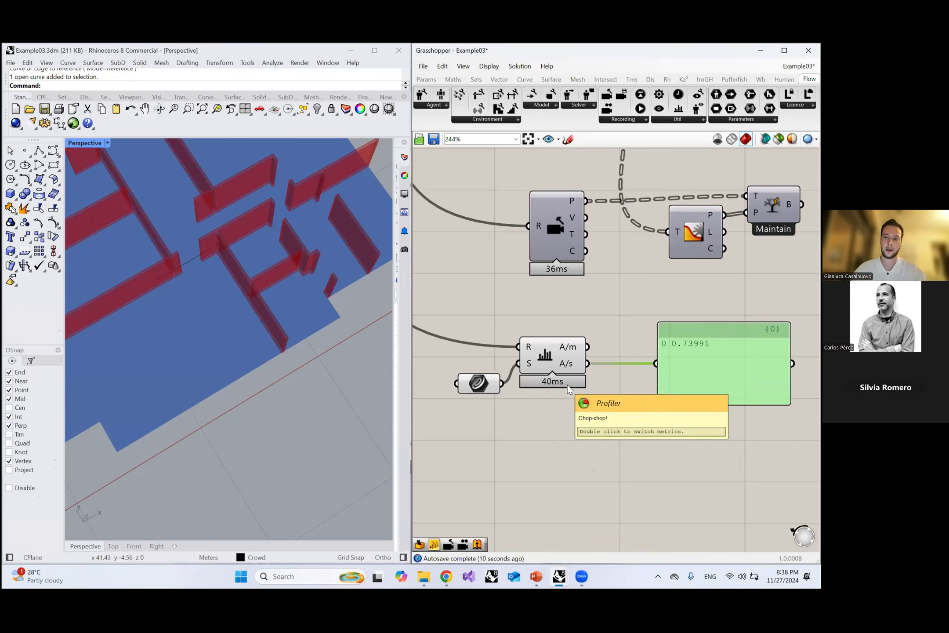
pyautogui.scroll(-3, 284, 364)
pyautogui.moveTo(285, 364); pyautogui.dragTo(240, 324, button='right')
pyautogui.scroll(-5, 642, 356)
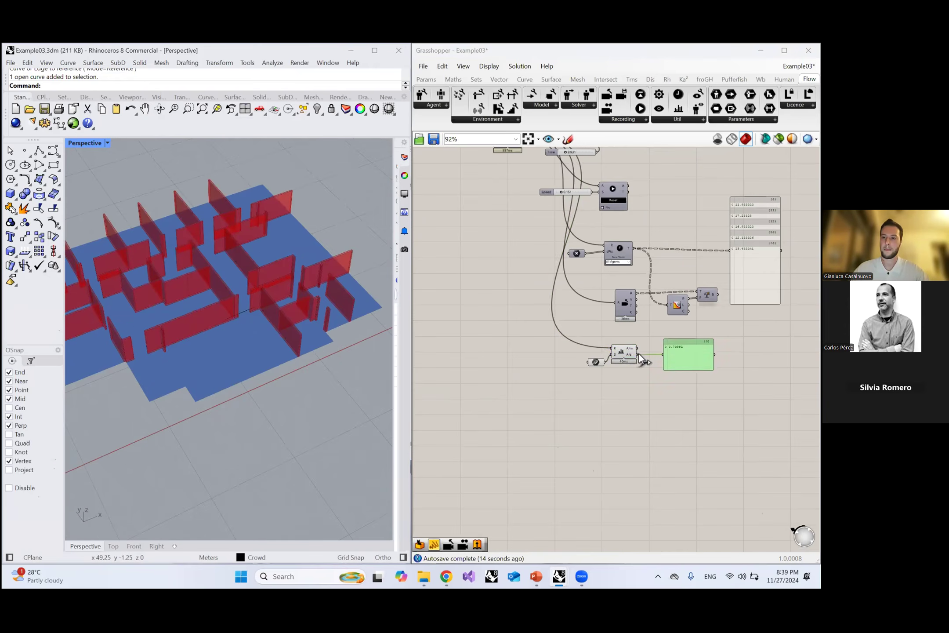
pyautogui.click(628, 355)
pyautogui.click(594, 361)
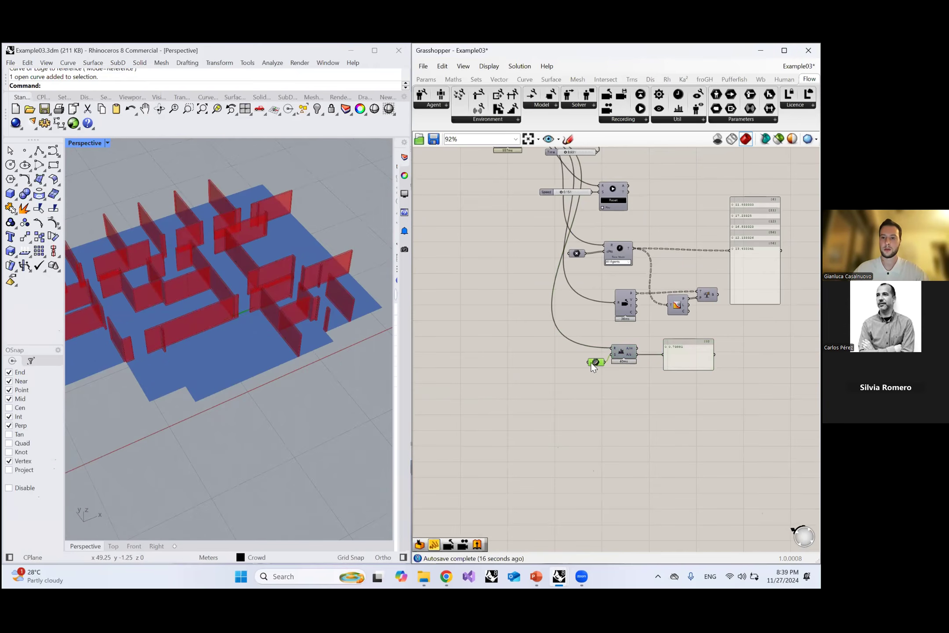
# Step: Place a Follow Agent component on the canvas below EvaluateSection
pyautogui.click(678, 120)
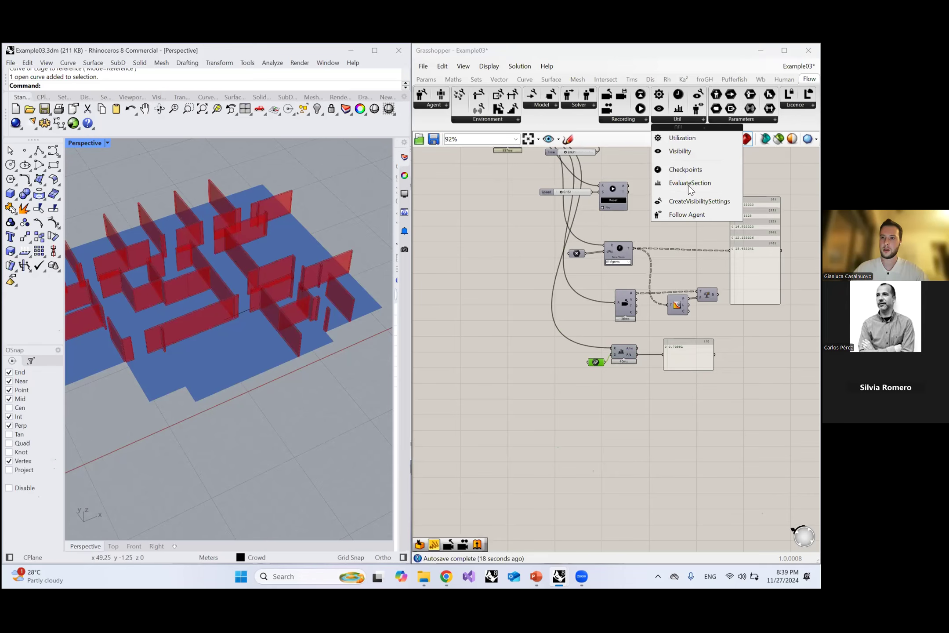
pyautogui.click(688, 217)
pyautogui.scroll(4, 638, 403)
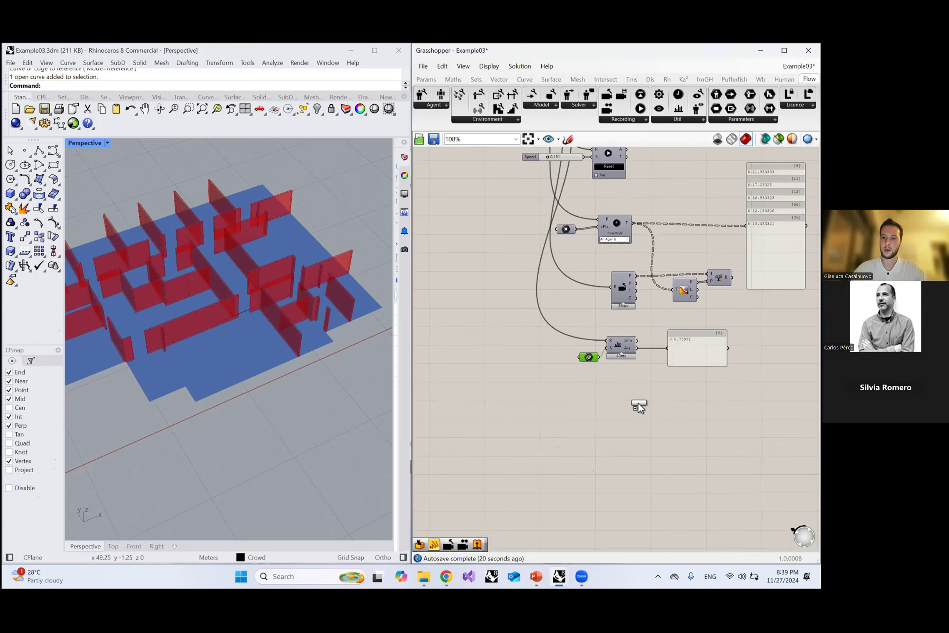
pyautogui.click(619, 402)
pyautogui.moveTo(620, 402); pyautogui.dragTo(623, 414)
pyautogui.scroll(-3, 629, 414)
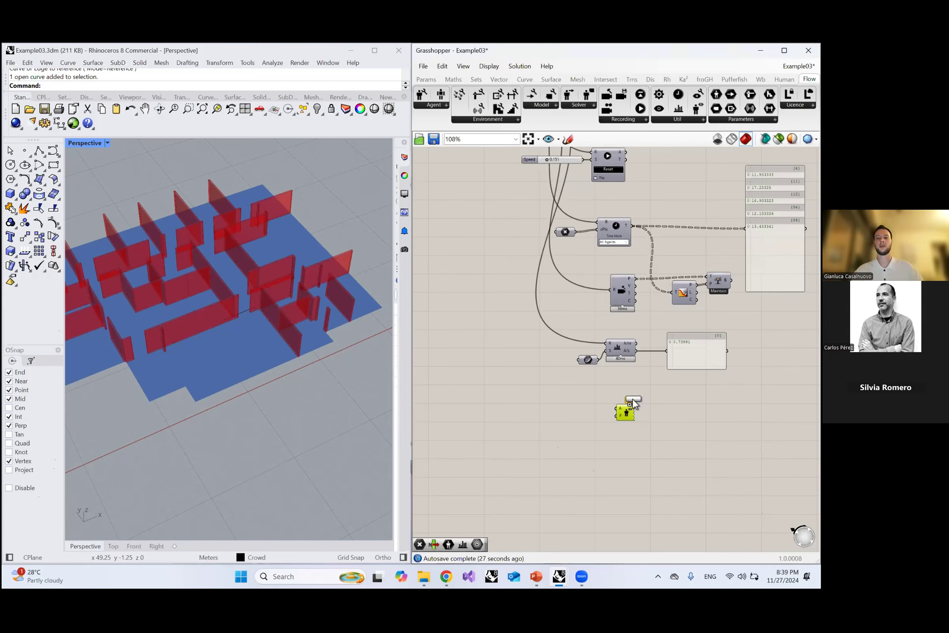
# Step: Move the component that outputs agents at a given time, together with its Time slider, down beside Follow Agent
pyautogui.moveTo(645, 297); pyautogui.dragTo(640, 410, button='right')
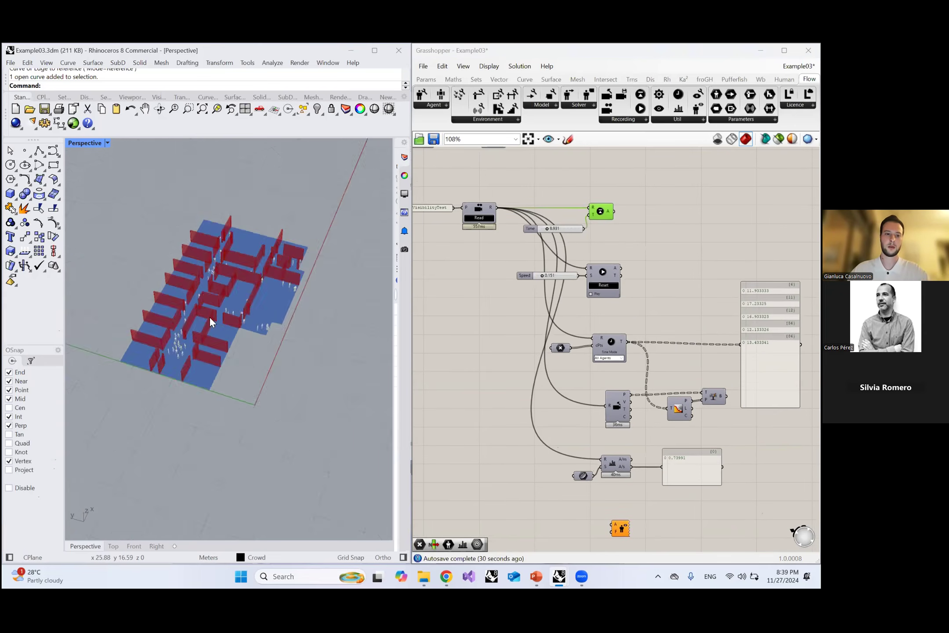
pyautogui.moveTo(633, 194); pyautogui.dragTo(550, 243)
pyautogui.scroll(-2, 600, 210)
pyautogui.moveTo(600, 210); pyautogui.dragTo(557, 396)
pyautogui.scroll(4, 556, 396)
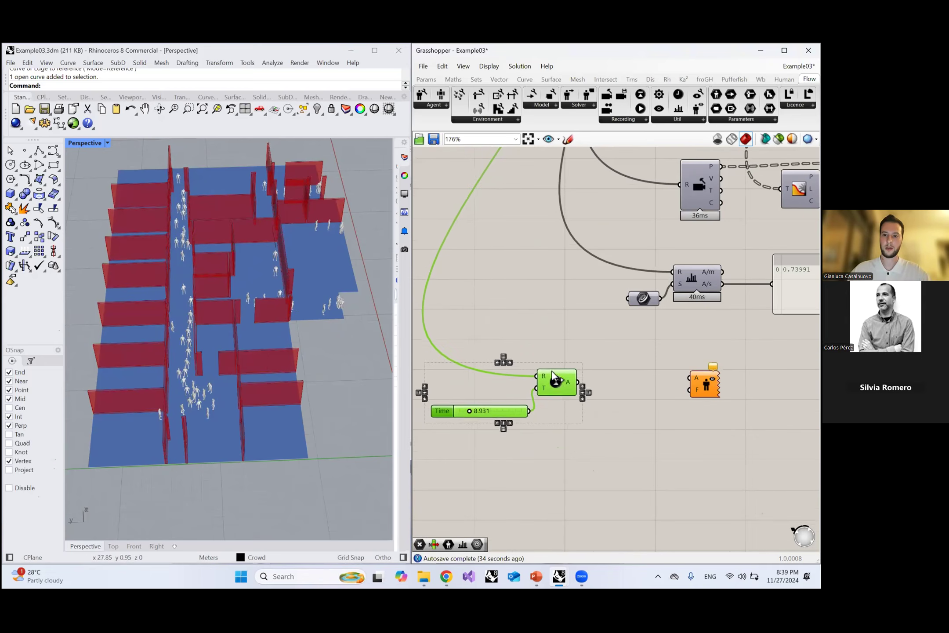
# Step: Add a List Item fed by the time-based component's A output and hide that component's preview
pyautogui.doubleClick(624, 377)
pyautogui.write('list ite')
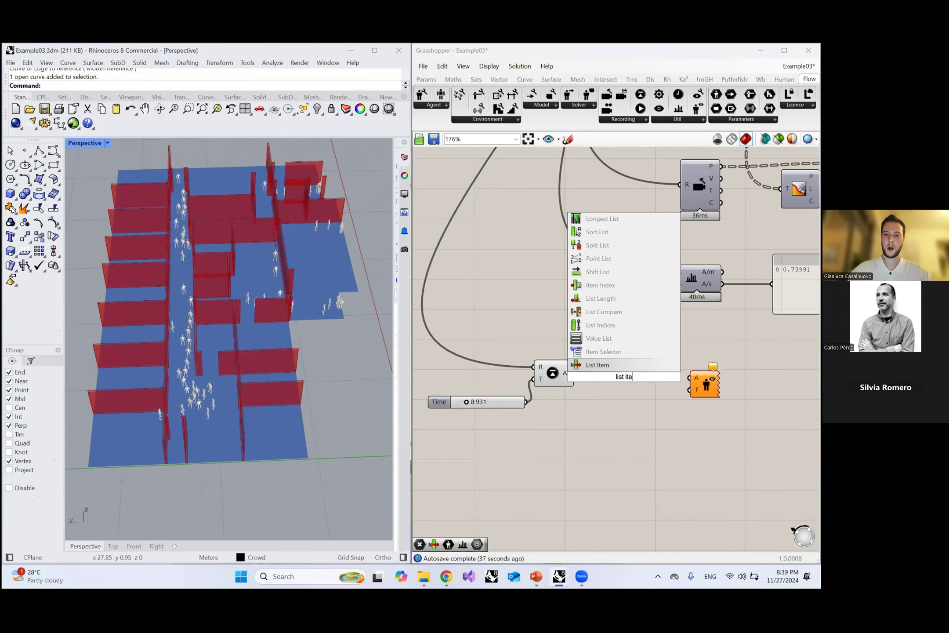
pyautogui.press('Return')
pyautogui.scroll(2, 598, 377)
pyautogui.moveTo(567, 371); pyautogui.dragTo(601, 376)
pyautogui.click(544, 375)
pyautogui.hotkey('ctrl', 'q')
pyautogui.click(551, 339)
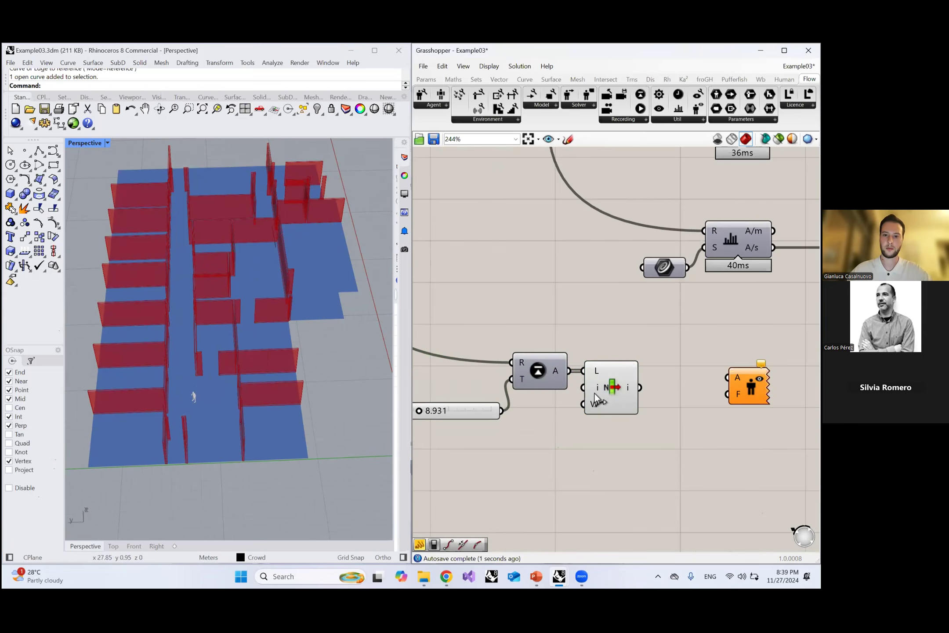
# Step: Connect the List Item output to Follow Agent's A input after viewing the single extracted agent in Rhino
pyautogui.click(595, 393)
pyautogui.scroll(5, 236, 421)
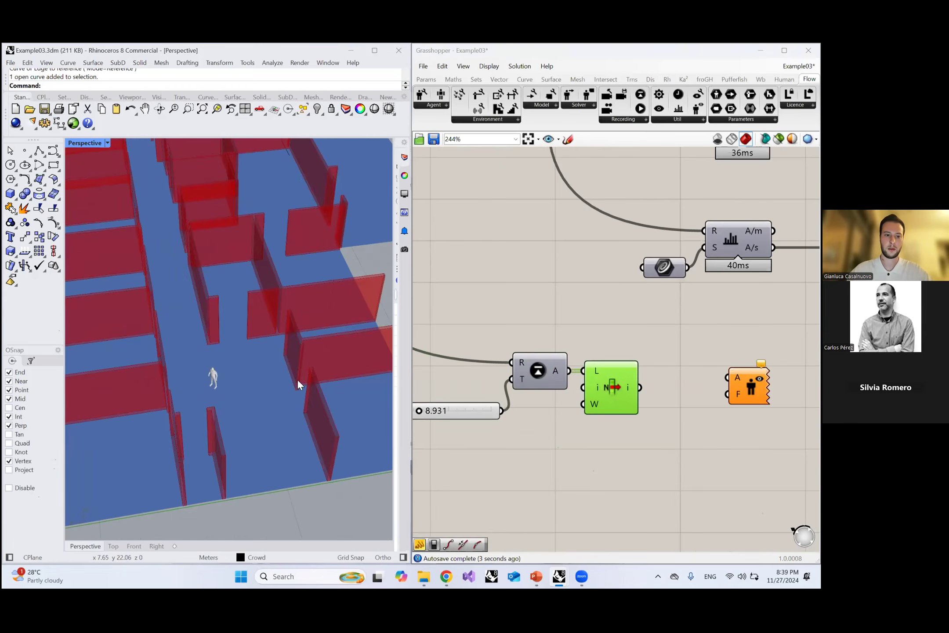
pyautogui.moveTo(643, 388); pyautogui.dragTo(604, 389, button='right')
pyautogui.moveTo(602, 387); pyautogui.dragTo(750, 398)
pyautogui.moveTo(707, 366); pyautogui.dragTo(666, 313, button='right')
# Step: Add a Boolean Toggle and connect it to Follow Agent's F input
pyautogui.doubleClick(651, 402)
pyautogui.write('boole')
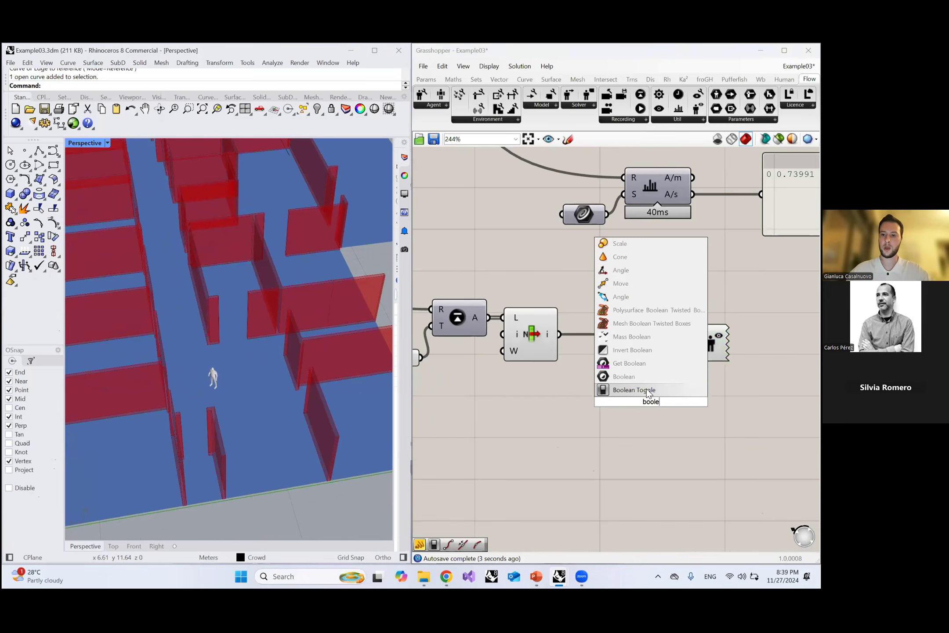
pyautogui.press('Return')
pyautogui.moveTo(655, 406); pyautogui.dragTo(608, 407)
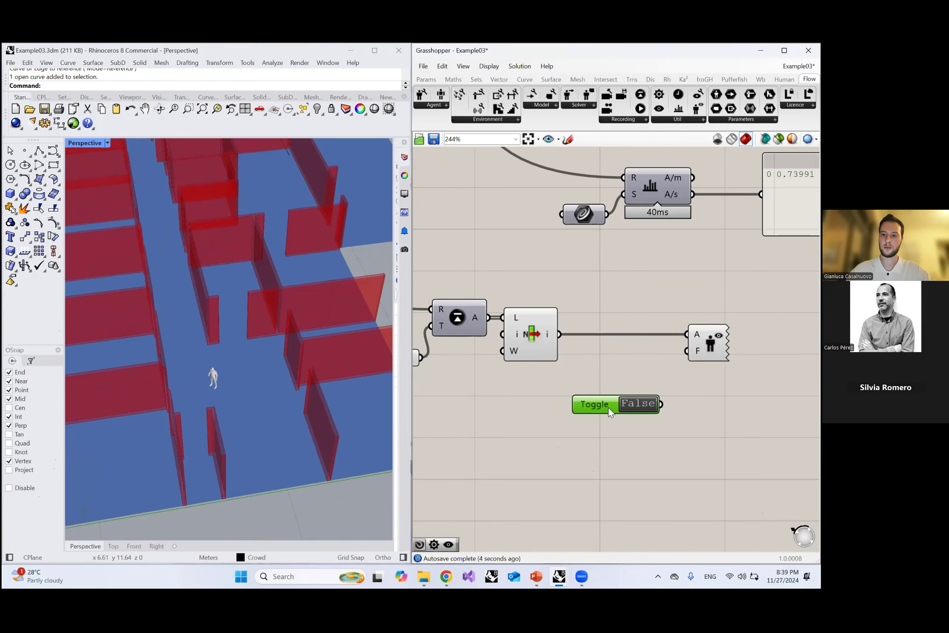
pyautogui.click(668, 381)
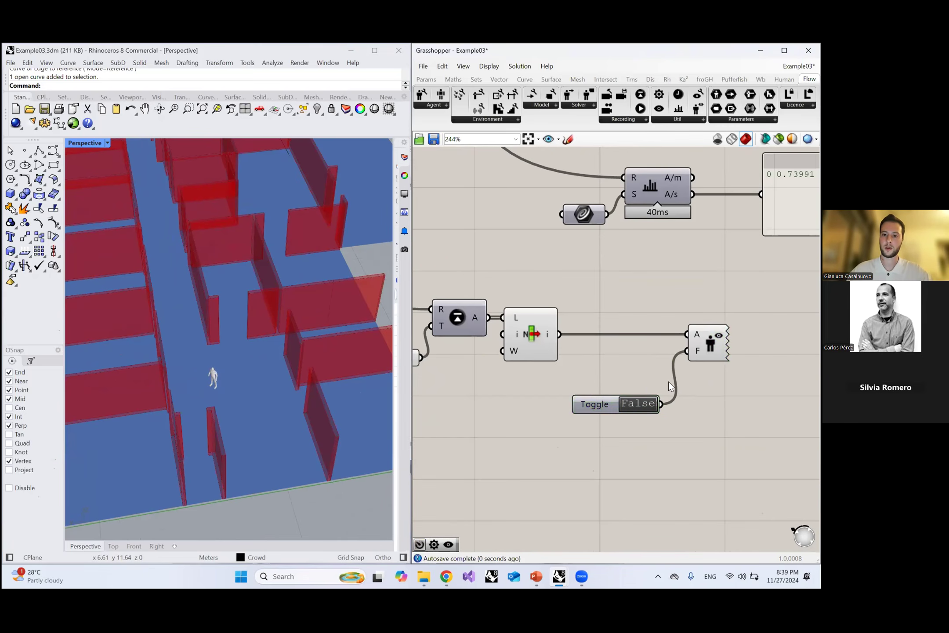
# Step: Set the Boolean Toggle to True and advance the Time slider to 31.976 and on to 37.475
pyautogui.doubleClick(640, 404)
pyautogui.scroll(-3, 684, 328)
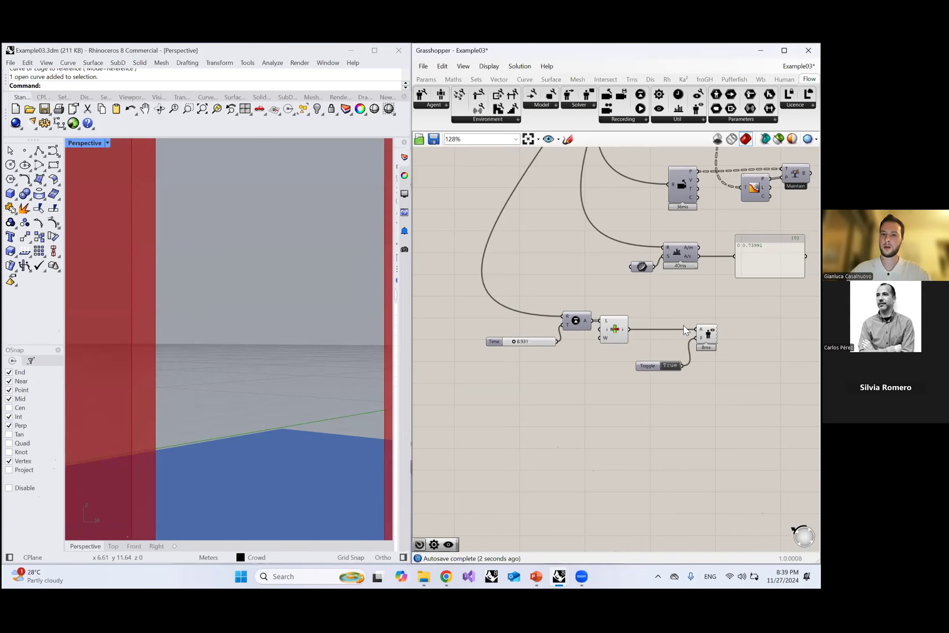
pyautogui.scroll(3, 549, 343)
pyautogui.moveTo(508, 341); pyautogui.dragTo(536, 354)
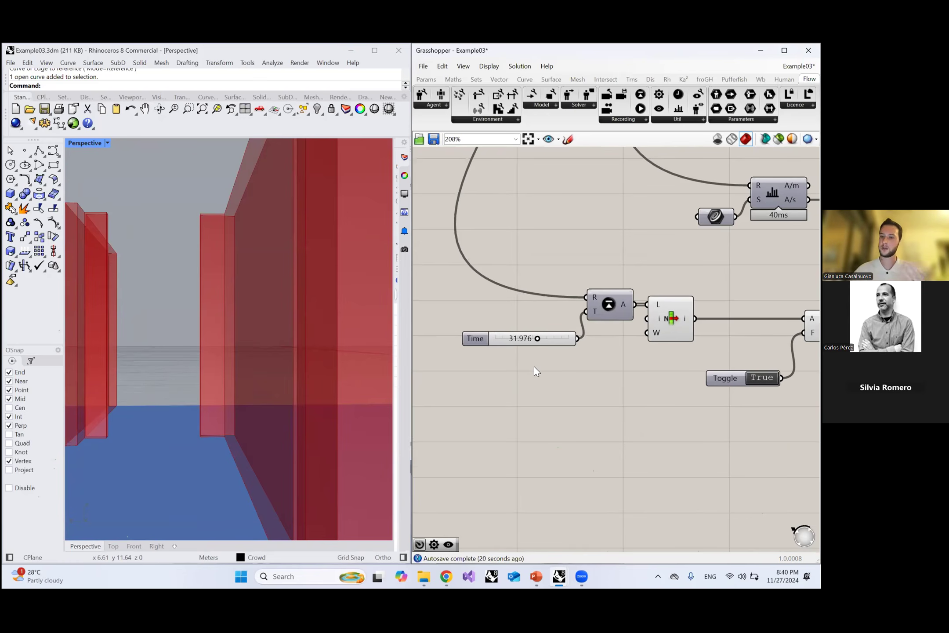
pyautogui.moveTo(538, 340); pyautogui.dragTo(545, 344)
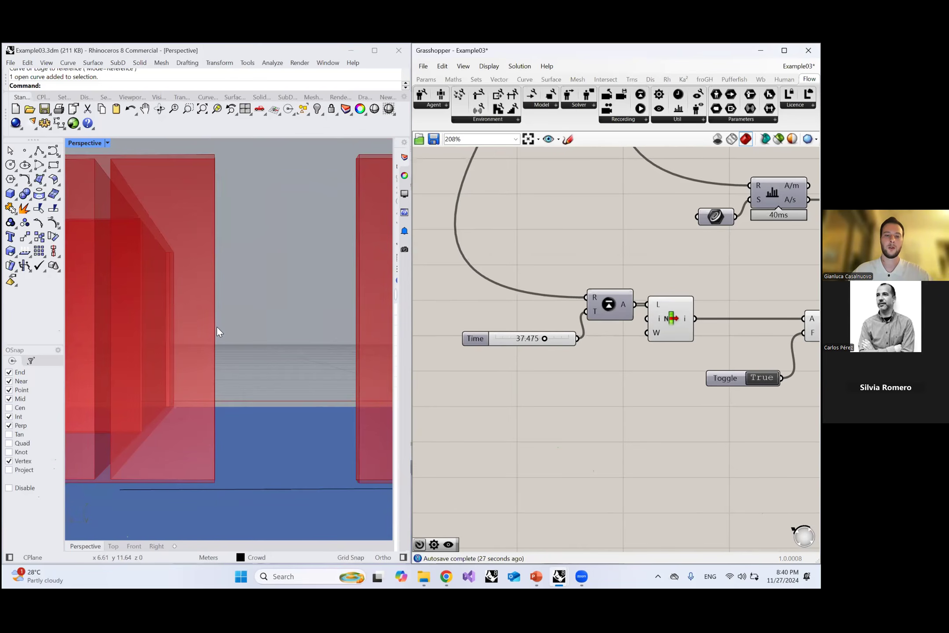
# Step: Set Follow Agent's toggle back to False and reposition Follow Agent just to the right of the toggle
pyautogui.moveTo(740, 378); pyautogui.dragTo(686, 362, button='right')
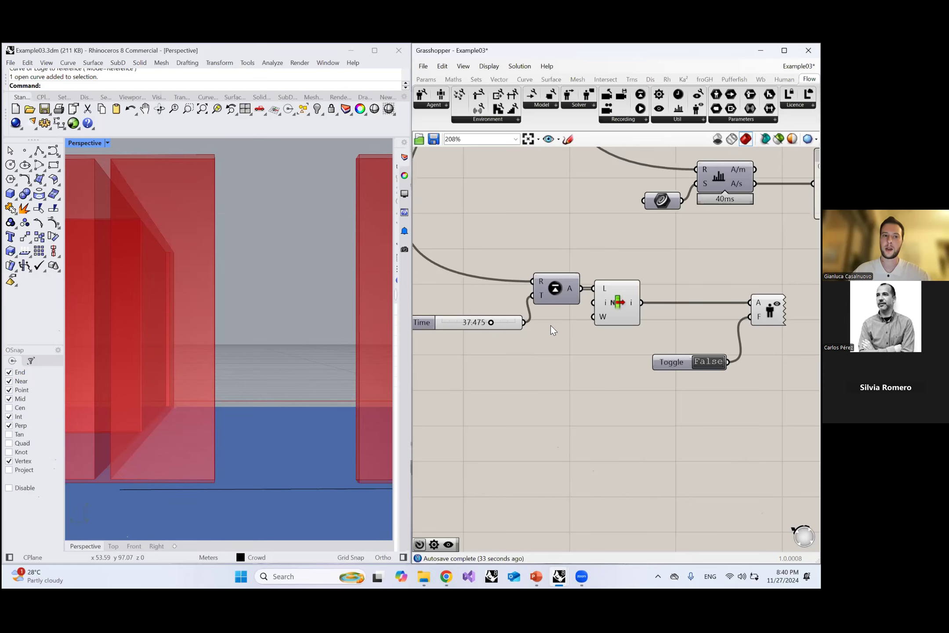
pyautogui.moveTo(770, 310); pyautogui.dragTo(774, 311)
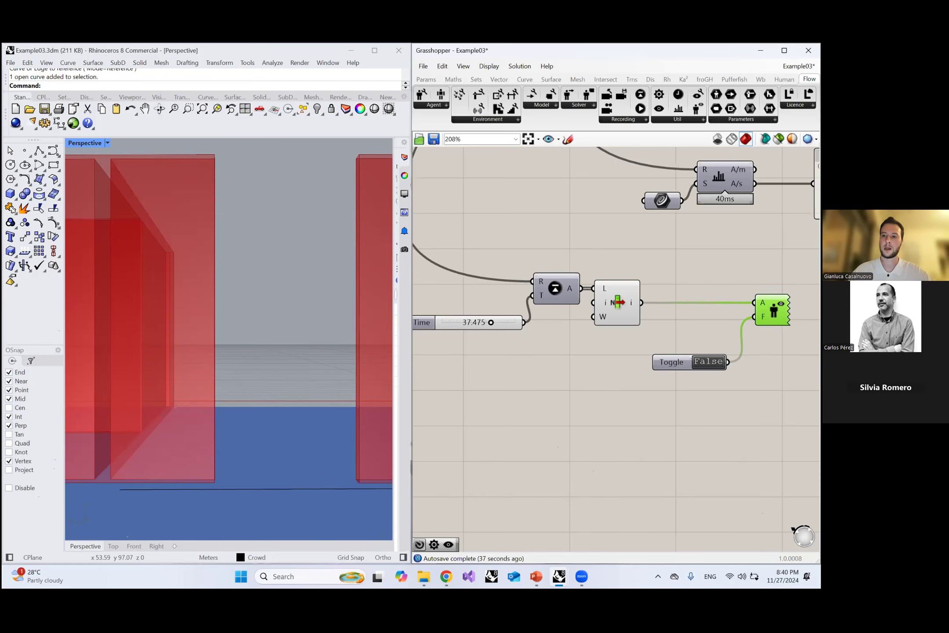
pyautogui.press('Escape')
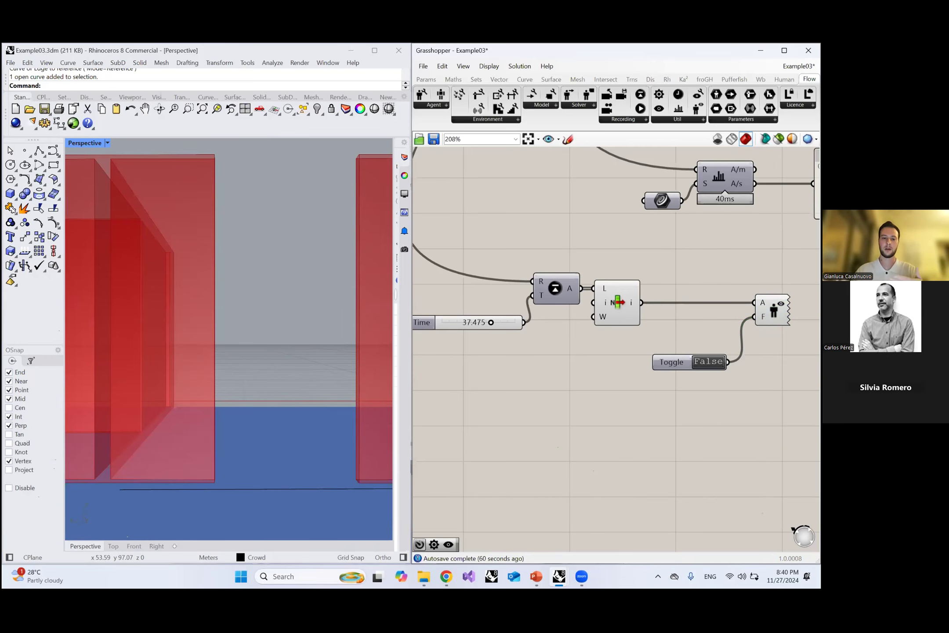
pyautogui.scroll(-2, 555, 282)
pyautogui.moveTo(742, 308); pyautogui.dragTo(704, 342)
pyautogui.click(617, 297)
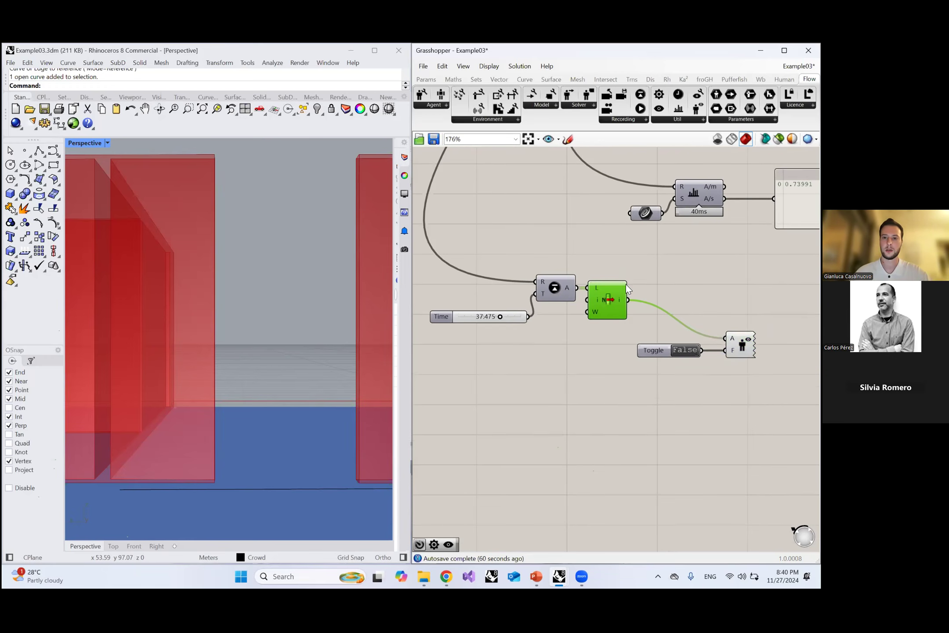
# Step: Place a Utilization component on the canvas below the Follow Agent group
pyautogui.click(691, 122)
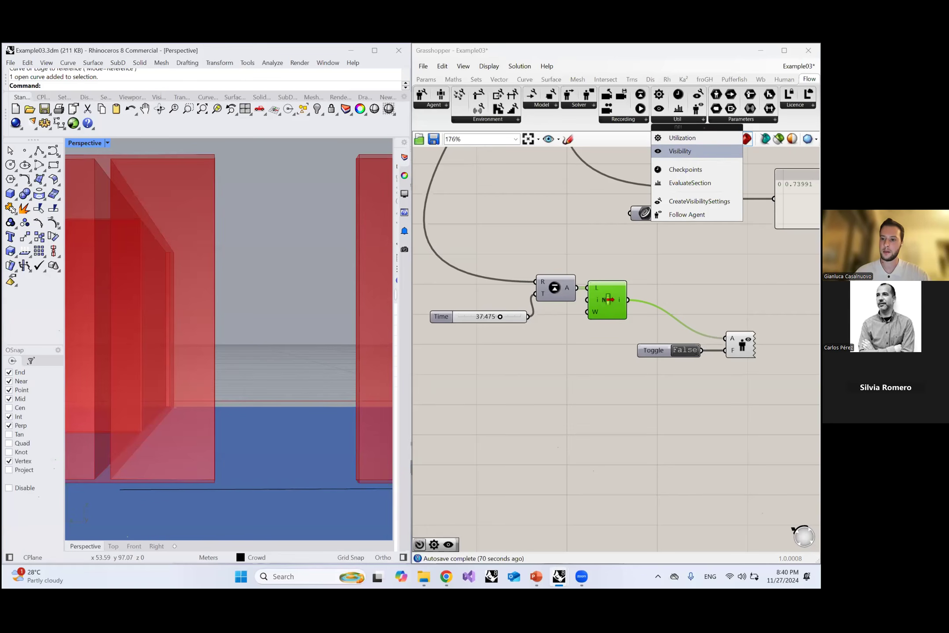
pyautogui.click(683, 137)
pyautogui.scroll(-3, 673, 264)
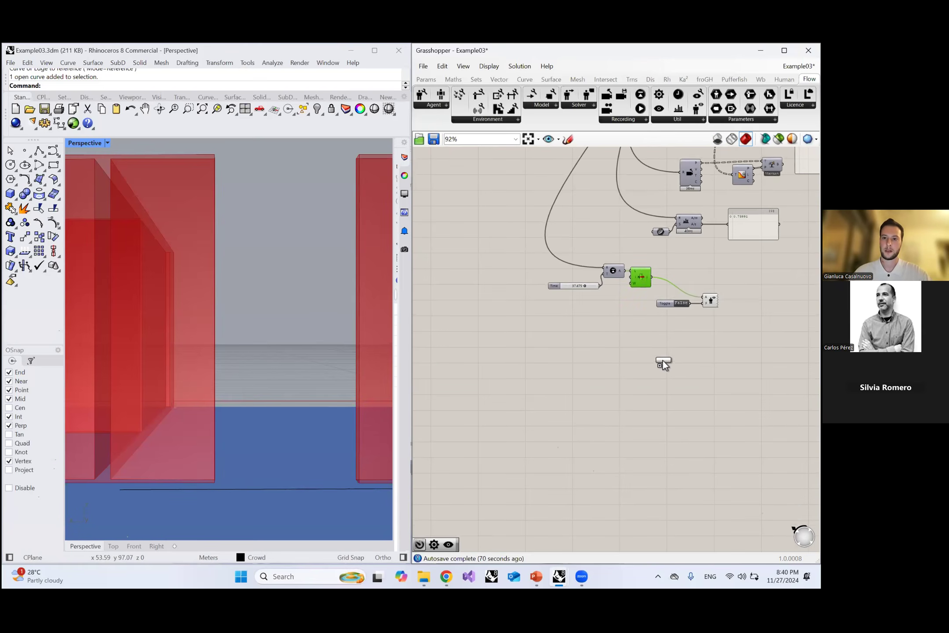
pyautogui.click(663, 361)
pyautogui.scroll(4, 664, 365)
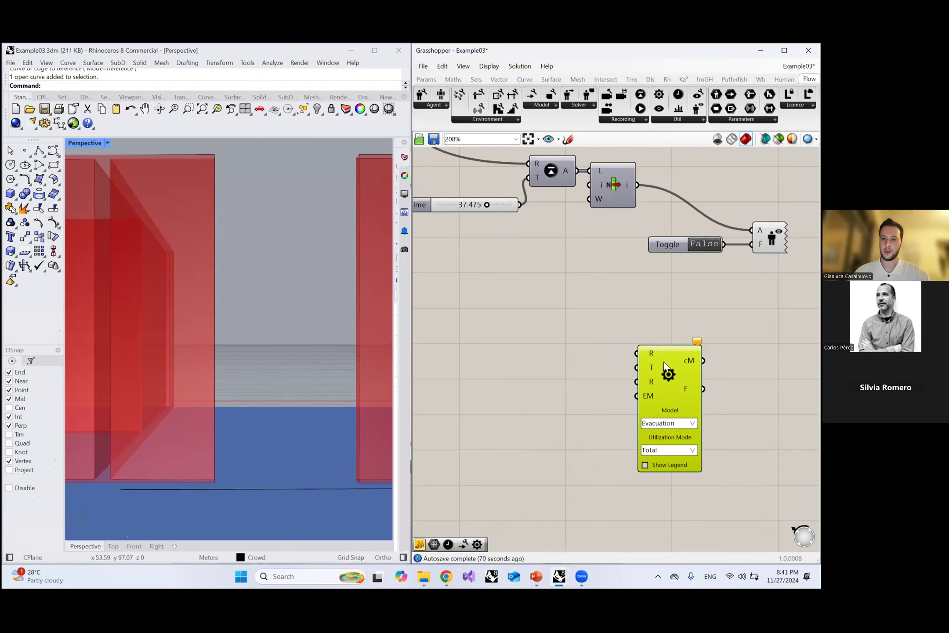
pyautogui.click(662, 334)
# Step: Connect the read recording output to Utilization's first R input
pyautogui.scroll(-7, 662, 335)
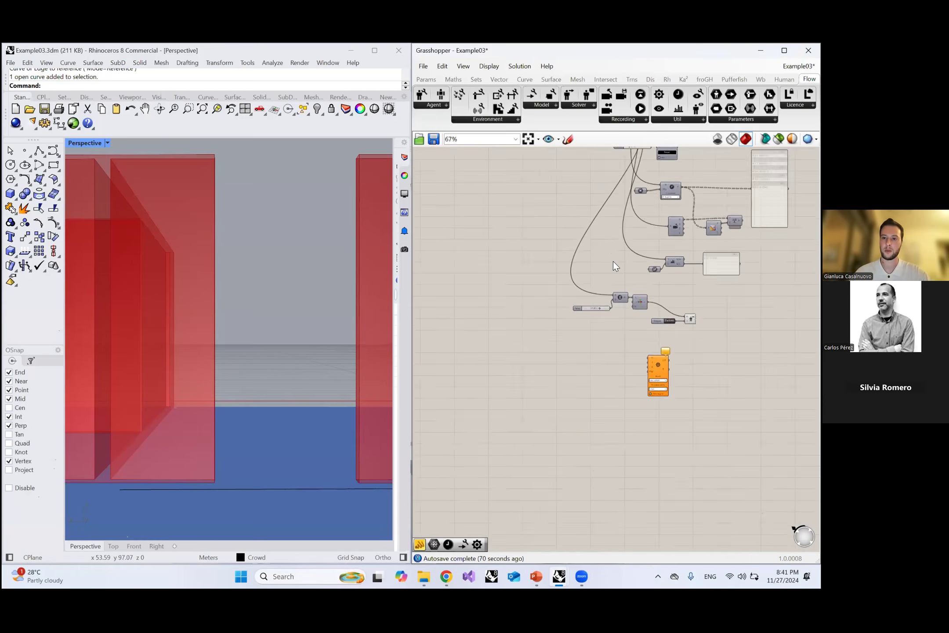
pyautogui.scroll(6, 612, 246)
pyautogui.moveTo(612, 247); pyautogui.dragTo(648, 368)
pyautogui.scroll(-6, 598, 204)
pyautogui.scroll(7, 623, 350)
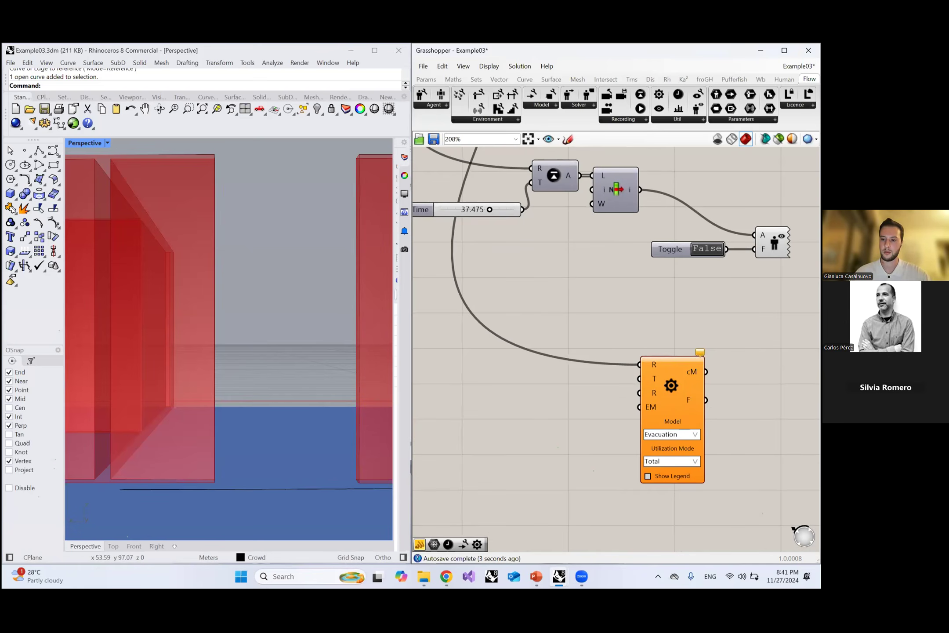
# Step: Switch Utilization's Model to Crowd and return it to Evacuation
pyautogui.click(671, 435)
pyautogui.click(658, 457)
pyautogui.moveTo(687, 436); pyautogui.dragTo(674, 418)
pyautogui.click(674, 418)
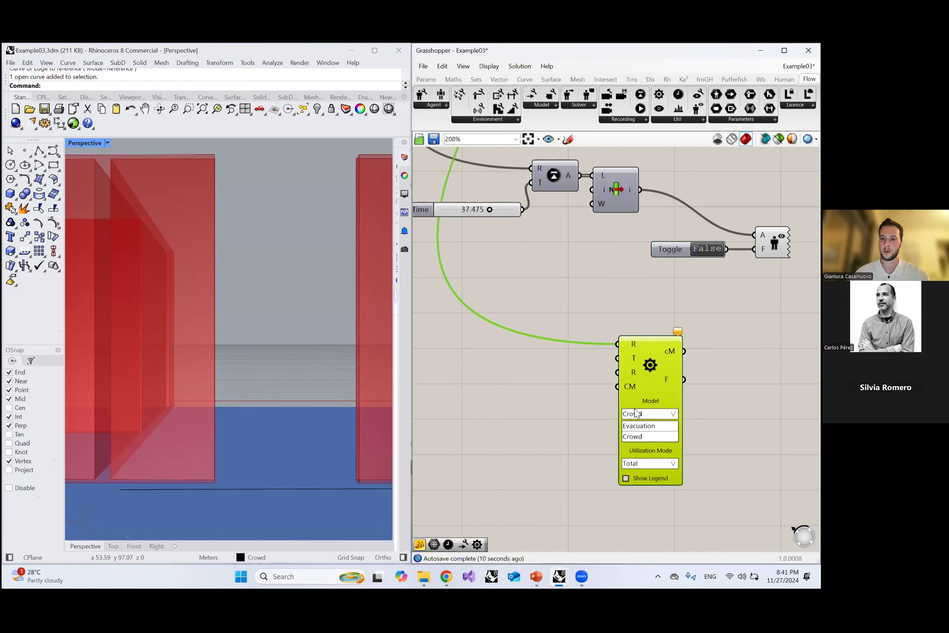
pyautogui.click(640, 427)
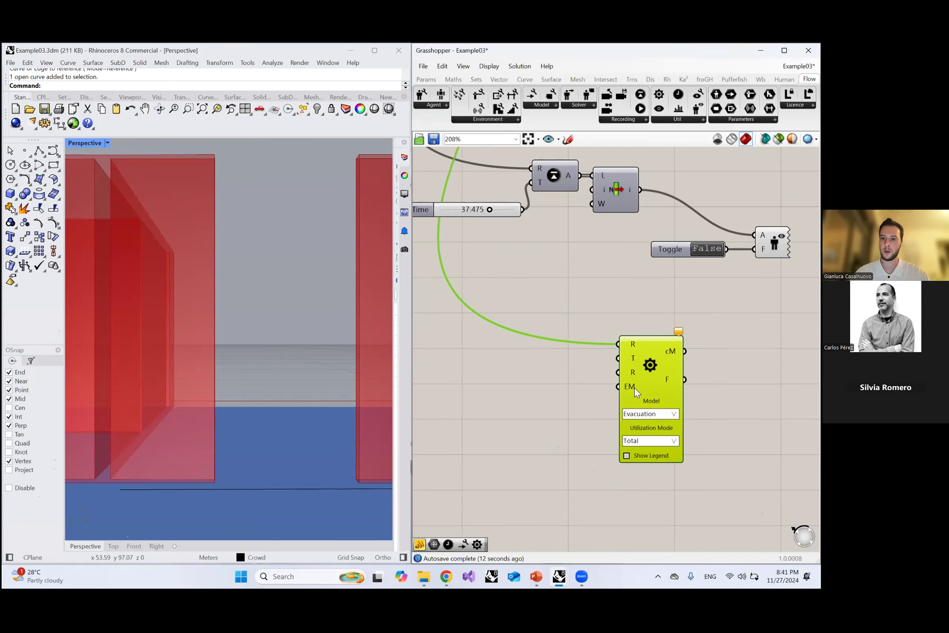
# Step: Connect the evacuation model from the simulation setup to Utilization's EM input
pyautogui.click(707, 394)
pyautogui.scroll(-7, 708, 392)
pyautogui.moveTo(523, 216); pyautogui.dragTo(580, 314, button='right')
pyautogui.scroll(4, 533, 272)
pyautogui.moveTo(533, 272); pyautogui.dragTo(617, 427, button='right')
pyautogui.moveTo(533, 397); pyautogui.dragTo(632, 456)
pyautogui.scroll(-7, 514, 282)
pyautogui.scroll(5, 644, 440)
pyautogui.scroll(5, 669, 434)
pyautogui.scroll(-7, 235, 320)
# Step: Hide the preview of the Floor component so that it does not overlap the utilization heatmap
pyautogui.moveTo(235, 319); pyautogui.dragTo(245, 344, button='right')
pyautogui.scroll(-8, 580, 308)
pyautogui.moveTo(425, 263); pyautogui.dragTo(718, 420, button='right')
pyautogui.scroll(5, 547, 312)
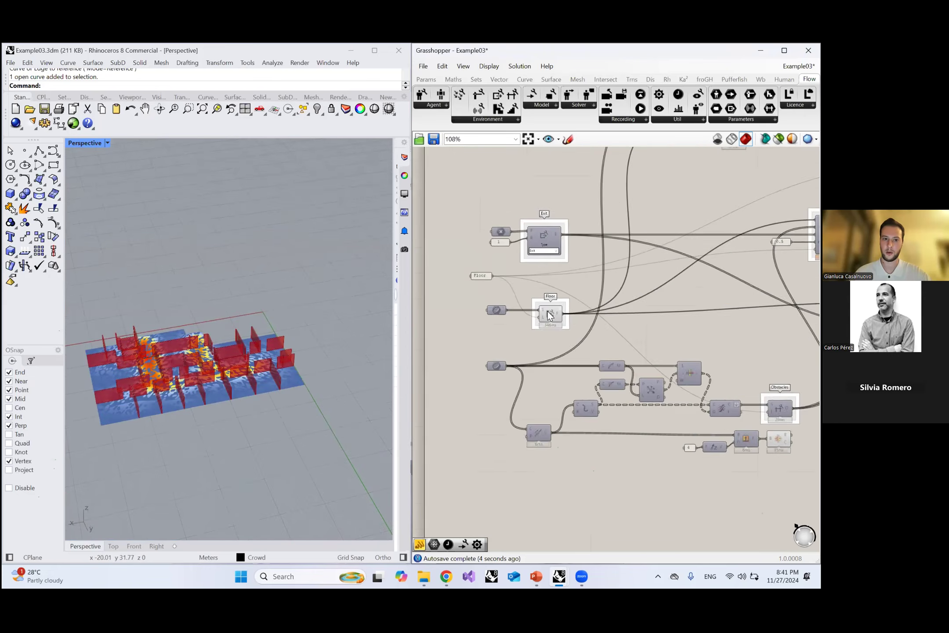
pyautogui.scroll(2, 548, 312)
pyautogui.click(549, 313)
pyautogui.click(679, 333)
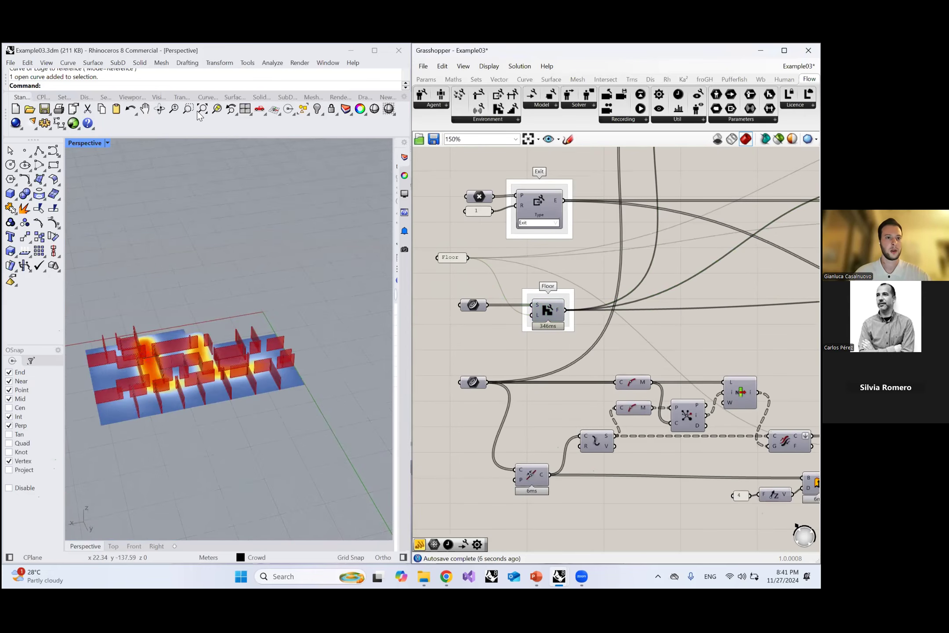
# Step: Frame the utilization heatmap in Rhino and enable Show Legend on the Utilization component
pyautogui.moveTo(262, 373); pyautogui.dragTo(229, 248, button='right')
pyautogui.scroll(-6, 246, 297)
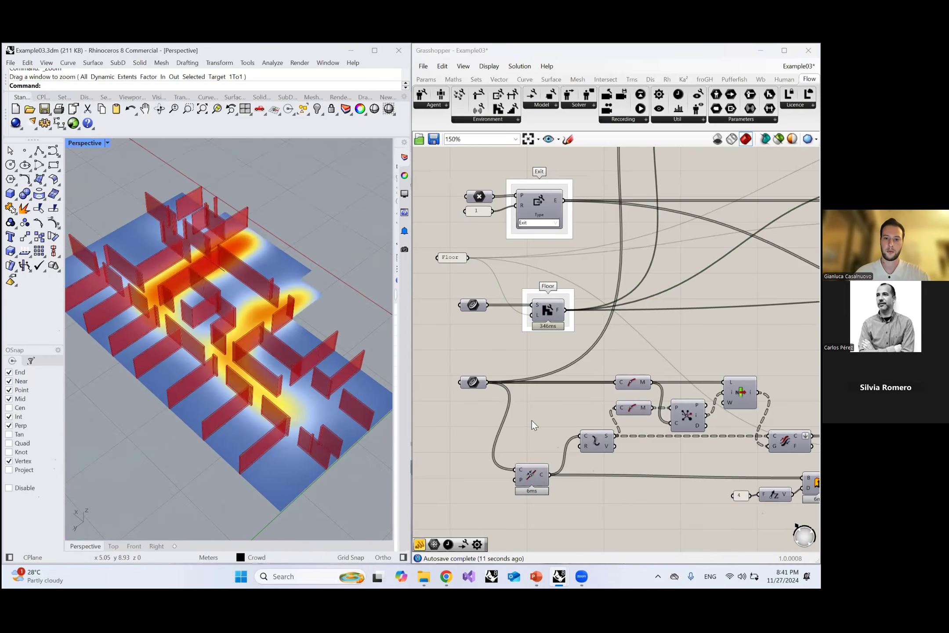
pyautogui.scroll(-5, 519, 310)
pyautogui.scroll(-4, 585, 364)
pyautogui.moveTo(766, 429); pyautogui.dragTo(506, 298, button='right')
pyautogui.scroll(5, 584, 369)
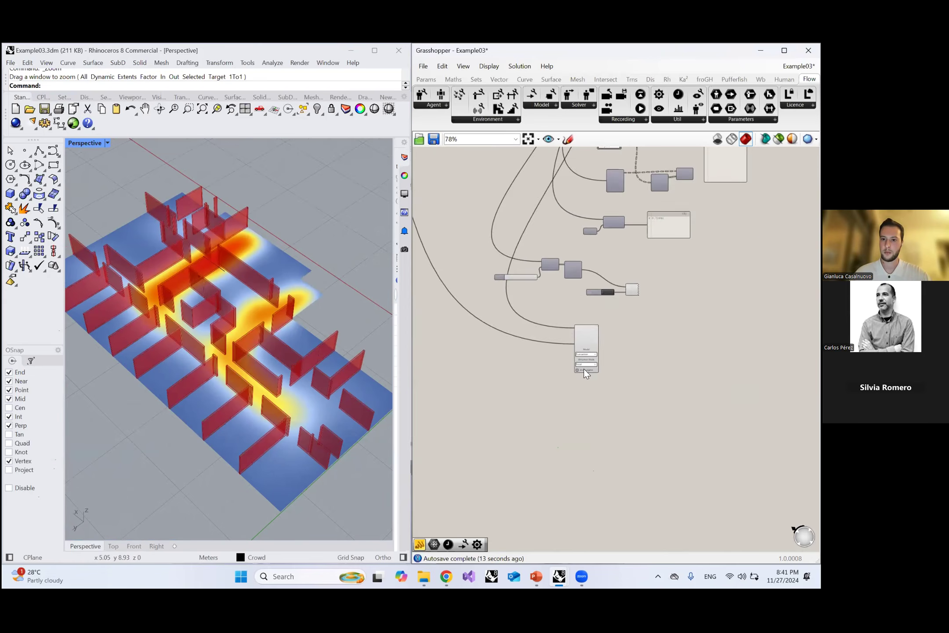
pyautogui.scroll(5, 584, 370)
pyautogui.click(566, 374)
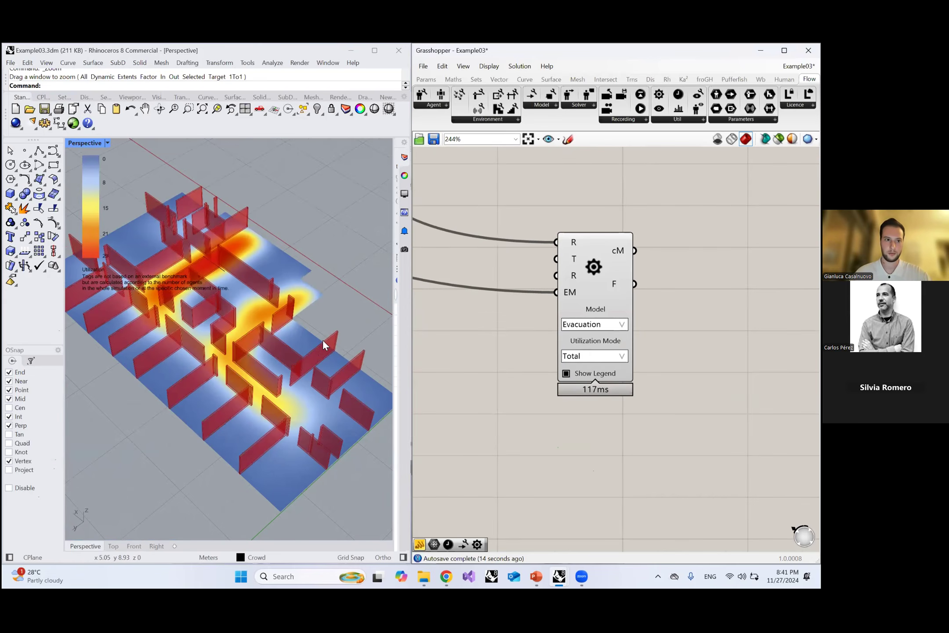
# Step: Examine the utilization heatmap against its legend, comparing the busiest corridors across the floor plan
pyautogui.scroll(-3, 241, 265)
pyautogui.moveTo(248, 336); pyautogui.dragTo(276, 355, button='right')
pyautogui.scroll(5, 259, 374)
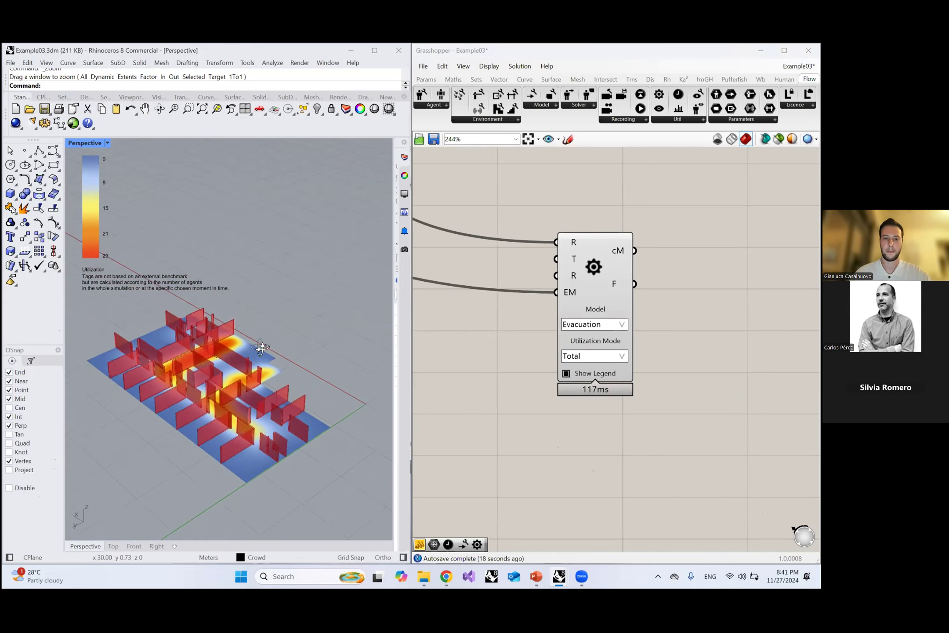
pyautogui.moveTo(166, 327)
pyautogui.mouseDown(button='right')
pyautogui.moveTo(173, 355)
pyautogui.moveTo(163, 341)
pyautogui.mouseUp(button='right')
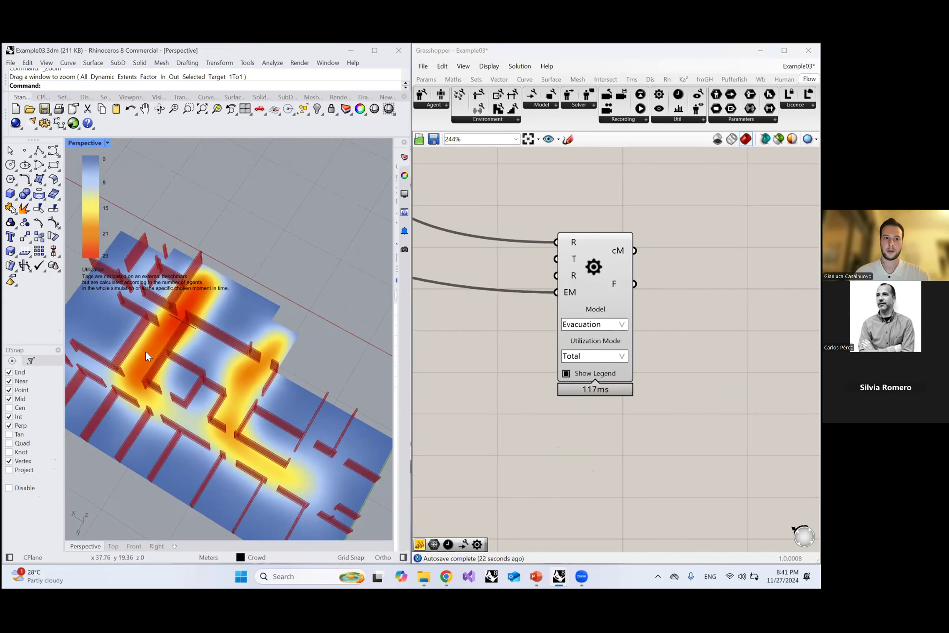
pyautogui.moveTo(585, 280); pyautogui.dragTo(587, 284)
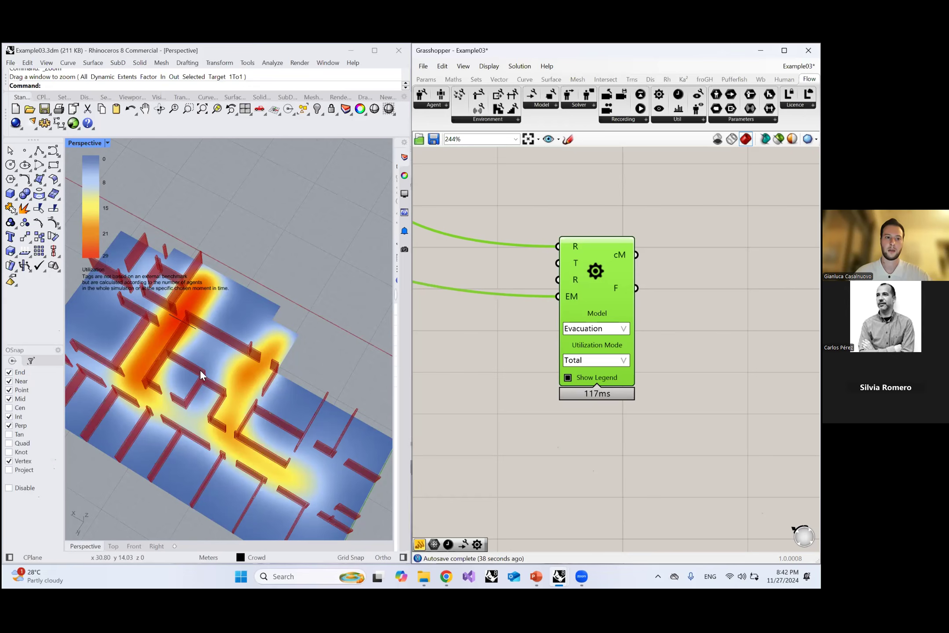
pyautogui.scroll(-2, 121, 264)
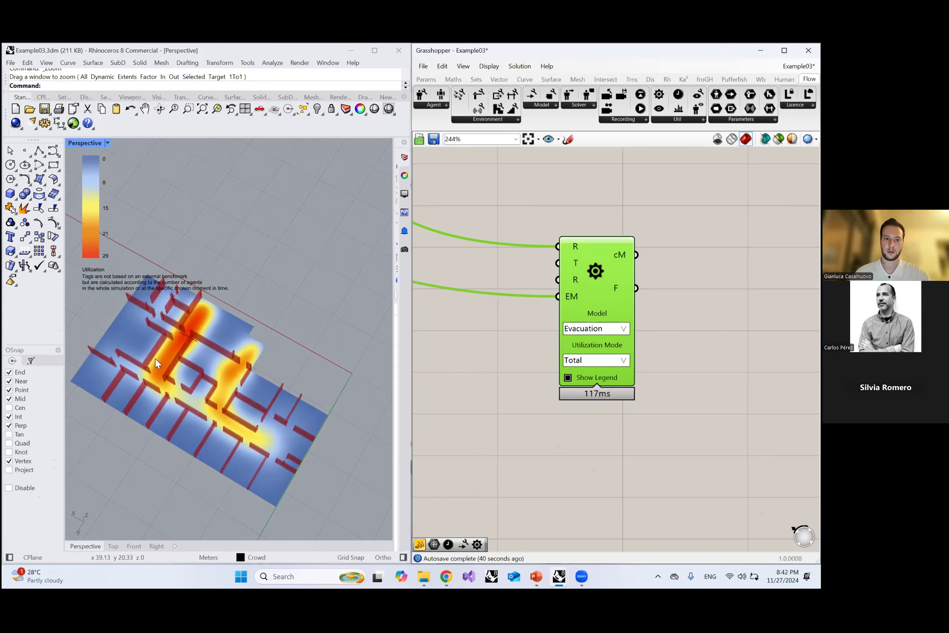
pyautogui.moveTo(228, 385); pyautogui.dragTo(251, 392, button='right')
pyautogui.scroll(2, 259, 377)
pyautogui.scroll(-1, 520, 366)
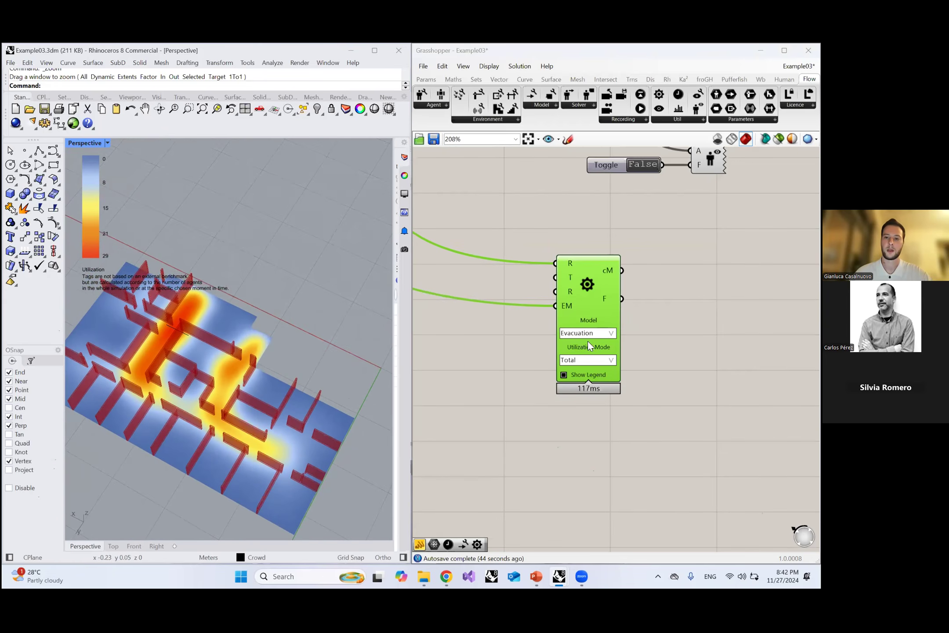
# Step: Draw a closed four-sided polyline on the floor plan around the yellow end of the lower corridor as a section region
pyautogui.moveTo(571, 293)
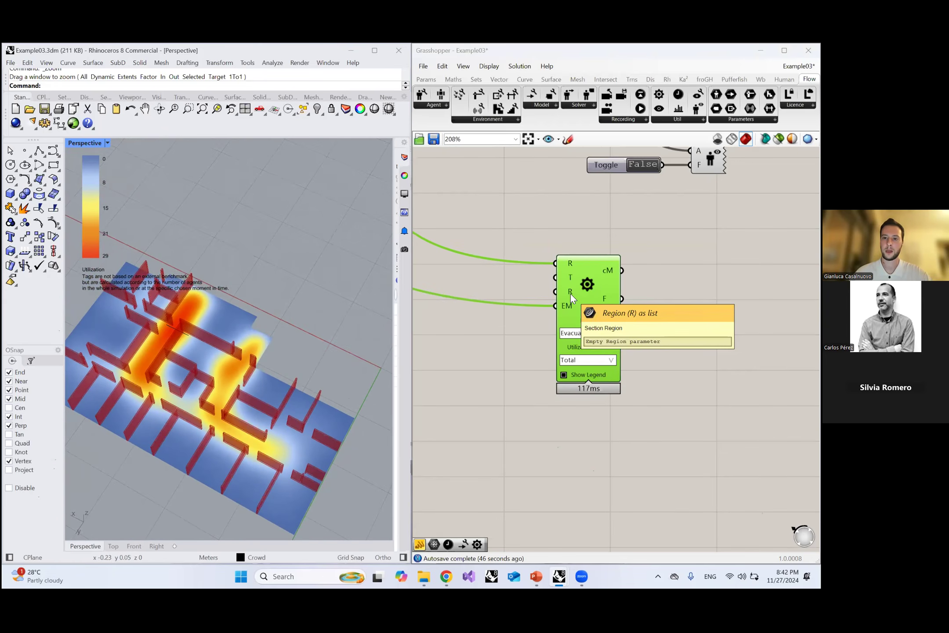
pyautogui.write('po')
pyautogui.press('Return')
pyautogui.click(208, 457)
pyautogui.click(253, 477)
pyautogui.click(298, 437)
pyautogui.click(228, 394)
pyautogui.click(209, 457)
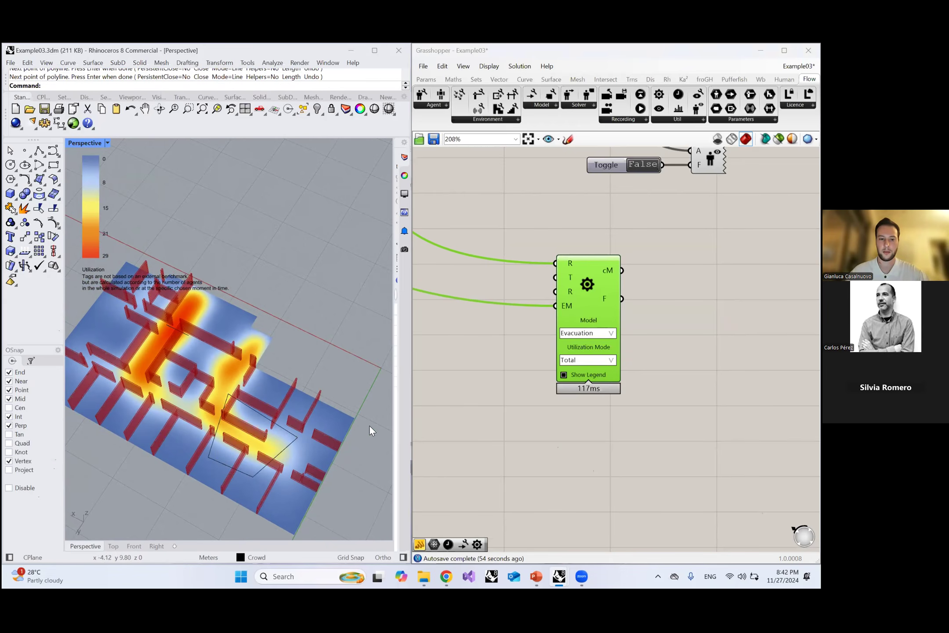
# Step: Shift the closed region polyline along the corridor toward the near end of the floor plan
pyautogui.click(297, 441)
pyautogui.moveTo(296, 448); pyautogui.dragTo(248, 452, button='right')
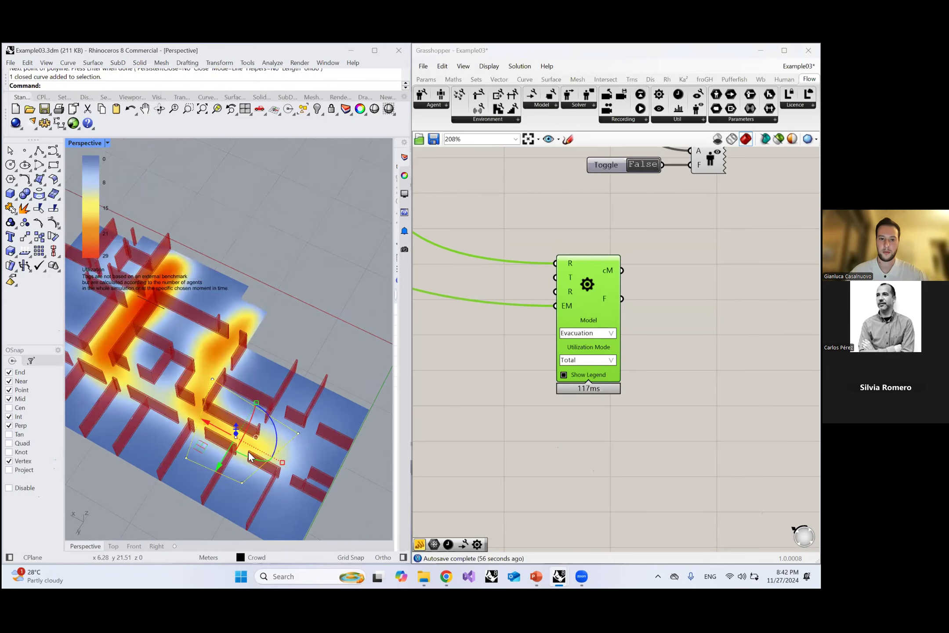
pyautogui.moveTo(215, 429); pyautogui.dragTo(265, 432)
pyautogui.scroll(4, 298, 451)
pyautogui.click(293, 442)
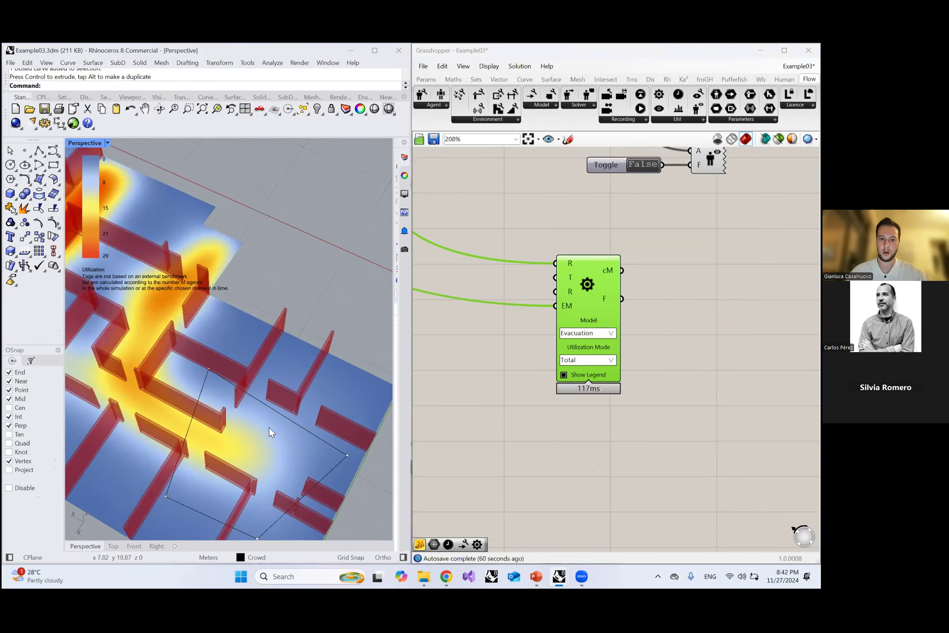
pyautogui.moveTo(274, 421); pyautogui.dragTo(291, 420, button='right')
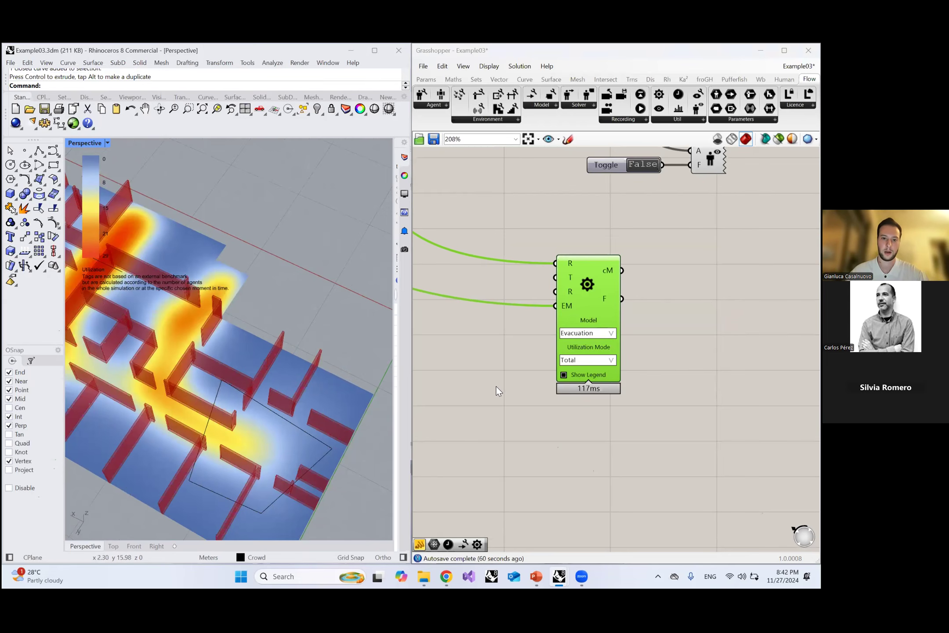
# Step: Add a Geometry parameter beside Utilization and reference the closed region polyline in it
pyautogui.doubleClick(496, 387)
pyautogui.write('geometry')
pyautogui.press('Return')
pyautogui.rightClick(499, 386)
pyautogui.click(538, 485)
pyautogui.click(301, 427)
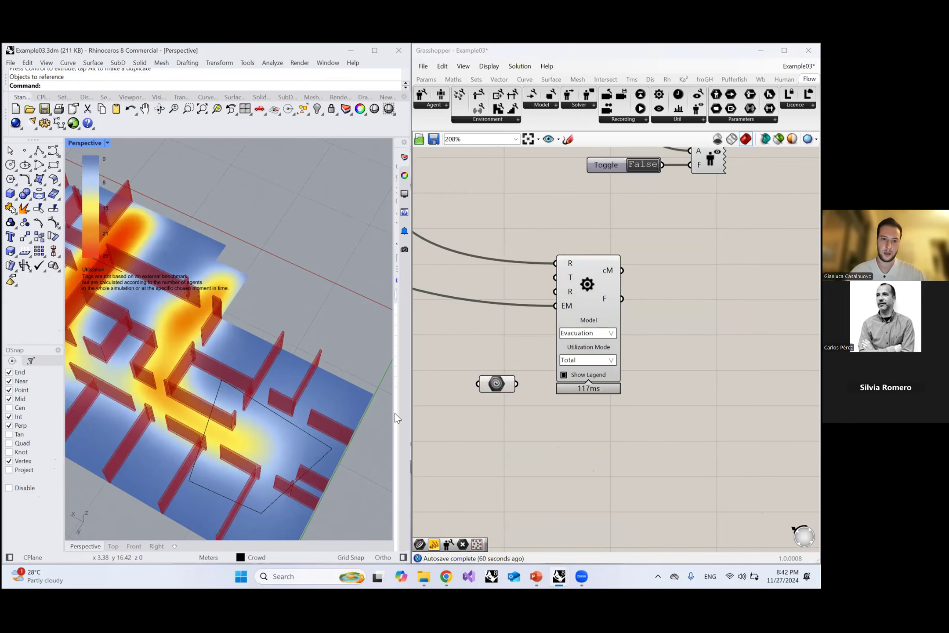
# Step: Wire the Geometry parameter to Utilization's Region input to limit the heatmap to the drawn area
pyautogui.moveTo(516, 384); pyautogui.dragTo(556, 291)
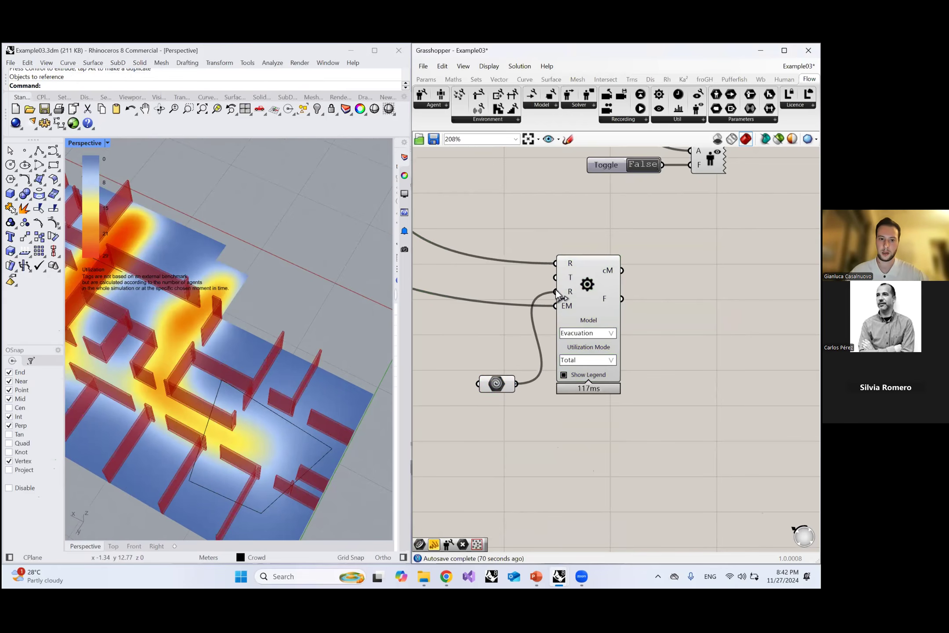
pyautogui.scroll(-3, 227, 372)
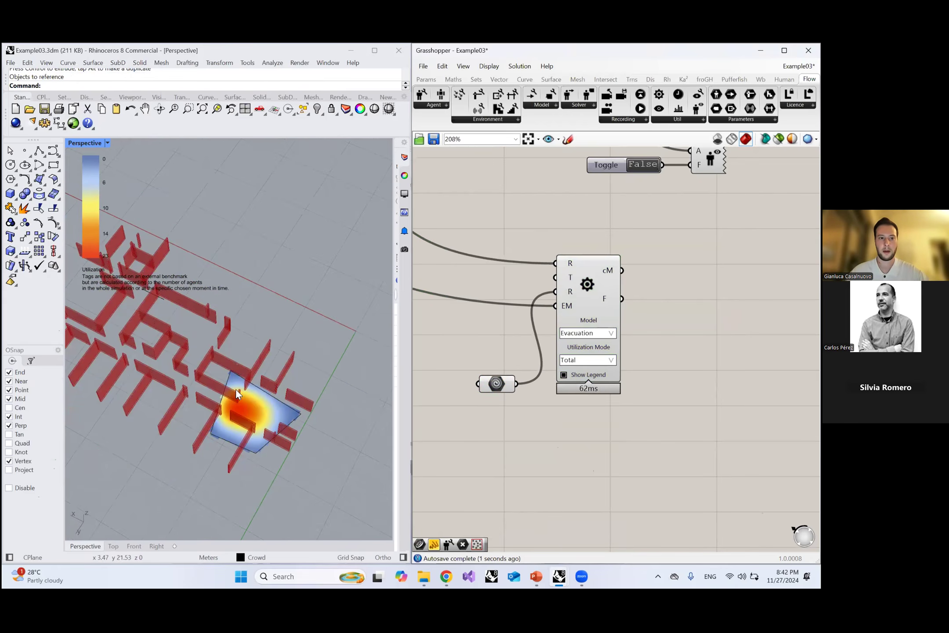
pyautogui.scroll(2, 259, 419)
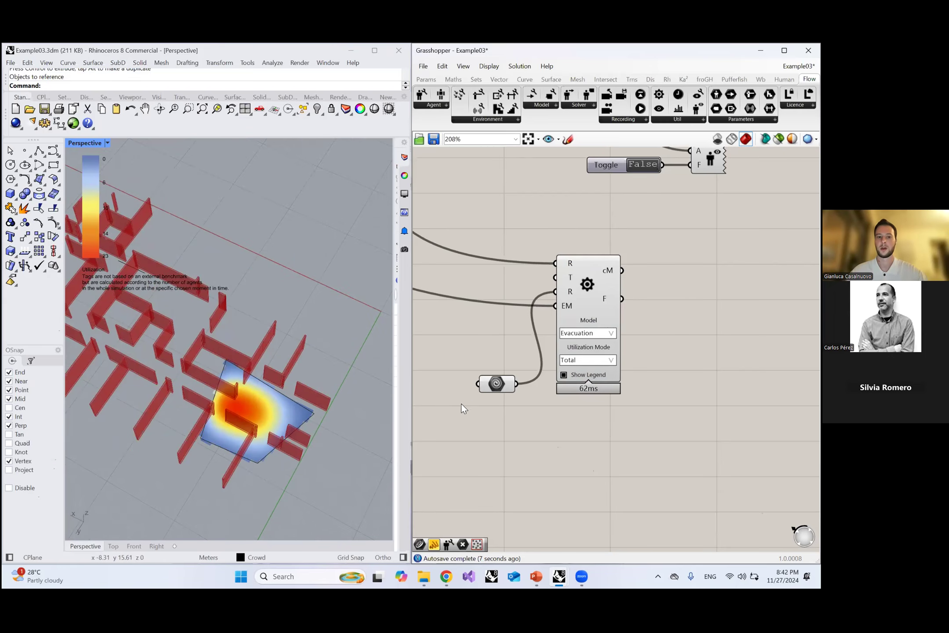
# Step: Delete the region polyline from Rhino and its Geometry parameter from the Grasshopper canvas
pyautogui.click(306, 422)
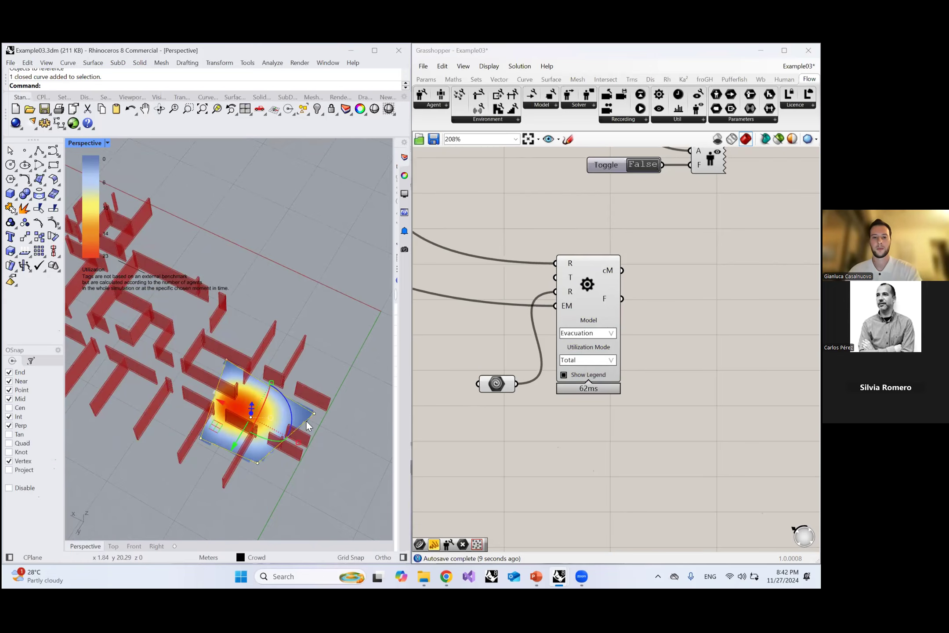
pyautogui.press('Delete')
pyautogui.click(484, 378)
pyautogui.press('Delete')
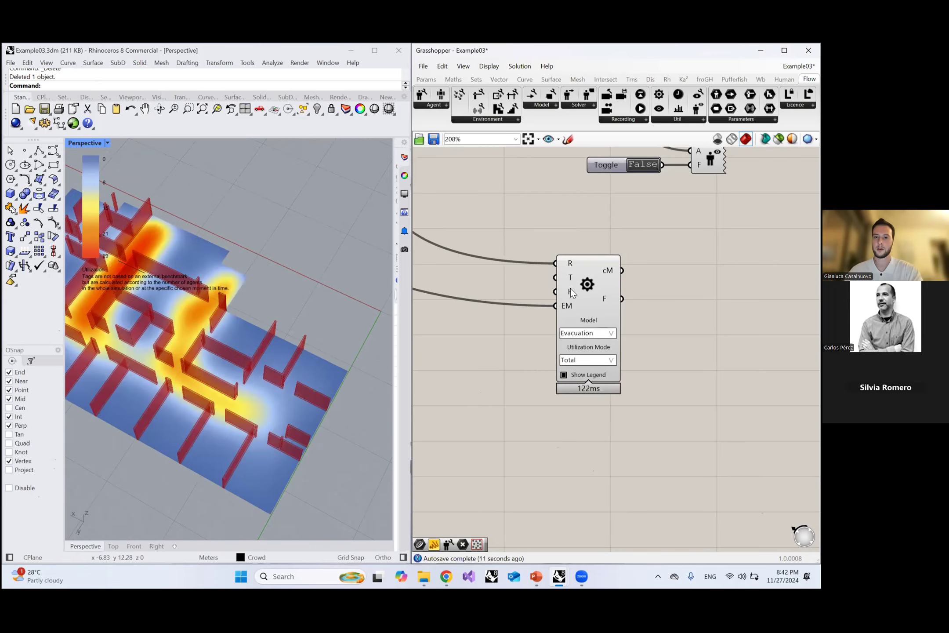
# Step: Set the Utilization Mode to Time Frame
pyautogui.click(613, 360)
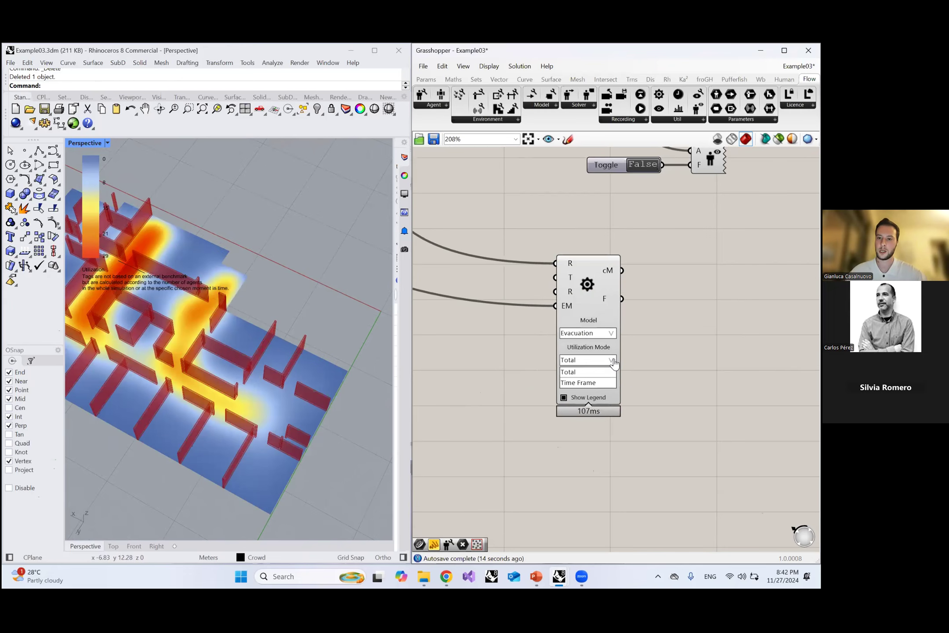
pyautogui.click(581, 383)
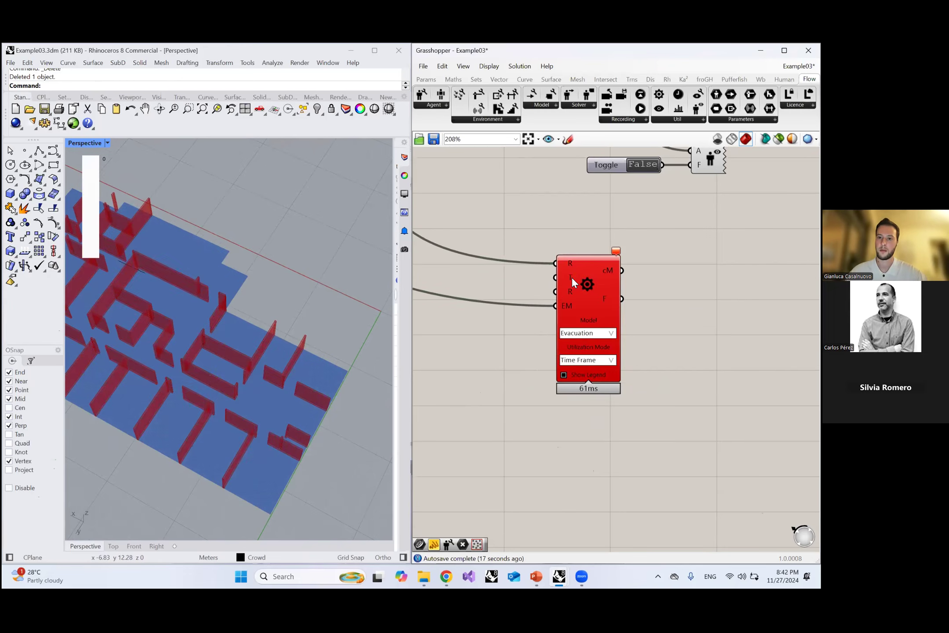
# Step: Move the recording player and its Speed slider beside Utilization and wire the player's T output to Utilization's T input
pyautogui.scroll(-3, 648, 420)
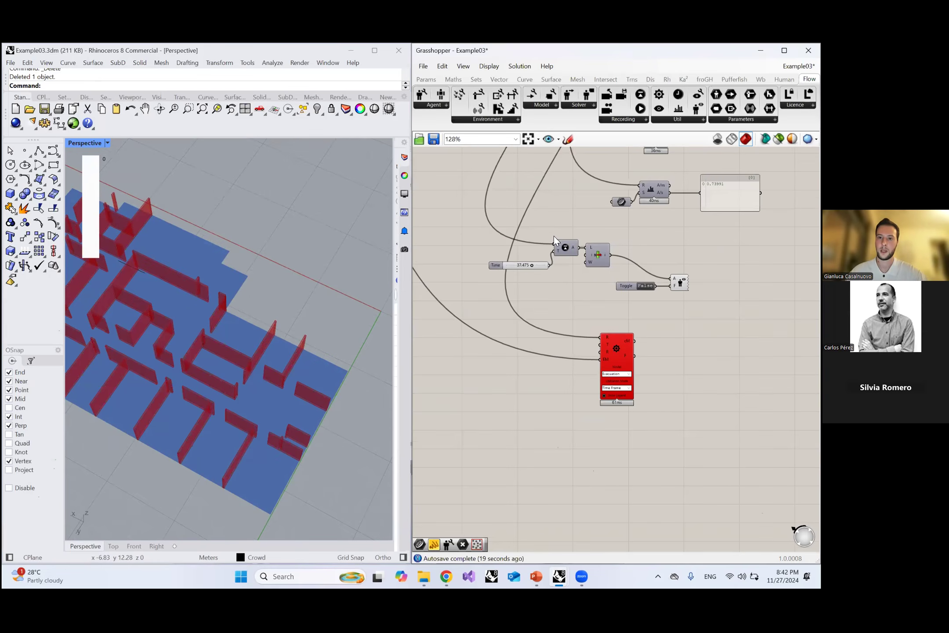
pyautogui.scroll(3, 593, 273)
pyautogui.moveTo(544, 265); pyautogui.dragTo(523, 418, button='right')
pyautogui.scroll(-4, 525, 409)
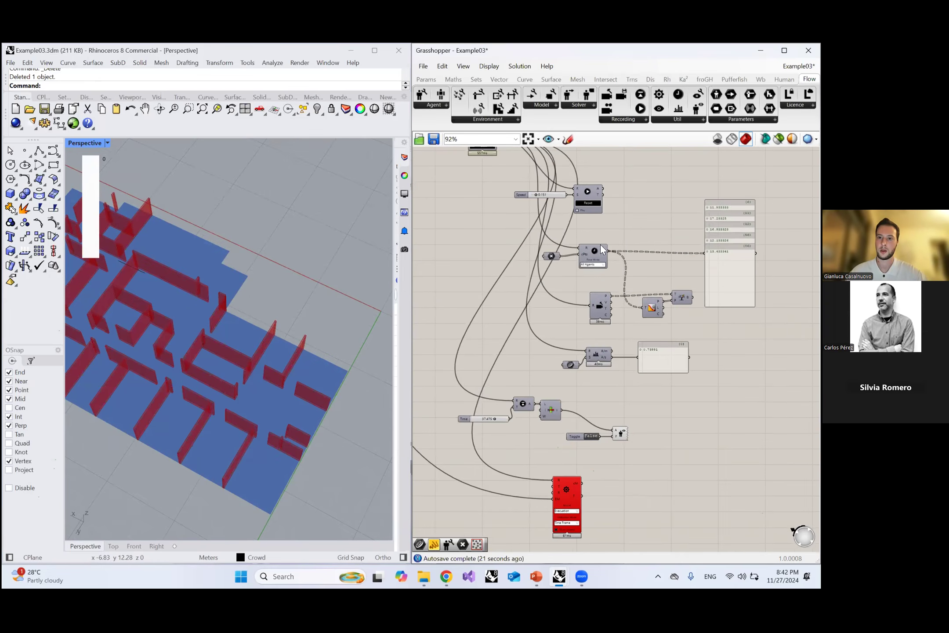
pyautogui.scroll(3, 600, 240)
pyautogui.scroll(-3, 580, 248)
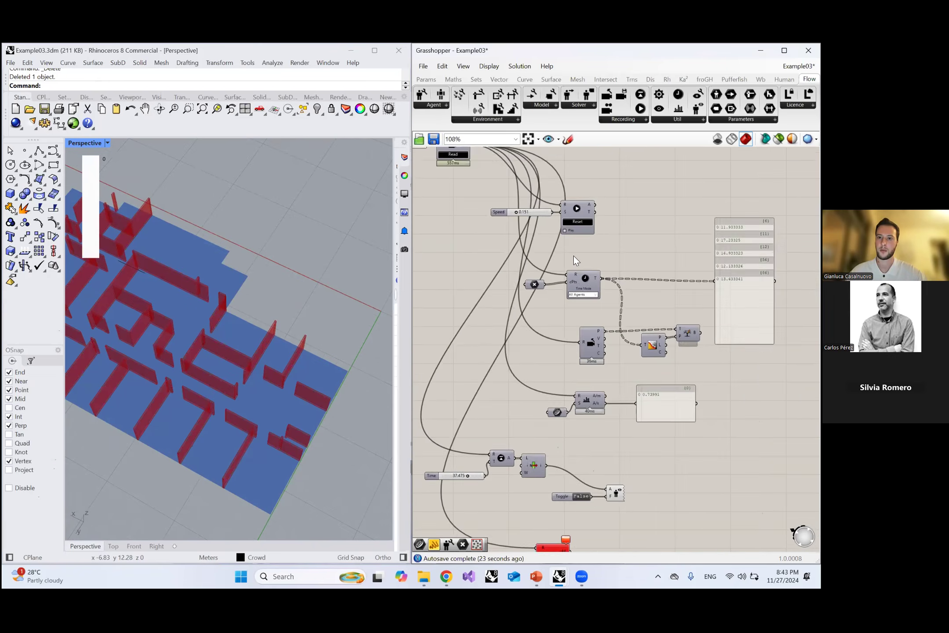
pyautogui.scroll(3, 513, 239)
pyautogui.moveTo(507, 236); pyautogui.dragTo(600, 304)
pyautogui.moveTo(569, 247); pyautogui.dragTo(546, 457)
pyautogui.scroll(-5, 626, 226)
pyautogui.scroll(5, 571, 414)
pyautogui.click(571, 384)
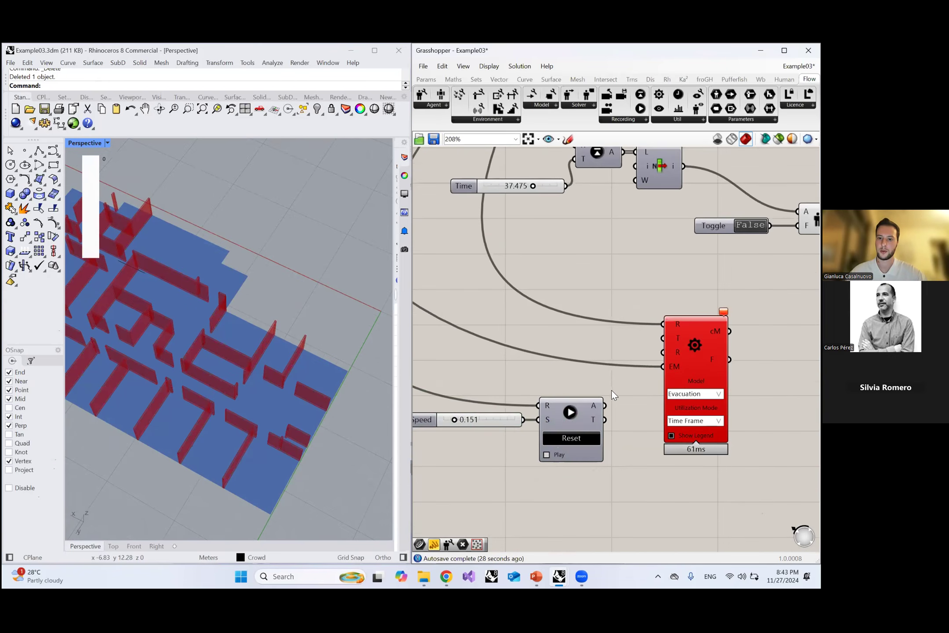
pyautogui.moveTo(642, 367); pyautogui.dragTo(650, 351)
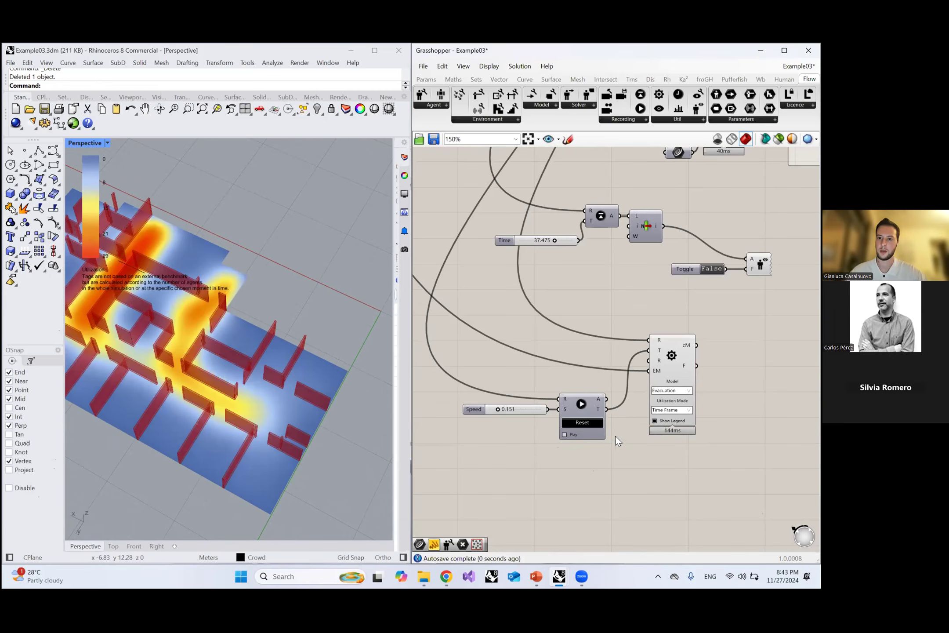
# Step: Frame the floor plan in Rhino, reset the recording player and start its playback
pyautogui.scroll(-5, 307, 426)
pyautogui.moveTo(264, 398); pyautogui.dragTo(242, 396, button='right')
pyautogui.scroll(3, 241, 394)
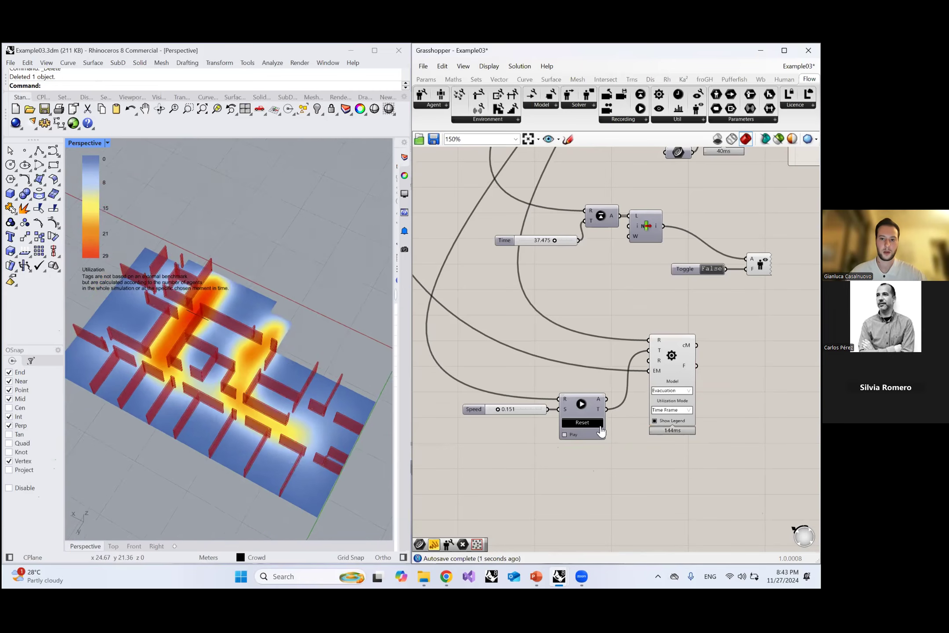
pyautogui.click(576, 422)
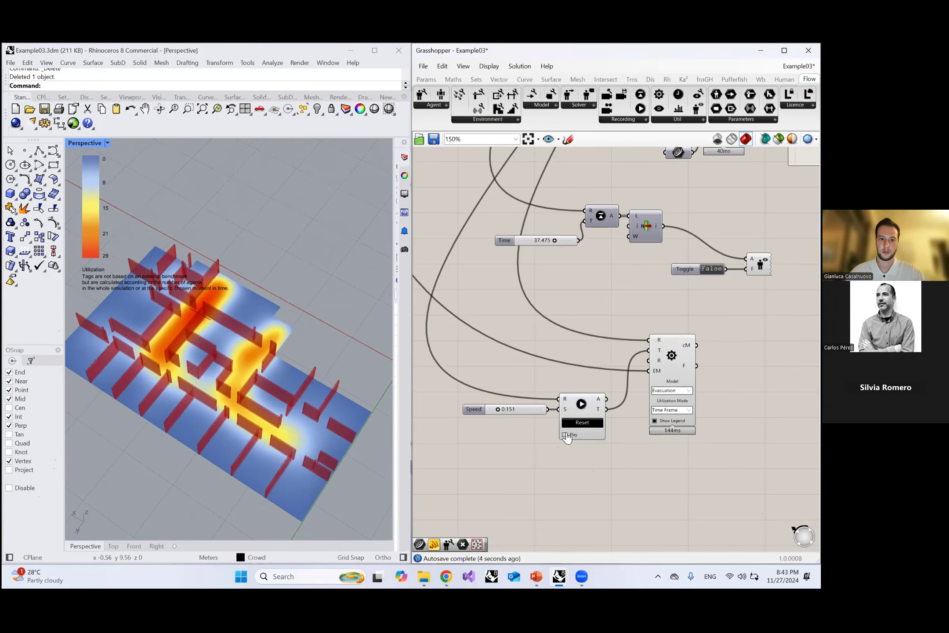
pyautogui.moveTo(175, 402); pyautogui.dragTo(161, 375, button='right')
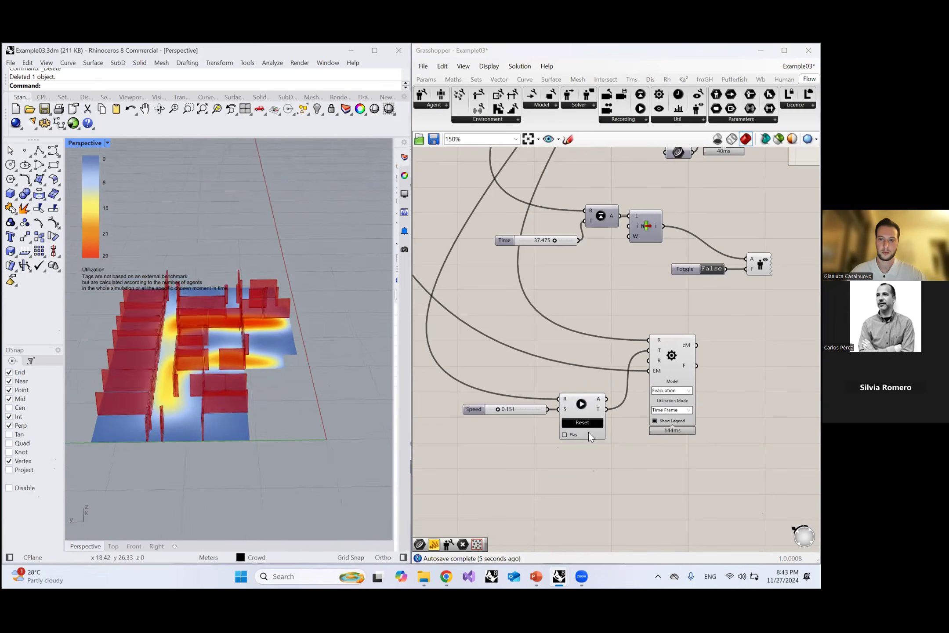
pyautogui.click(564, 435)
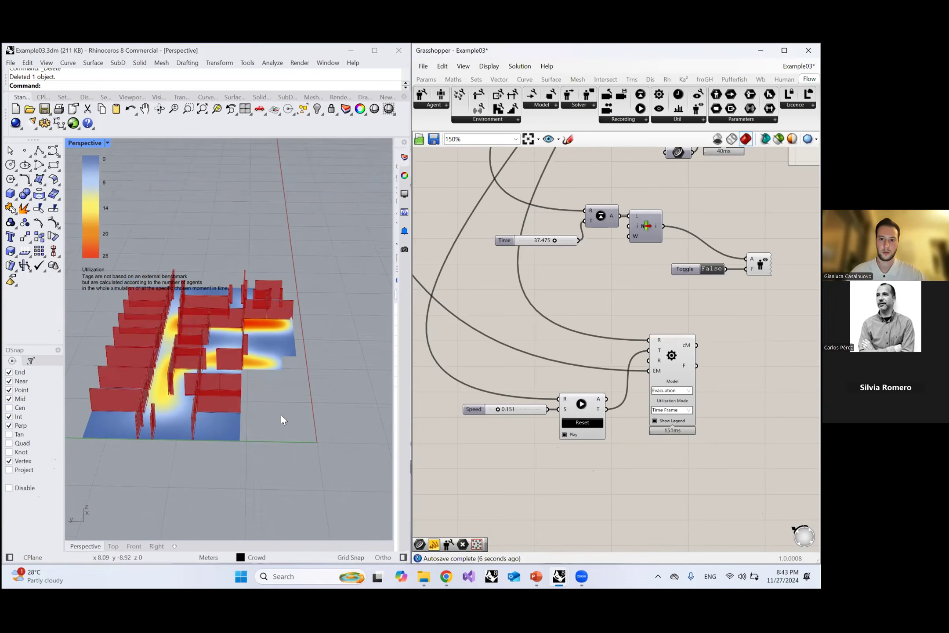
# Step: Restart the playback, watch the agents and the time-frame utilization heatmap from a higher viewpoint, and stop it
pyautogui.moveTo(301, 430); pyautogui.dragTo(304, 436, button='right')
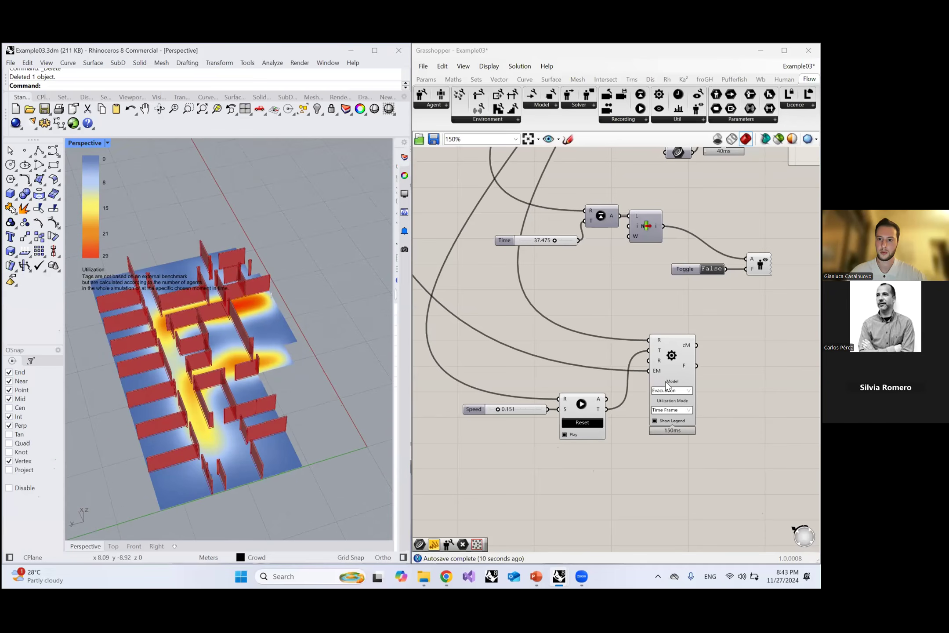
pyautogui.click(649, 389)
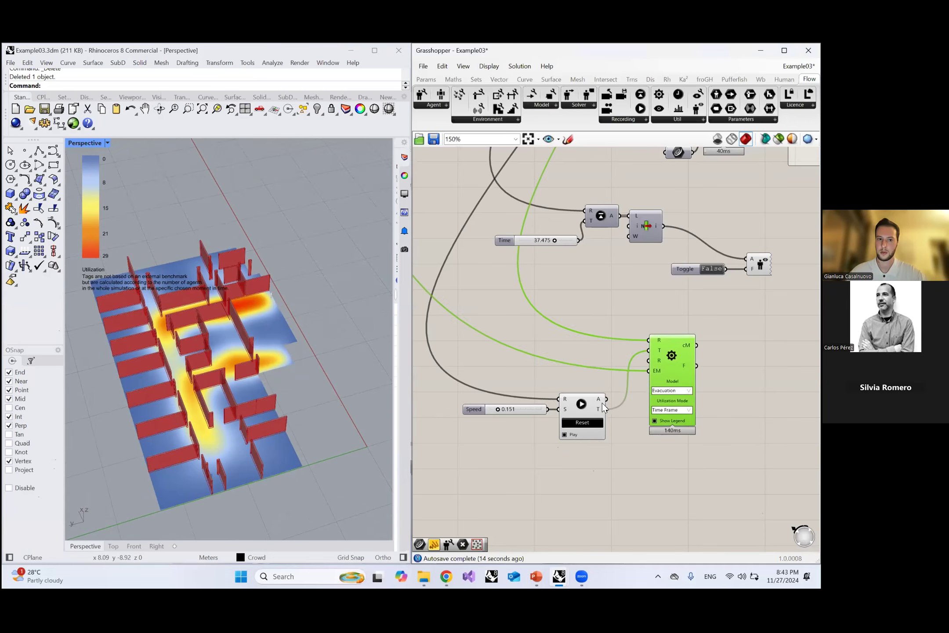
pyautogui.click(575, 423)
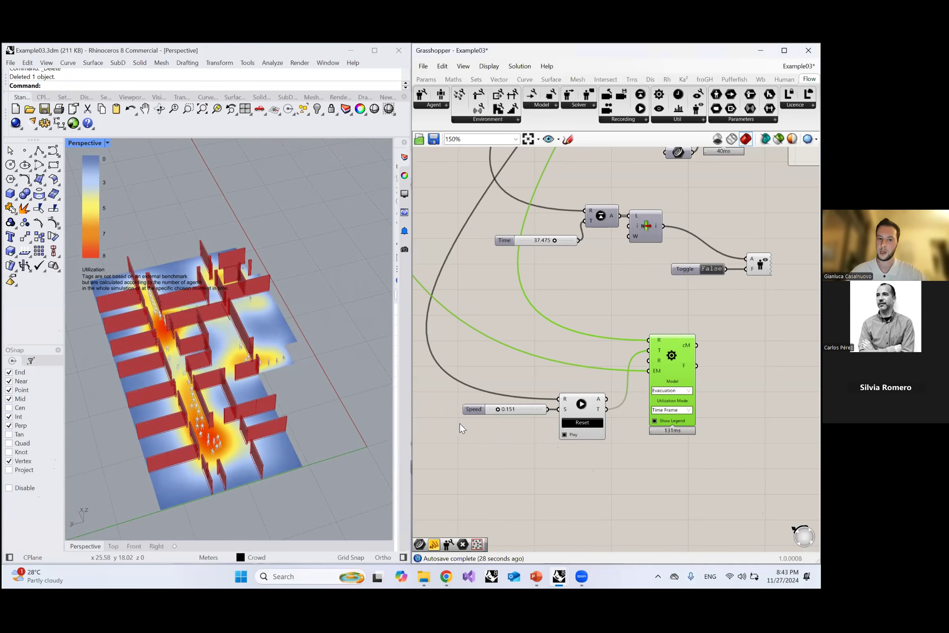
pyautogui.click(566, 436)
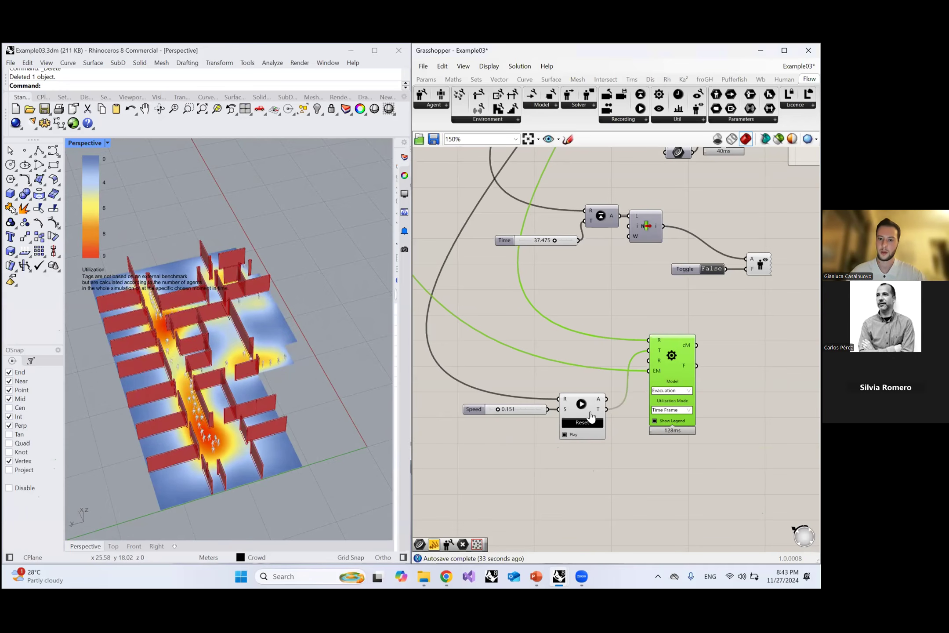
# Step: Place a Visibility component on the canvas below the Utilization component
pyautogui.moveTo(663, 370); pyautogui.dragTo(673, 391)
pyautogui.click(671, 120)
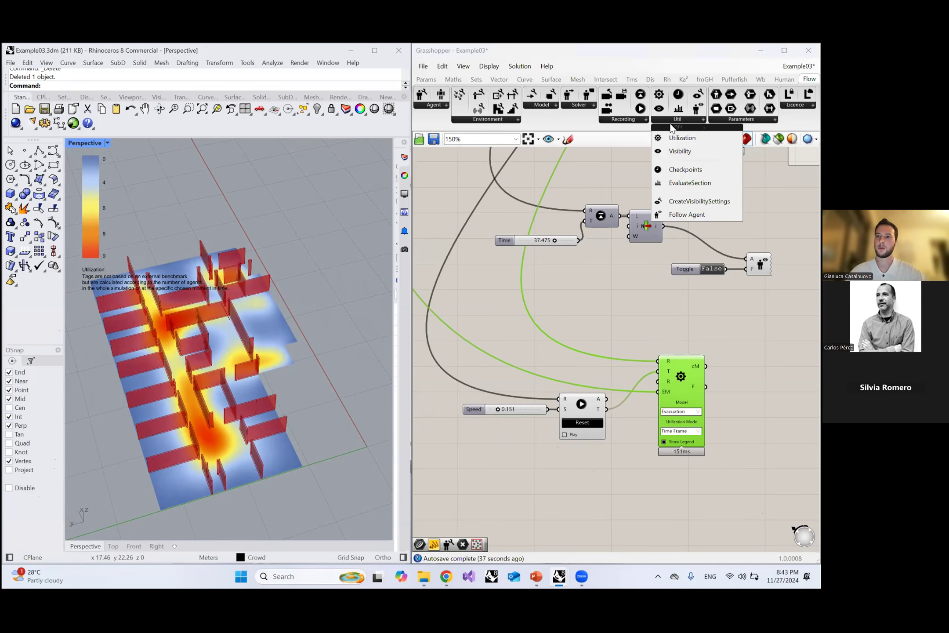
pyautogui.click(686, 154)
pyautogui.scroll(1, 692, 428)
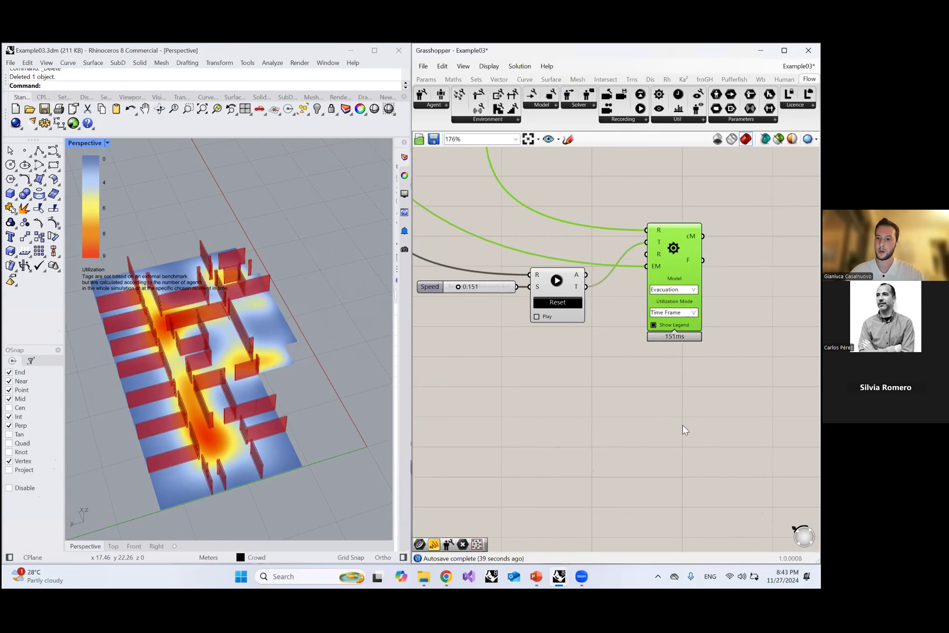
pyautogui.click(679, 417)
pyautogui.moveTo(674, 439); pyautogui.dragTo(679, 439)
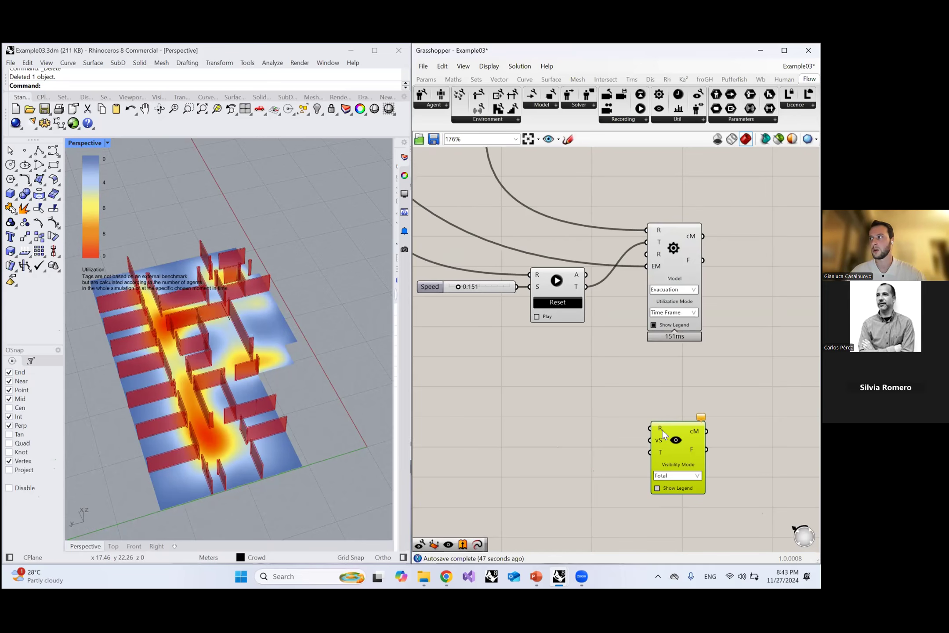
pyautogui.click(646, 403)
# Step: Hide the preview of the Utilization component
pyautogui.scroll(-3, 215, 411)
pyautogui.moveTo(398, 404); pyautogui.dragTo(389, 412, button='right')
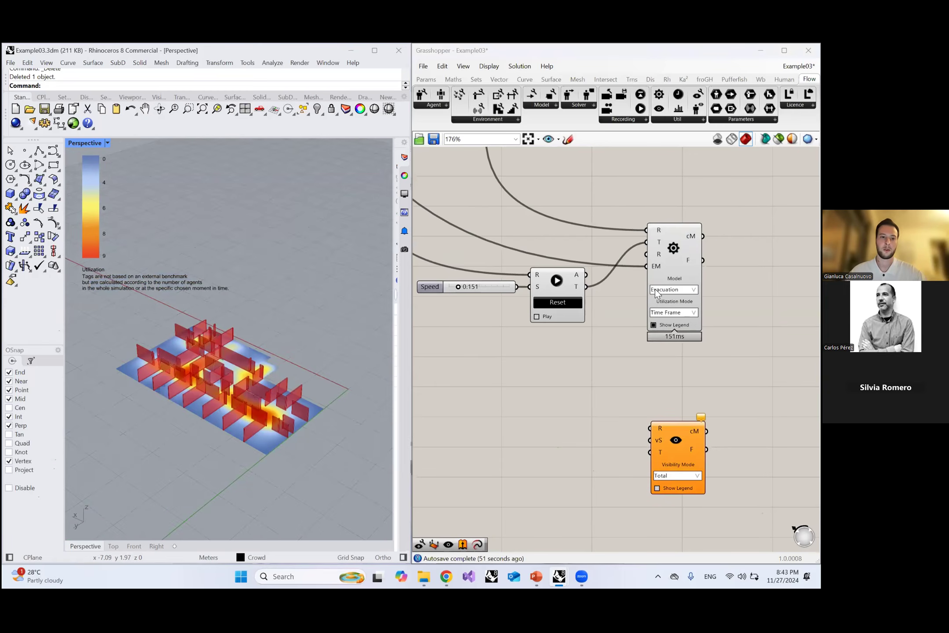
pyautogui.click(682, 232)
pyautogui.hotkey('ctrl', 'q')
pyautogui.click(661, 388)
# Step: Hide the preview of the red walls and turn the Floor component's preview back on in the simulation setup
pyautogui.scroll(-10, 687, 382)
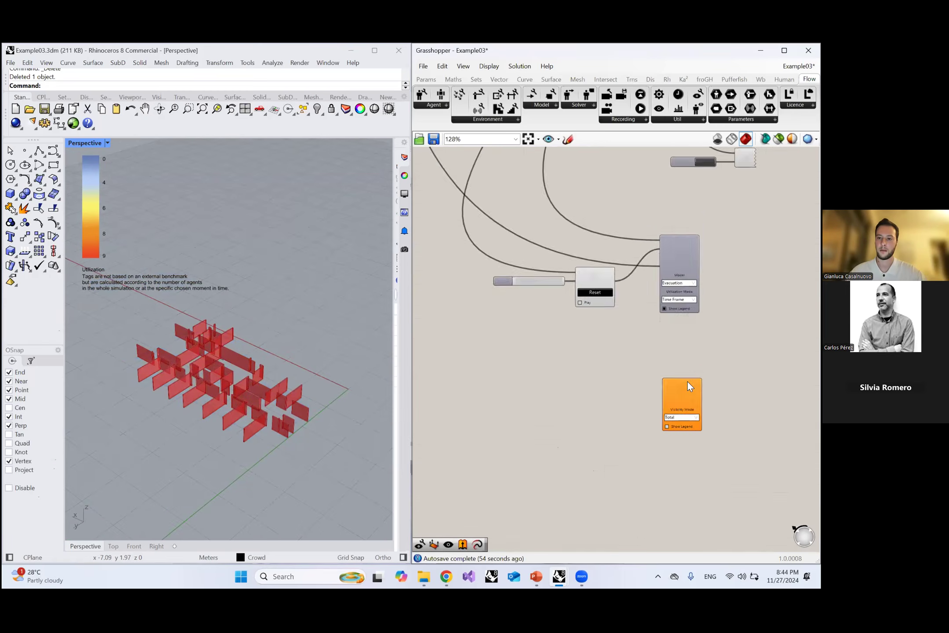
pyautogui.scroll(4, 650, 346)
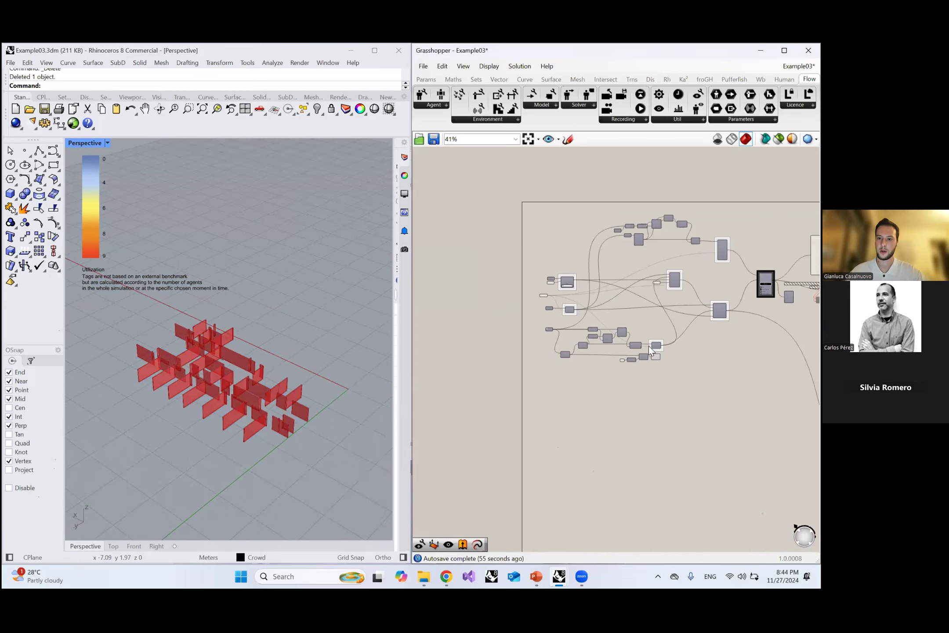
pyautogui.scroll(4, 667, 376)
pyautogui.click(668, 379)
pyautogui.hotkey('ctrl', 'q')
pyautogui.moveTo(456, 266); pyautogui.dragTo(549, 319, button='right')
pyautogui.click(533, 309)
pyautogui.hotkey('ctrl', 'q')
pyautogui.click(459, 345)
pyautogui.scroll(2, 252, 362)
pyautogui.keyDown('shift'); pyautogui.moveTo(252, 361); pyautogui.dragTo(291, 353, button='right'); pyautogui.keyUp('shift')
pyautogui.scroll(-5, 461, 353)
pyautogui.scroll(4, 542, 354)
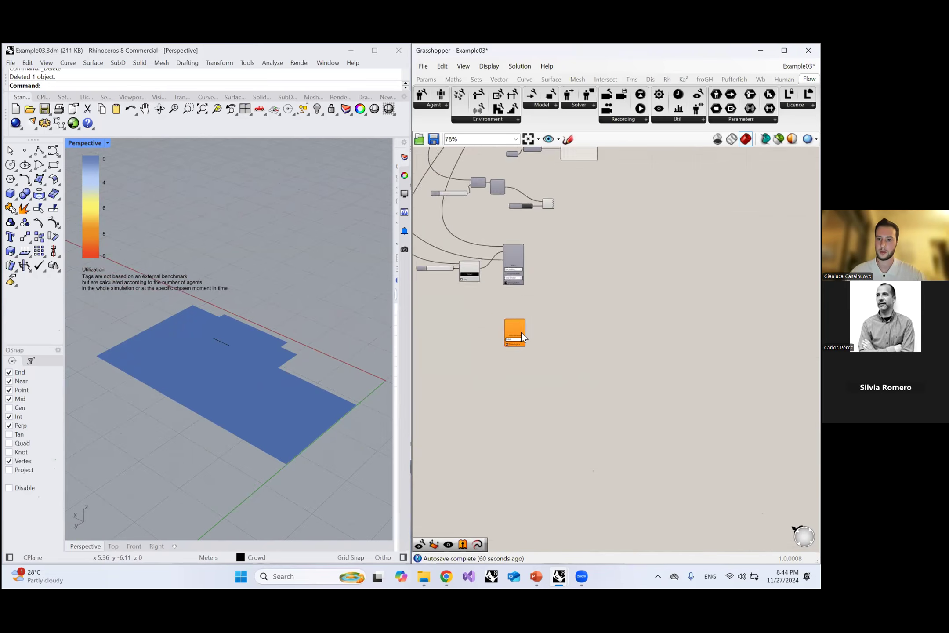
# Step: Connect the recording output to the R input of the Visibility component
pyautogui.click(526, 338)
pyautogui.scroll(3, 530, 345)
pyautogui.scroll(-3, 628, 395)
pyautogui.scroll(-3, 627, 394)
pyautogui.scroll(2, 534, 275)
pyautogui.scroll(3, 569, 241)
pyautogui.scroll(-3, 568, 239)
pyautogui.moveTo(568, 240); pyautogui.dragTo(625, 441)
pyautogui.scroll(2, 609, 424)
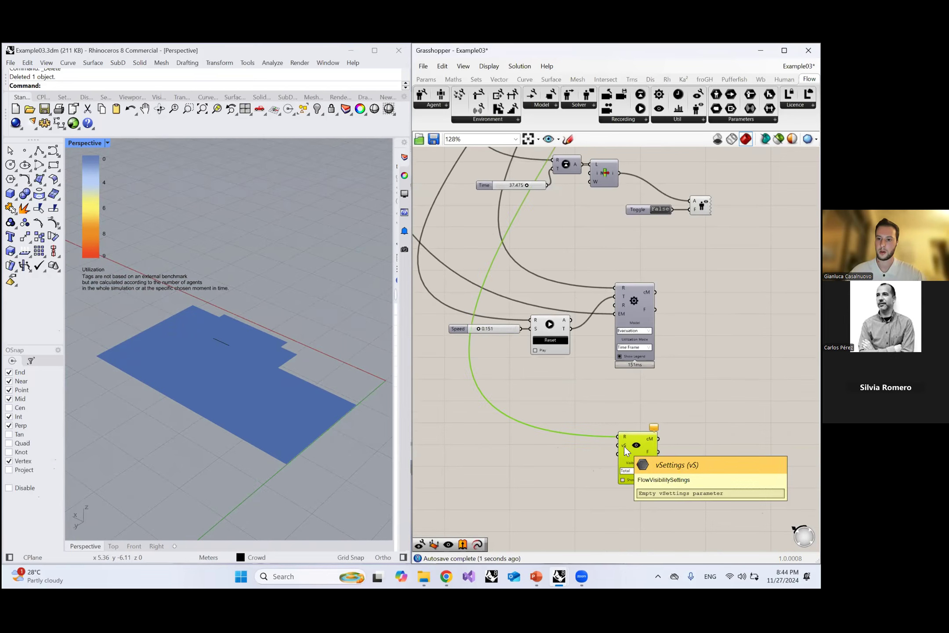
# Step: Place a CreateVisibilitySettings component beside the Visibility component's inputs
pyautogui.click(679, 119)
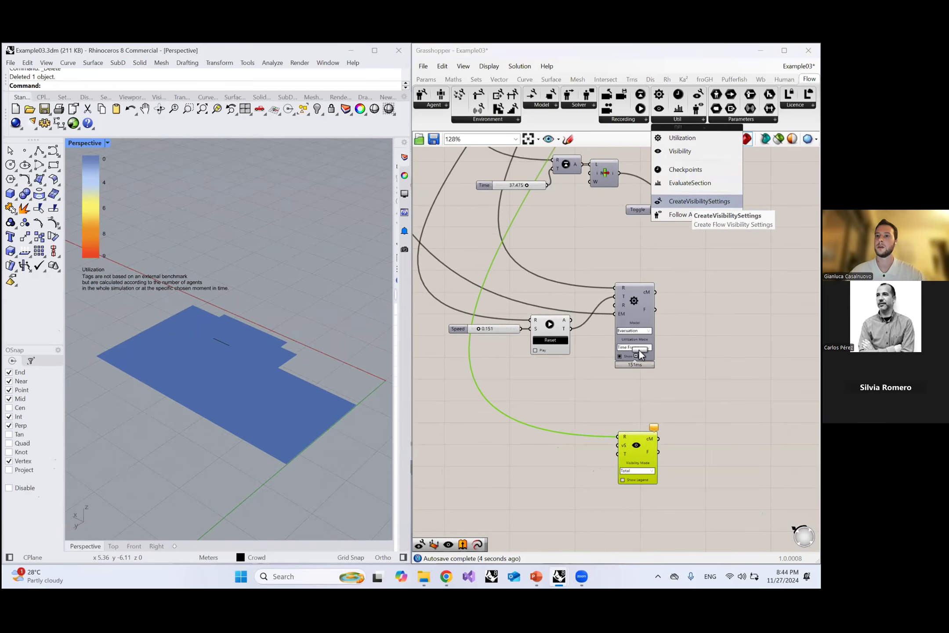
pyautogui.moveTo(700, 201); pyautogui.dragTo(574, 464)
pyautogui.scroll(3, 576, 456)
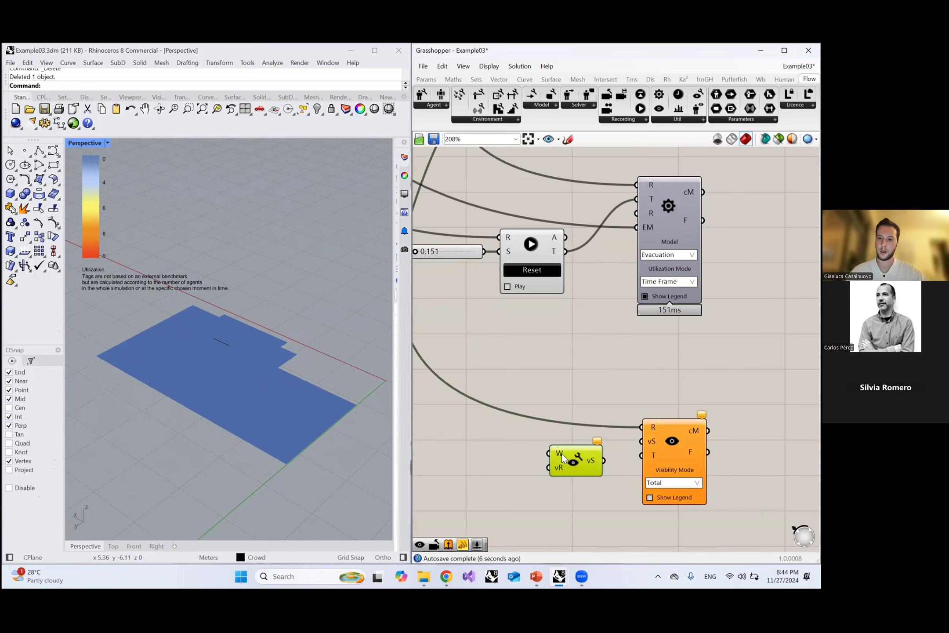
pyautogui.moveTo(562, 455)
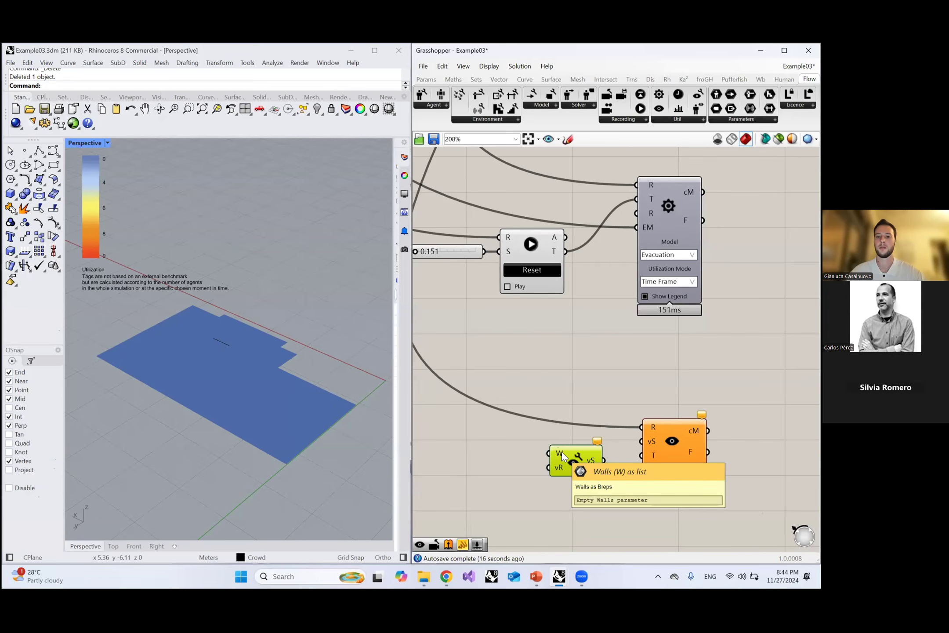
# Step: Turn on the preview of the Brep Join component that holds the extruded walls, near the Obstacles component
pyautogui.scroll(-10, 570, 448)
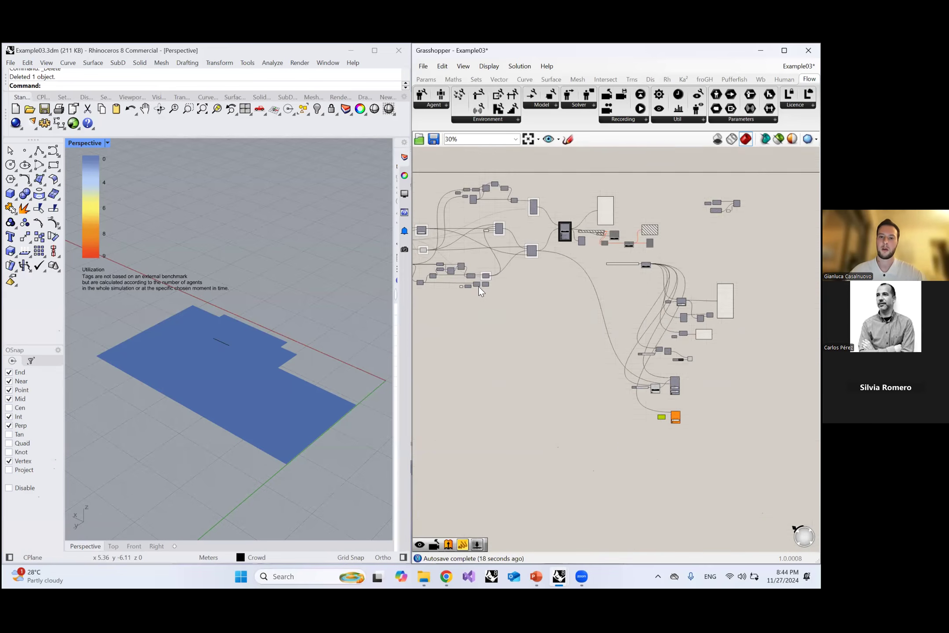
pyautogui.scroll(8, 478, 286)
pyautogui.click(519, 294)
pyautogui.hotkey('ctrl', 'q')
pyautogui.click(557, 315)
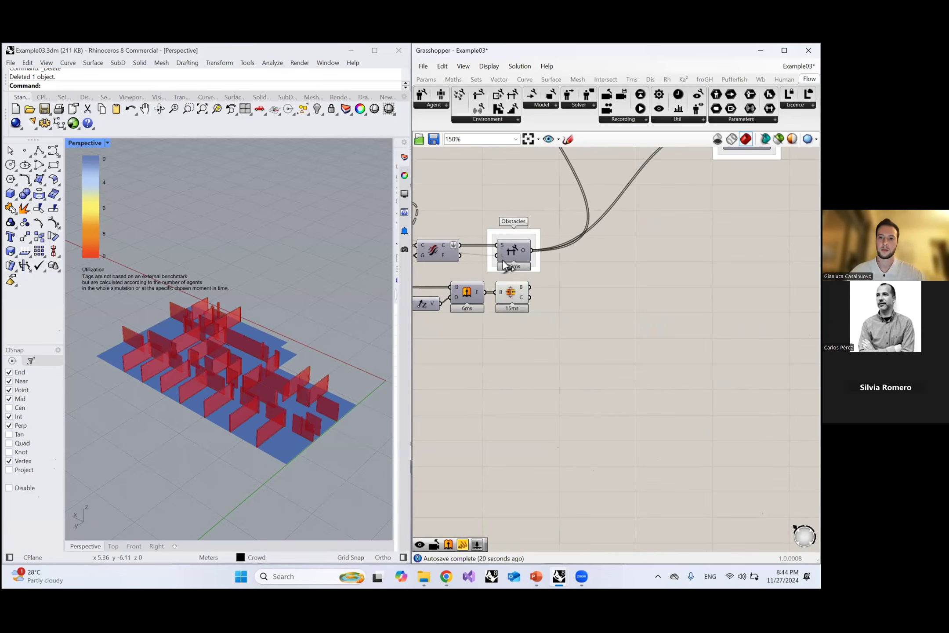
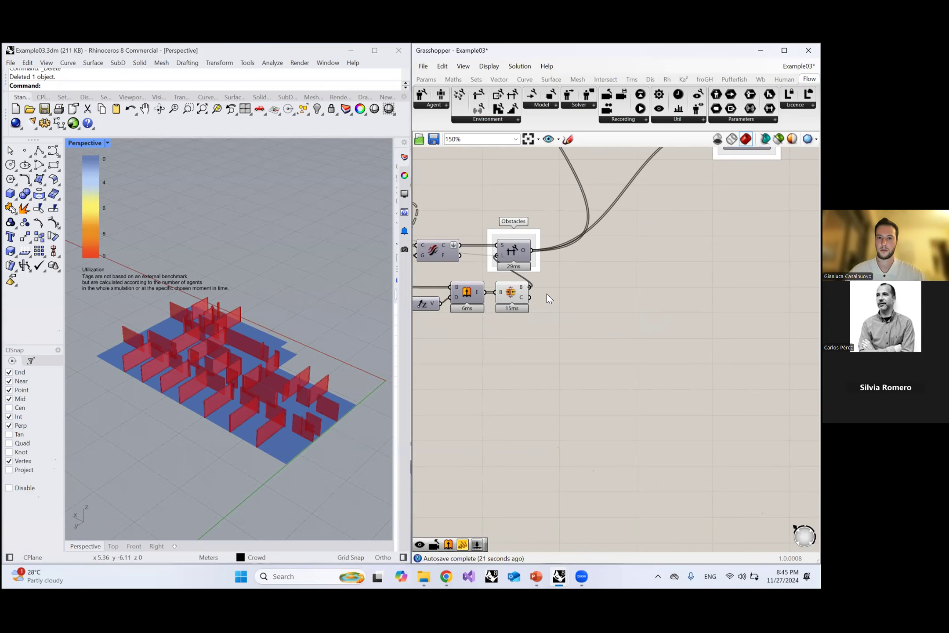
# Step: Move the walls' Brep Join component clear of the Obstacles component
pyautogui.scroll(3, 488, 236)
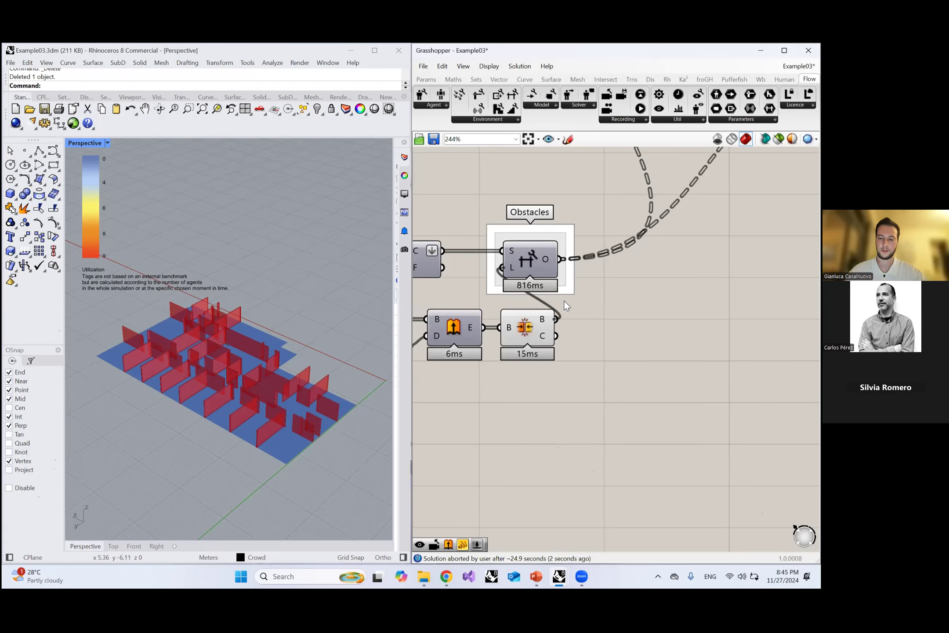
pyautogui.scroll(-5, 534, 311)
pyautogui.moveTo(534, 338); pyautogui.dragTo(580, 401)
pyautogui.click(505, 387)
pyautogui.moveTo(309, 353); pyautogui.dragTo(293, 364, button='right')
pyautogui.moveTo(564, 394); pyautogui.dragTo(516, 348, button='right')
# Step: Connect the joined wall Breps to the W input of the visibility settings component
pyautogui.scroll(4, 520, 354)
pyautogui.moveTo(524, 346); pyautogui.dragTo(672, 374)
pyautogui.scroll(-6, 483, 280)
pyautogui.scroll(-2, 515, 313)
pyautogui.scroll(4, 716, 484)
pyautogui.scroll(3, 689, 414)
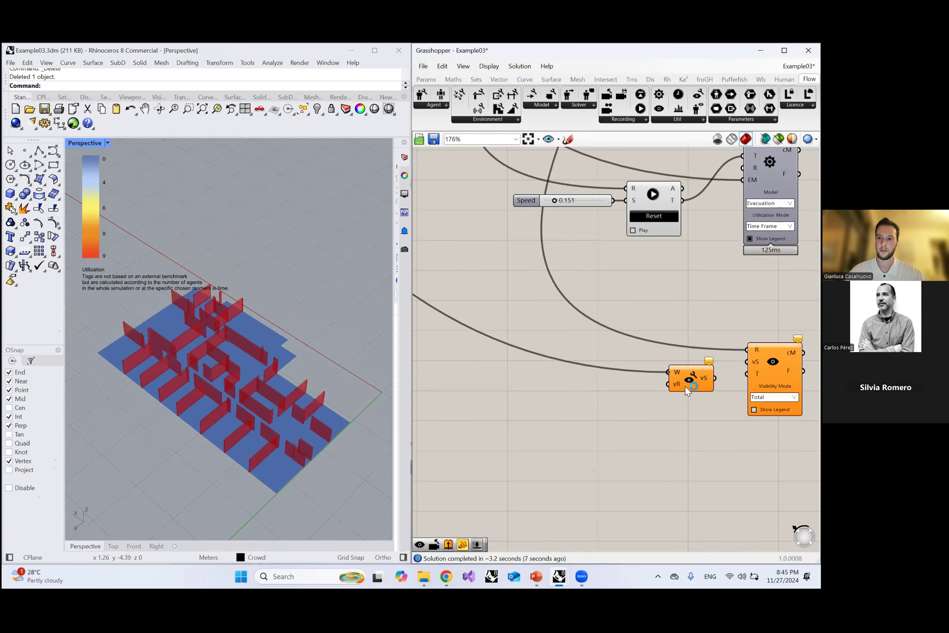
# Step: Move the visibility settings component away from the Visibility component and connect its vS output to the Visibility vS input
pyautogui.moveTo(686, 385); pyautogui.dragTo(624, 370)
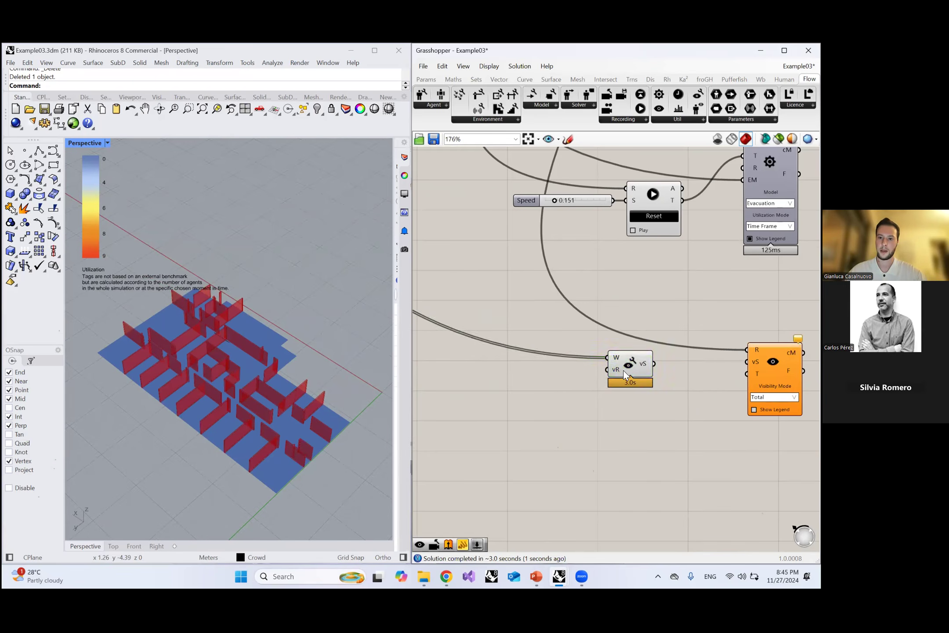
pyautogui.scroll(3, 623, 370)
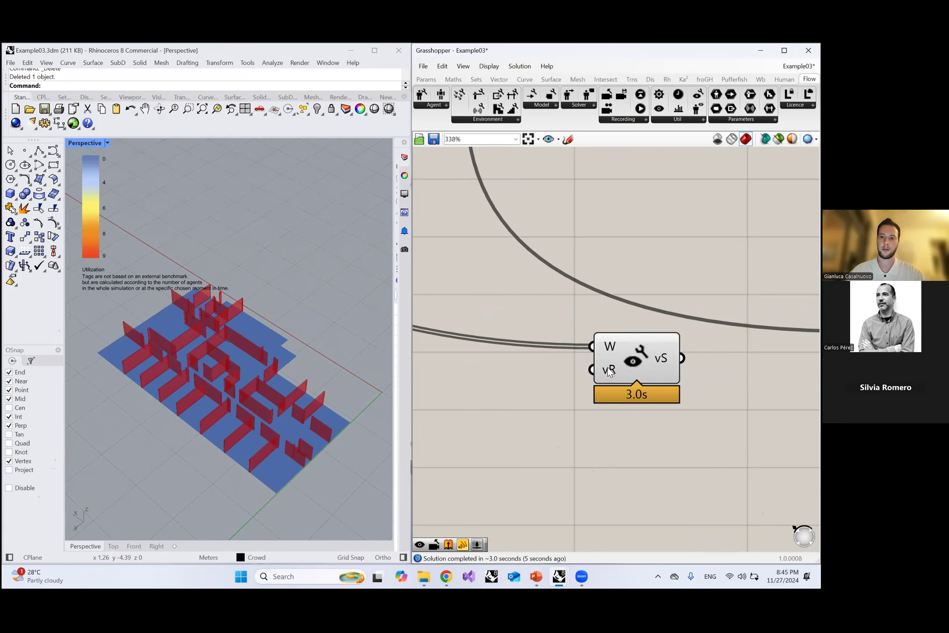
pyautogui.scroll(-2, 543, 365)
pyautogui.scroll(-2, 543, 365)
pyautogui.scroll(2, 653, 361)
pyautogui.moveTo(595, 362); pyautogui.dragTo(705, 372)
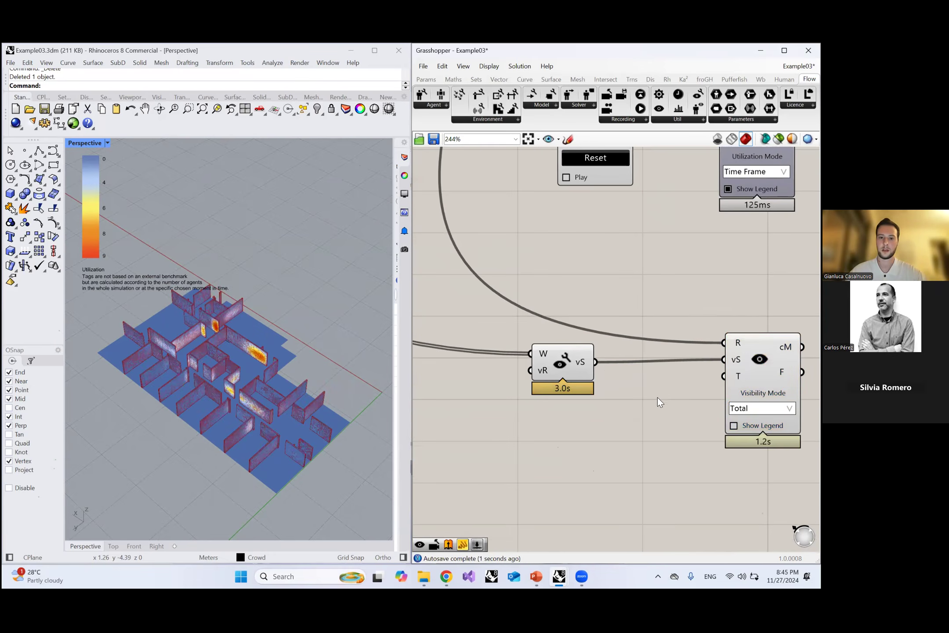
# Step: Hide the preview of the visibility settings component
pyautogui.click(567, 363)
pyautogui.hotkey('ctrl', 'q')
pyautogui.click(618, 416)
# Step: Hide the preview of the walls' Brep Join component
pyautogui.scroll(-3, 571, 391)
pyautogui.moveTo(475, 347); pyautogui.dragTo(664, 402, button='right')
pyautogui.scroll(-2, 633, 402)
pyautogui.moveTo(417, 248); pyautogui.dragTo(686, 470, button='right')
pyautogui.scroll(4, 490, 312)
pyautogui.click(493, 315)
pyautogui.hotkey('ctrl', 'q')
pyautogui.click(466, 352)
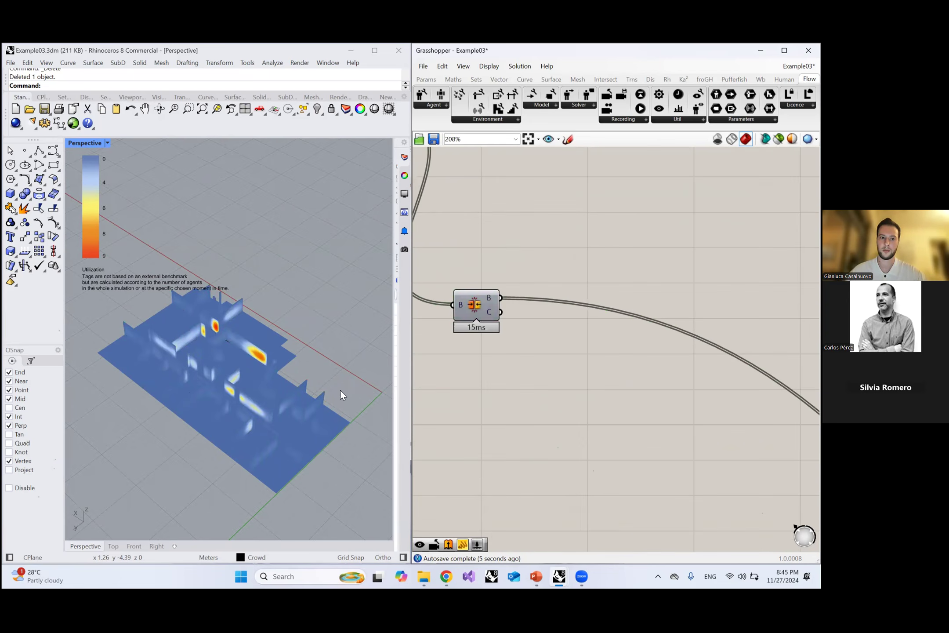
# Step: Examine the visibility heatmap on the wall surfaces in the Perspective view
pyautogui.moveTo(340, 391); pyautogui.dragTo(335, 363, button='right')
pyautogui.scroll(6, 268, 345)
pyautogui.moveTo(267, 345); pyautogui.dragTo(293, 347, button='right')
pyautogui.rightClick(228, 391)
pyautogui.rightClick(264, 371)
pyautogui.scroll(-3, 251, 369)
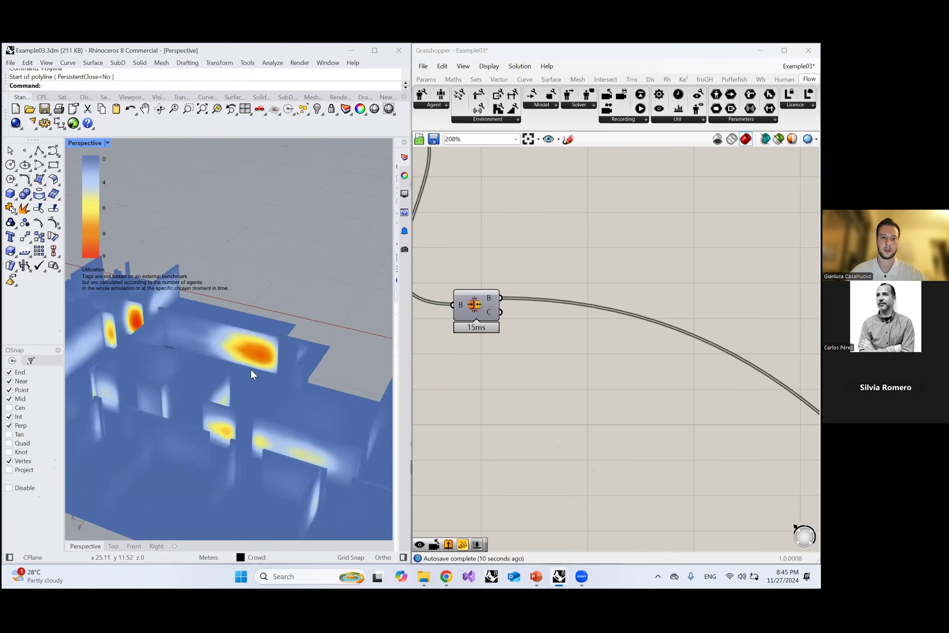
pyautogui.moveTo(251, 369); pyautogui.dragTo(231, 344, button='right')
pyautogui.scroll(5, 207, 345)
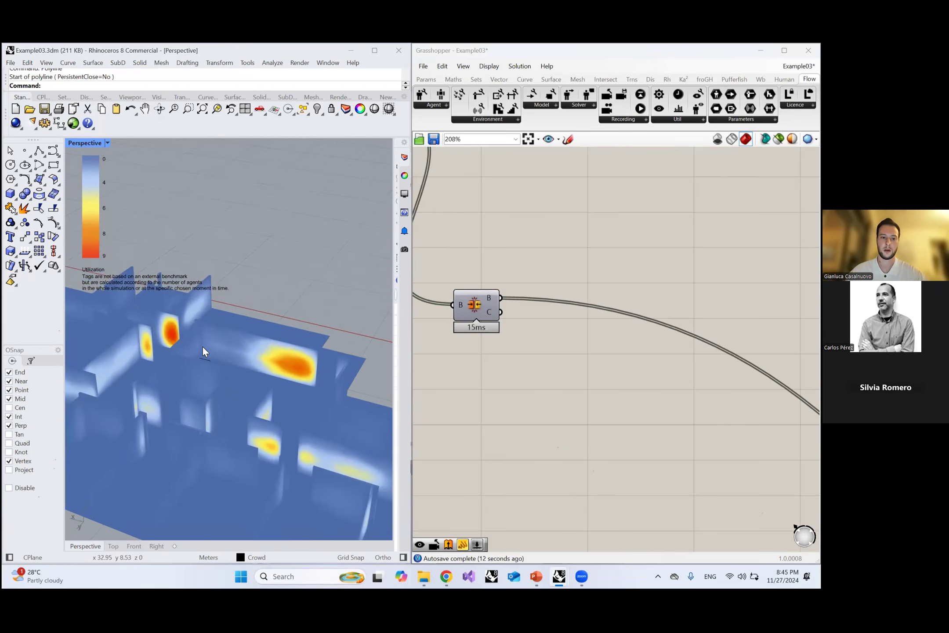
pyautogui.scroll(-2, 230, 347)
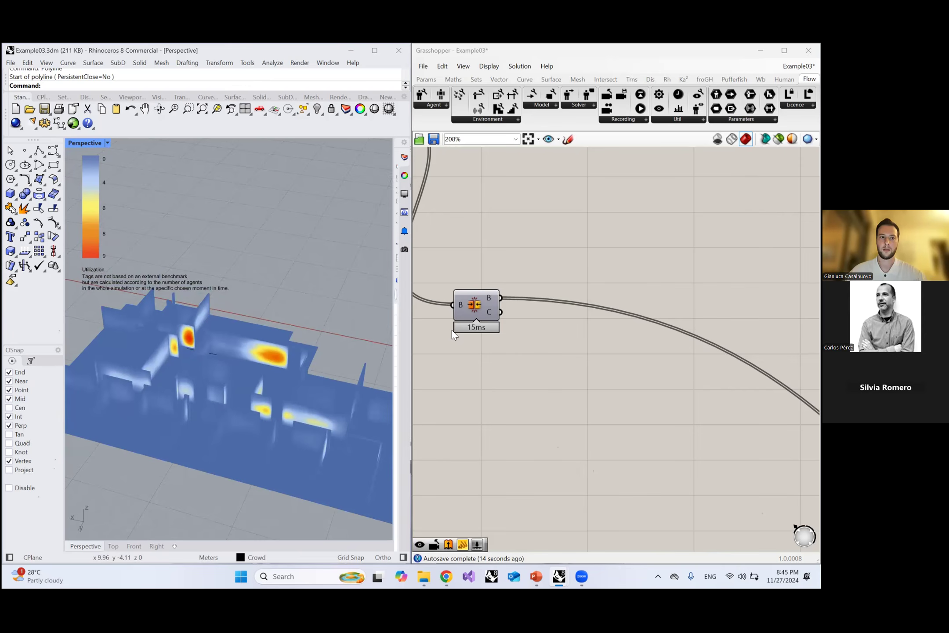
# Step: Turn off the legend of the Utilization component and turn on the legend of the Visibility component
pyautogui.scroll(-5, 591, 367)
pyautogui.scroll(2, 635, 410)
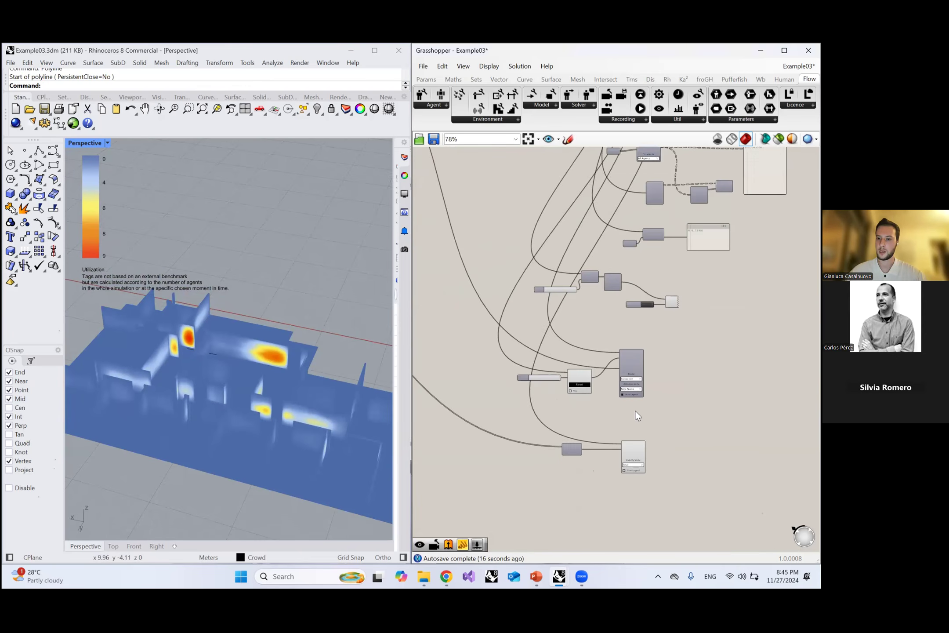
pyautogui.scroll(3, 634, 410)
pyautogui.click(614, 383)
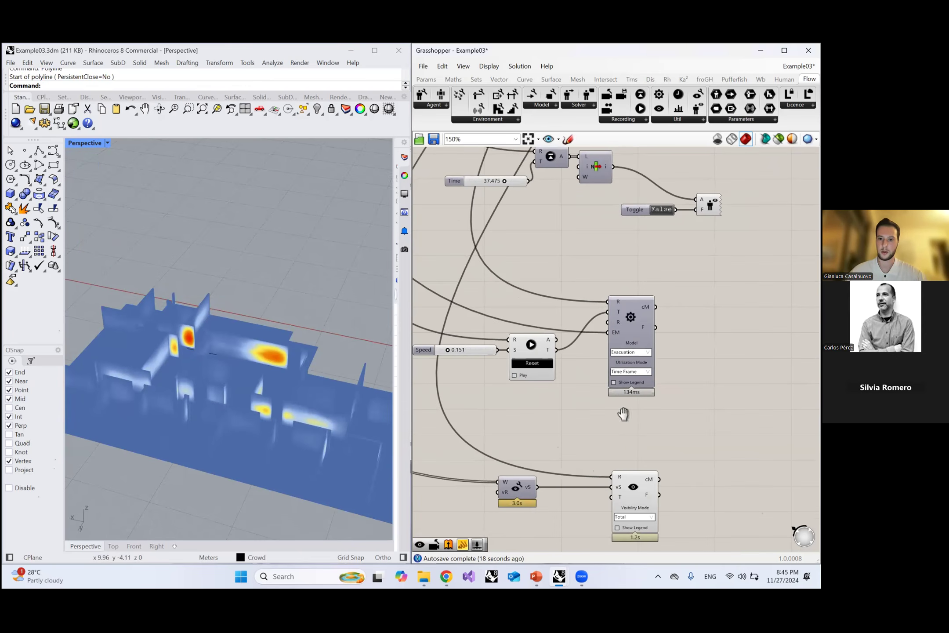
pyautogui.scroll(3, 607, 407)
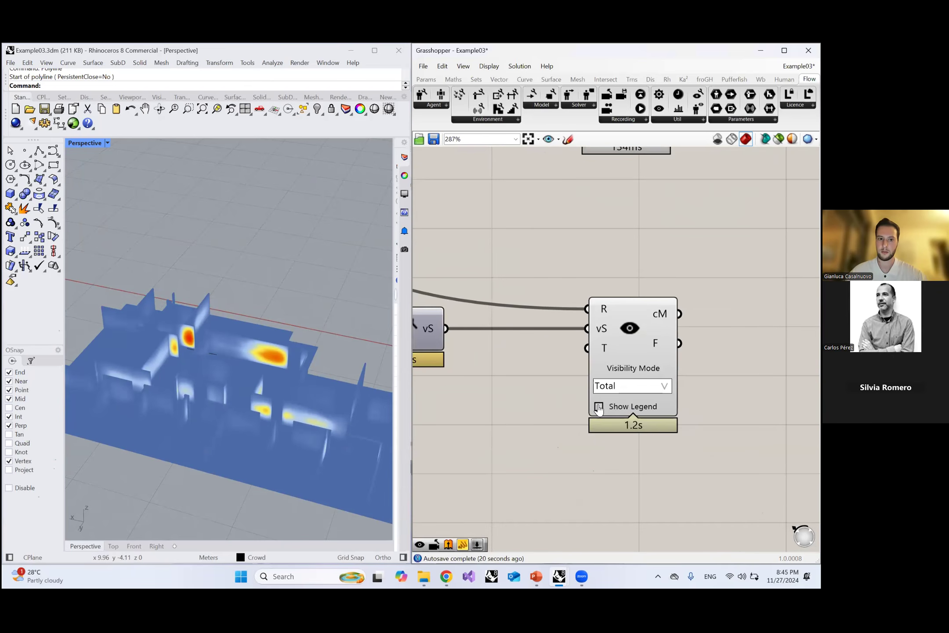
pyautogui.click(609, 406)
# Step: Compare the total visibility colours on the walls with the legend values
pyautogui.scroll(-1, 617, 419)
pyautogui.moveTo(277, 365); pyautogui.dragTo(132, 258, button='right')
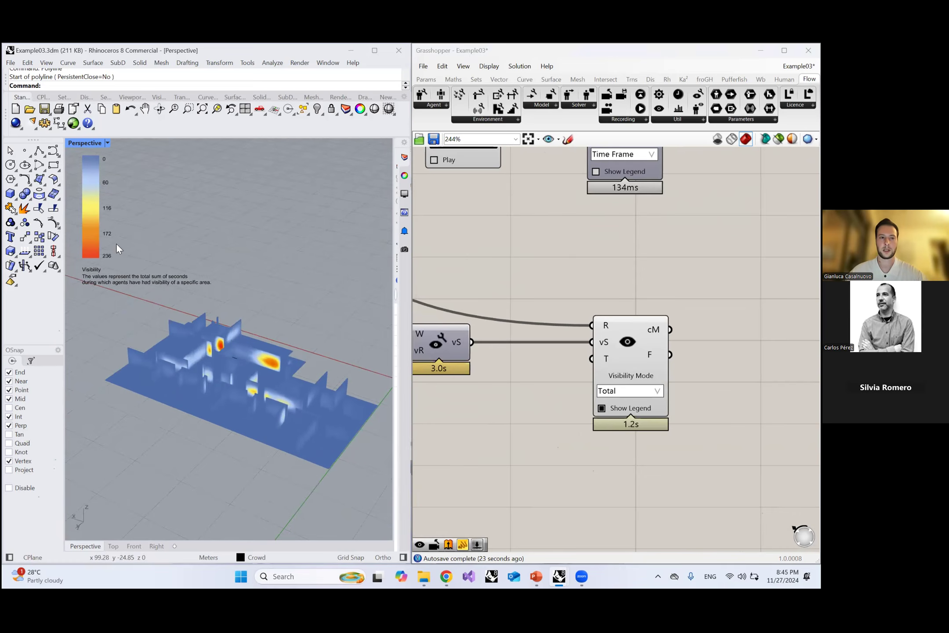
pyautogui.scroll(5, 259, 352)
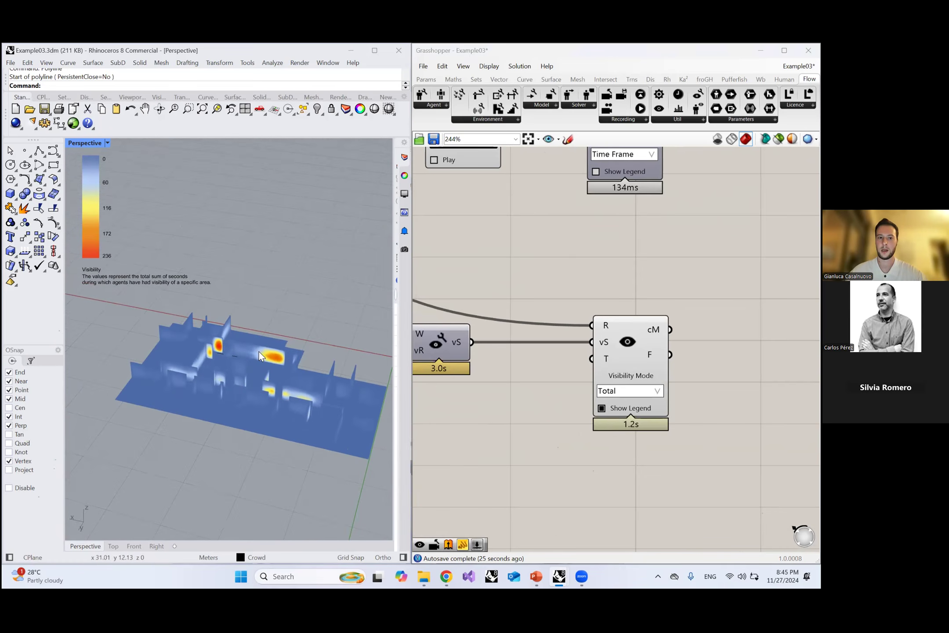
pyautogui.moveTo(197, 352); pyautogui.dragTo(189, 355, button='right')
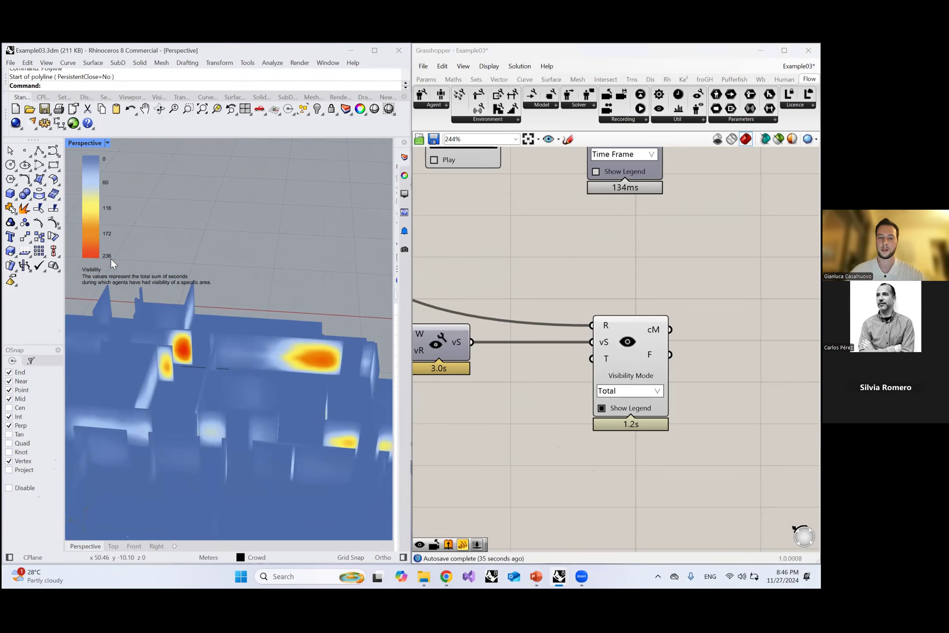
pyautogui.moveTo(210, 367); pyautogui.dragTo(242, 369, button='right')
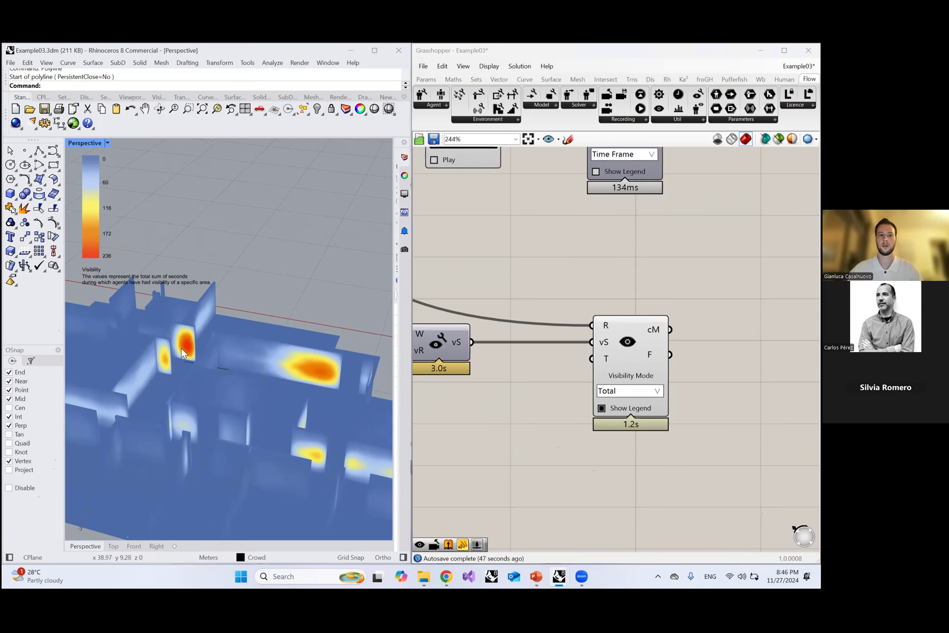
pyautogui.scroll(-3, 196, 336)
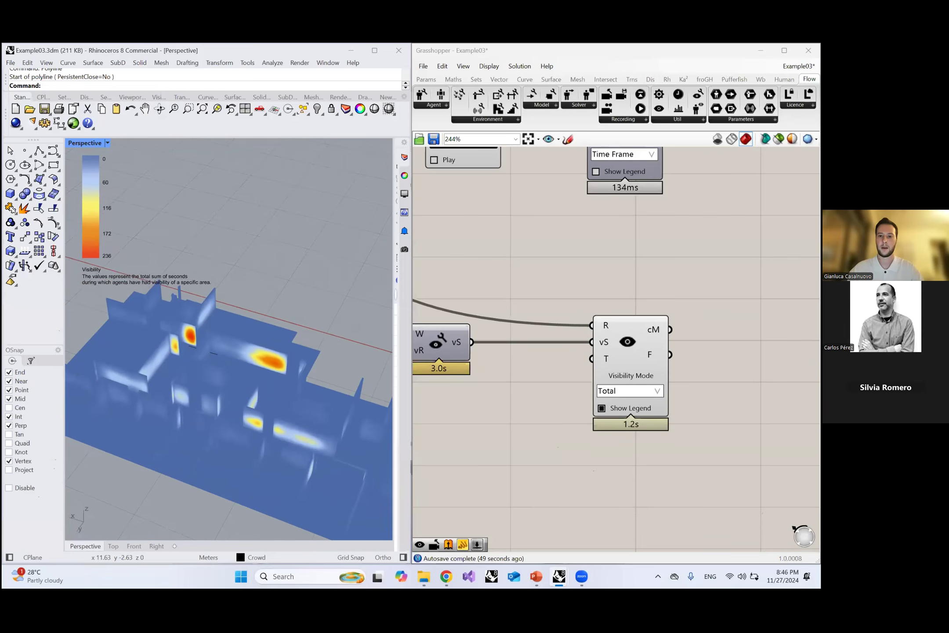
# Step: Shift the Visibility component slightly and set its Visibility Mode to Time Frame
pyautogui.moveTo(651, 352); pyautogui.dragTo(663, 352)
pyautogui.click(648, 295)
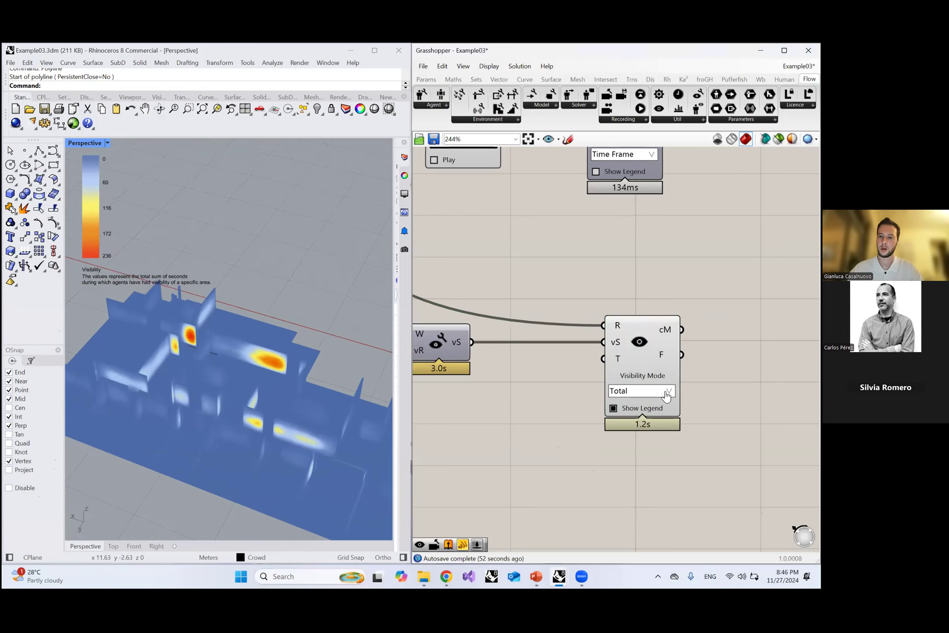
pyautogui.click(667, 391)
pyautogui.click(642, 417)
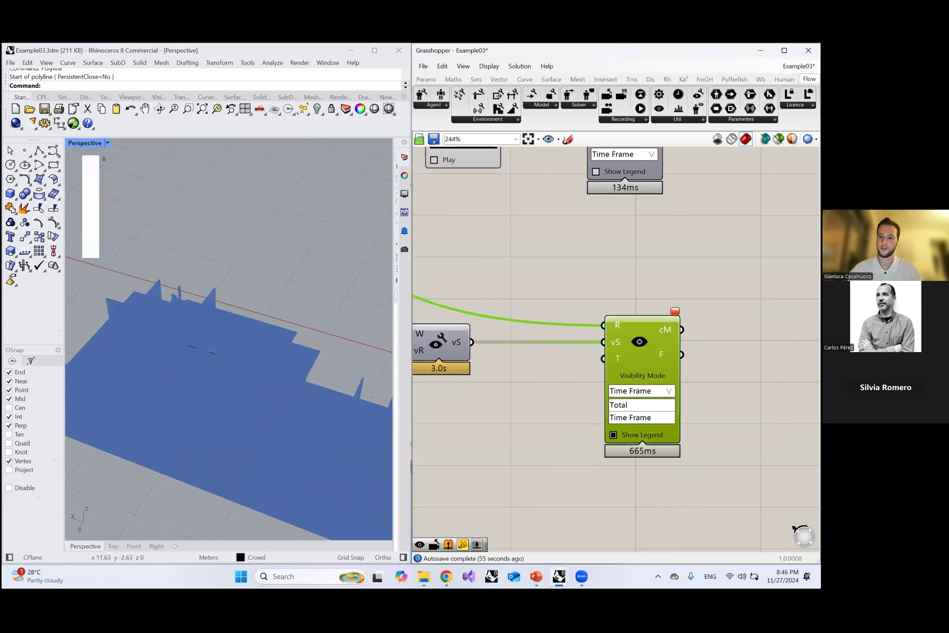
# Step: Add a number slider, set it to 5, and connect it to the T input of the Visibility component
pyautogui.scroll(-2, 732, 386)
pyautogui.doubleClick(598, 424)
pyautogui.write('0<<5')
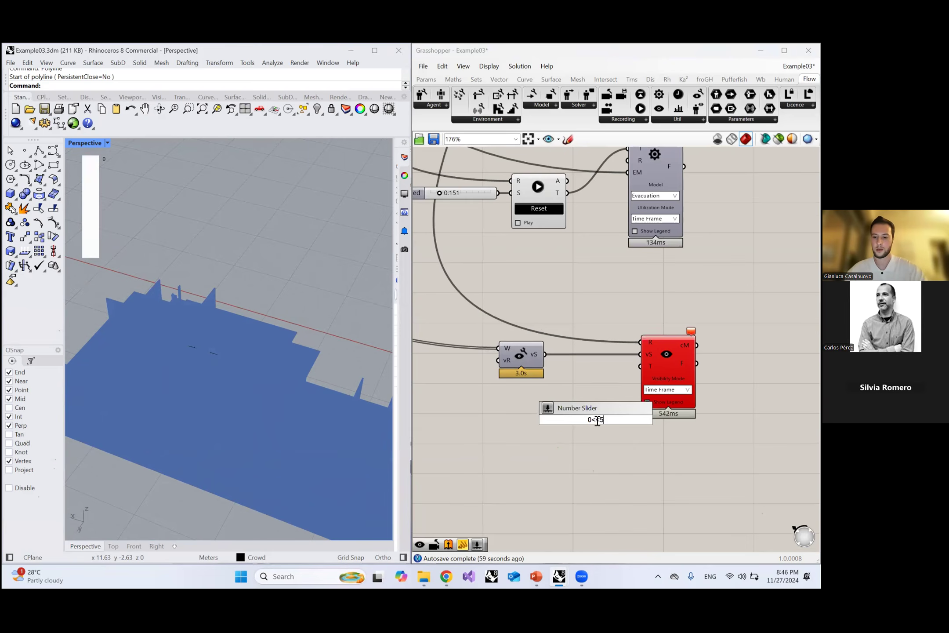
pyautogui.press('Return')
pyautogui.doubleClick(566, 421)
pyautogui.write('5')
pyautogui.press('Return')
pyautogui.click(596, 442)
pyautogui.moveTo(605, 421); pyautogui.dragTo(641, 367)
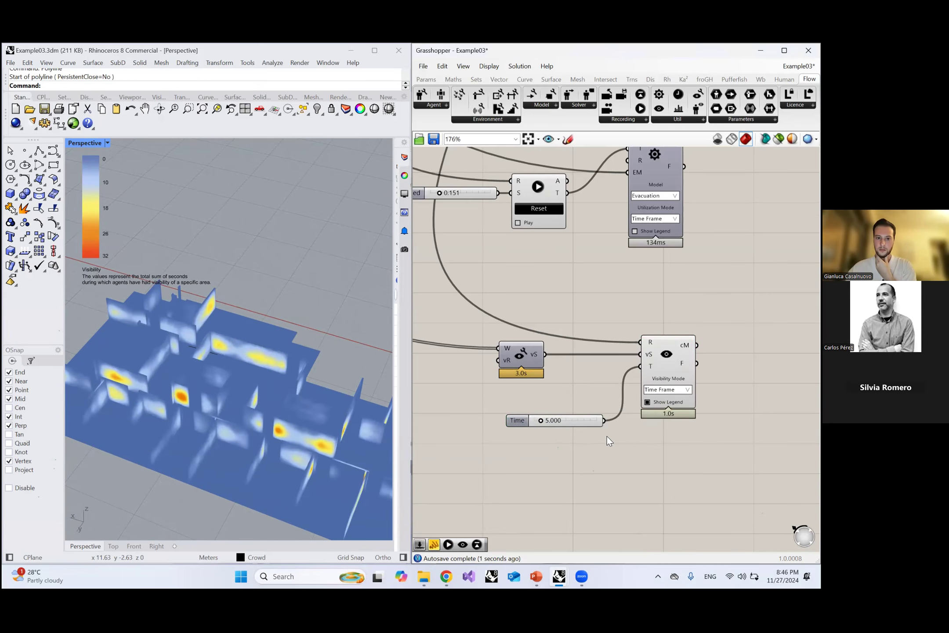
# Step: Set the visibility Time slider to 34.461, then switch the Visibility Mode back to Total
pyautogui.scroll(1, 506, 418)
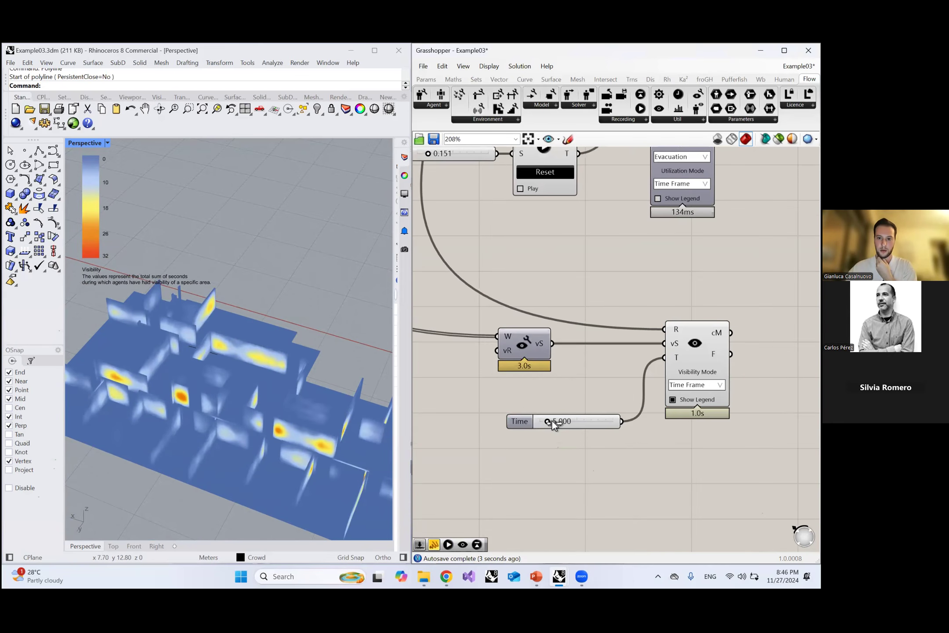
pyautogui.moveTo(552, 421); pyautogui.dragTo(590, 421)
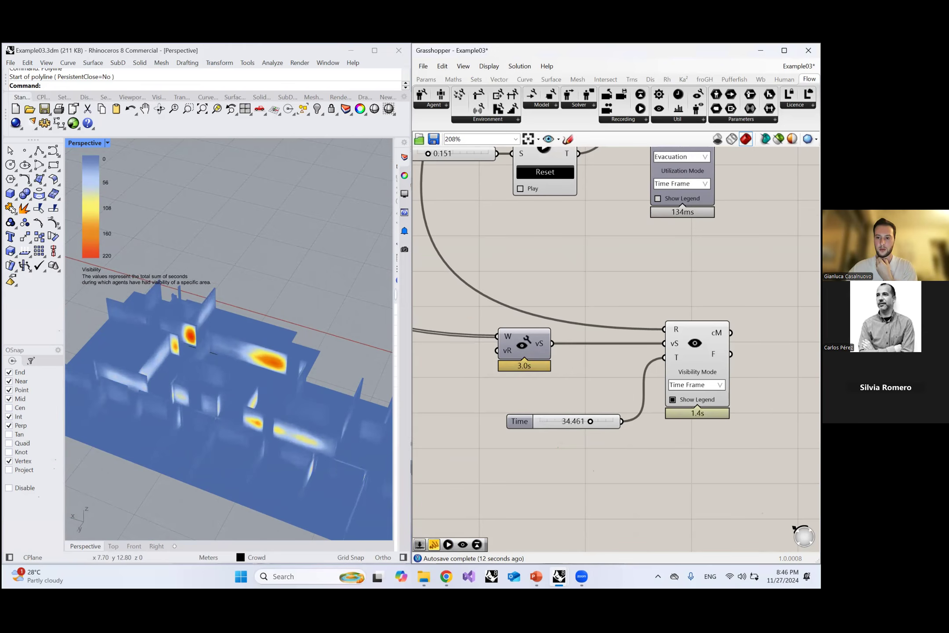
pyautogui.click(720, 385)
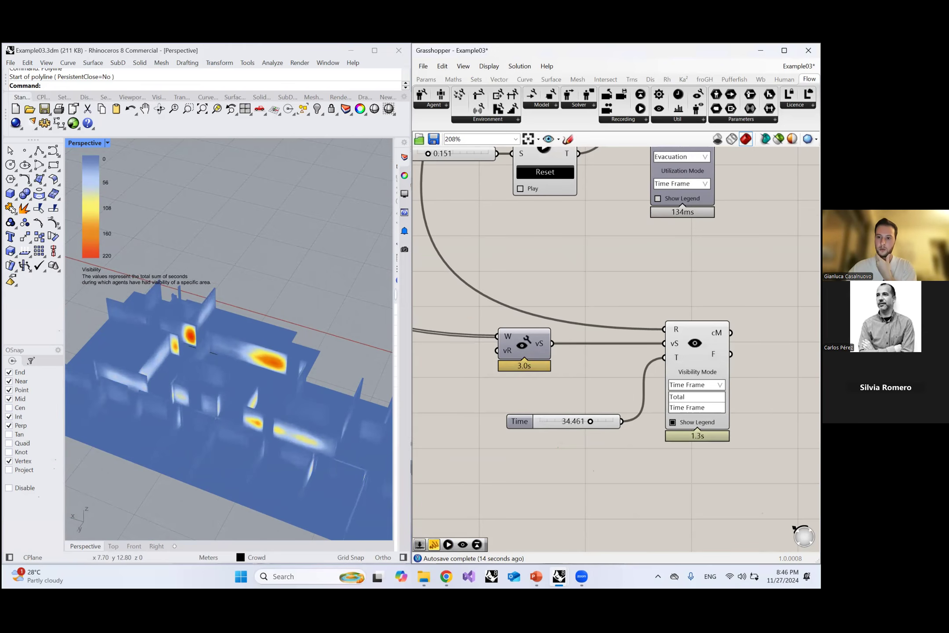
pyautogui.click(696, 397)
pyautogui.click(680, 397)
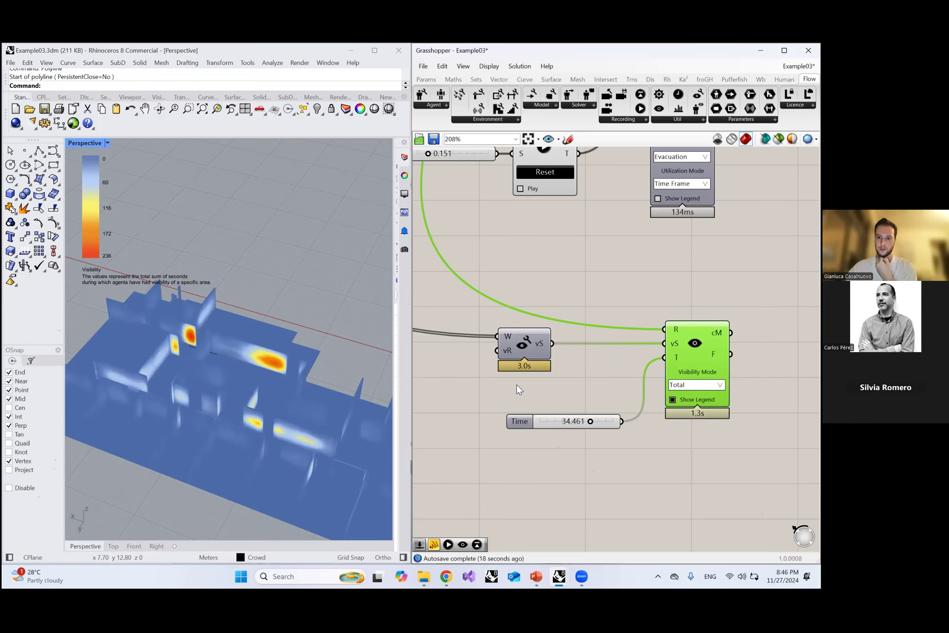
pyautogui.moveTo(693, 352); pyautogui.dragTo(699, 352)
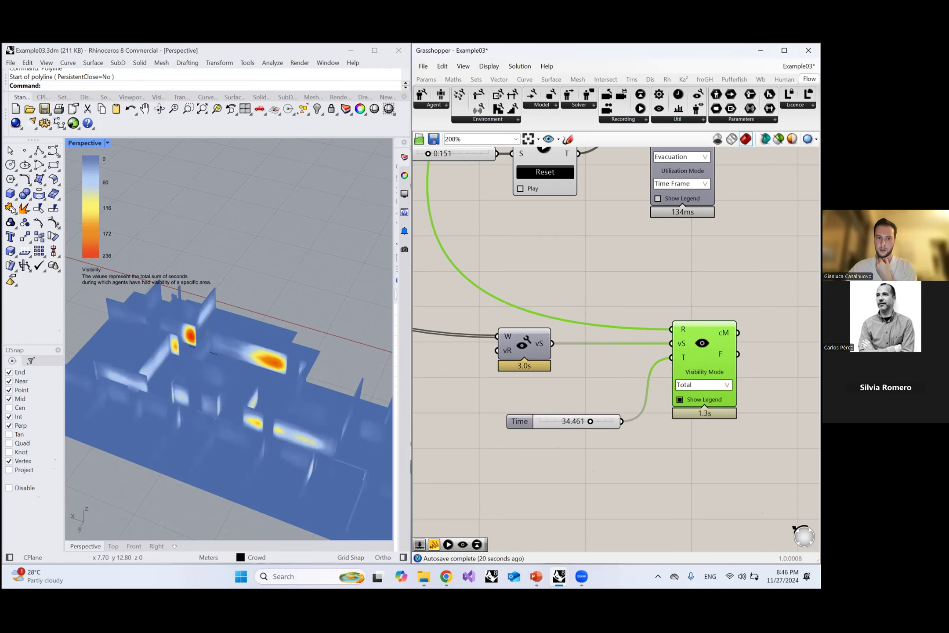
pyautogui.click(652, 367)
# Step: Create a panel with the value 5 and connect it to the vR input of the visibility settings component
pyautogui.scroll(2, 607, 383)
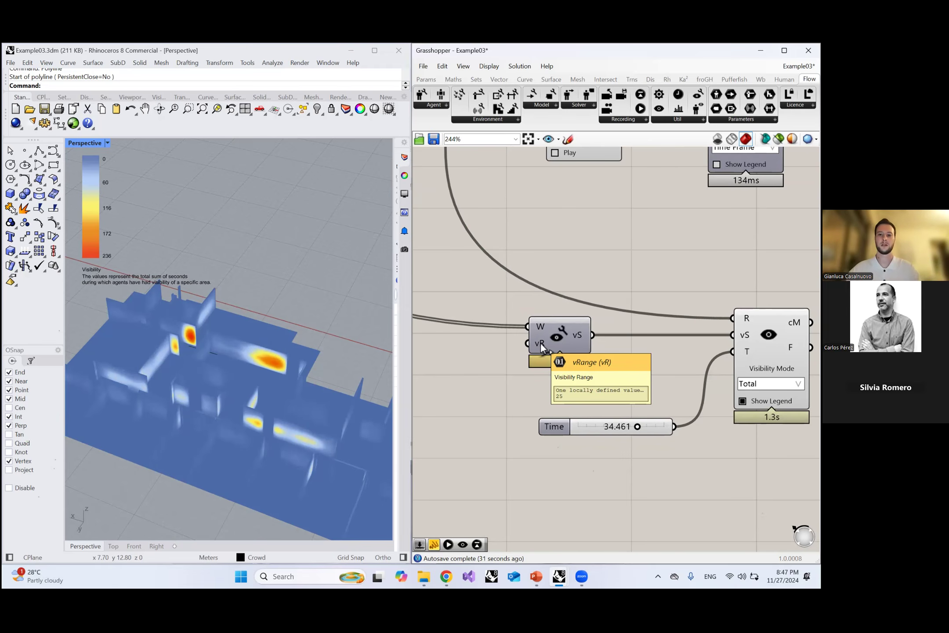
pyautogui.doubleClick(496, 369)
pyautogui.write('//5')
pyautogui.press('Return')
pyautogui.moveTo(511, 367); pyautogui.dragTo(527, 344)
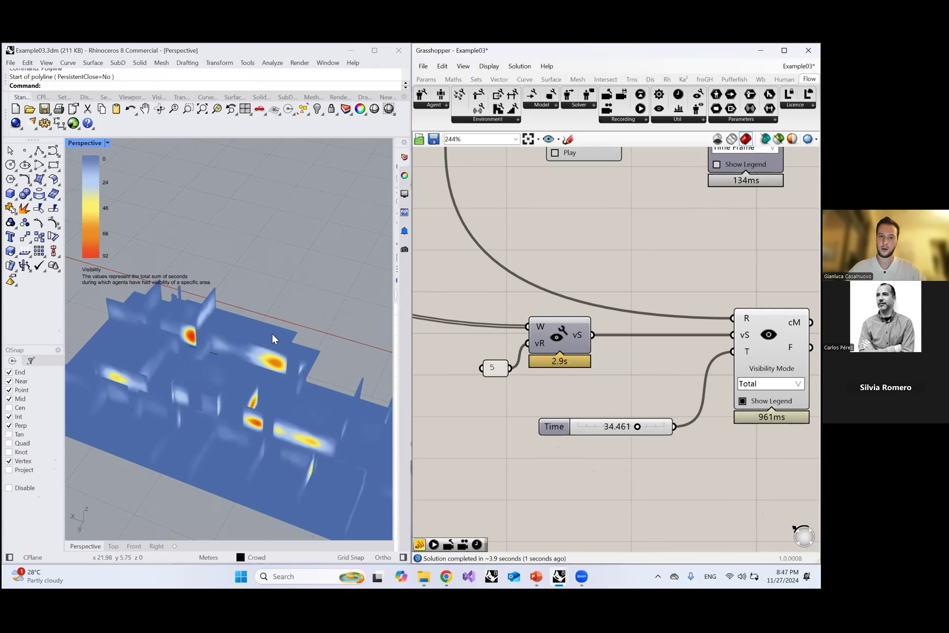
pyautogui.scroll(3, 254, 424)
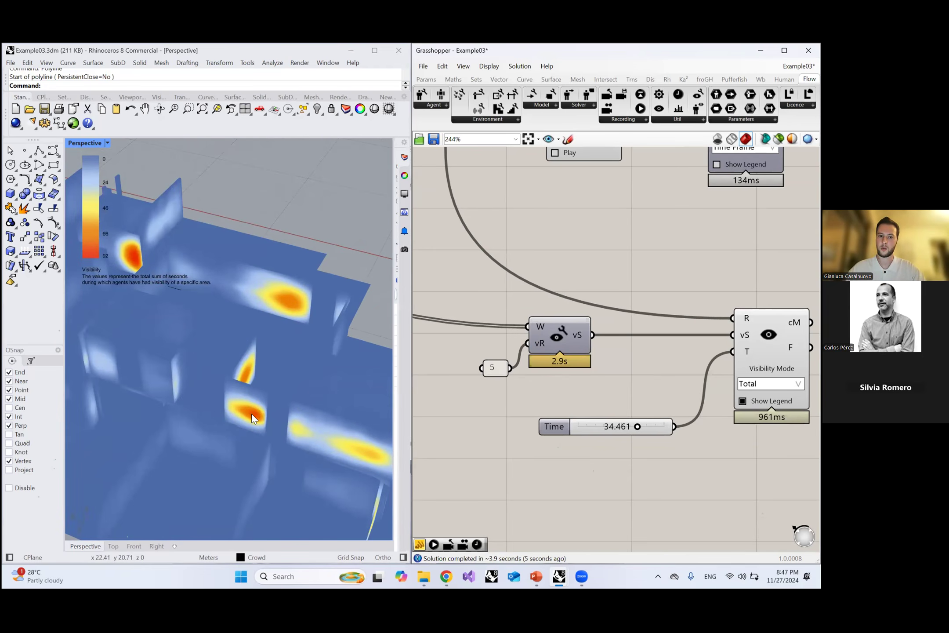
# Step: Examine the wall visibility heat map in the Rhino viewport from several angles and distances
pyautogui.scroll(-2, 255, 407)
pyautogui.scroll(-3, 262, 410)
pyautogui.moveTo(263, 411); pyautogui.dragTo(211, 409, button='right')
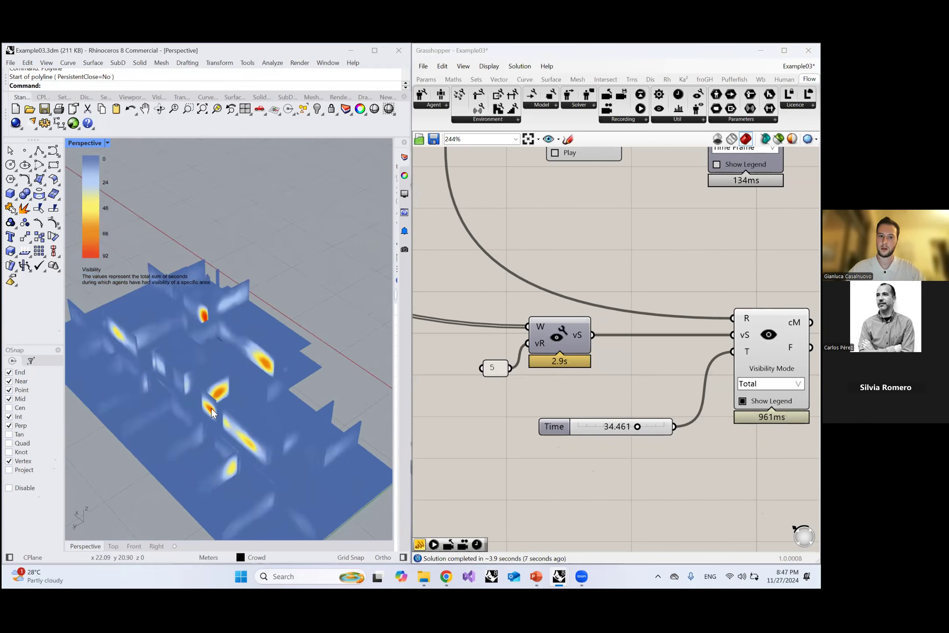
pyautogui.scroll(4, 213, 412)
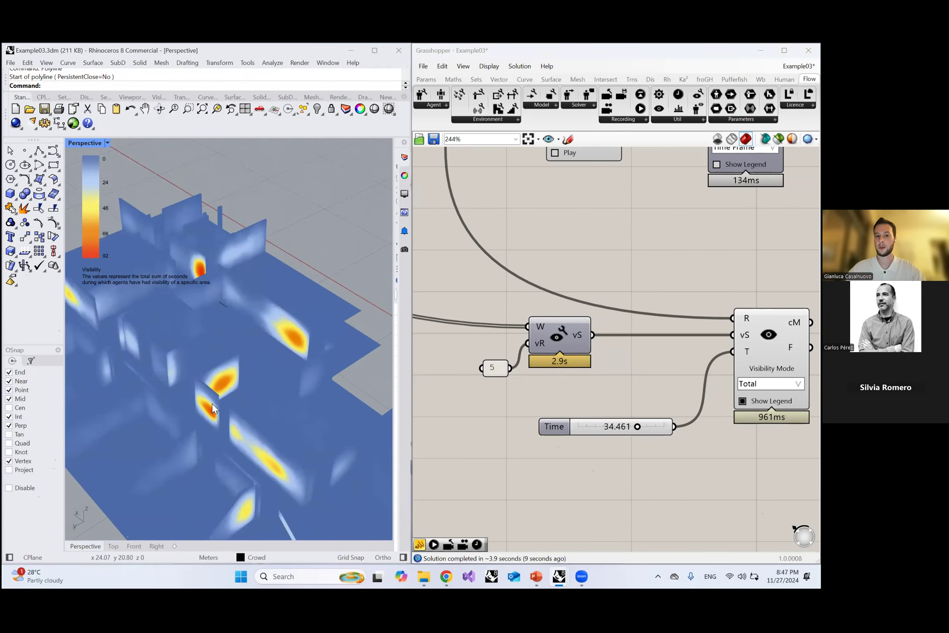
pyautogui.scroll(-2, 253, 407)
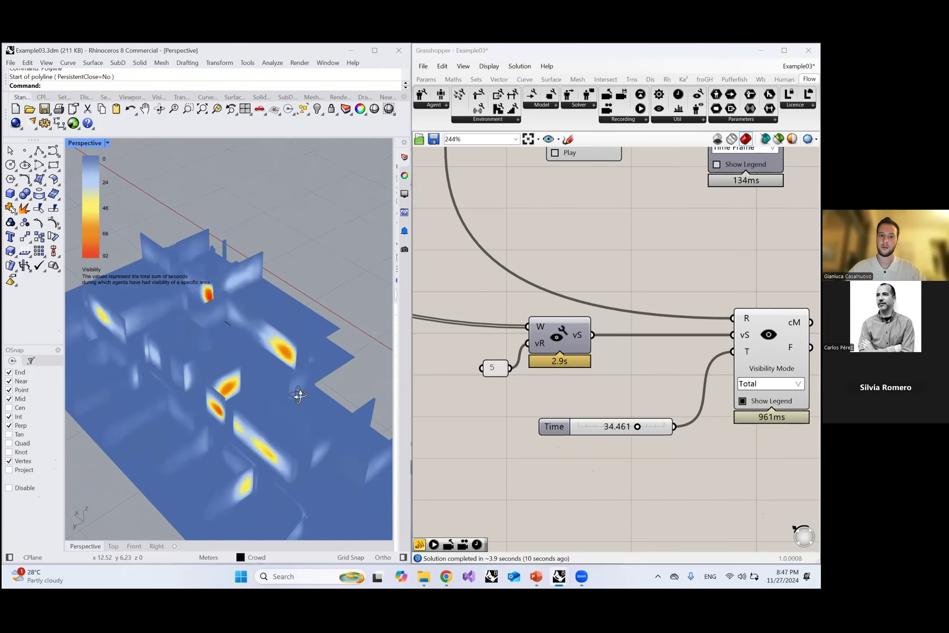
pyautogui.scroll(2, 294, 390)
pyautogui.scroll(-2, 596, 348)
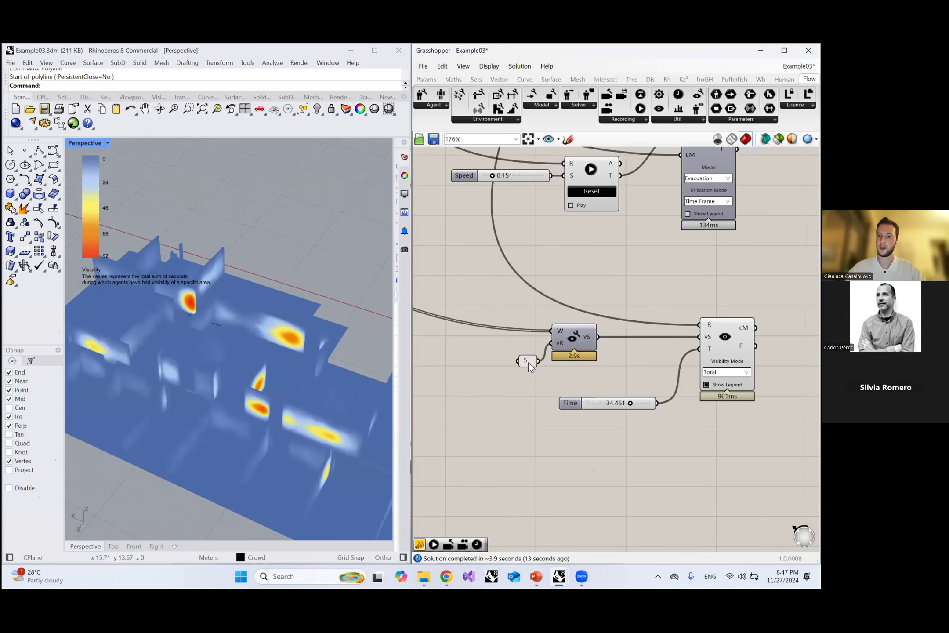
# Step: Align the range panel with the vR input and place the Unit Z, Move, C# script and Line SDL group below the Visibility component
pyautogui.moveTo(531, 358)
pyautogui.mouseDown()
pyautogui.moveTo(507, 345)
pyautogui.moveTo(523, 350)
pyautogui.moveTo(520, 342)
pyautogui.mouseUp()
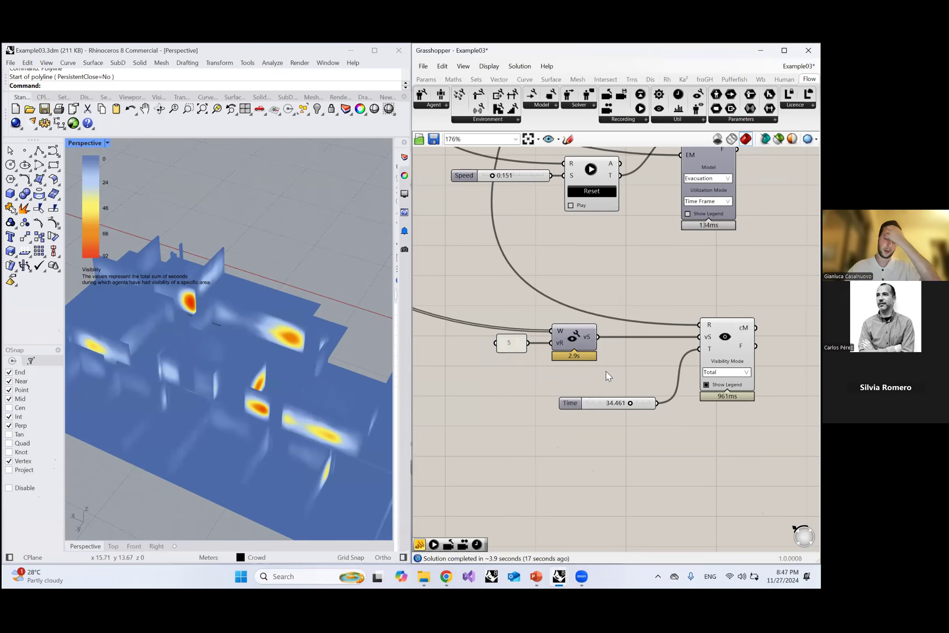
pyautogui.scroll(-2, 606, 372)
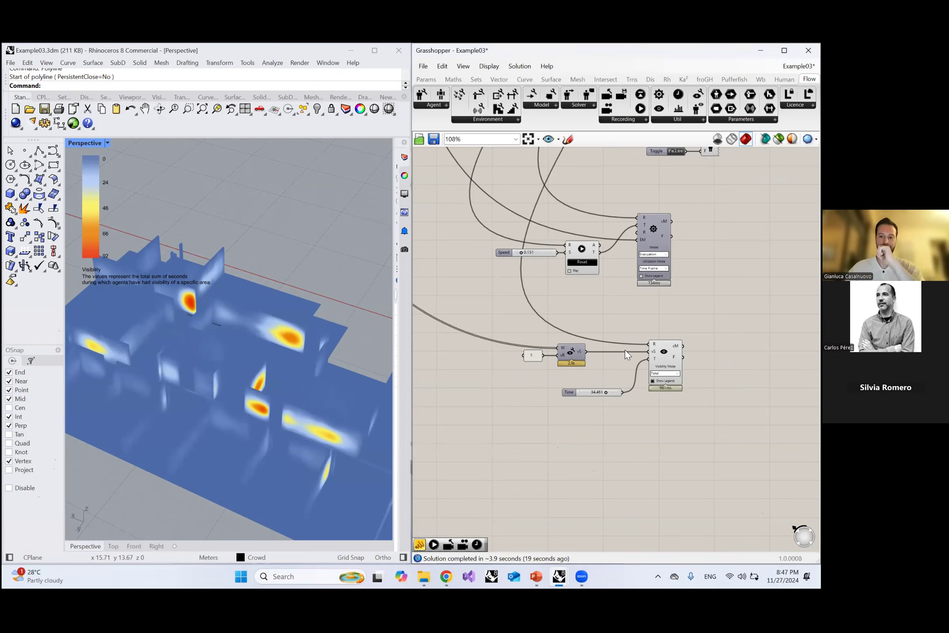
pyautogui.scroll(-2, 594, 369)
pyautogui.scroll(-5, 623, 394)
pyautogui.scroll(8, 644, 290)
pyautogui.moveTo(545, 261); pyautogui.dragTo(529, 262)
pyautogui.moveTo(564, 312); pyautogui.dragTo(535, 474)
pyautogui.scroll(-2, 581, 265)
pyautogui.scroll(-7, 590, 260)
pyautogui.scroll(8, 538, 481)
pyautogui.scroll(5, 536, 474)
# Step: Hide the preview of the Visibility component so its wall heat map is not drawn
pyautogui.click(598, 363)
pyautogui.click(602, 234)
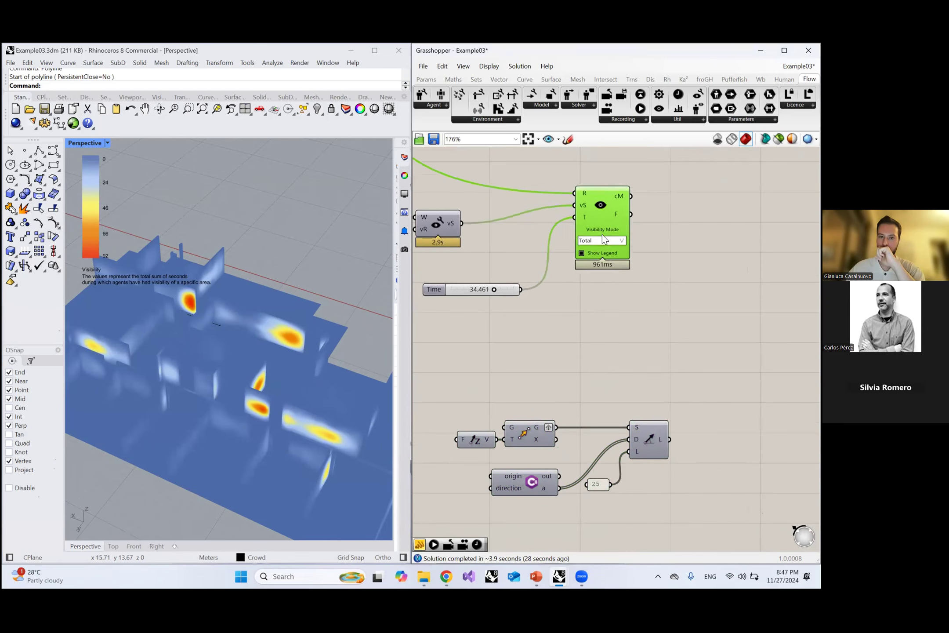
pyautogui.click(629, 344)
pyautogui.scroll(-4, 684, 353)
pyautogui.moveTo(583, 363); pyautogui.dragTo(608, 397, button='right')
pyautogui.scroll(2, 595, 405)
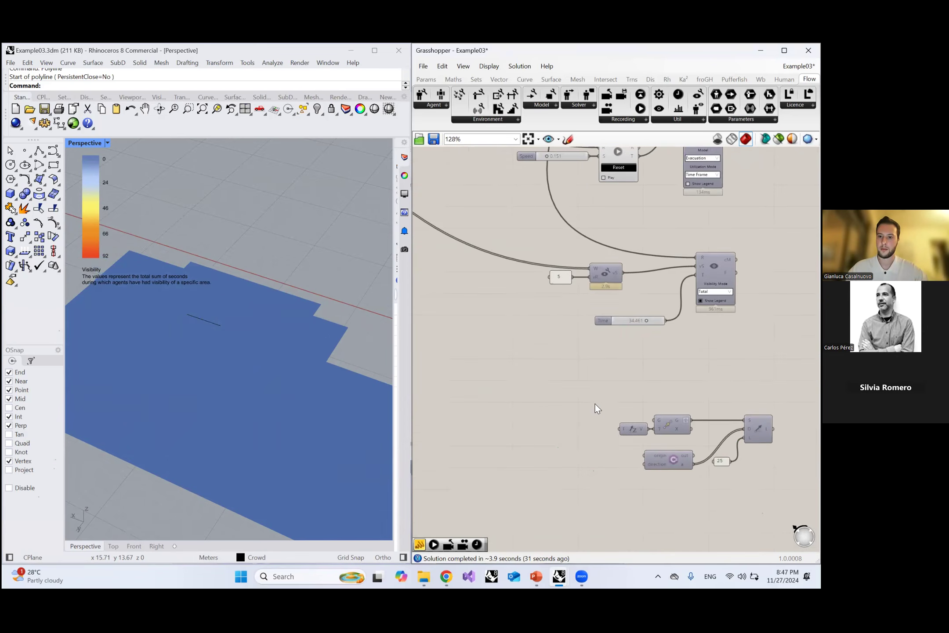
# Step: Copy the recording frame component, its Time slider and the List Item to a spot beside the Unit Z component
pyautogui.scroll(-2, 619, 261)
pyautogui.scroll(4, 612, 327)
pyautogui.scroll(-2, 607, 317)
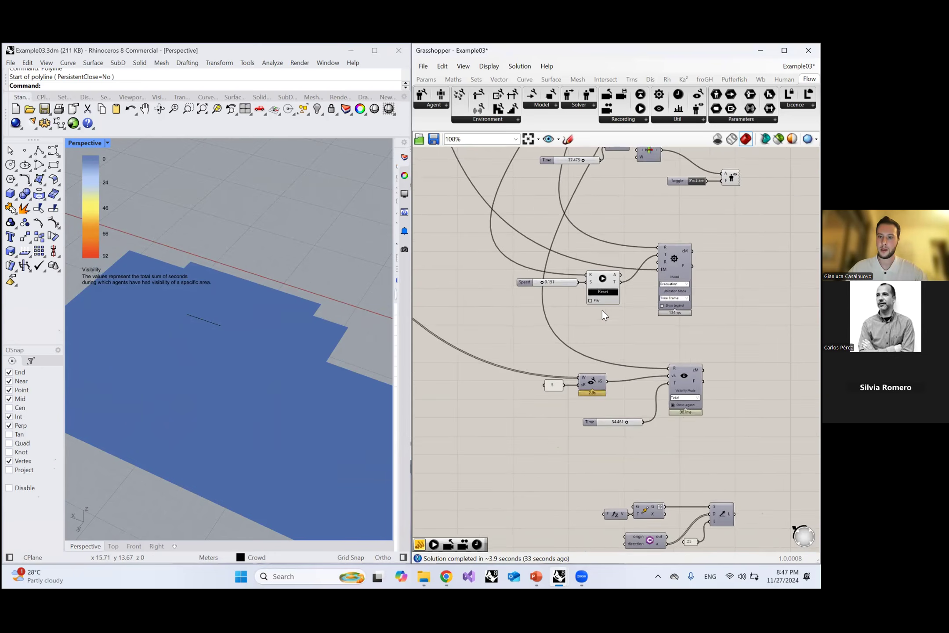
pyautogui.moveTo(602, 310); pyautogui.dragTo(595, 325, button='right')
pyautogui.scroll(3, 694, 326)
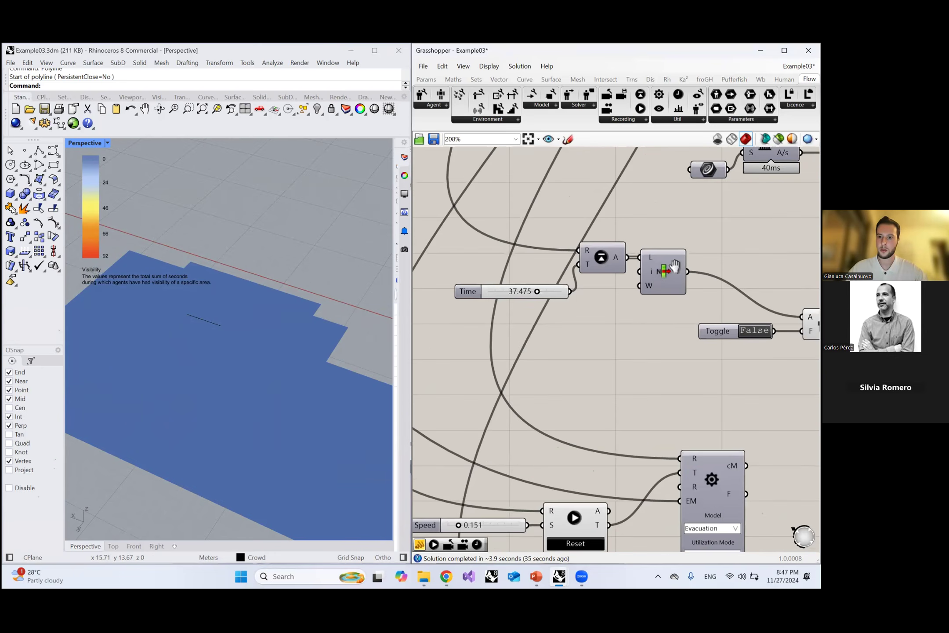
pyautogui.moveTo(675, 266); pyautogui.dragTo(639, 261, button='right')
pyautogui.moveTo(659, 309); pyautogui.dragTo(506, 225)
pyautogui.scroll(-6, 638, 220)
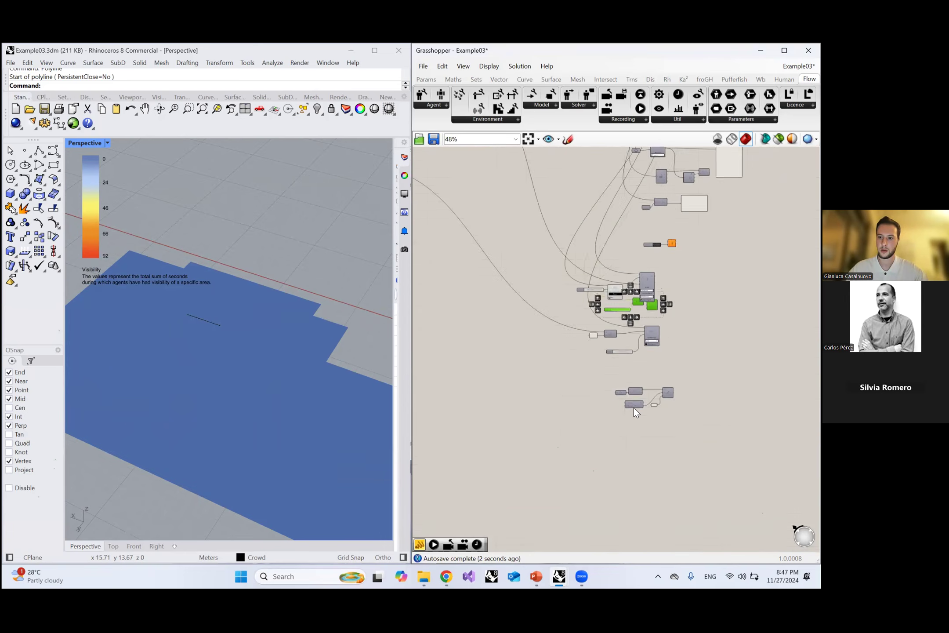
pyautogui.scroll(6, 634, 408)
pyautogui.moveTo(273, 350); pyautogui.dragTo(351, 345, button='right')
pyautogui.moveTo(666, 331); pyautogui.dragTo(641, 315, button='right')
# Step: Add an Agent Properties component and connect the copied List Item's output to its A input
pyautogui.doubleClick(588, 326)
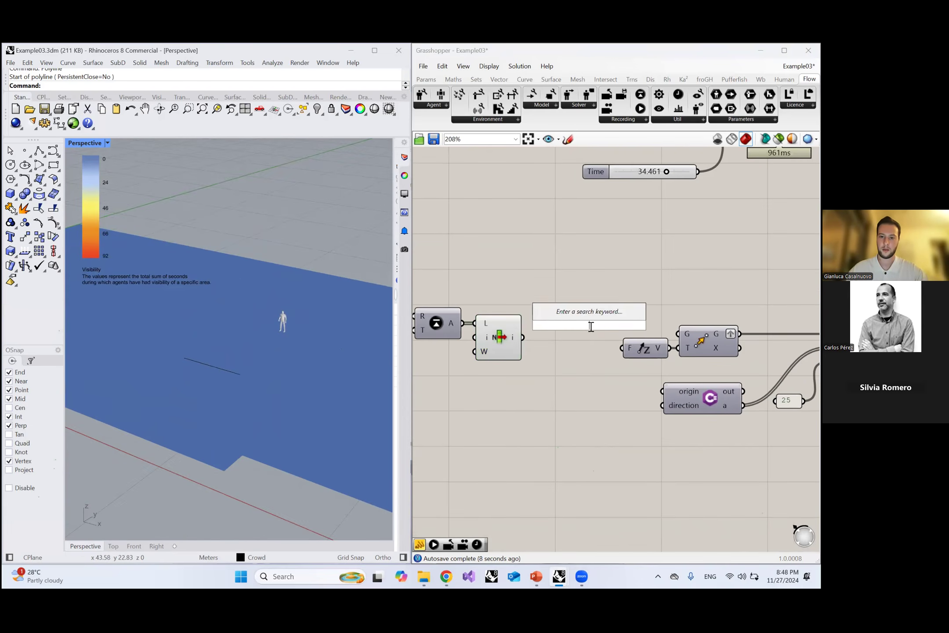
pyautogui.write('agent pr')
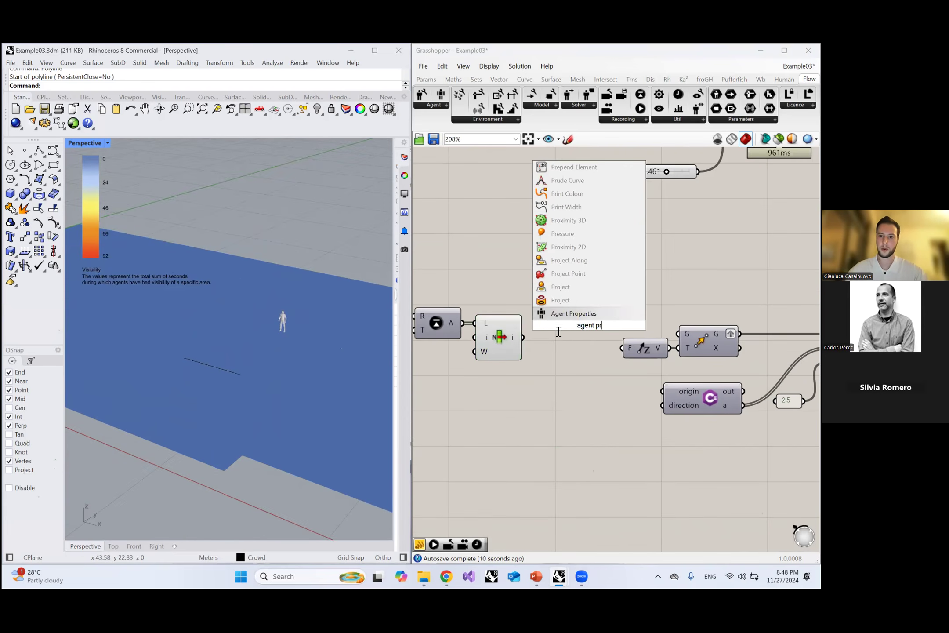
pyautogui.click(561, 313)
pyautogui.moveTo(561, 322); pyautogui.dragTo(573, 339)
pyautogui.moveTo(573, 338); pyautogui.dragTo(494, 322, button='right')
pyautogui.moveTo(495, 322); pyautogui.dragTo(495, 327)
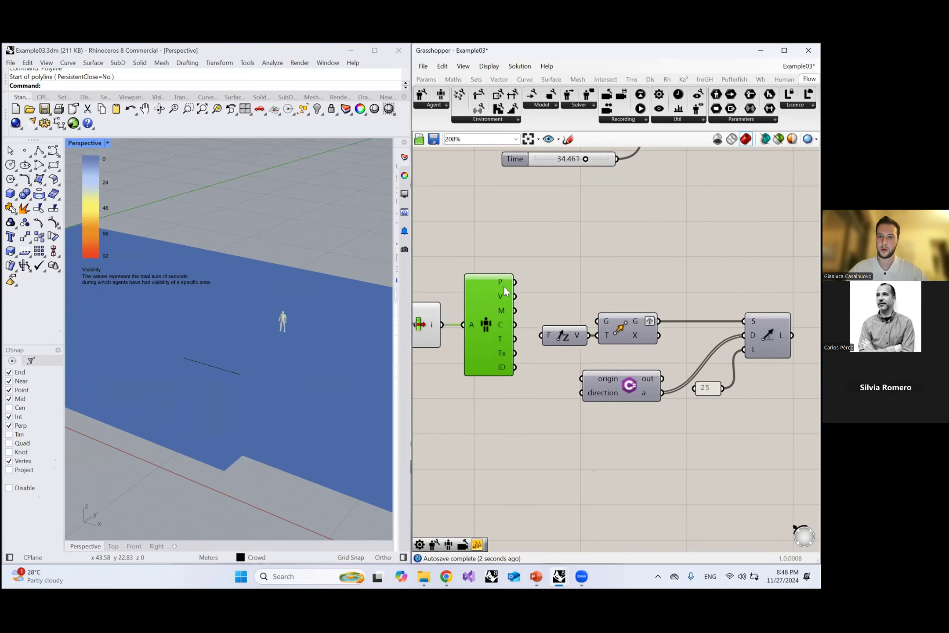
# Step: Connect Agent Properties P to the Move geometry and C# origin inputs, and V to the C# direction input
pyautogui.click(554, 280)
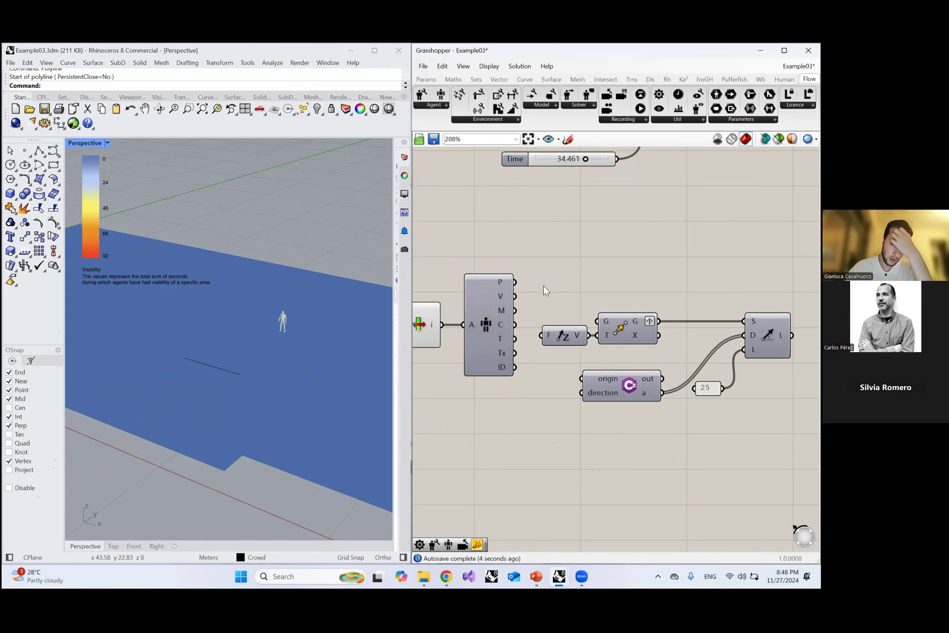
pyautogui.moveTo(515, 282); pyautogui.dragTo(606, 321)
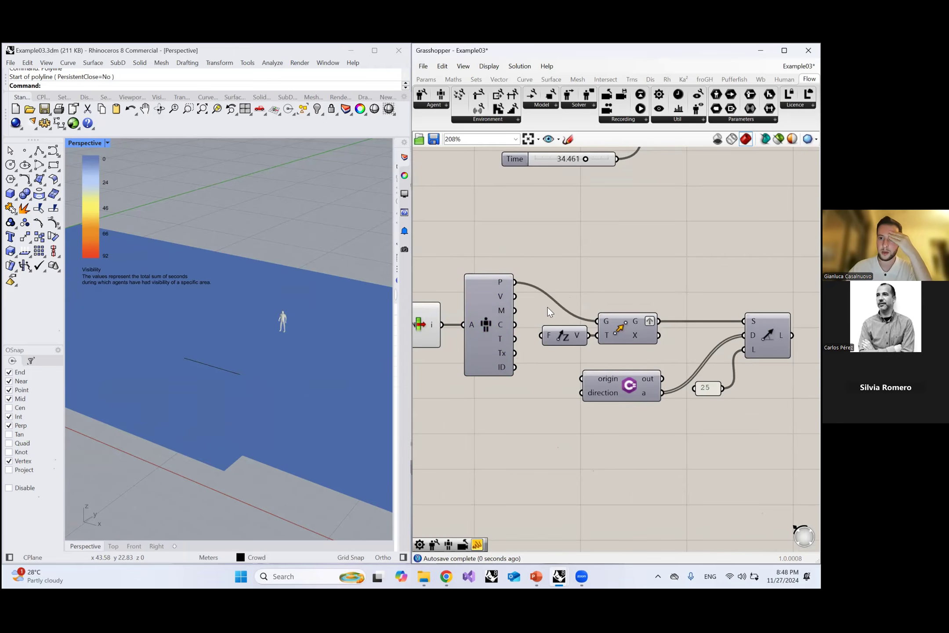
pyautogui.moveTo(576, 372); pyautogui.dragTo(581, 378)
pyautogui.moveTo(541, 330); pyautogui.dragTo(584, 392)
# Step: Show the preview of the Line SDL component and view the rays cast from the agent
pyautogui.click(768, 335)
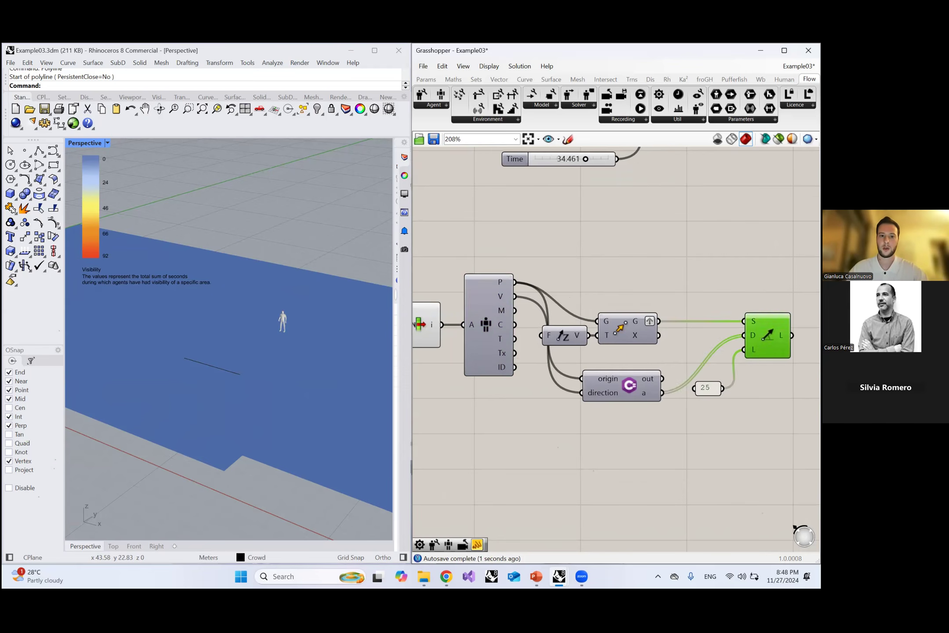
pyautogui.click(316, 308)
pyautogui.moveTo(253, 308)
pyautogui.mouseDown(button='right')
pyautogui.moveTo(354, 296)
pyautogui.moveTo(265, 286)
pyautogui.moveTo(158, 301)
pyautogui.moveTo(219, 317)
pyautogui.moveTo(256, 314)
pyautogui.moveTo(208, 300)
pyautogui.moveTo(281, 284)
pyautogui.moveTo(312, 300)
pyautogui.moveTo(241, 310)
pyautogui.mouseUp(button='right')
pyautogui.moveTo(297, 317); pyautogui.dragTo(369, 334, button='right')
# Step: Show the preview of the extruded walls and inspect how the agent's rays meet them
pyautogui.scroll(-7, 674, 320)
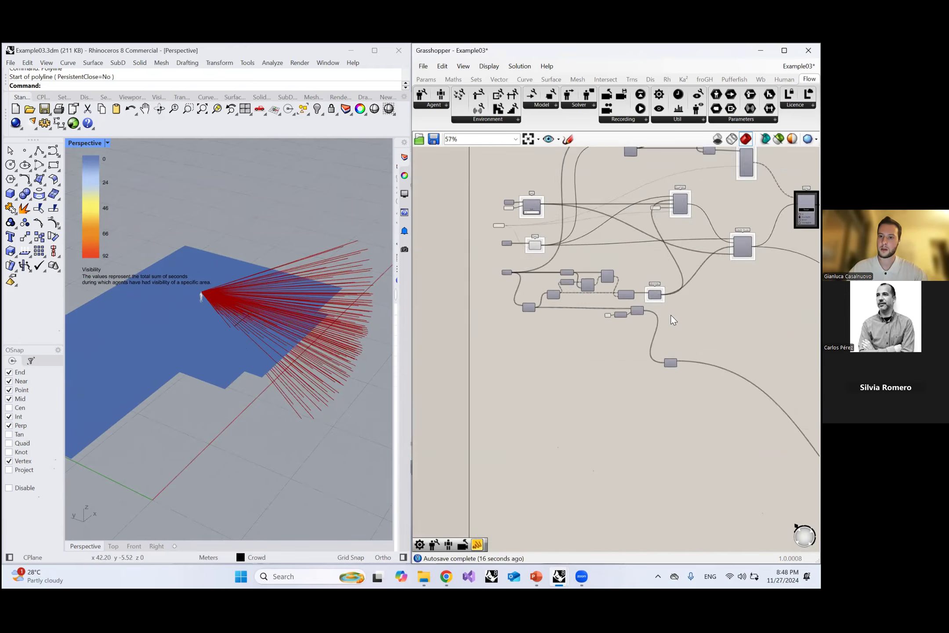
pyautogui.scroll(5, 674, 319)
pyautogui.click(666, 359)
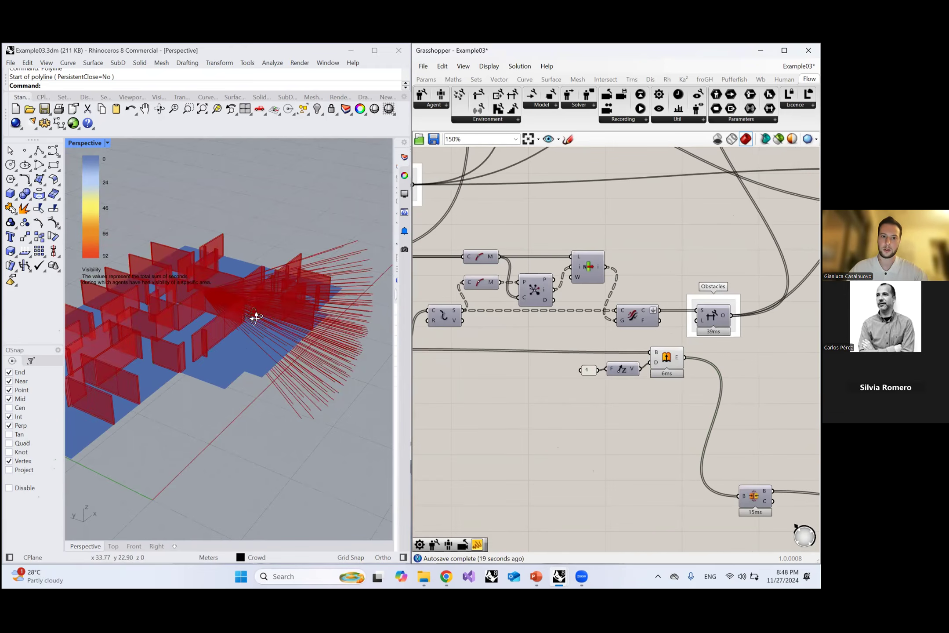
pyautogui.moveTo(254, 317); pyautogui.dragTo(186, 328, button='right')
pyautogui.moveTo(257, 355); pyautogui.dragTo(269, 279, button='right')
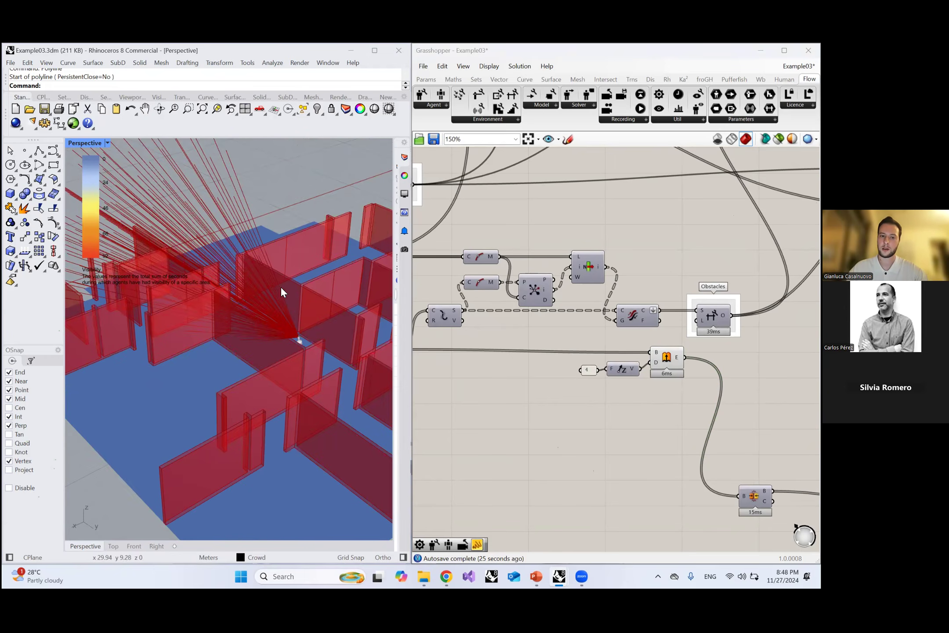
pyautogui.moveTo(254, 272)
pyautogui.mouseDown(button='right')
pyautogui.moveTo(256, 309)
pyautogui.moveTo(259, 282)
pyautogui.moveTo(224, 325)
pyautogui.moveTo(259, 322)
pyautogui.moveTo(246, 284)
pyautogui.mouseUp(button='right')
pyautogui.moveTo(219, 324); pyautogui.dragTo(203, 270, button='right')
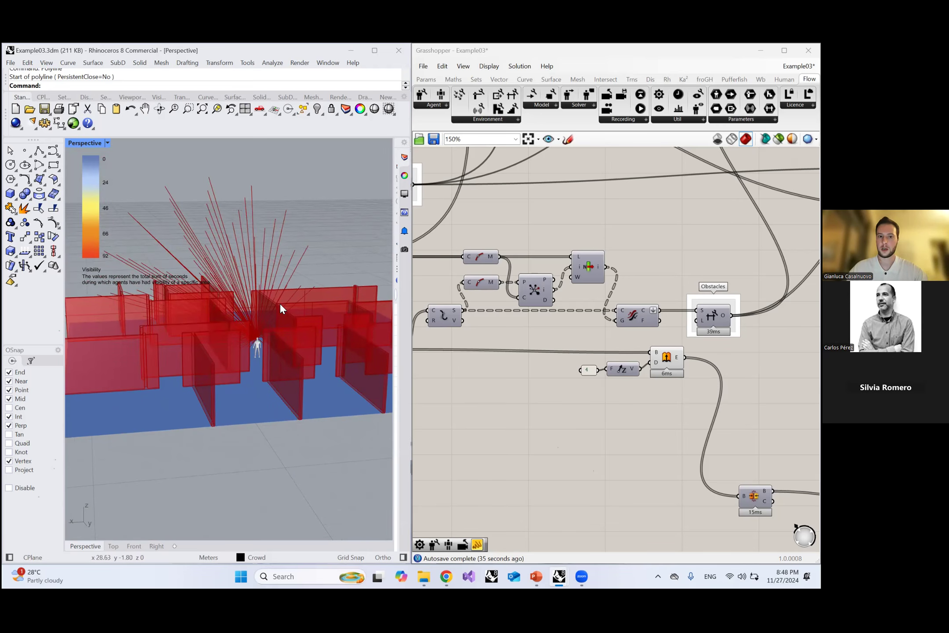
pyautogui.moveTo(264, 294); pyautogui.dragTo(292, 305, button='right')
# Step: Move the copied List Item aside and connect the frame component's A output directly to Agent Properties
pyautogui.scroll(-7, 554, 327)
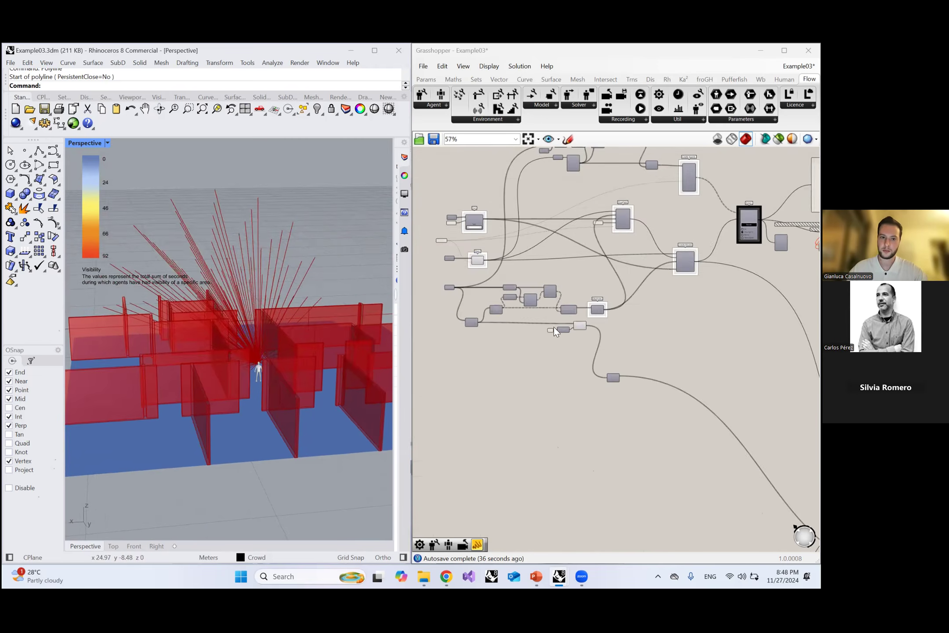
pyautogui.scroll(9, 690, 407)
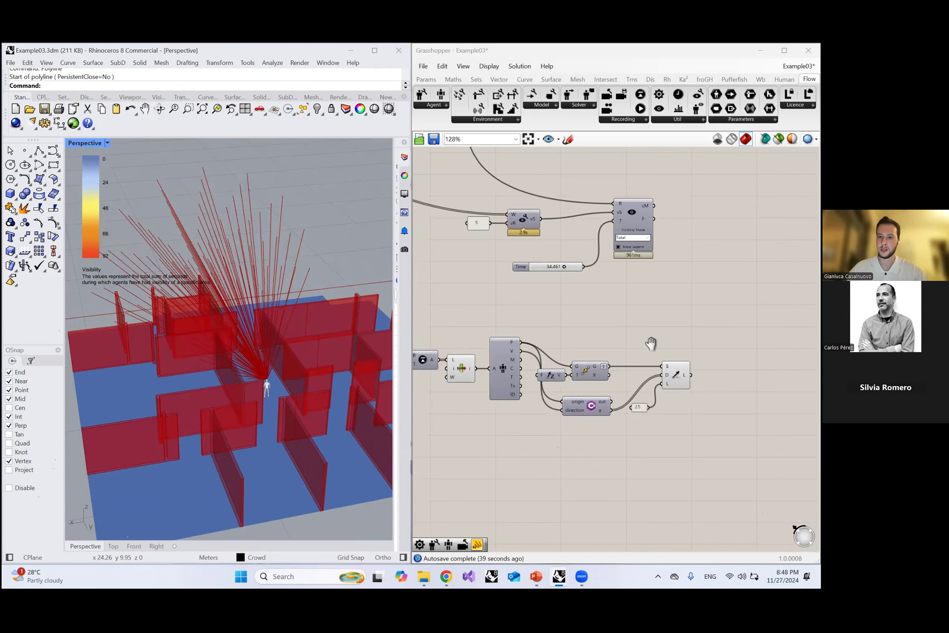
pyautogui.scroll(-2, 650, 342)
pyautogui.scroll(2, 506, 394)
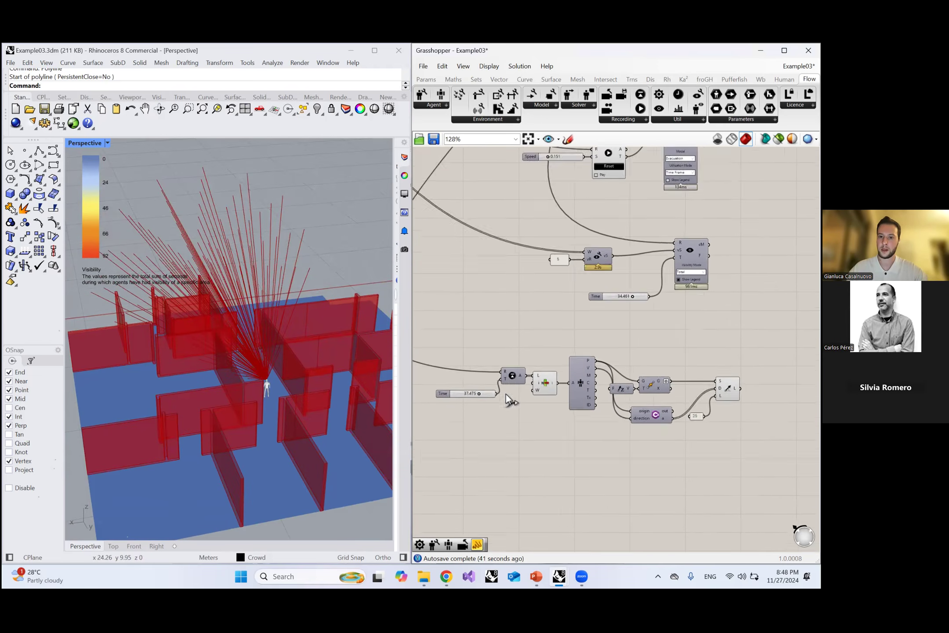
pyautogui.click(511, 373)
pyautogui.moveTo(561, 386); pyautogui.dragTo(558, 410)
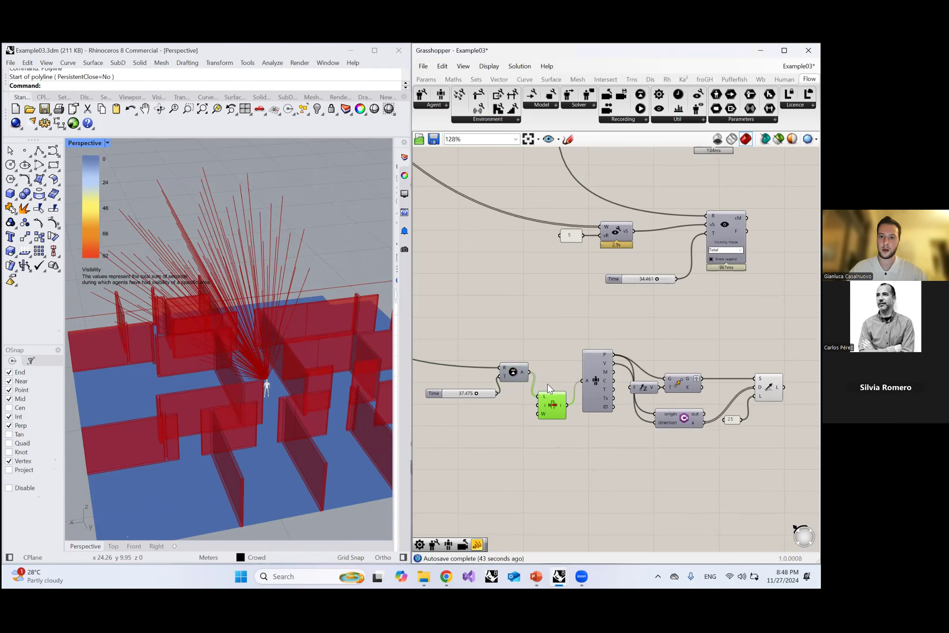
pyautogui.moveTo(531, 373); pyautogui.dragTo(583, 381)
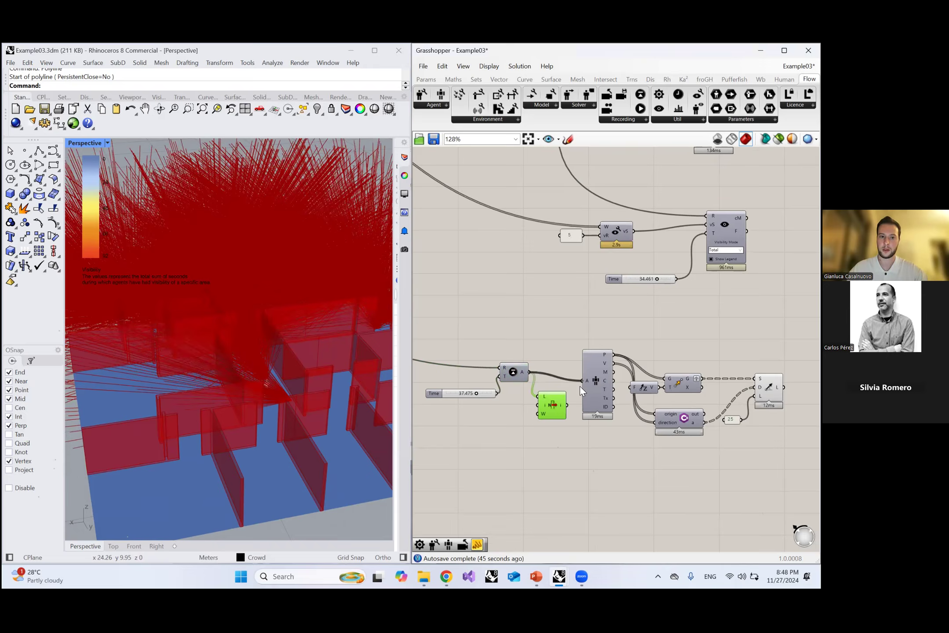
# Step: View the rays of all agents and set the copied frame component's Time slider to 54.112
pyautogui.moveTo(304, 339); pyautogui.dragTo(216, 375, button='right')
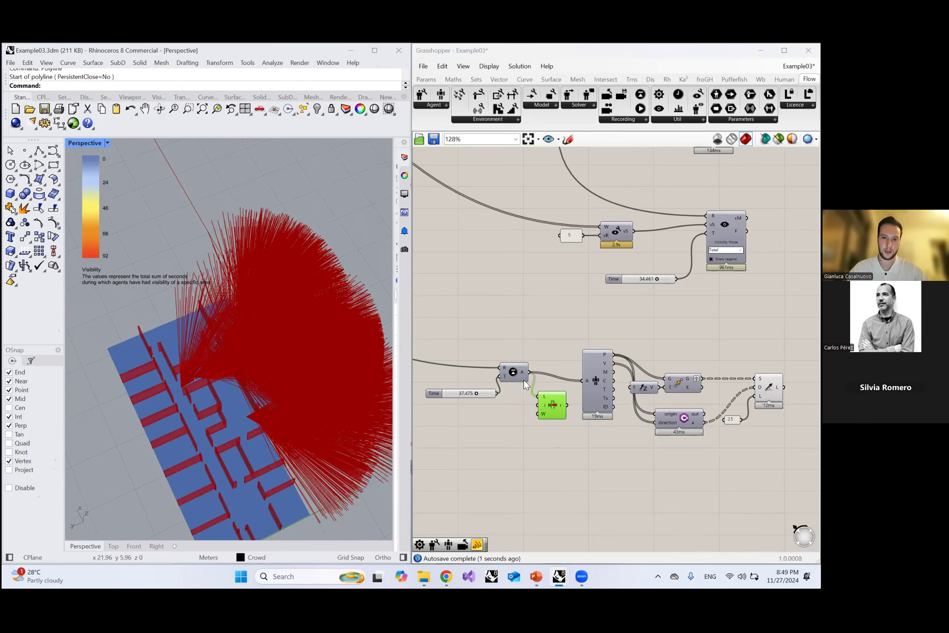
pyautogui.scroll(2, 523, 393)
pyautogui.moveTo(505, 393); pyautogui.dragTo(539, 394)
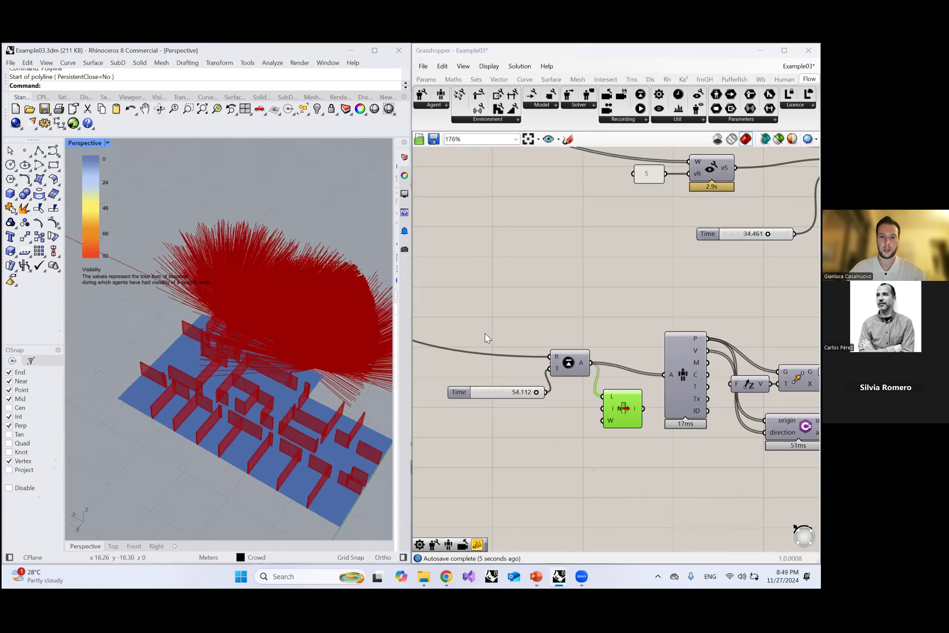
# Step: Show the Visibility heat map together with the agents' rays, and hide it again
pyautogui.scroll(-2, 560, 270)
pyautogui.scroll(1, 667, 260)
pyautogui.moveTo(757, 298); pyautogui.dragTo(675, 380, button='right')
pyautogui.click(699, 263)
pyautogui.hotkey('ctrl', 'q')
pyautogui.click(625, 356)
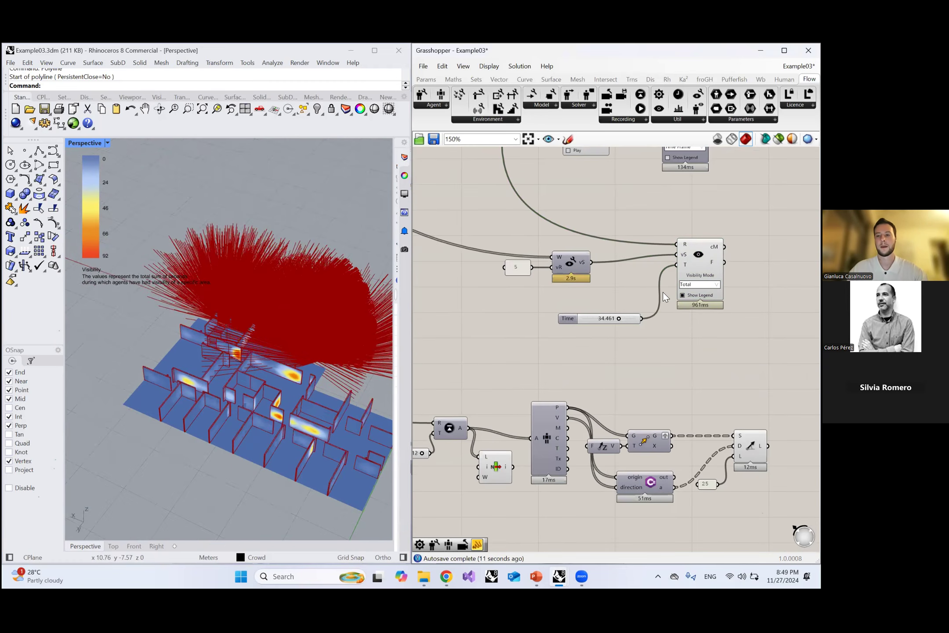
pyautogui.scroll(-2, 614, 318)
pyautogui.click(677, 275)
pyautogui.hotkey('ctrl', 'q')
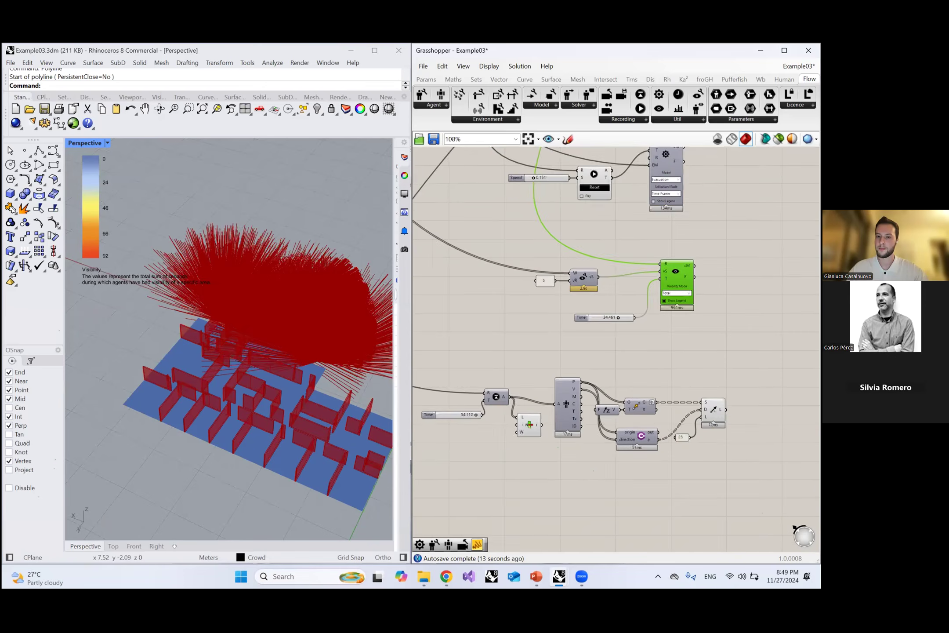
# Step: Hide the preview of the Line SDL rays
pyautogui.scroll(2, 700, 405)
pyautogui.click(720, 401)
pyautogui.hotkey('ctrl', 'q')
pyautogui.click(689, 366)
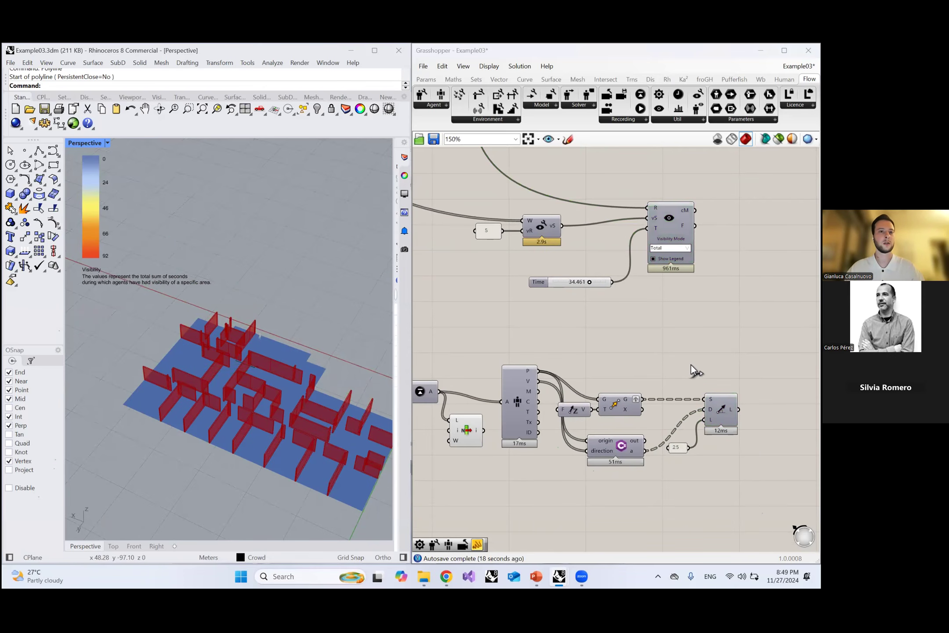
# Step: Switch to the other Rhino session with the airport model and its airport2 Grasshopper definition
pyautogui.moveTo(328, 51); pyautogui.dragTo(353, 76)
pyautogui.click(559, 576)
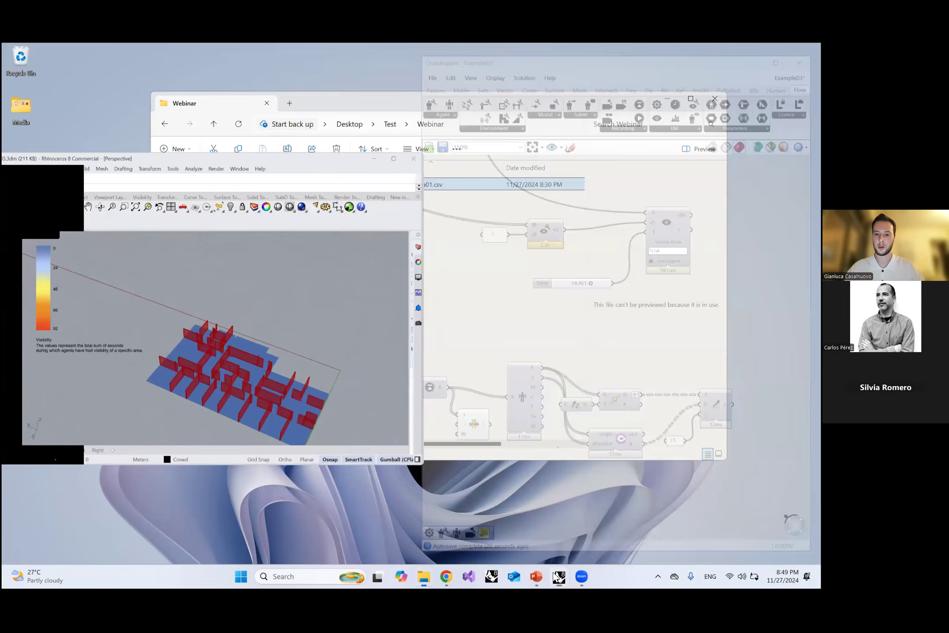
pyautogui.moveTo(558, 576)
pyautogui.click(502, 529)
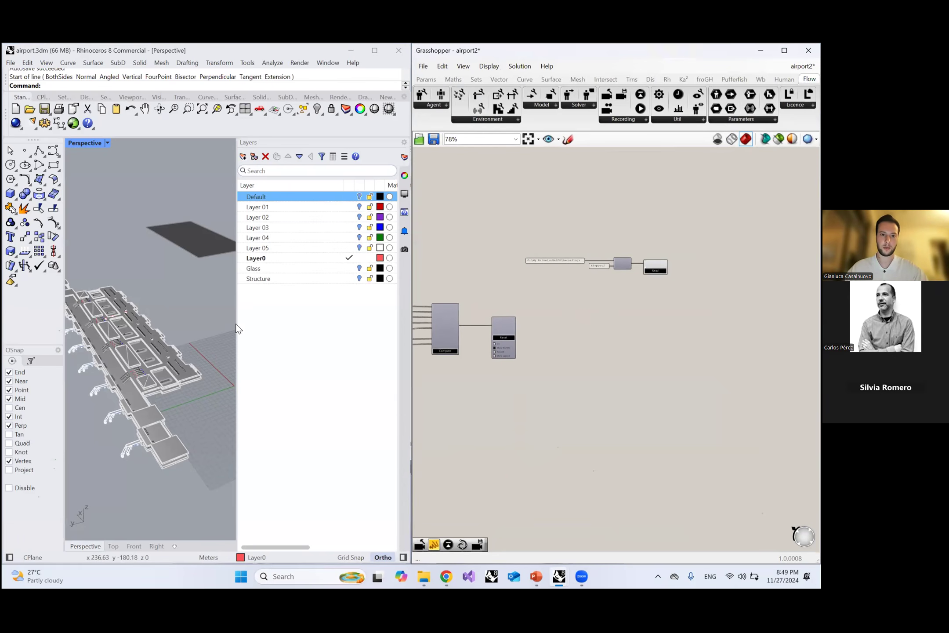
# Step: Narrow the Layers area to widen the Perspective viewport, and examine the airport terminal model from several angles
pyautogui.moveTo(237, 323); pyautogui.dragTo(374, 317)
pyautogui.moveTo(273, 316)
pyautogui.mouseDown(button='right')
pyautogui.moveTo(247, 312)
pyautogui.moveTo(240, 329)
pyautogui.moveTo(236, 317)
pyautogui.moveTo(240, 303)
pyautogui.moveTo(253, 300)
pyautogui.moveTo(252, 262)
pyautogui.moveTo(280, 276)
pyautogui.moveTo(284, 223)
pyautogui.moveTo(229, 333)
pyautogui.moveTo(260, 362)
pyautogui.moveTo(265, 303)
pyautogui.mouseUp(button='right')
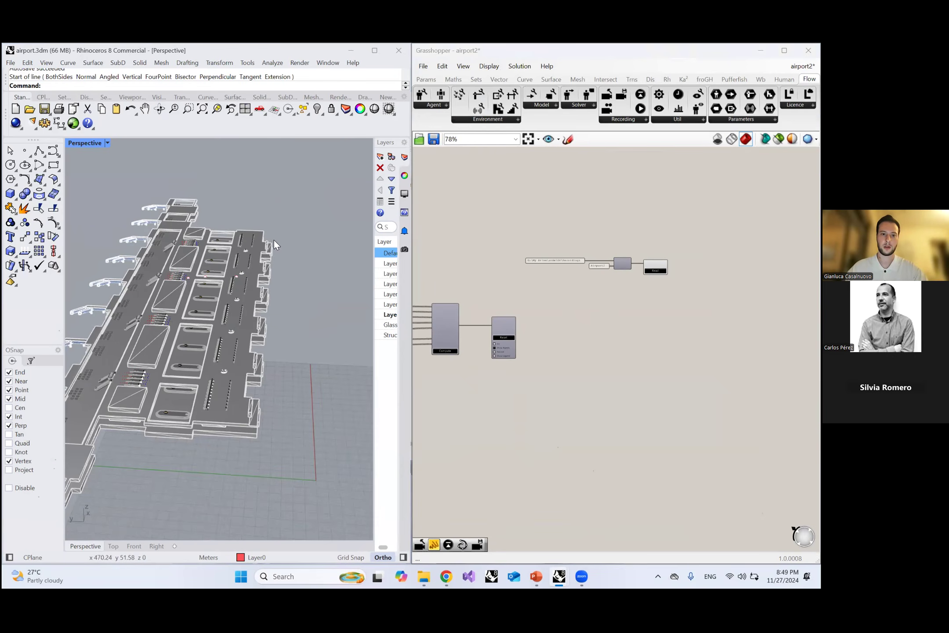
pyautogui.moveTo(284, 377); pyautogui.dragTo(222, 352, button='right')
pyautogui.moveTo(272, 321); pyautogui.dragTo(183, 414, button='right')
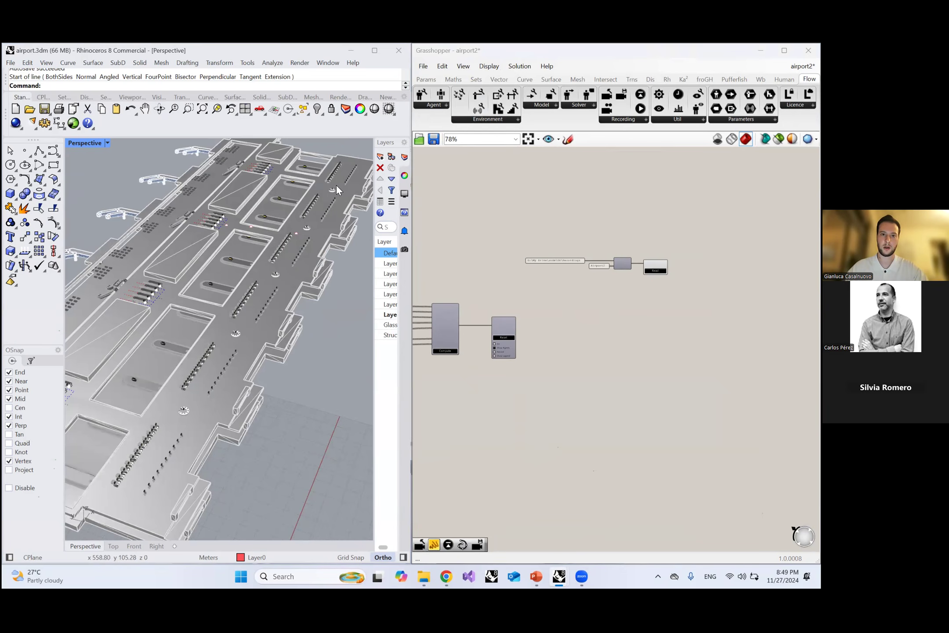
# Step: Examine the security lanes and the overall layout of the airport terminal in the Perspective viewport
pyautogui.moveTo(226, 338); pyautogui.dragTo(170, 295, button='right')
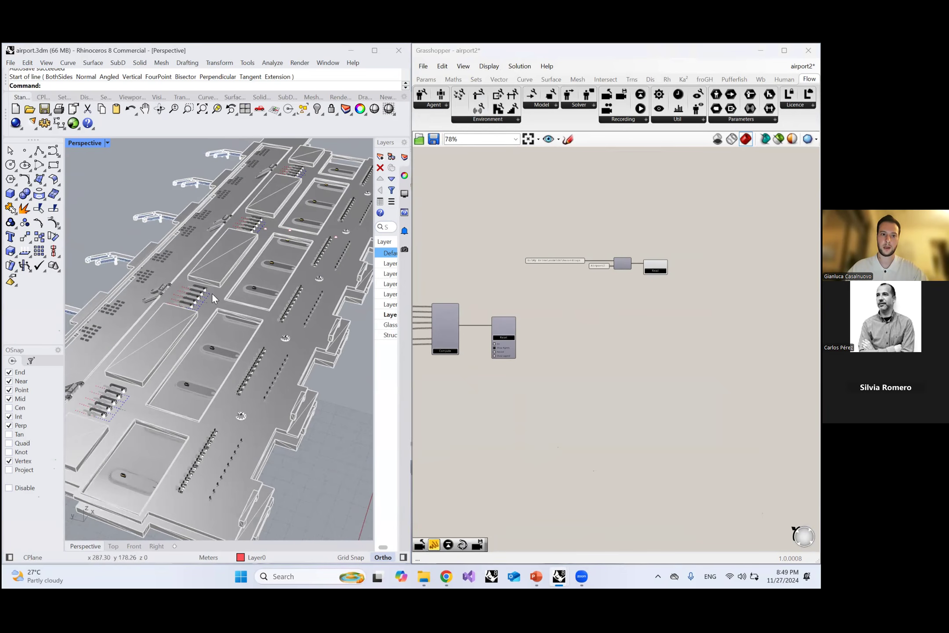
pyautogui.scroll(3, 170, 296)
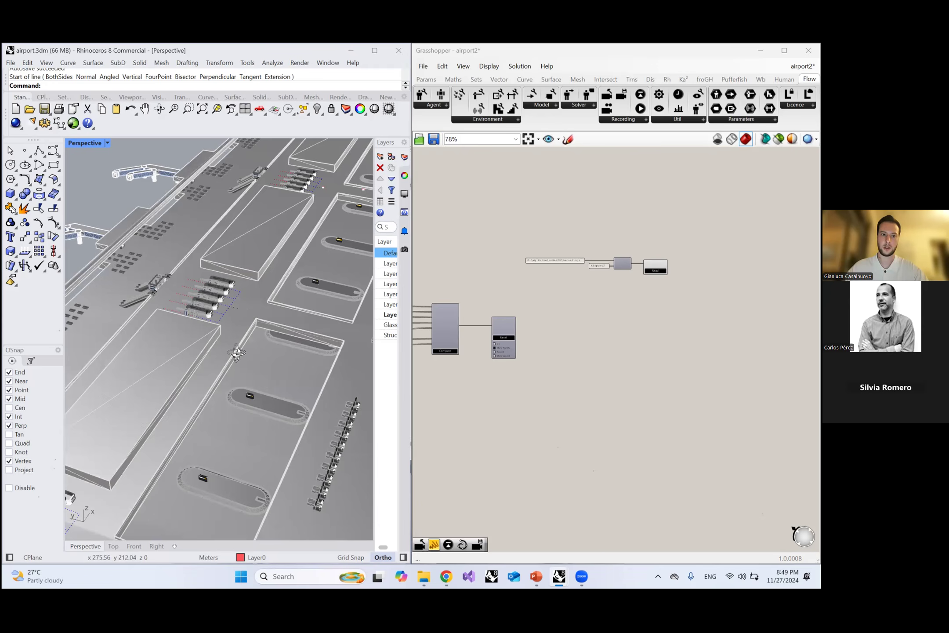
pyautogui.scroll(7, 192, 348)
pyautogui.moveTo(191, 348); pyautogui.dragTo(251, 359, button='right')
pyautogui.scroll(-10, 251, 360)
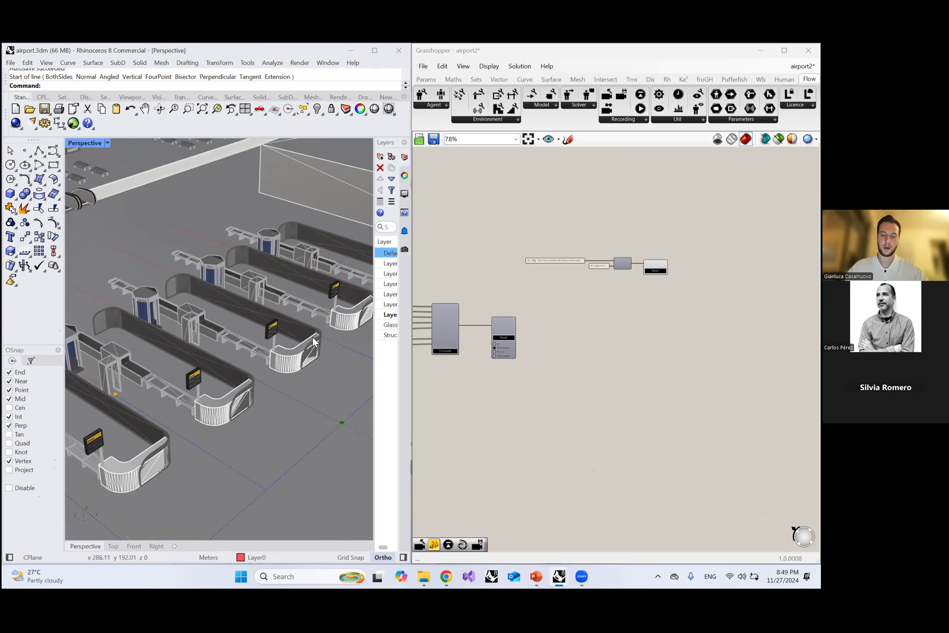
pyautogui.moveTo(187, 362); pyautogui.dragTo(218, 365, button='right')
pyautogui.scroll(3, 220, 360)
pyautogui.scroll(-5, 218, 365)
pyautogui.moveTo(241, 412); pyautogui.dragTo(199, 398, button='right')
pyautogui.scroll(-5, 683, 347)
# Step: Examine the simulation component that receives the computed model from the Compute component
pyautogui.scroll(10, 630, 353)
pyautogui.click(587, 307)
pyautogui.moveTo(587, 306); pyautogui.dragTo(592, 305)
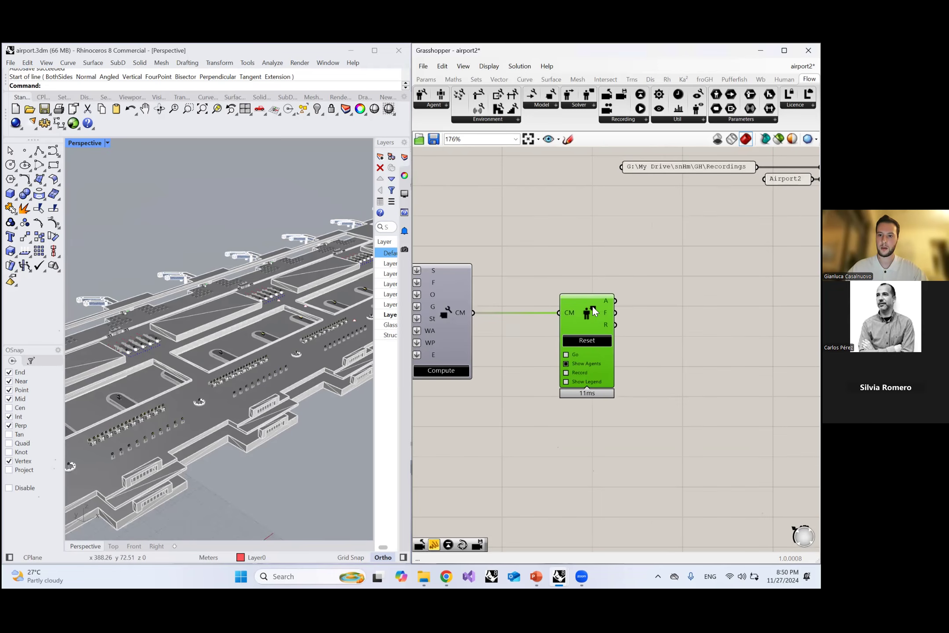
pyautogui.scroll(-5, 616, 312)
pyautogui.scroll(4, 616, 312)
pyautogui.click(592, 327)
pyautogui.click(663, 309)
pyautogui.moveTo(663, 309); pyautogui.dragTo(628, 315, button='right')
pyautogui.moveTo(690, 350); pyautogui.dragTo(682, 344)
# Step: Examine the group of agent source components, including source2's list of waypoints, gates and stairs
pyautogui.scroll(-3, 728, 366)
pyautogui.scroll(-4, 729, 366)
pyautogui.scroll(-2, 531, 275)
pyautogui.moveTo(530, 275); pyautogui.dragTo(690, 387, button='right')
pyautogui.moveTo(528, 301); pyautogui.dragTo(609, 420, button='right')
pyautogui.scroll(4, 534, 251)
pyautogui.scroll(5, 515, 254)
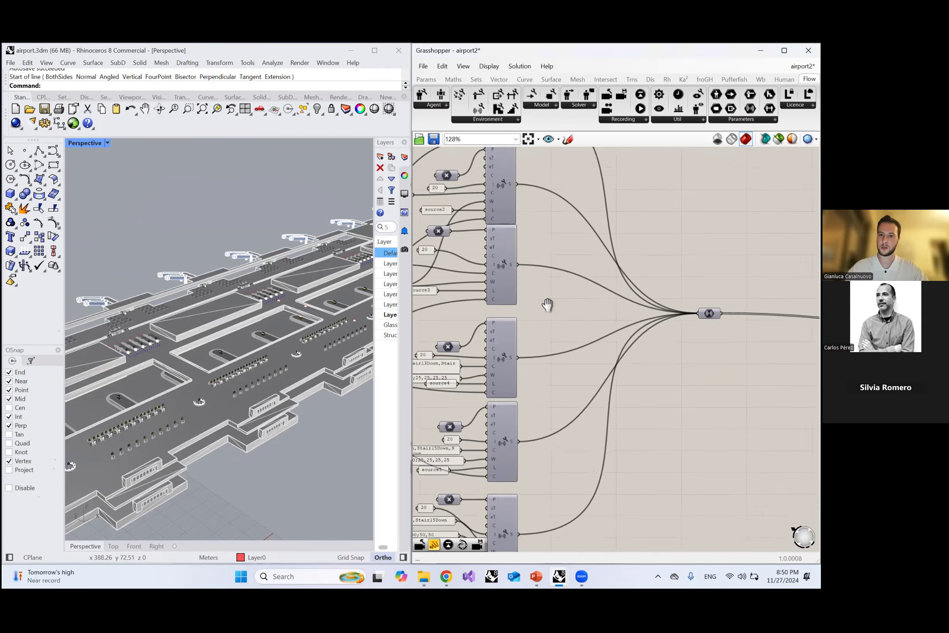
pyautogui.moveTo(547, 303); pyautogui.dragTo(575, 335, button='right')
pyautogui.scroll(-3, 583, 283)
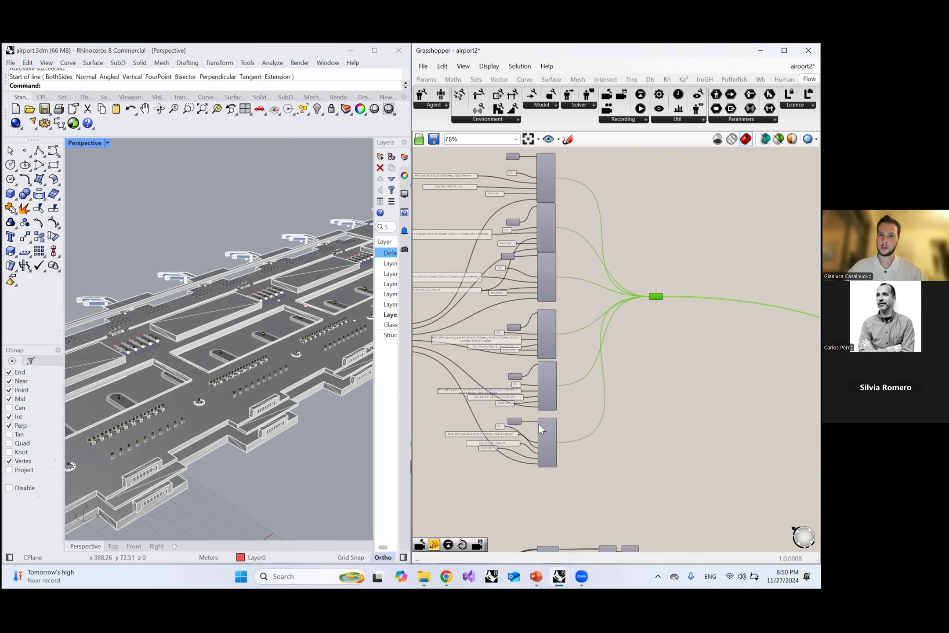
pyautogui.scroll(-5, 263, 339)
pyautogui.moveTo(264, 336)
pyautogui.mouseDown(button='right')
pyautogui.moveTo(294, 347)
pyautogui.moveTo(331, 381)
pyautogui.moveTo(250, 331)
pyautogui.mouseUp(button='right')
pyautogui.scroll(5, 548, 291)
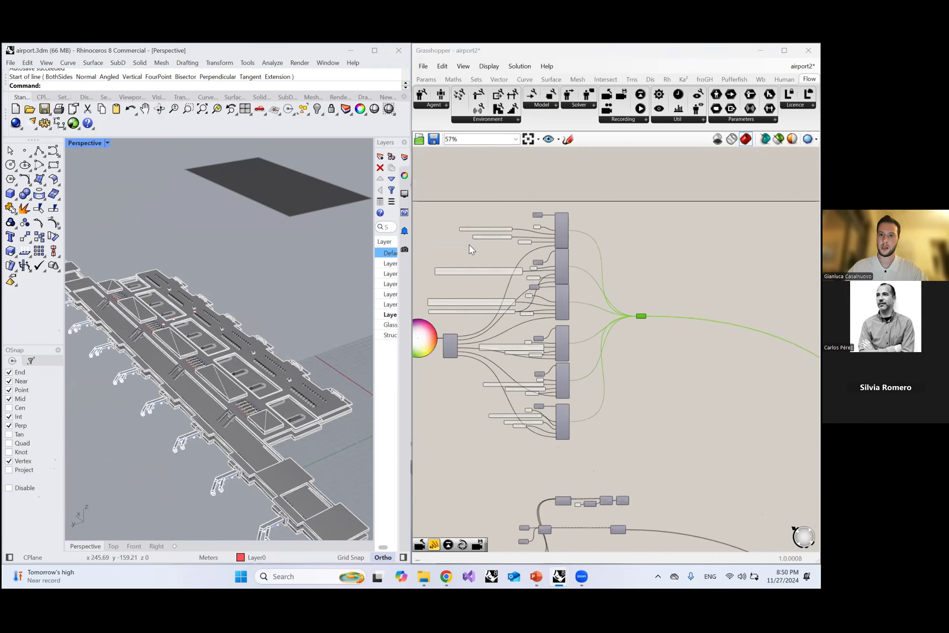
pyautogui.moveTo(569, 279); pyautogui.dragTo(611, 357, button='right')
pyautogui.moveTo(611, 357); pyautogui.dragTo(599, 344)
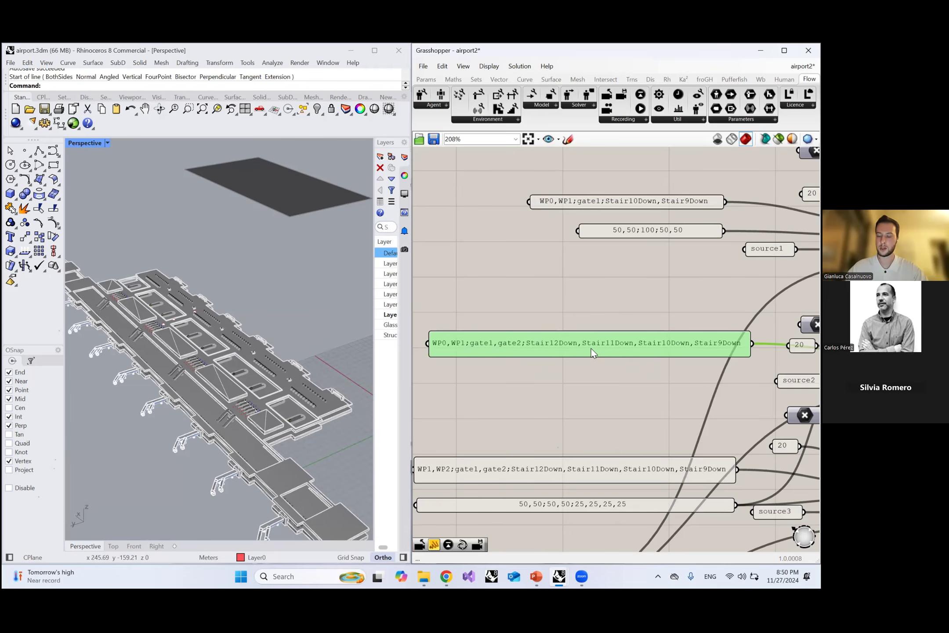
pyautogui.scroll(-3, 538, 254)
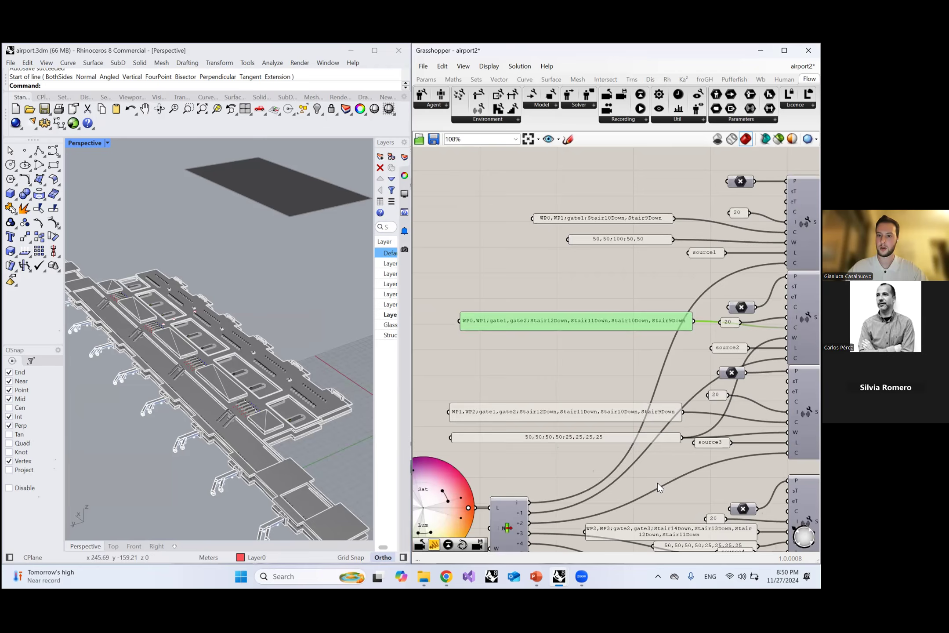
# Step: Examine the stair groups, the Exit component and the gate4 component that define the airport's destinations
pyautogui.scroll(-5, 658, 484)
pyautogui.moveTo(654, 483); pyautogui.dragTo(571, 184, button='right')
pyautogui.moveTo(615, 421); pyautogui.dragTo(610, 290, button='right')
pyautogui.scroll(4, 581, 340)
pyautogui.scroll(3, 510, 324)
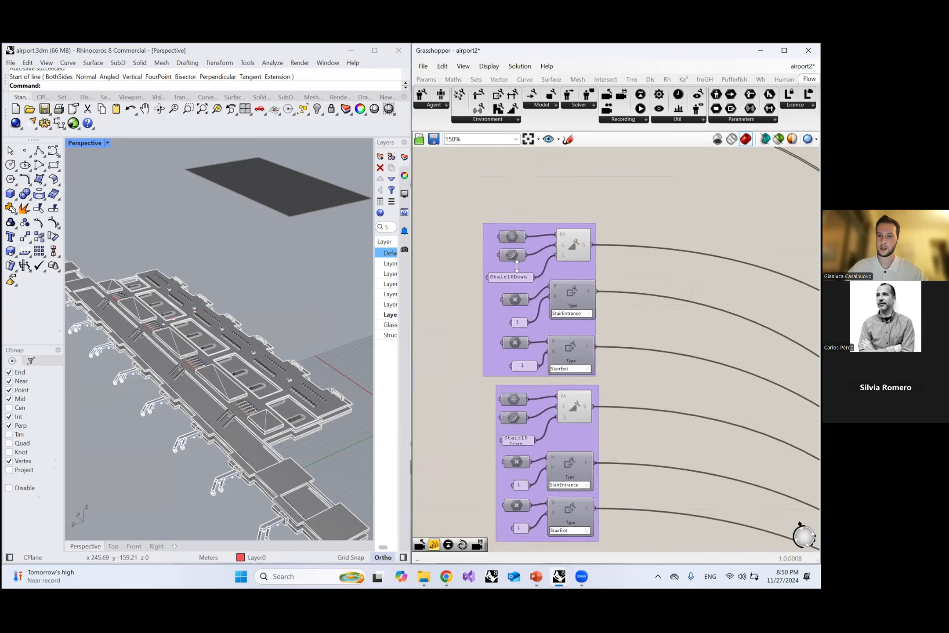
pyautogui.click(517, 276)
pyautogui.scroll(-3, 531, 251)
pyautogui.moveTo(546, 231); pyautogui.dragTo(553, 286, button='right')
pyautogui.scroll(3, 550, 219)
pyautogui.moveTo(556, 208); pyautogui.dragTo(570, 260, button='right')
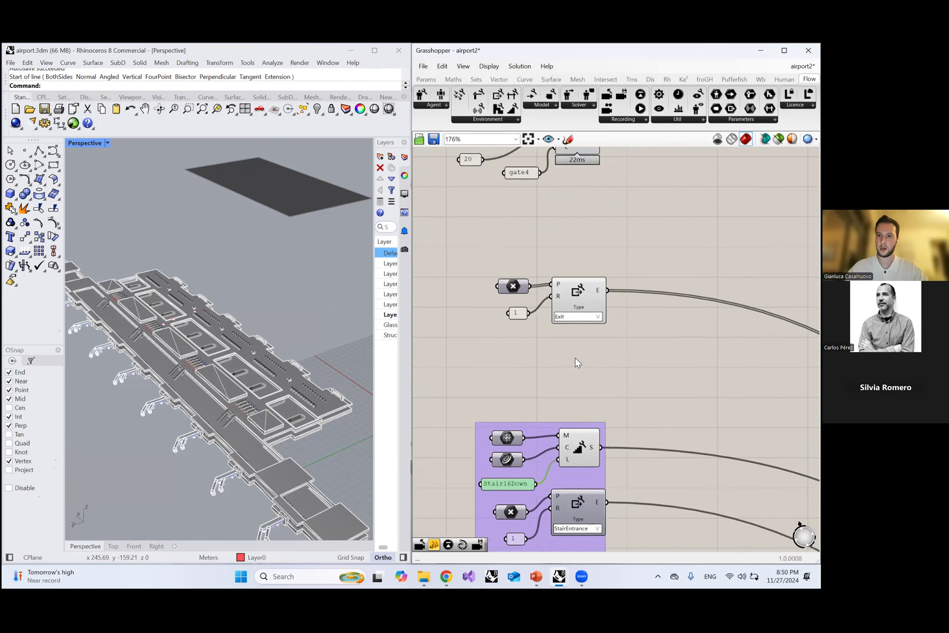
pyautogui.moveTo(576, 357); pyautogui.dragTo(583, 467, button='right')
pyautogui.click(593, 237)
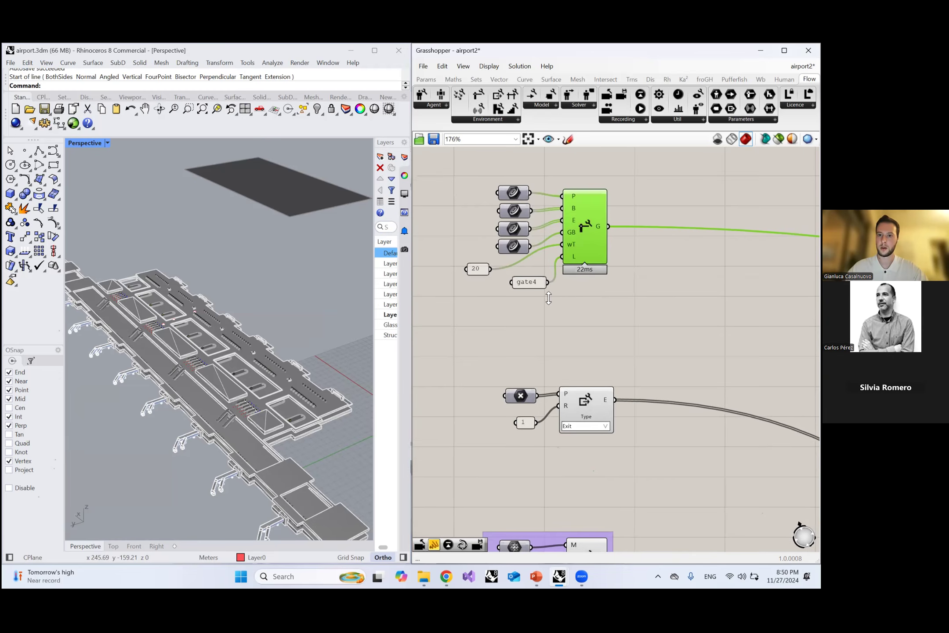
pyautogui.scroll(-5, 549, 298)
# Step: Examine source3's list of waypoints, gates and stairs together with its probability weights
pyautogui.scroll(3, 570, 240)
pyautogui.scroll(5, 570, 240)
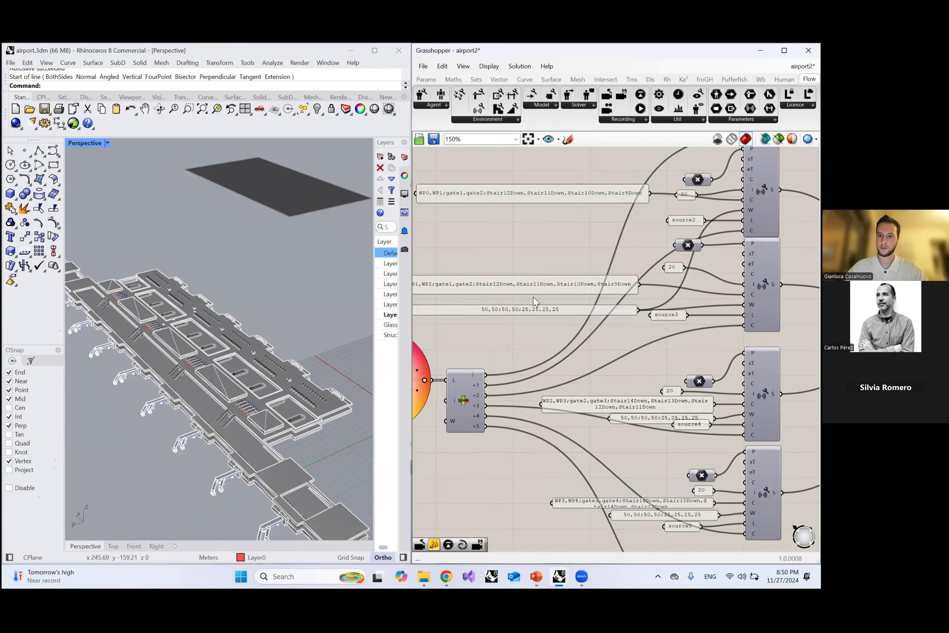
pyautogui.scroll(2, 533, 297)
pyautogui.click(550, 289)
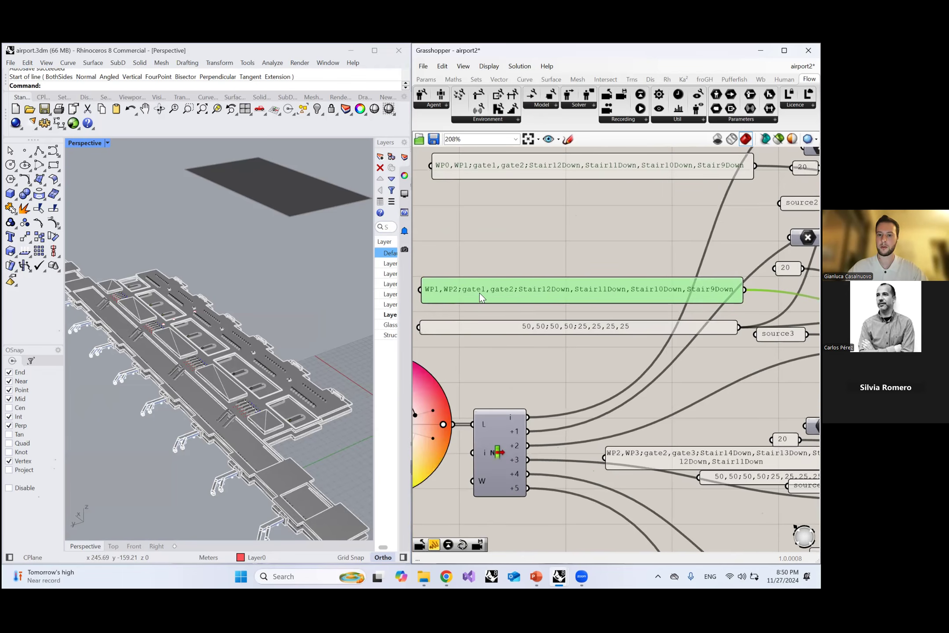
pyautogui.click(556, 251)
pyautogui.scroll(-2, 556, 255)
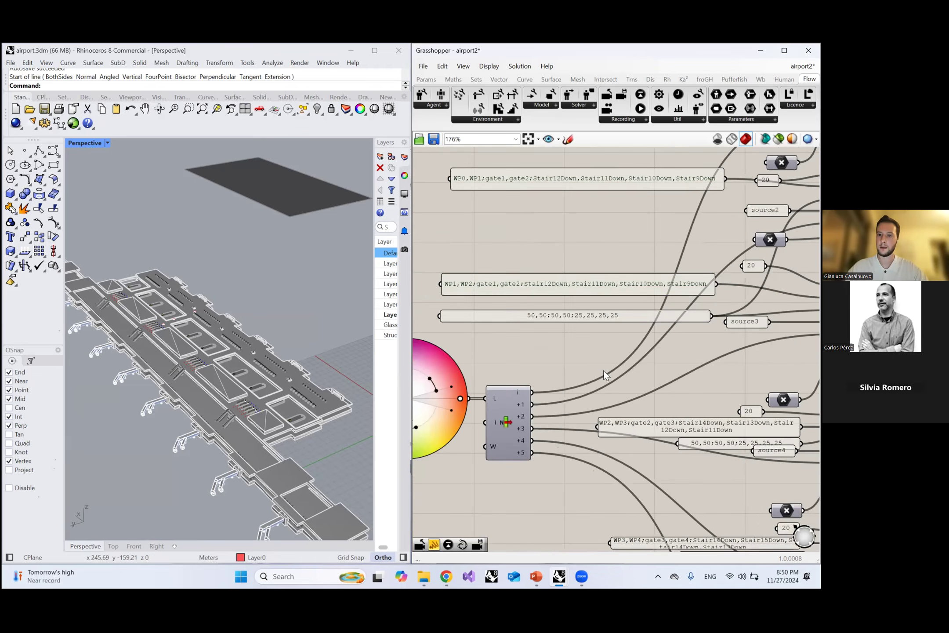
pyautogui.scroll(-10, 540, 287)
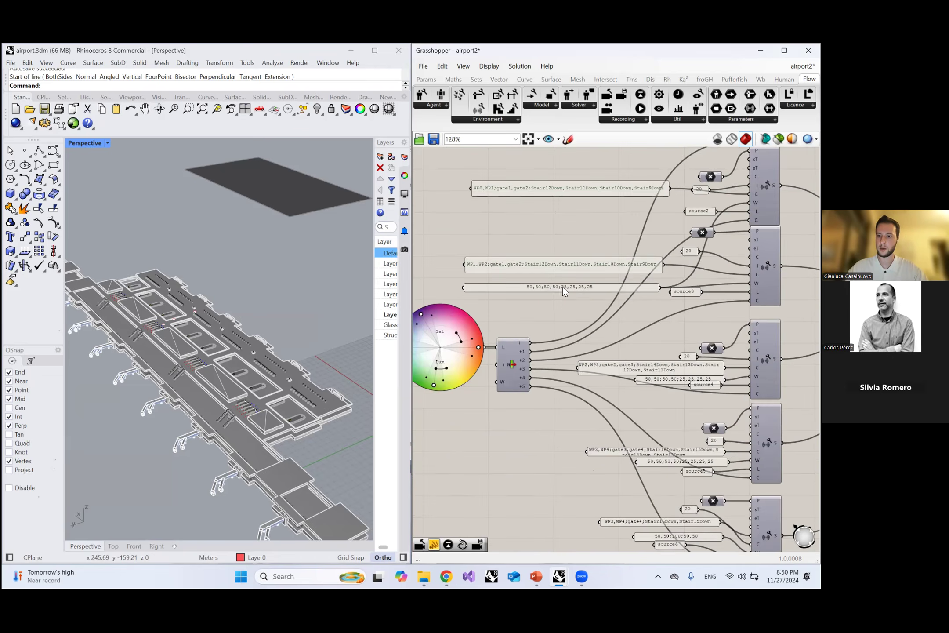
# Step: Enable the preview of the simulation component and start the airport simulation
pyautogui.scroll(12, 675, 412)
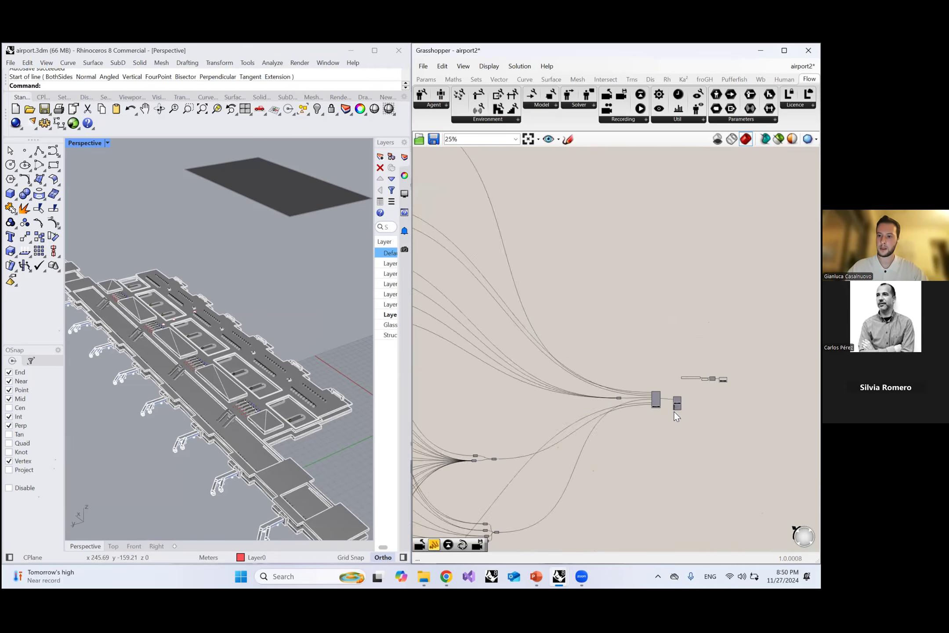
pyautogui.click(611, 287)
pyautogui.scroll(10, 262, 354)
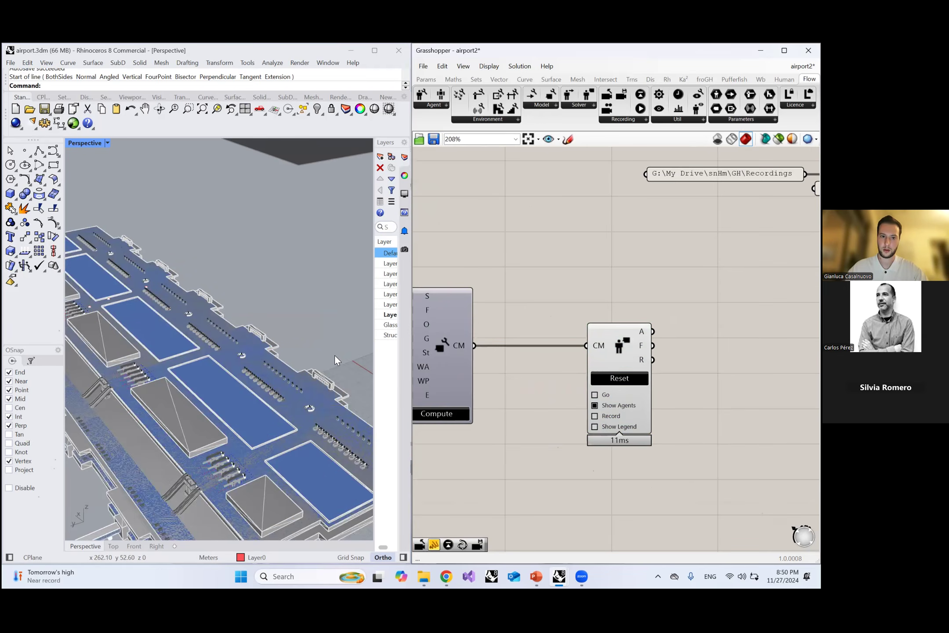
pyautogui.click(595, 394)
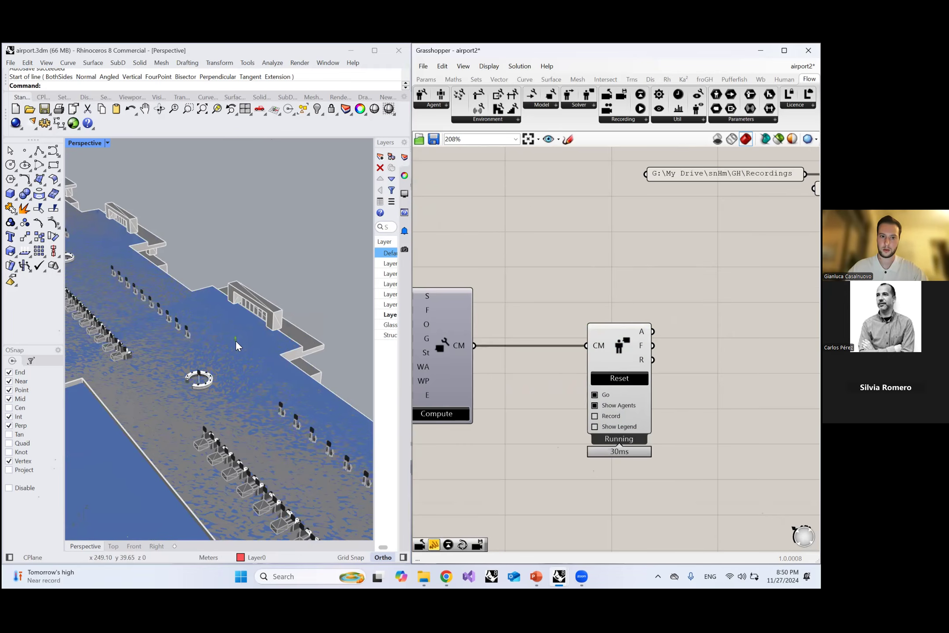
# Step: Inspect the agents walking in from the terminal entrances and stop the simulation
pyautogui.scroll(3, 237, 345)
pyautogui.scroll(3, 238, 361)
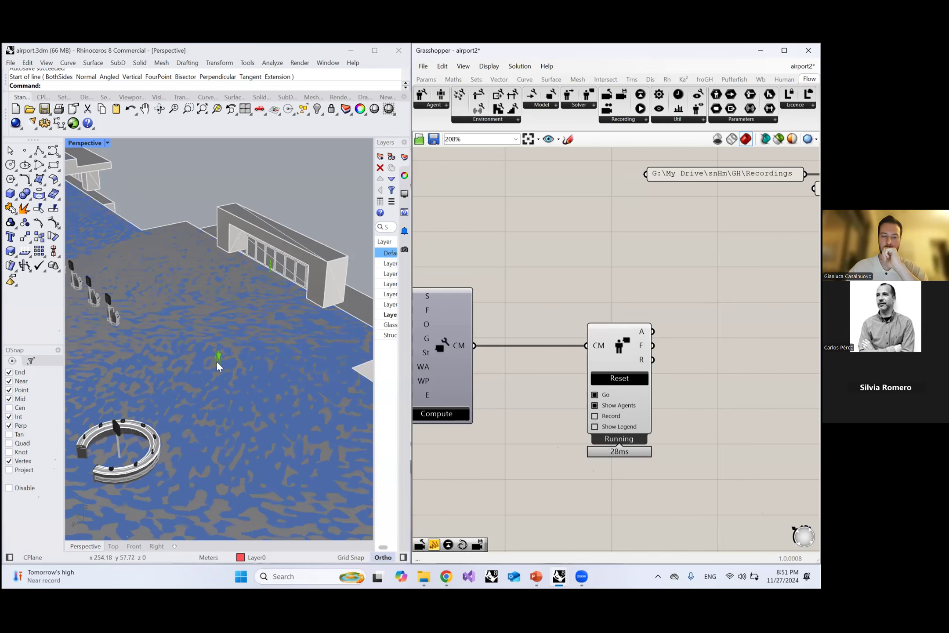
pyautogui.scroll(-5, 237, 350)
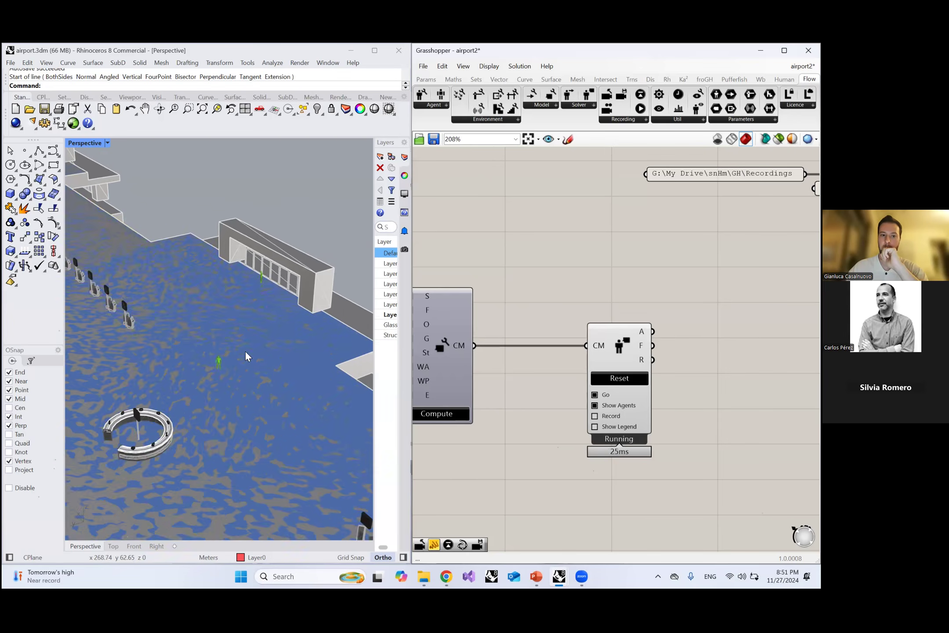
pyautogui.scroll(-5, 277, 323)
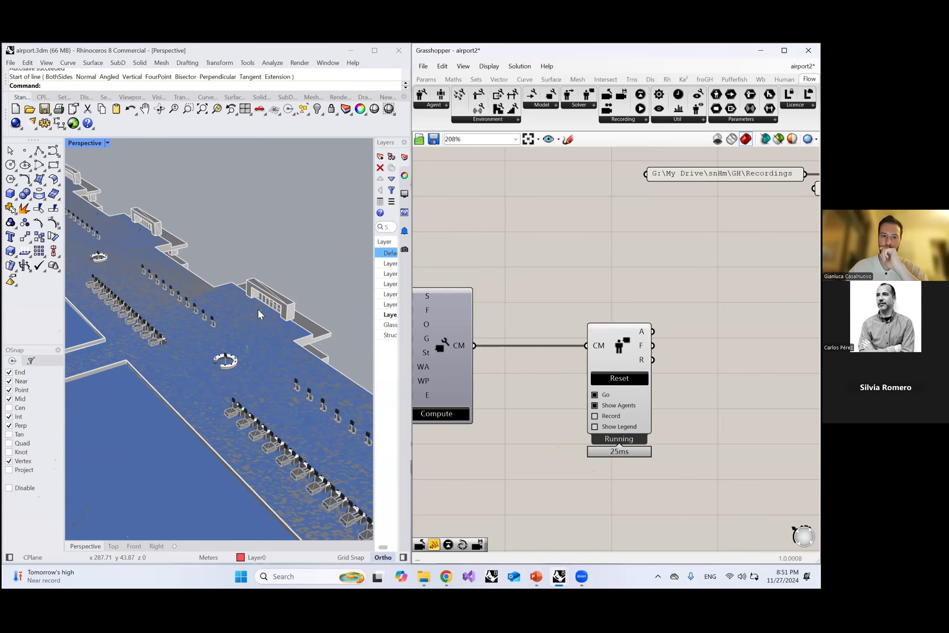
pyautogui.scroll(-3, 284, 330)
pyautogui.moveTo(256, 345)
pyautogui.mouseDown(button='right')
pyautogui.moveTo(247, 344)
pyautogui.moveTo(259, 336)
pyautogui.mouseUp(button='right')
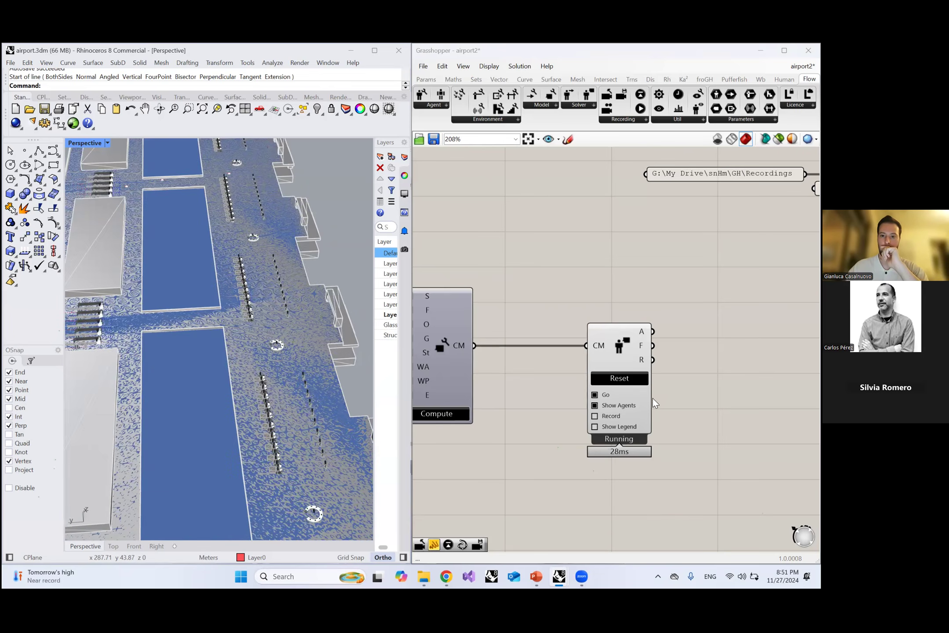
pyautogui.click(595, 396)
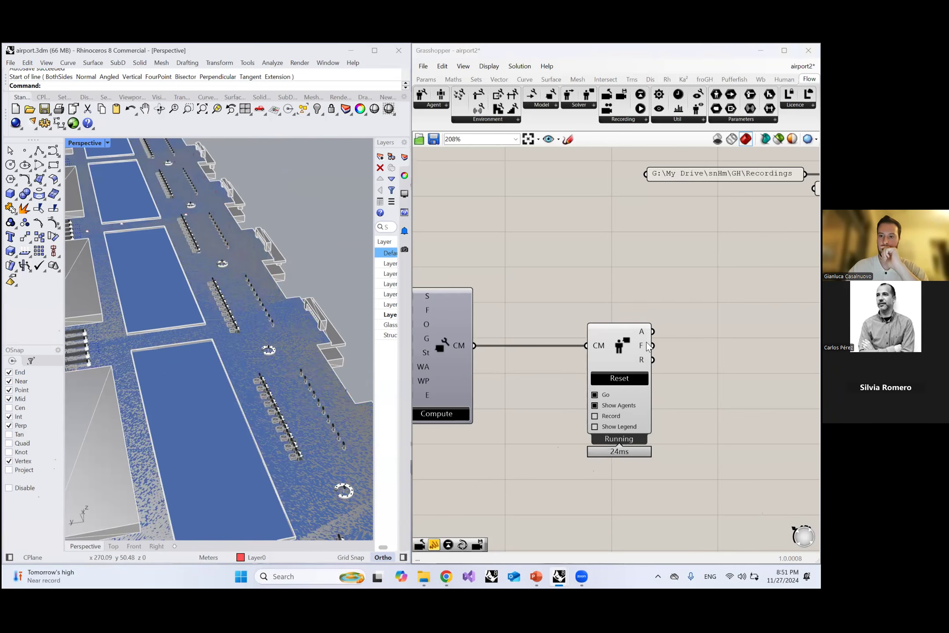
# Step: Add a Play Recording component beside the Read component of the Airport2 recording
pyautogui.scroll(-3, 646, 343)
pyautogui.moveTo(646, 343); pyautogui.dragTo(552, 369, button='right')
pyautogui.moveTo(747, 286); pyautogui.dragTo(580, 340, button='right')
pyautogui.scroll(2, 579, 341)
pyautogui.moveTo(615, 320); pyautogui.dragTo(617, 317)
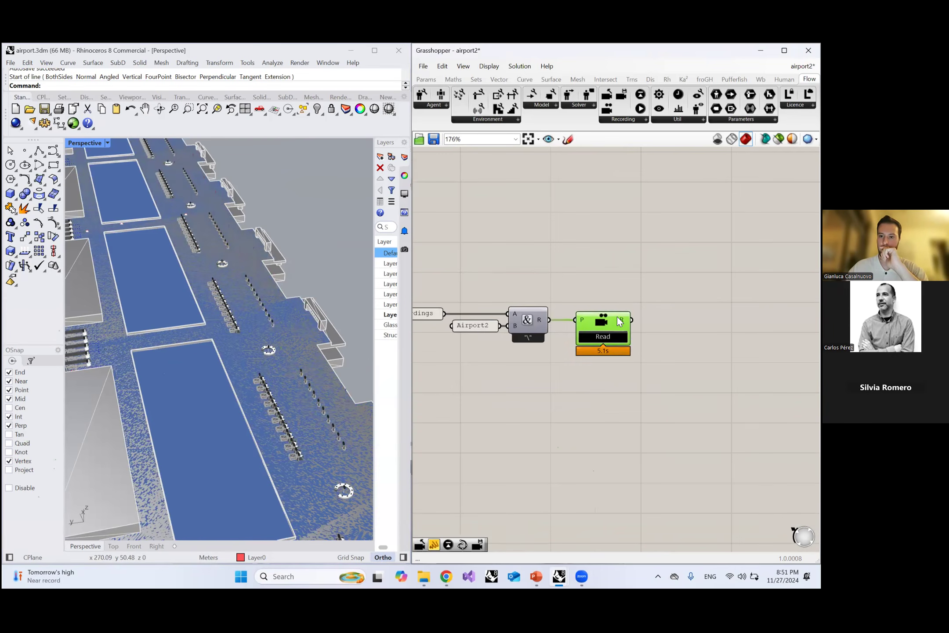
pyautogui.doubleClick(684, 318)
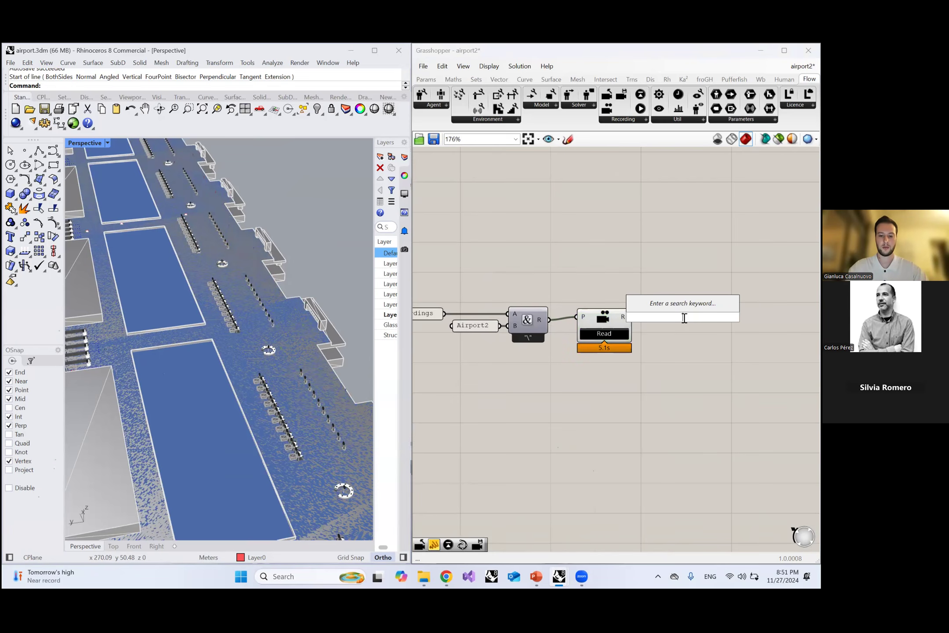
pyautogui.write('play recording')
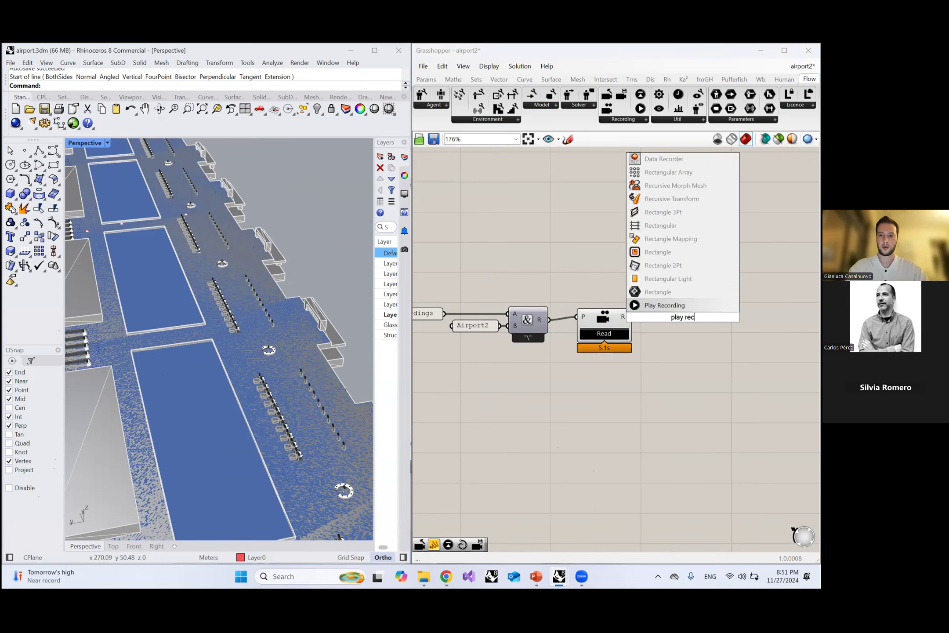
pyautogui.press('Return')
pyautogui.scroll(3, 683, 317)
pyautogui.moveTo(681, 315); pyautogui.dragTo(732, 354)
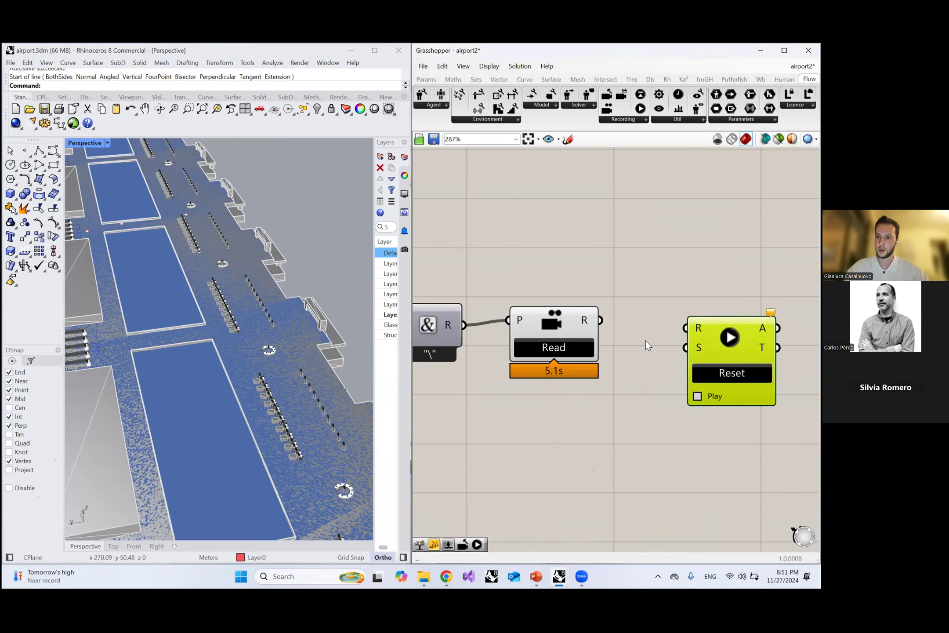
# Step: Connect the Read component's recording output to Play Recording and hide the simulation component's preview
pyautogui.click(686, 283)
pyautogui.scroll(-7, 679, 285)
pyautogui.scroll(3, 561, 333)
pyautogui.click(526, 343)
pyautogui.click(608, 325)
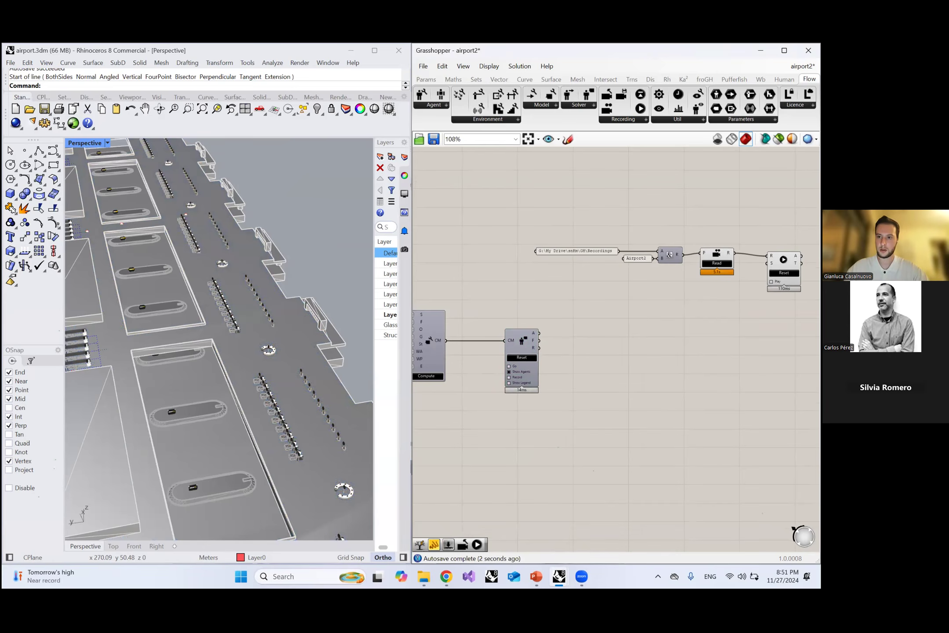
# Step: Start playing back the Airport2 recording in the viewport
pyautogui.scroll(5, 679, 313)
pyautogui.moveTo(693, 288); pyautogui.dragTo(692, 280)
pyautogui.click(658, 323)
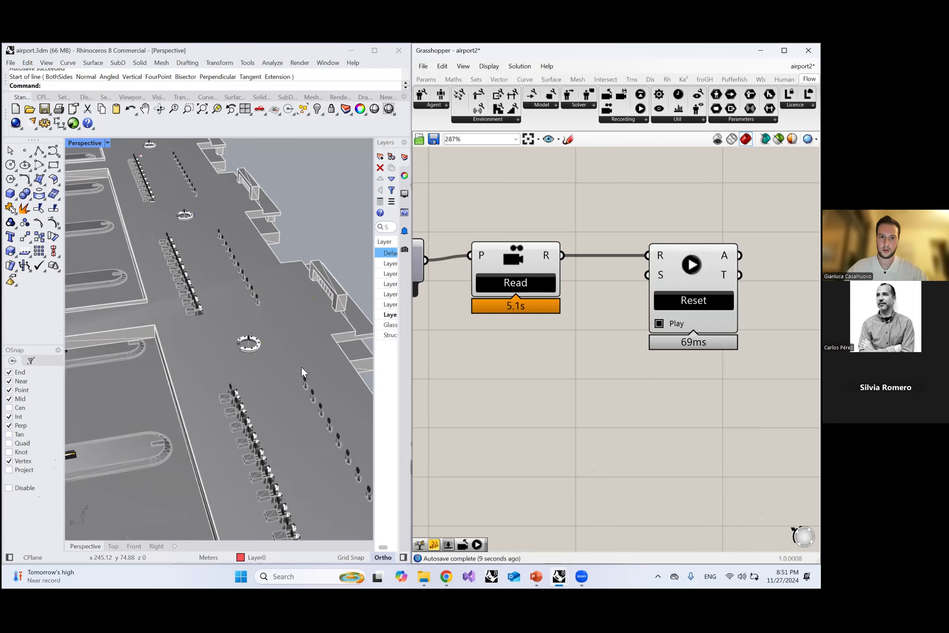
# Step: Add a panel with the value 10 and connect it to Play Recording's S input
pyautogui.doubleClick(615, 338)
pyautogui.write('//10')
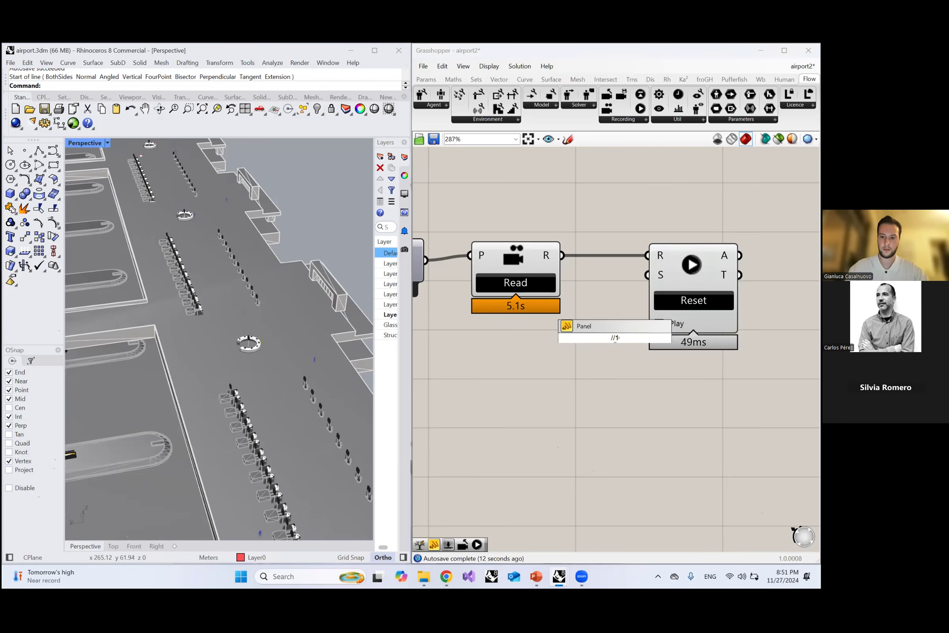
pyautogui.press('Return')
pyautogui.moveTo(633, 337); pyautogui.dragTo(650, 275)
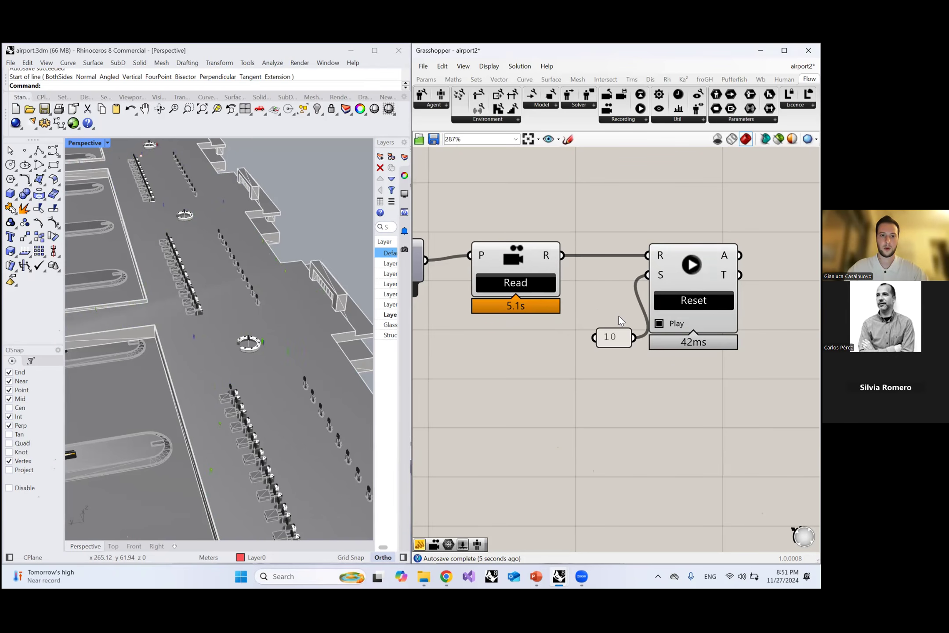
# Step: Stop the recording playback and examine the whole airport terminal from the jet bridge side
pyautogui.click(659, 327)
pyautogui.scroll(-3, 189, 304)
pyautogui.moveTo(189, 299); pyautogui.dragTo(249, 303, button='right')
pyautogui.scroll(-5, 189, 299)
pyautogui.moveTo(189, 298); pyautogui.dragTo(293, 290, button='right')
pyautogui.scroll(-2, 624, 276)
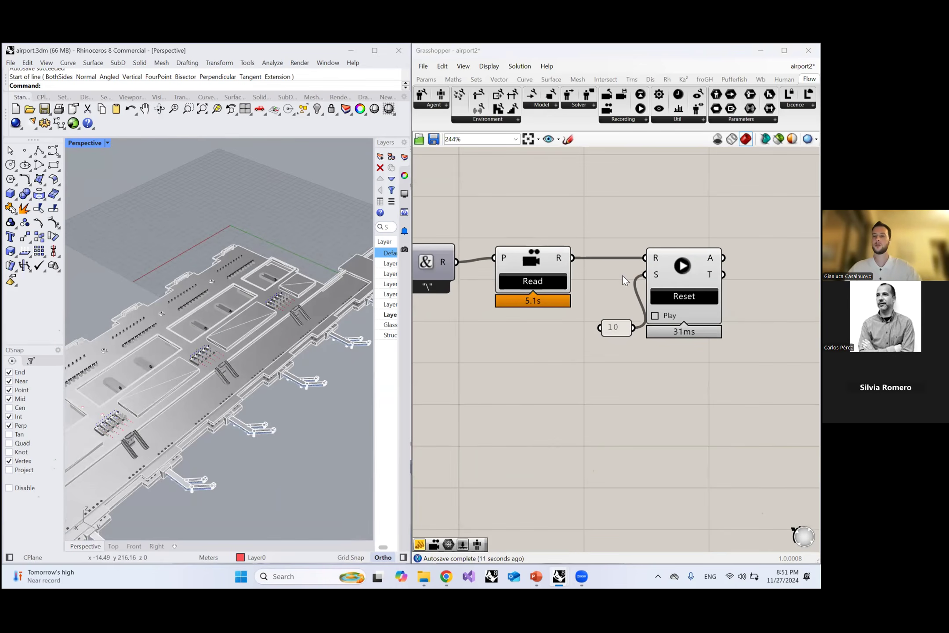
# Step: Align the Play Recording component with the Read component so their connecting wire runs straight
pyautogui.scroll(-1, 659, 273)
pyautogui.click(663, 271)
pyautogui.moveTo(663, 272); pyautogui.dragTo(666, 268)
pyautogui.click(673, 245)
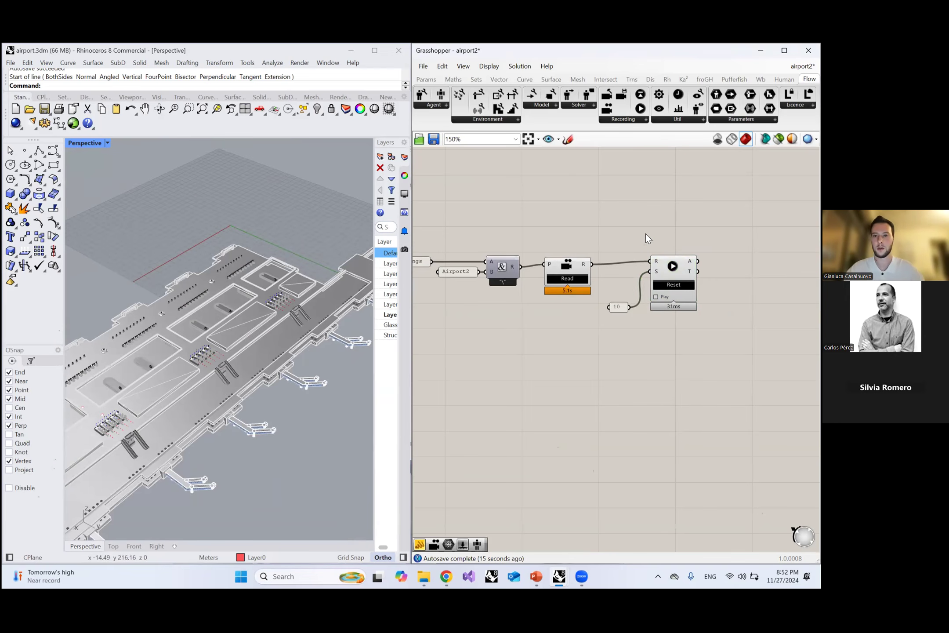
pyautogui.moveTo(672, 265); pyautogui.dragTo(675, 268)
pyautogui.click(649, 213)
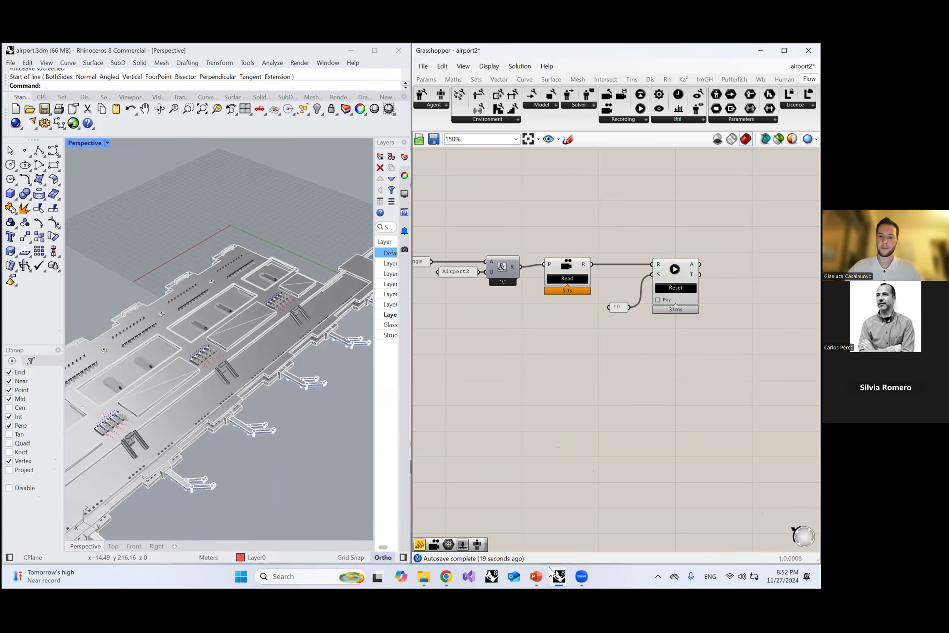
# Step: Switch to PowerPoint and present the Future Roadmap slide, number 22 of Flow.pptx, as a full-screen slide show
pyautogui.moveTo(543, 572)
pyautogui.click(540, 541)
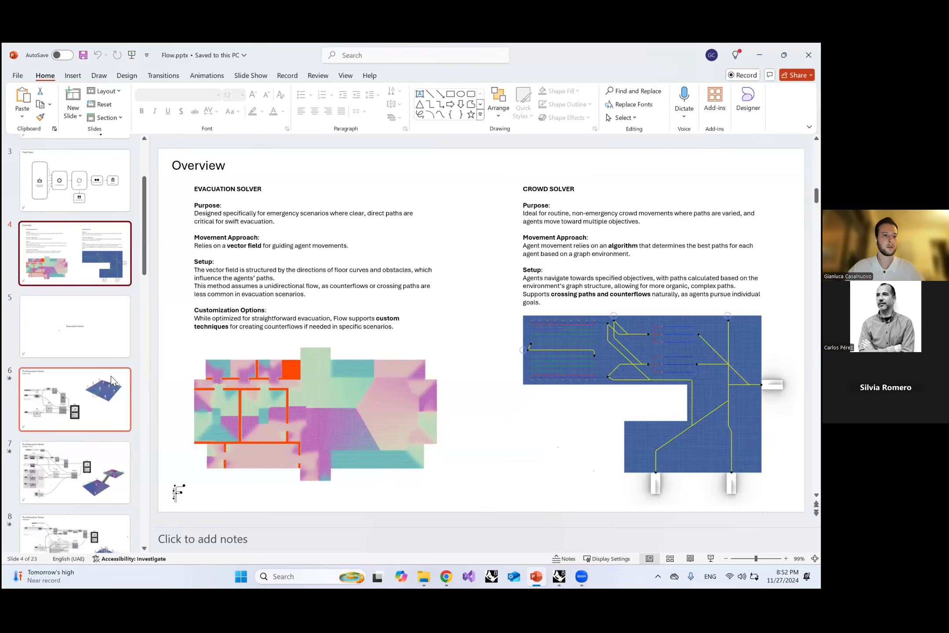
pyautogui.scroll(-10, 112, 376)
pyautogui.scroll(-5, 119, 374)
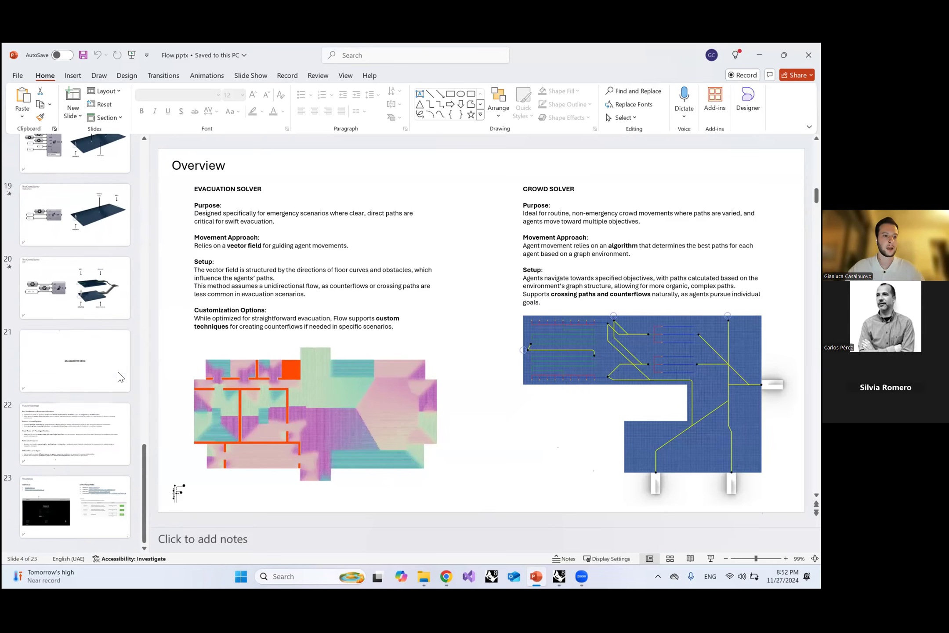
pyautogui.click(99, 420)
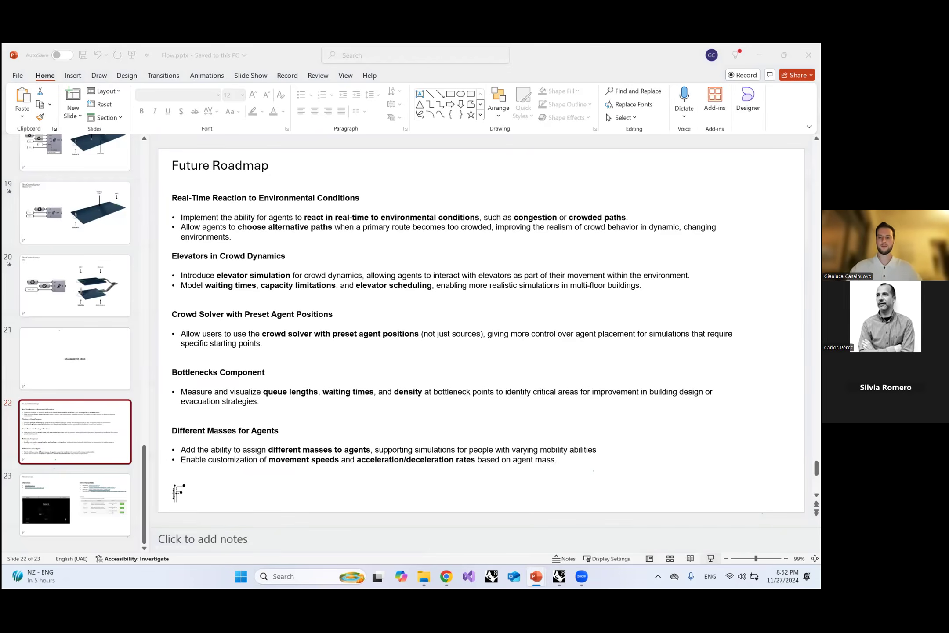
pyautogui.hotkey('shift', 'F5')
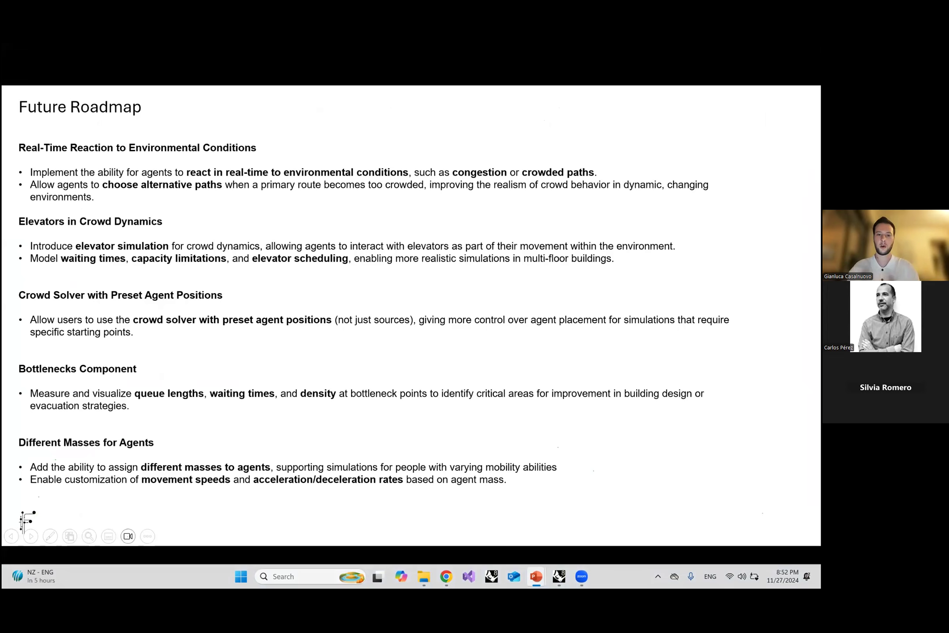
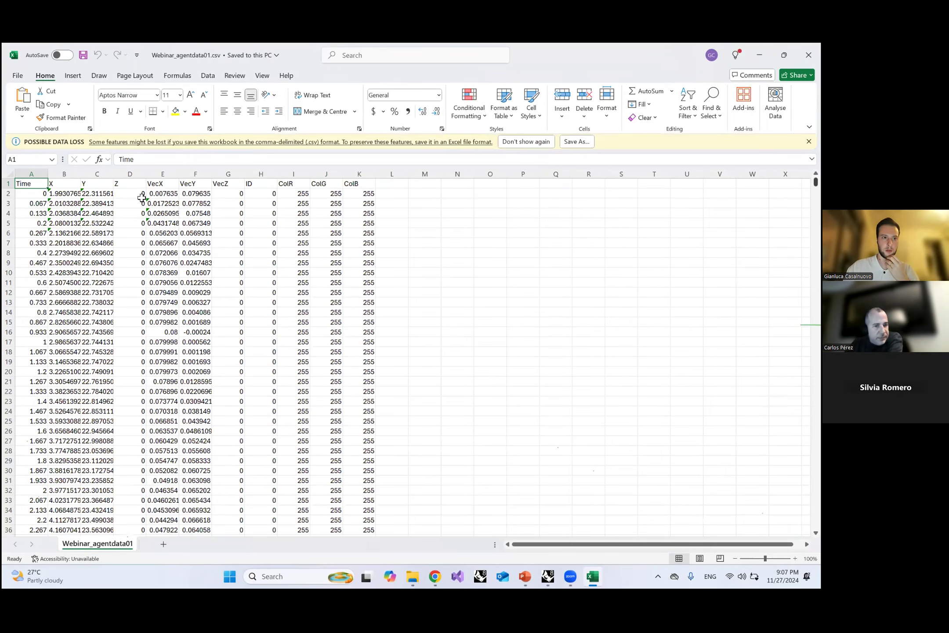
# Step: In Webinar_agentdata01.csv in Excel, follow the ID column from the first record to the last row of agent 0
pyautogui.click(269, 194)
pyautogui.moveTo(815, 182); pyautogui.dragTo(816, 186)
pyautogui.click(266, 329)
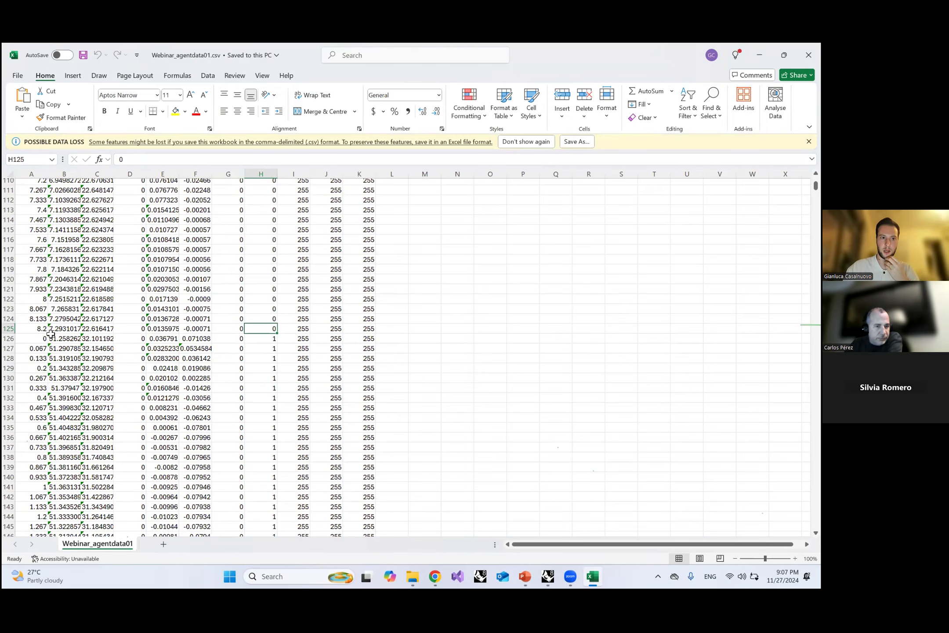
# Step: Examine the first agent's consecutive Time entries in column A, from row 2 to row 6
pyautogui.scroll(11, 115, 305)
pyautogui.scroll(20, 94, 237)
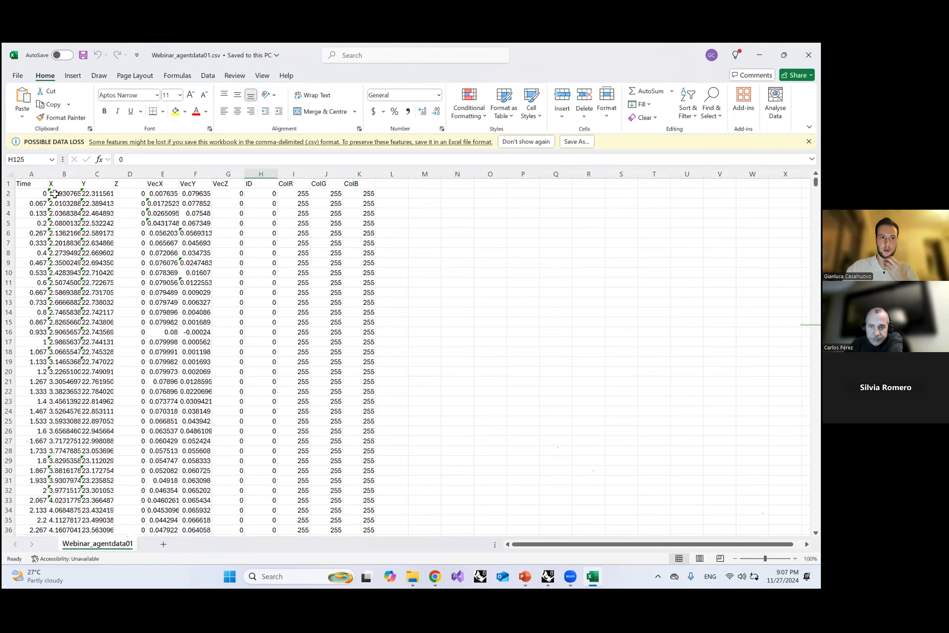
pyautogui.click(38, 351)
pyautogui.click(35, 197)
pyautogui.click(35, 204)
pyautogui.click(37, 213)
pyautogui.click(37, 222)
pyautogui.click(38, 233)
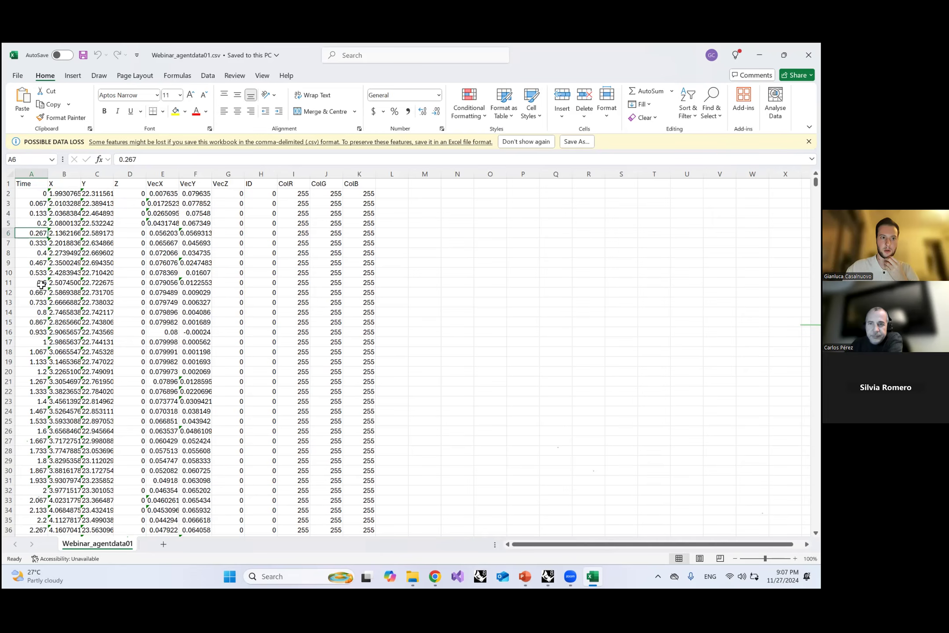
# Step: Check the ID and Time cells in agent 0's last row, 125, and look through to the end of the data
pyautogui.scroll(-9, 44, 290)
pyautogui.scroll(-20, 48, 292)
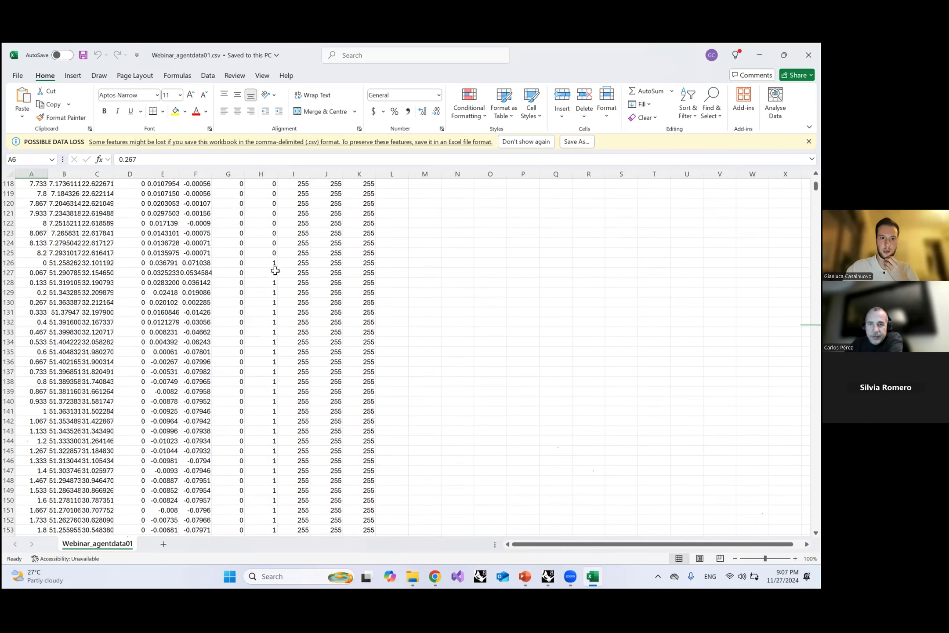
pyautogui.click(274, 253)
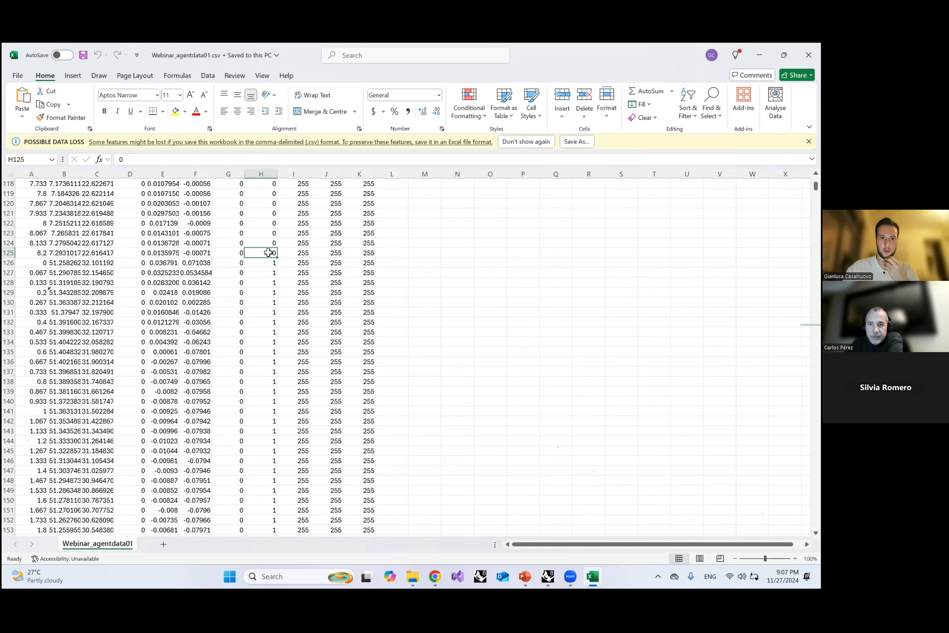
pyautogui.click(39, 254)
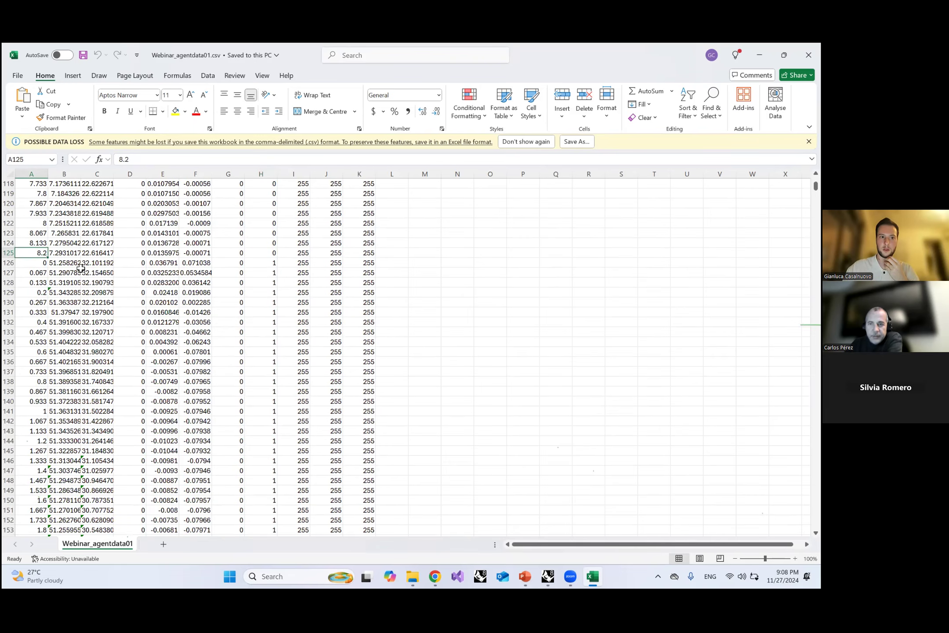
pyautogui.scroll(4, 151, 280)
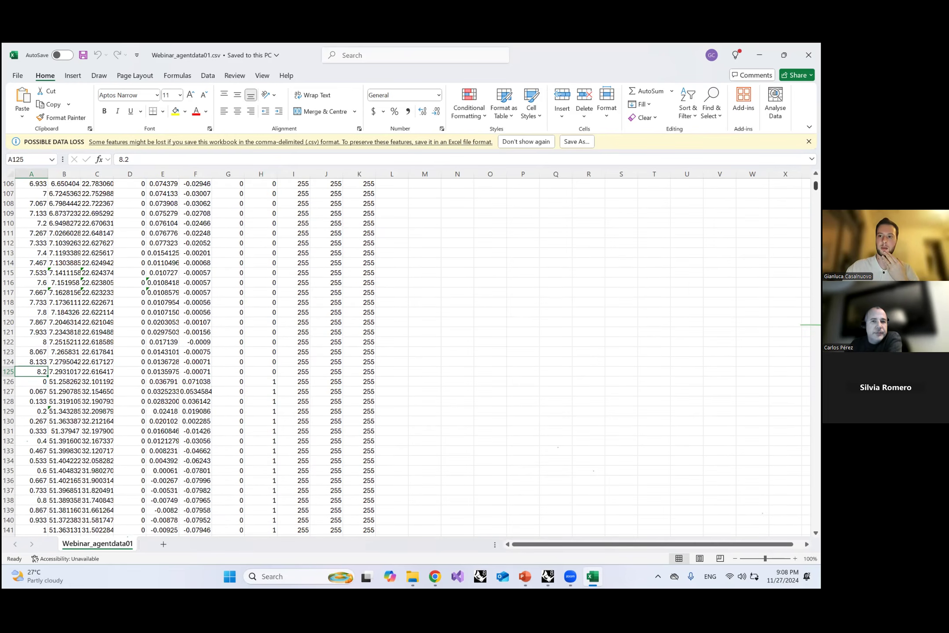
pyautogui.moveTo(816, 186); pyautogui.dragTo(816, 524)
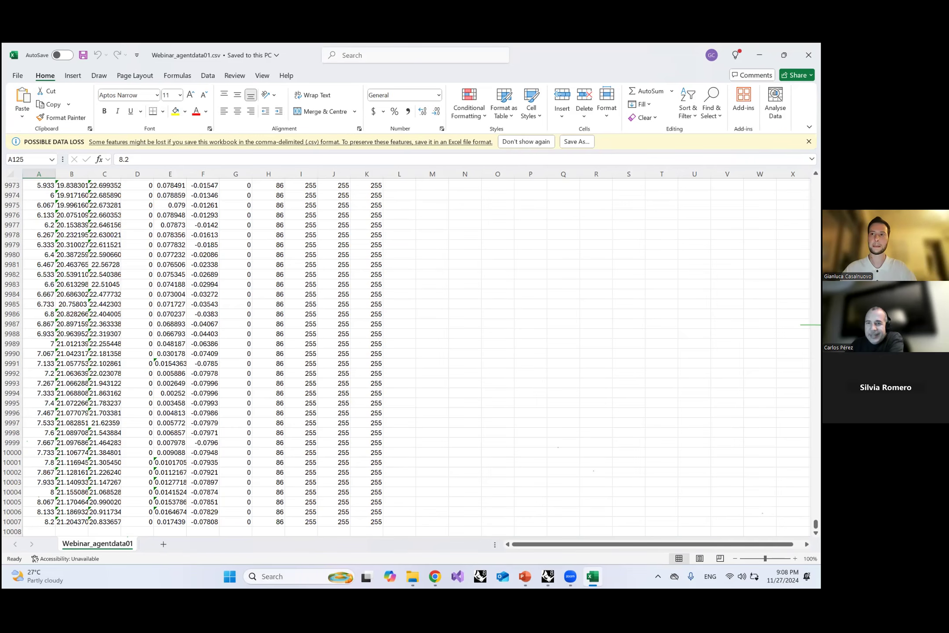
# Step: Close the agent data workbook and minimize the Webinar folder window to return to the Resources slide
pyautogui.click(809, 54)
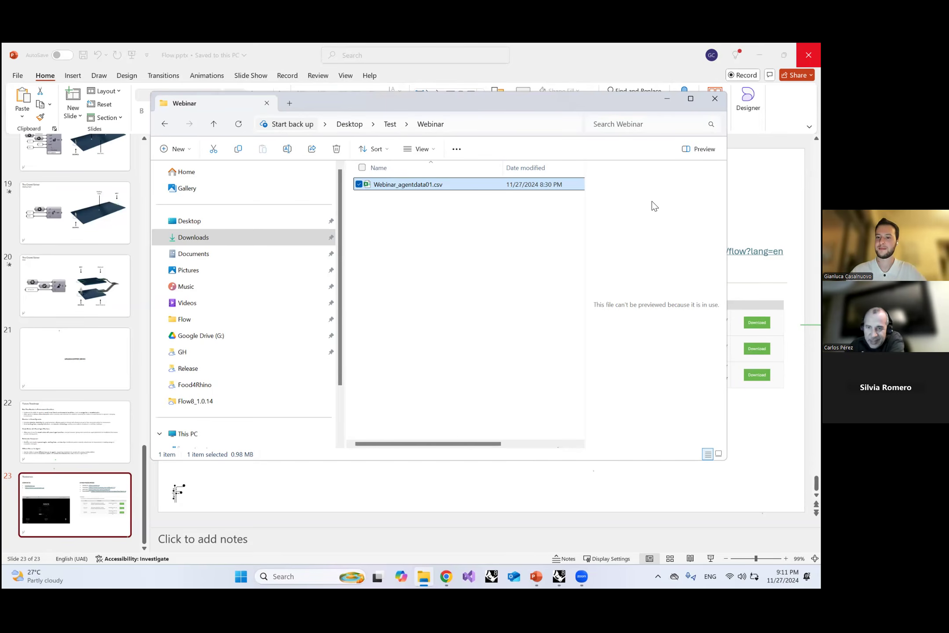
pyautogui.click(667, 99)
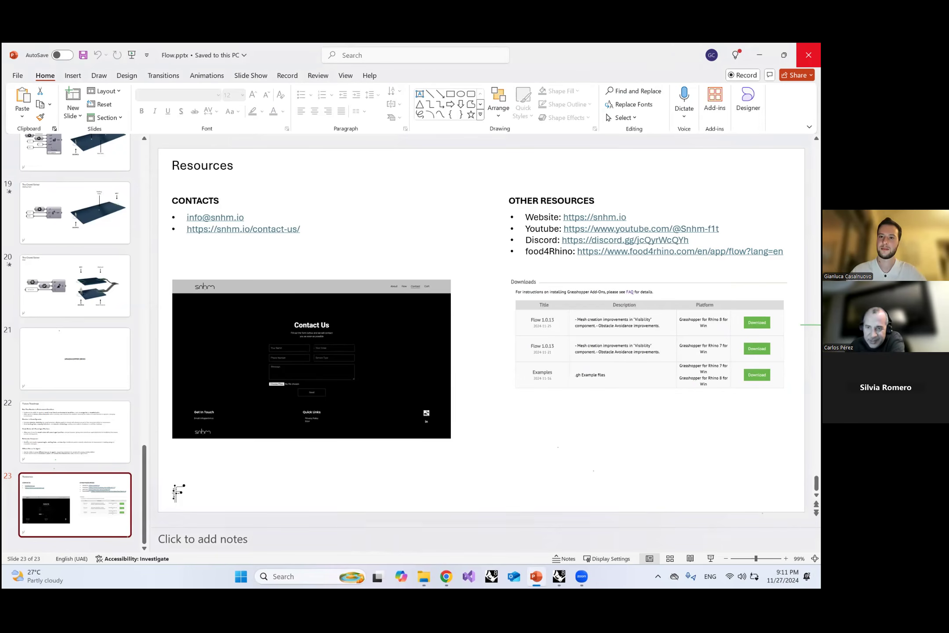